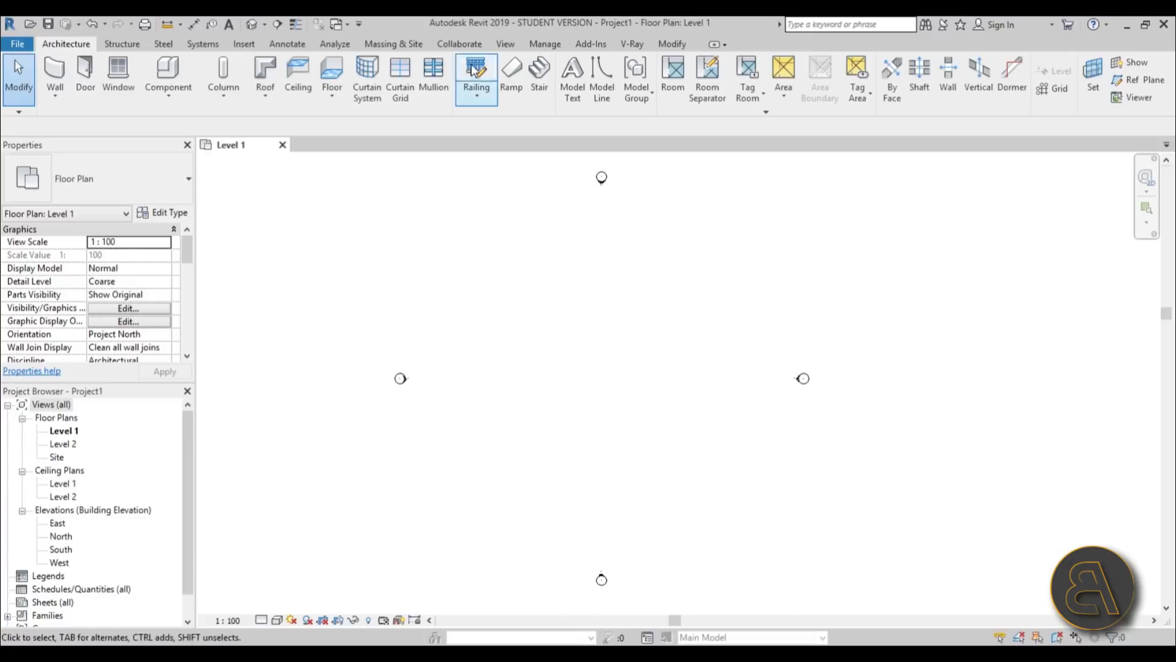
Step: Shrink the Revit window to expose the desktop and examine the building's section and plan reference images in the photo viewer
mouse_move(446, 27)
left_mouse_down()
mouse_move(380, 24)
mouse_move(430, 35)
left_mouse_up()
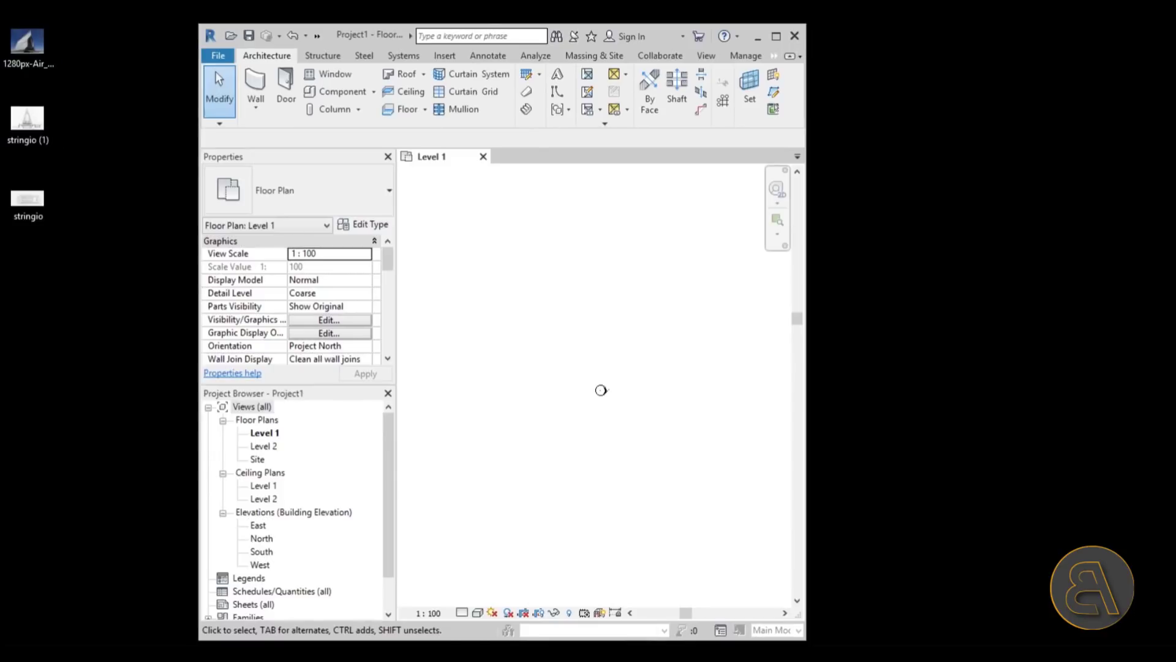
key("Right")
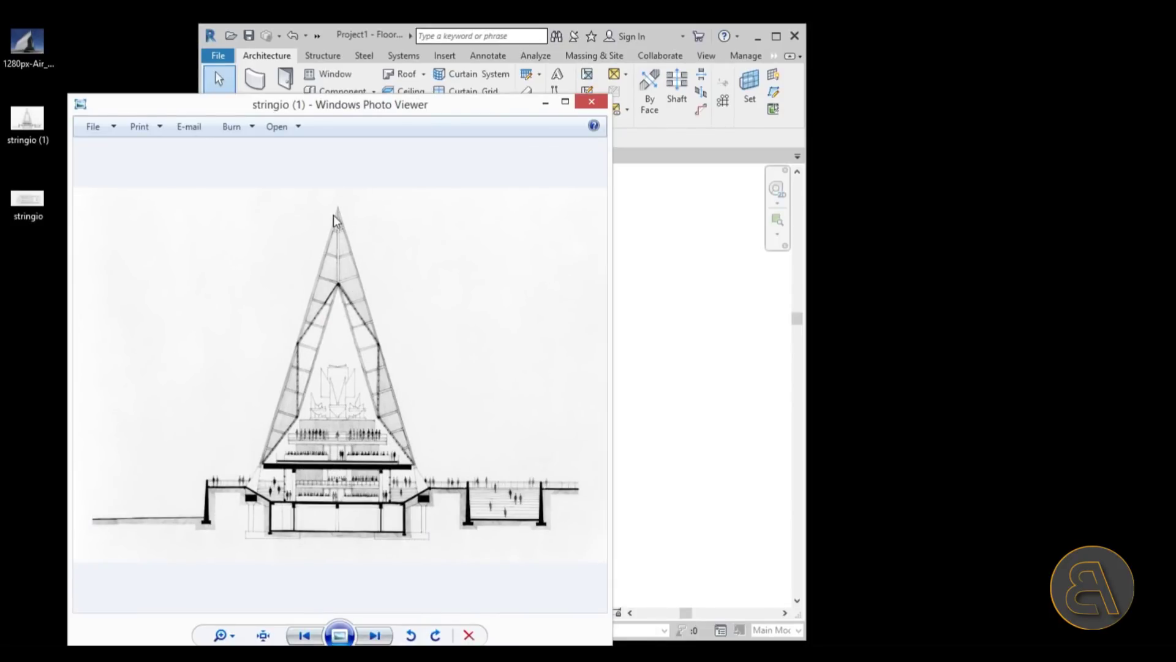
key("Right")
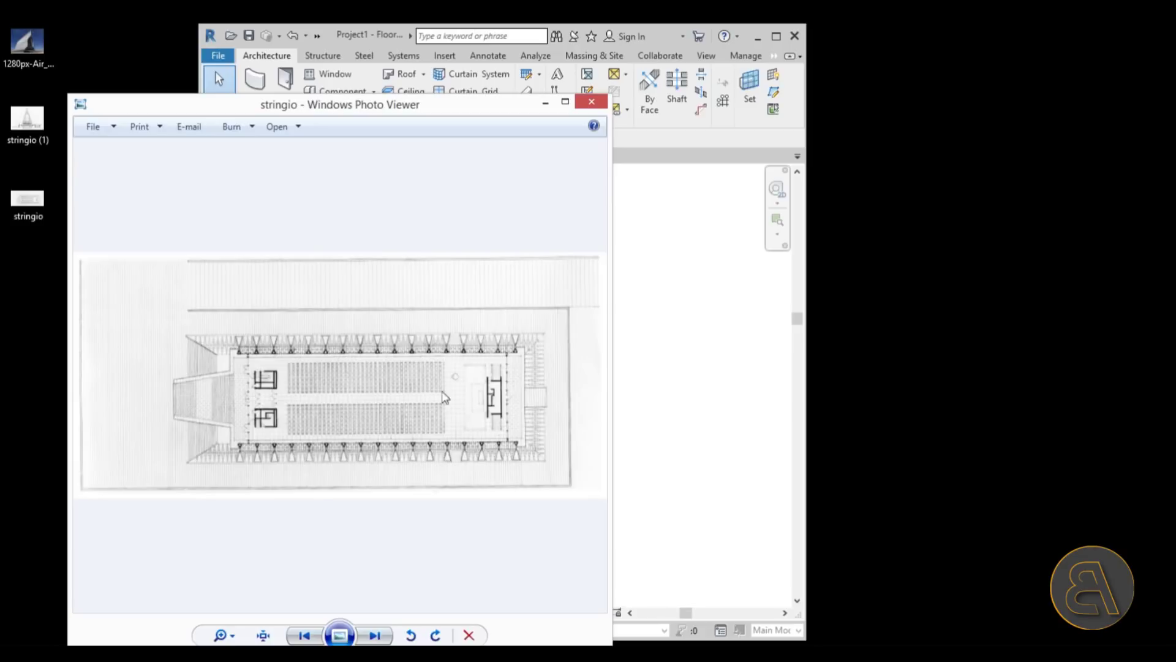
scroll(326, 338, "up", 2)
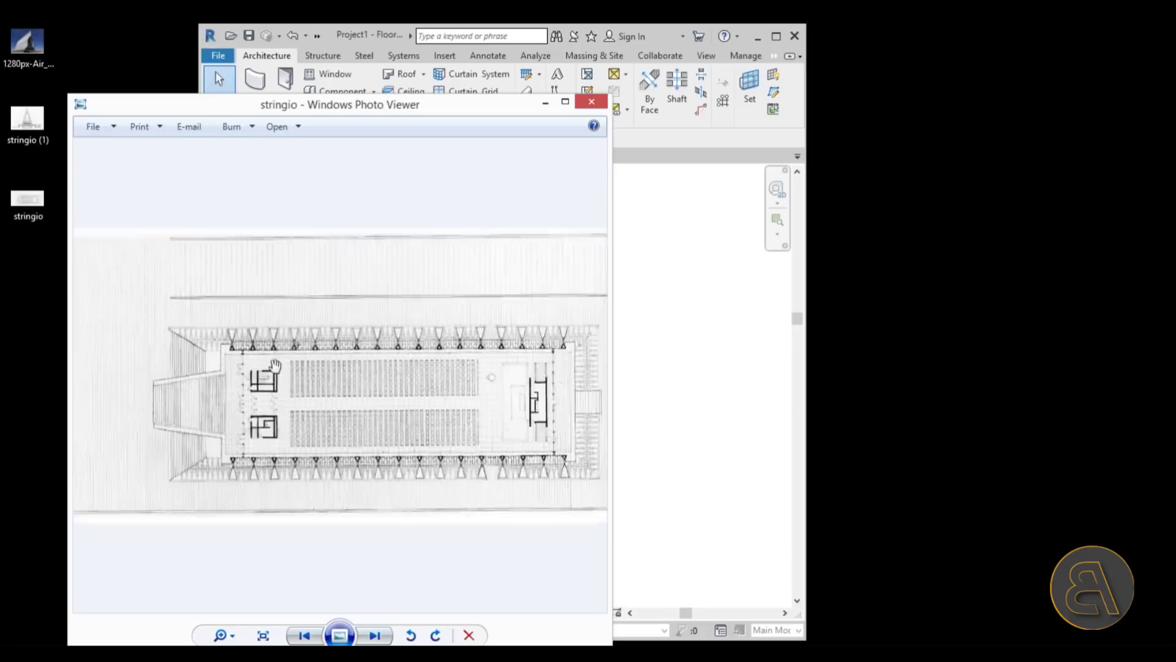
scroll(316, 354, "down", 2)
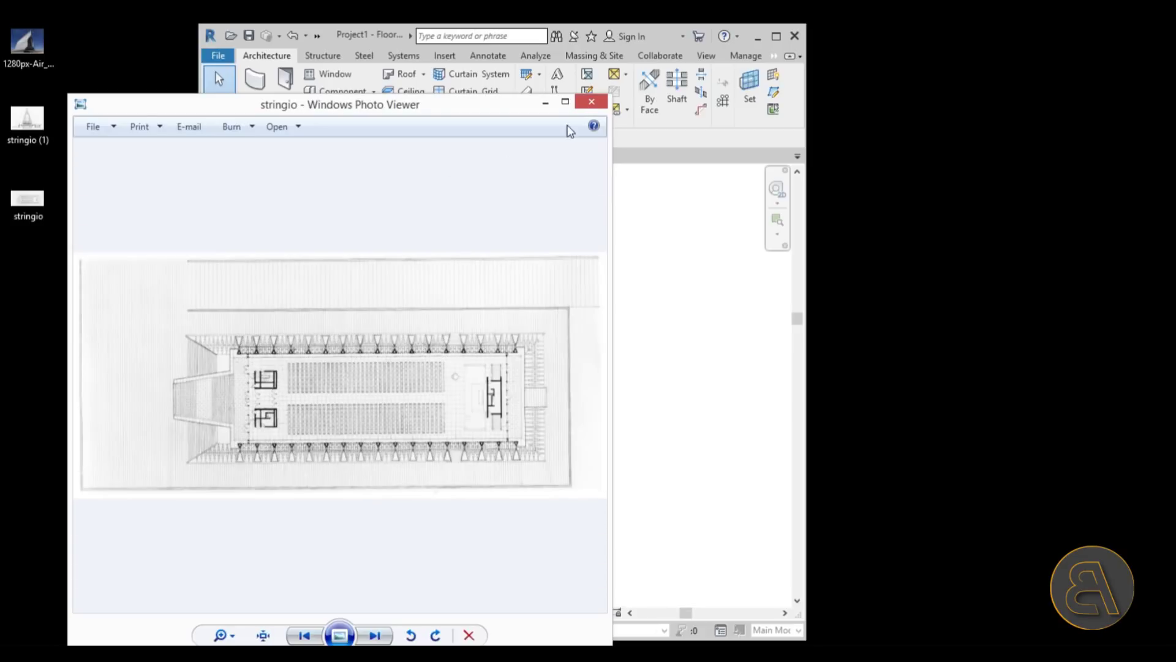
left_click(591, 103)
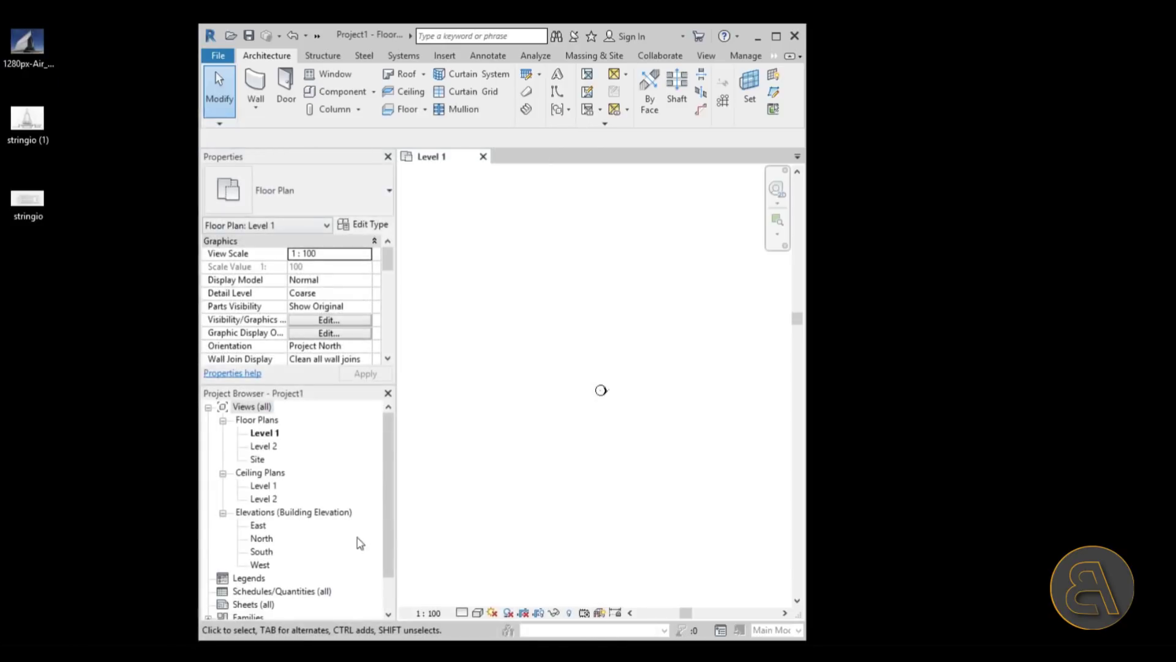
Step: Open the South elevation, place the desktop image "stringio (1)" centred over the levels, and restore the window to full size
double_click(257, 553)
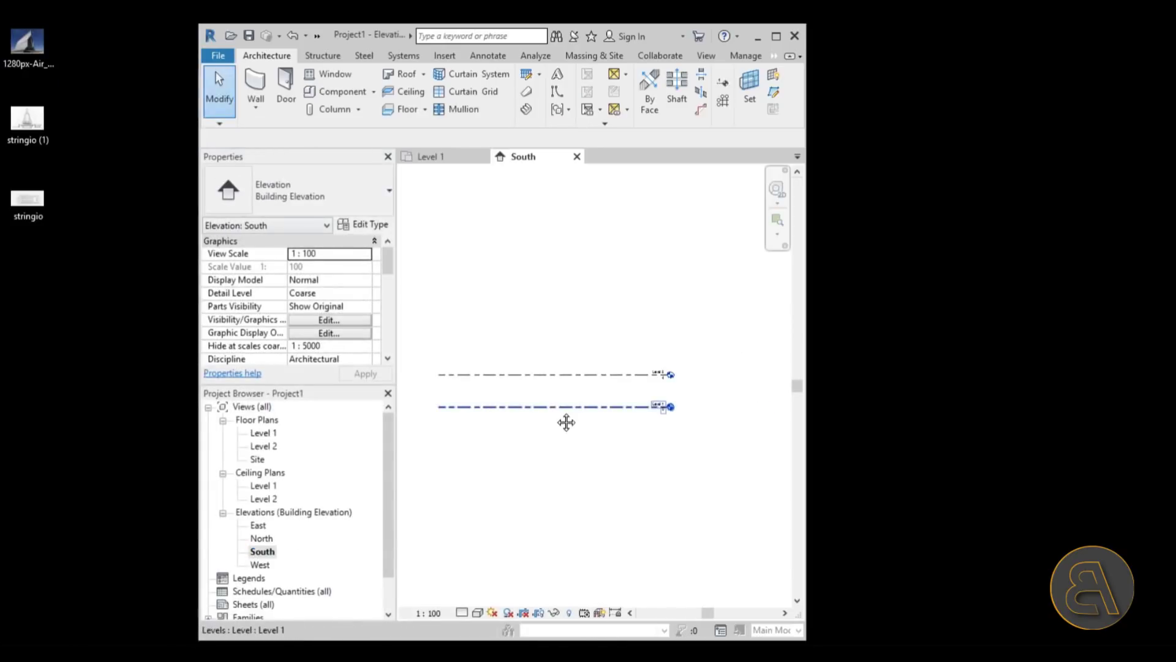
left_click_drag(26, 134, 271, 247)
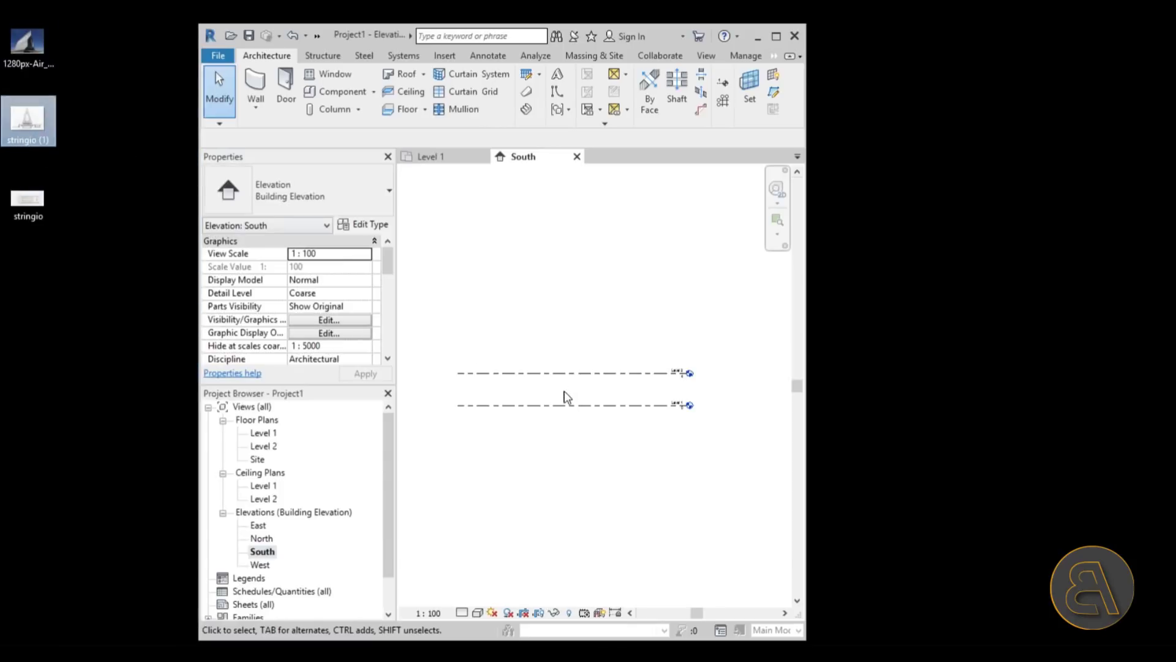
left_click_drag(564, 397, 565, 397)
left_click(575, 382)
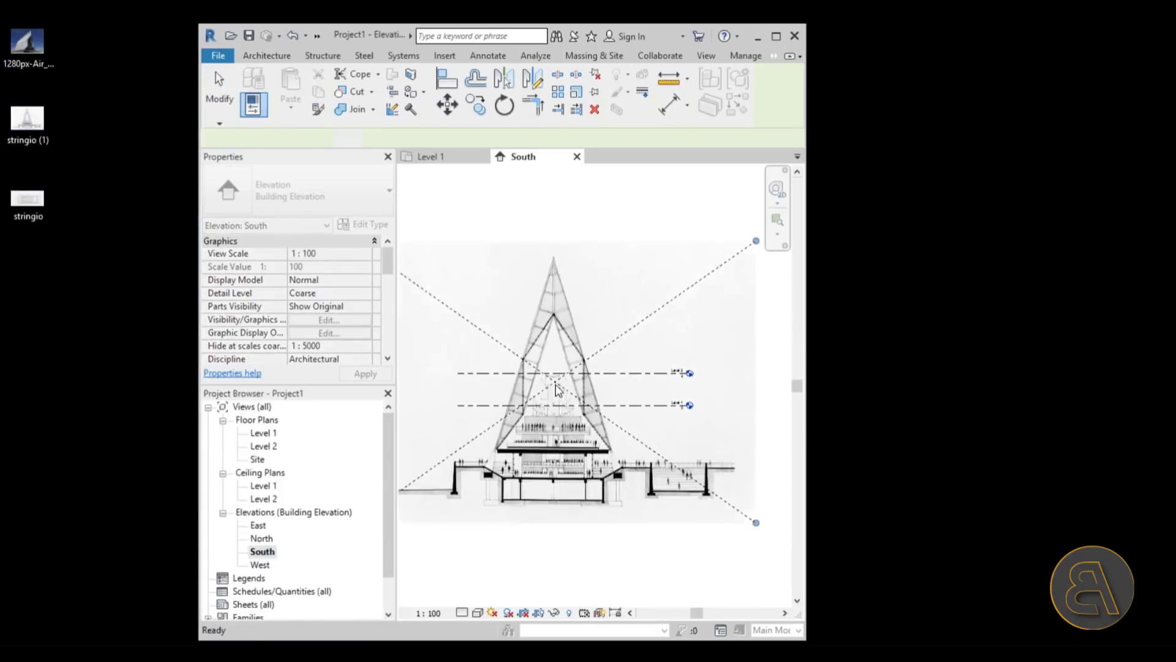
left_click(776, 36)
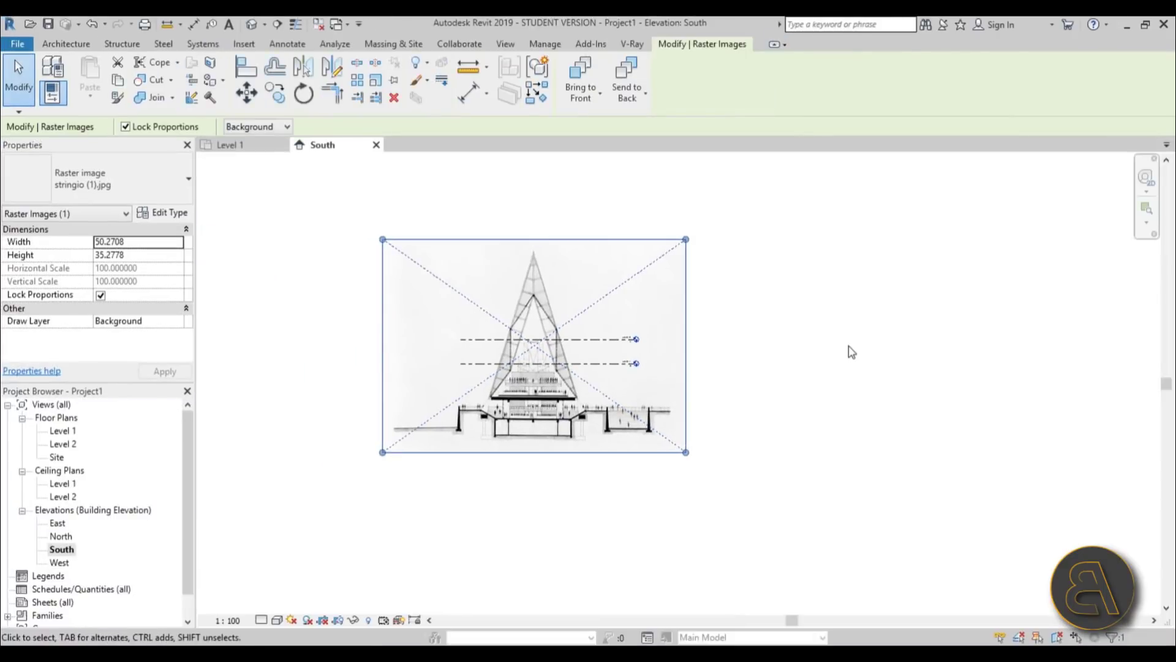
Step: Set the elevation of Level 2 to 40
left_click(848, 349)
scroll(603, 386, "up", 5)
scroll(717, 361, "up", 3)
double_click(720, 369)
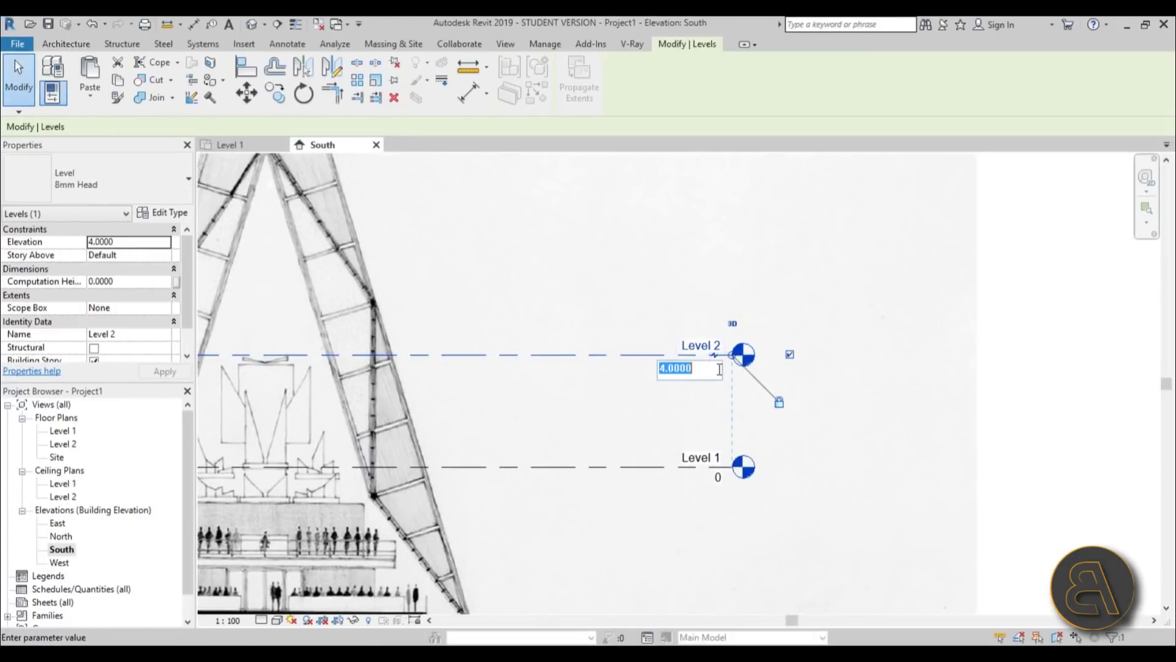
type("40")
key("Return")
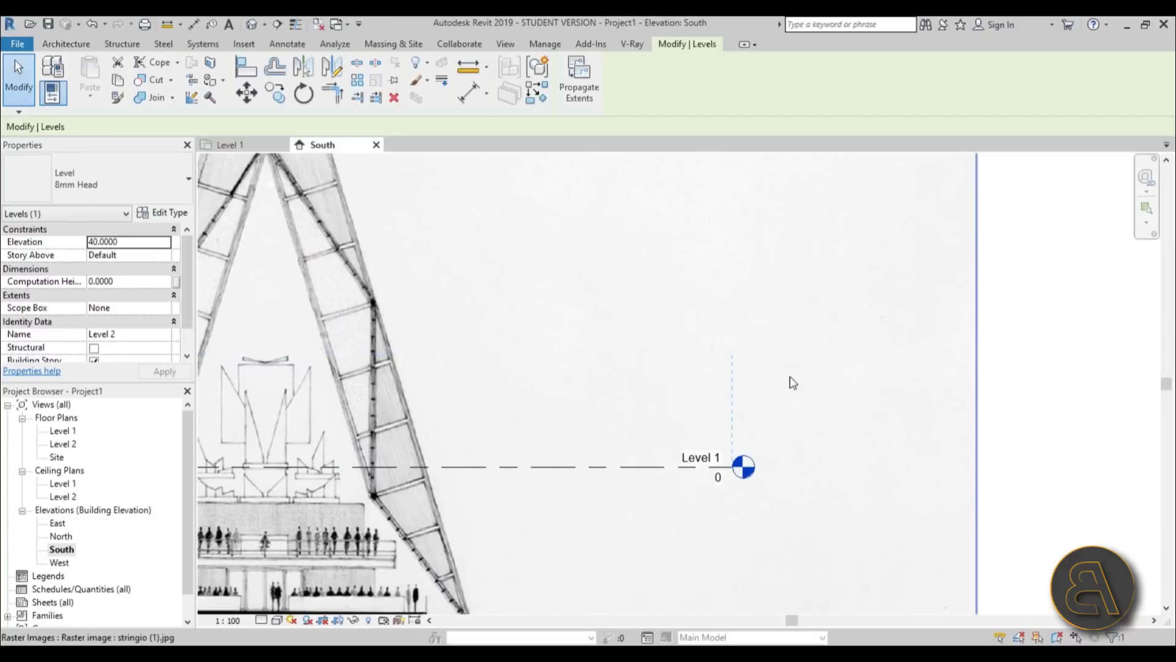
scroll(722, 425, "down", 5)
scroll(717, 427, "down", 2)
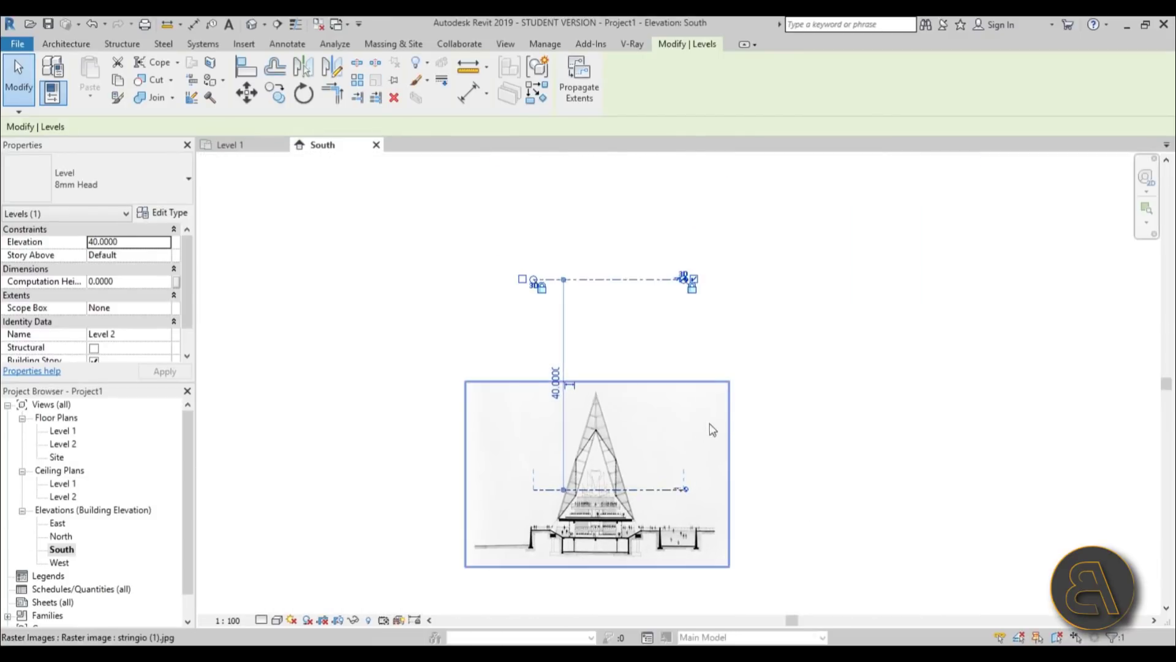
left_click(836, 366)
Step: Set the view scale to 1 : 200 and extend both level lines past the two sides of the section image
left_click(236, 618)
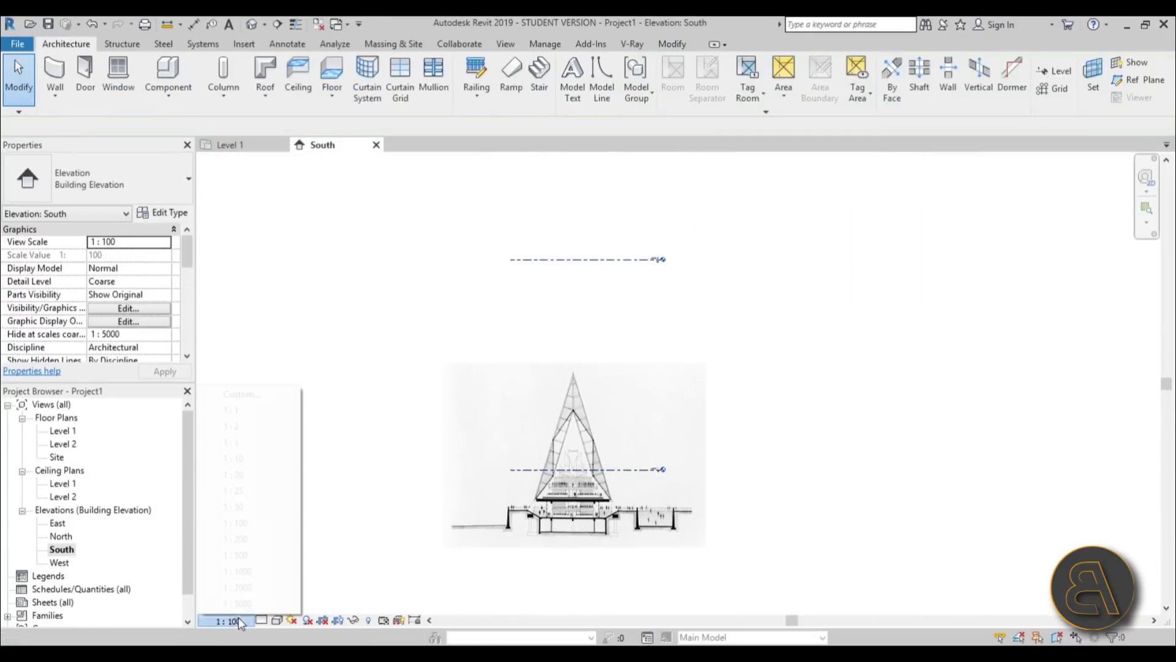
left_click(254, 539)
left_click(665, 260)
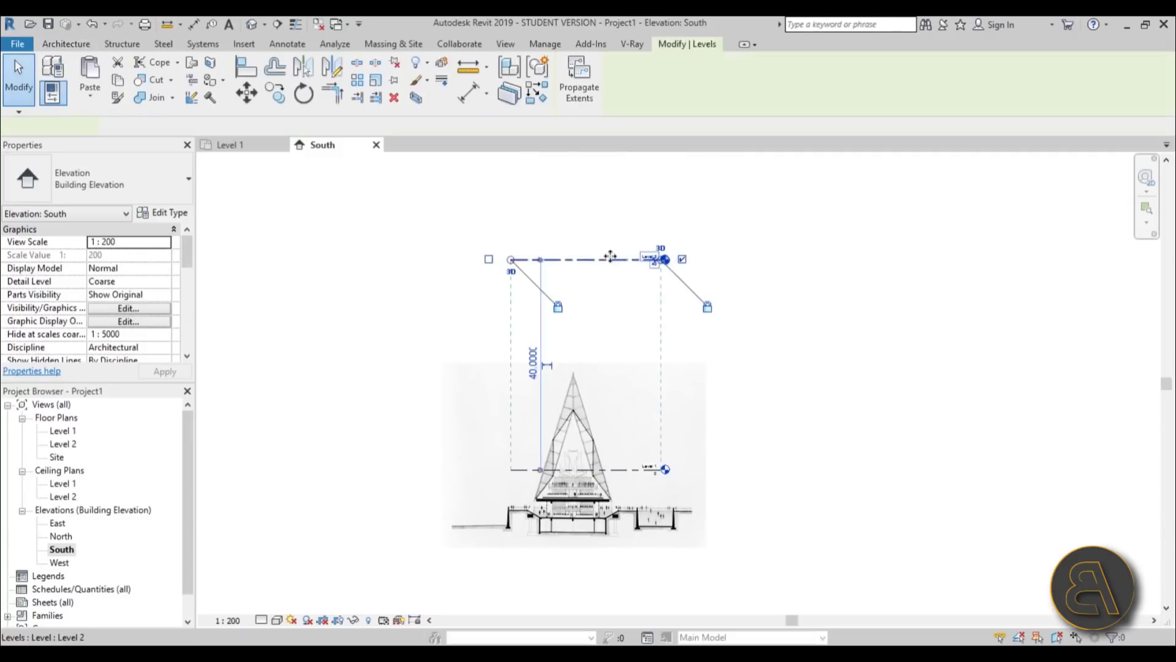
left_click_drag(662, 262, 746, 261)
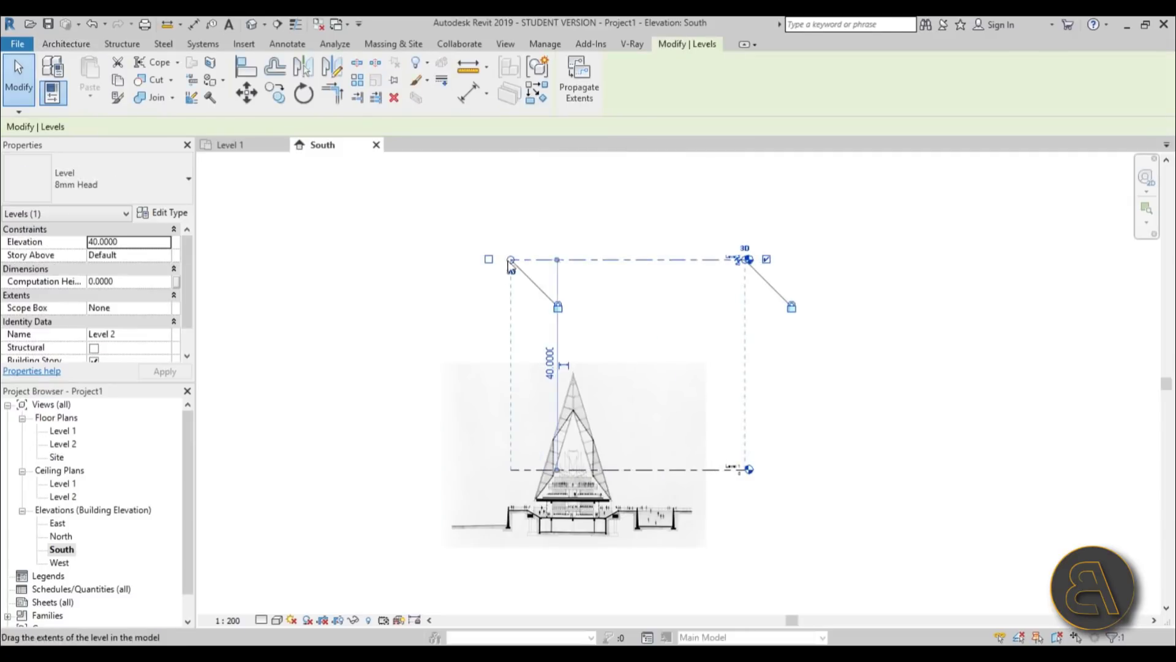
left_click_drag(511, 263, 359, 266)
left_click(623, 567)
Step: Move the section image up and nudge it so the top of its main floor slab sits on the Level 1 line
left_click(580, 533)
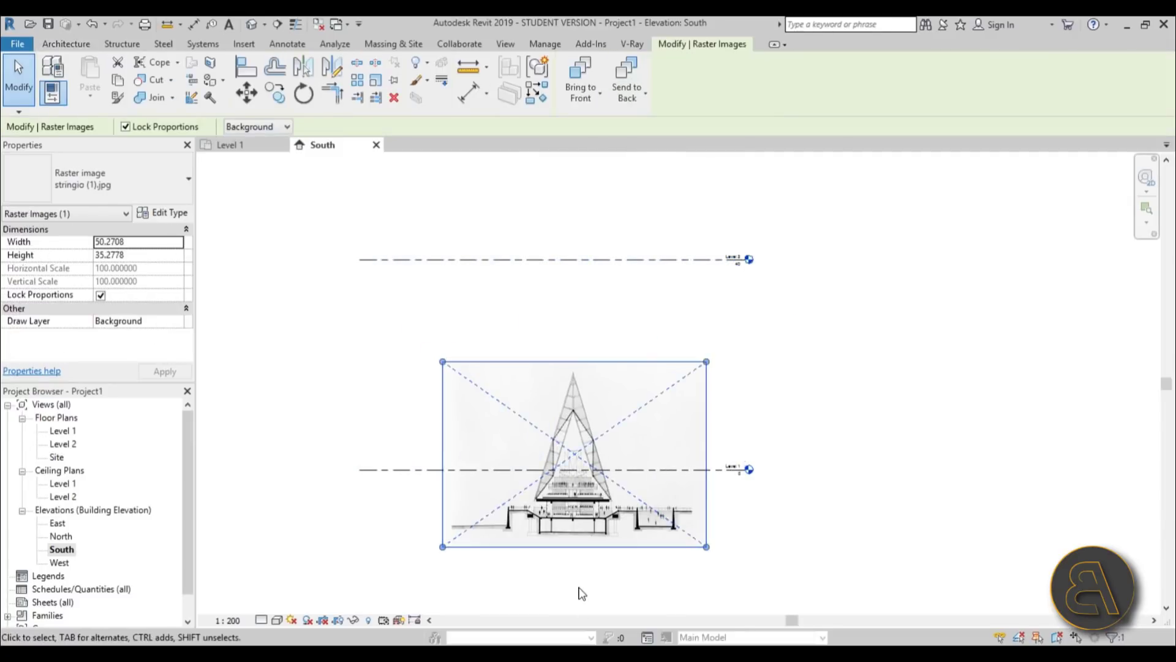
scroll(577, 586, "up", 3)
left_click_drag(587, 434, 584, 376)
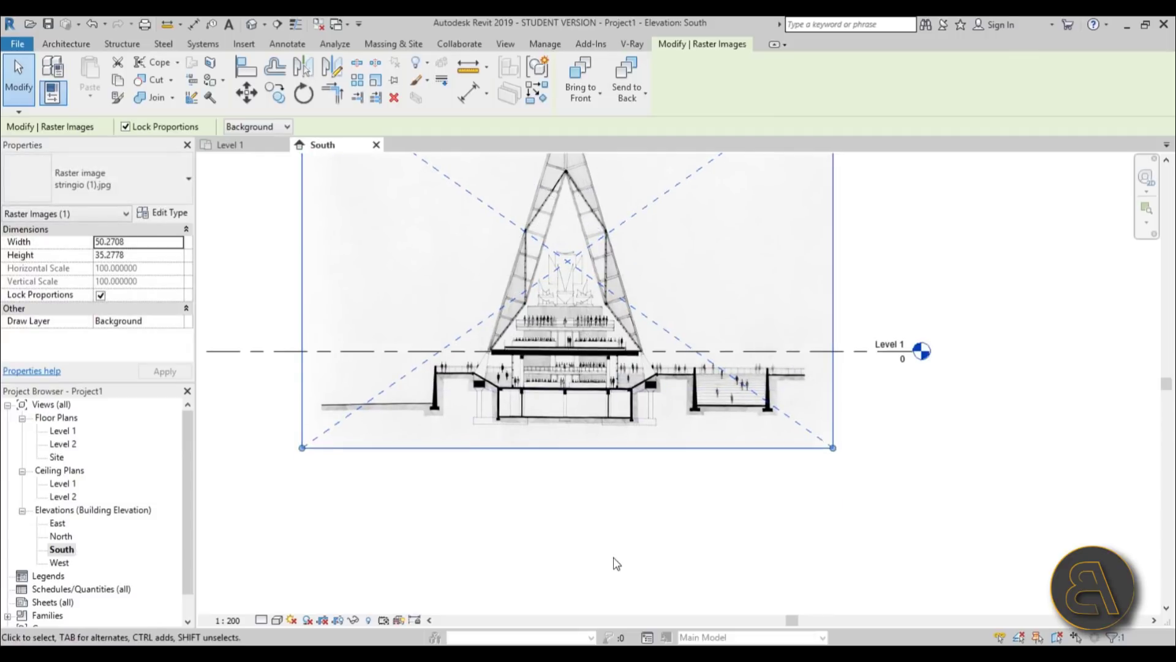
scroll(541, 362, "up", 5)
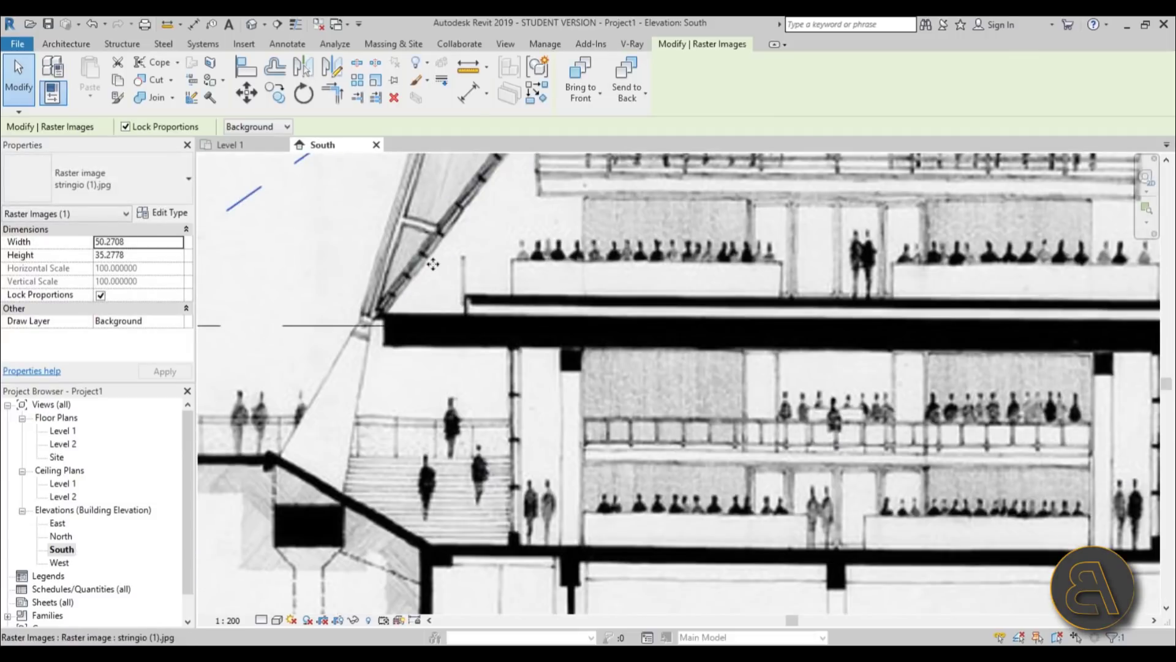
key("Down")
key("Down")
key("Down")
key("Down")
key("Down")
key("Up")
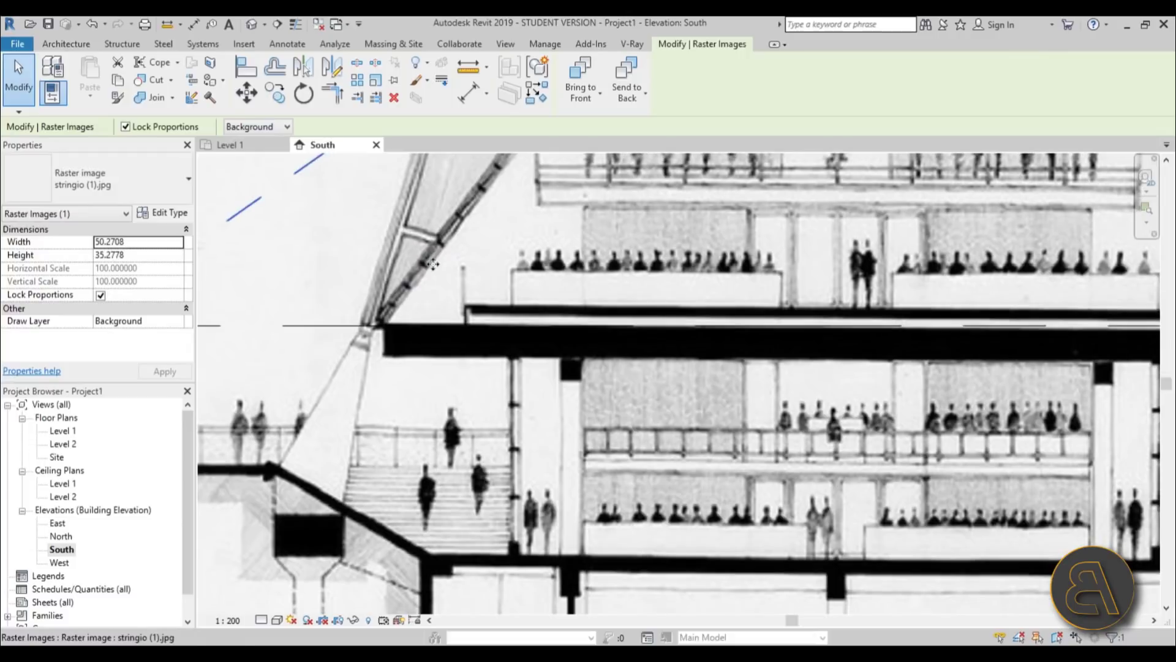
Step: Check the main floor slab's alignment with the Level 1 line across both sides of the section image
scroll(367, 334, "down", 4)
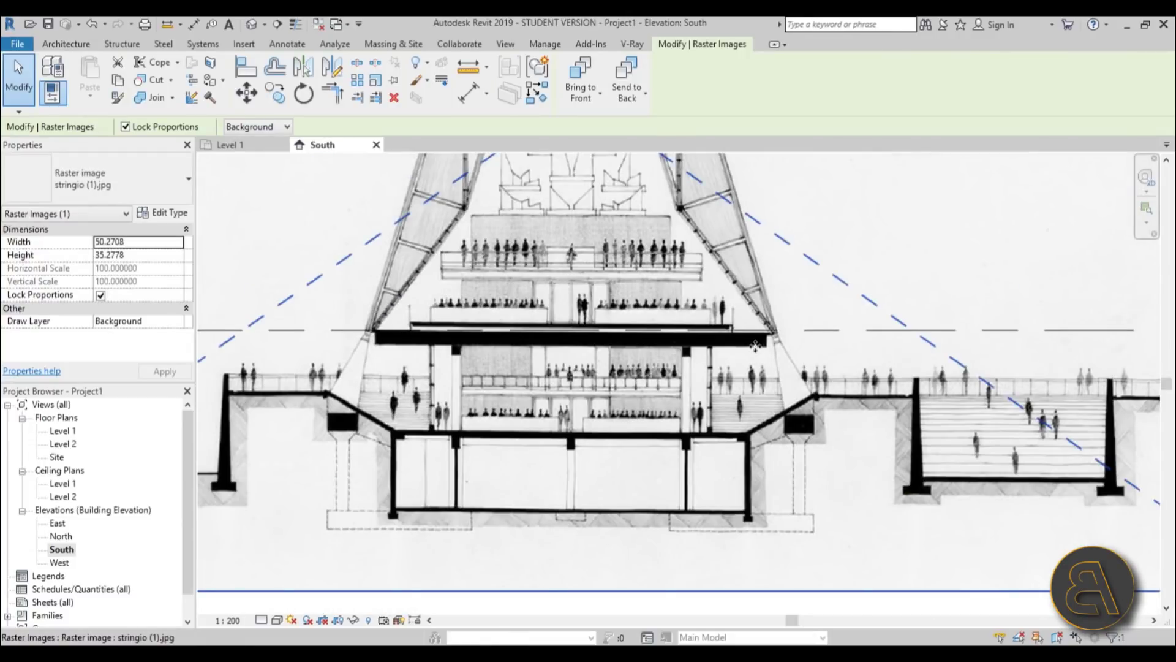
scroll(699, 348, "up", 2)
scroll(704, 358, "down", 4)
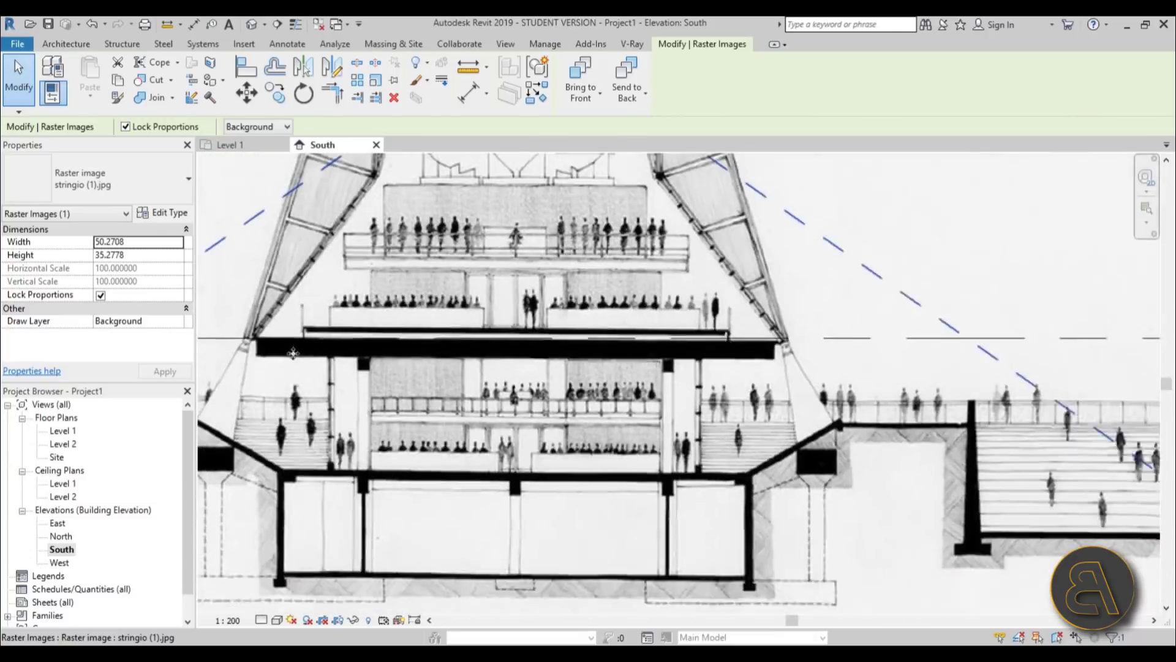
scroll(710, 372, "down", 1)
scroll(710, 372, "down", 3)
scroll(443, 371, "up", 5)
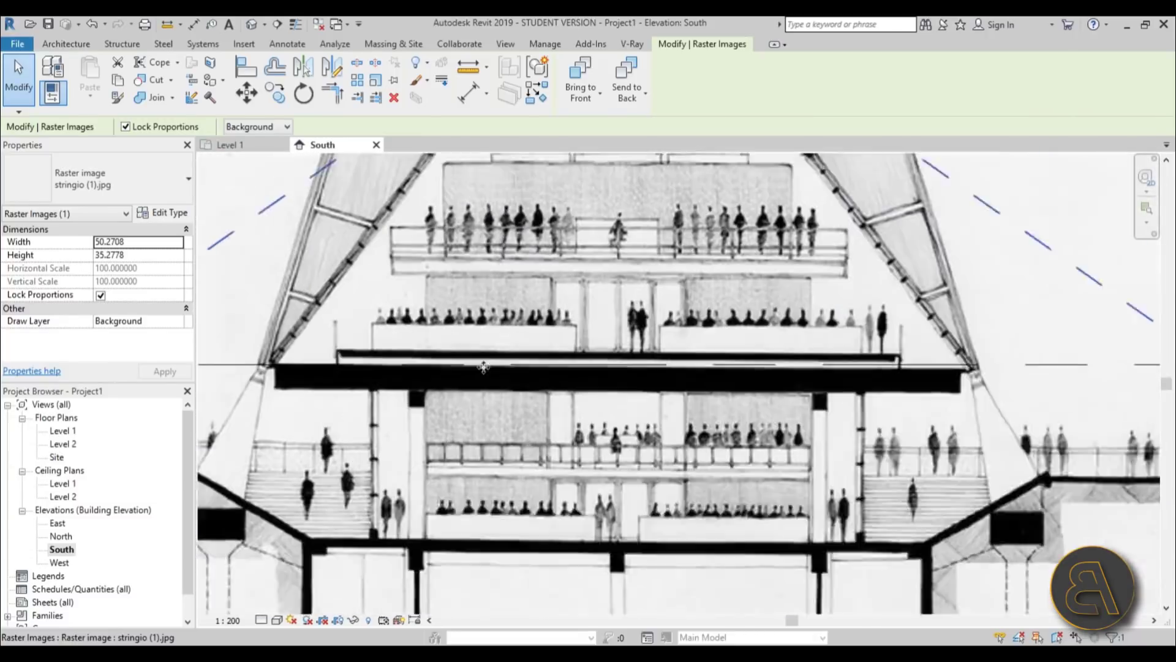
scroll(553, 398, "down", 3)
scroll(569, 416, "down", 5)
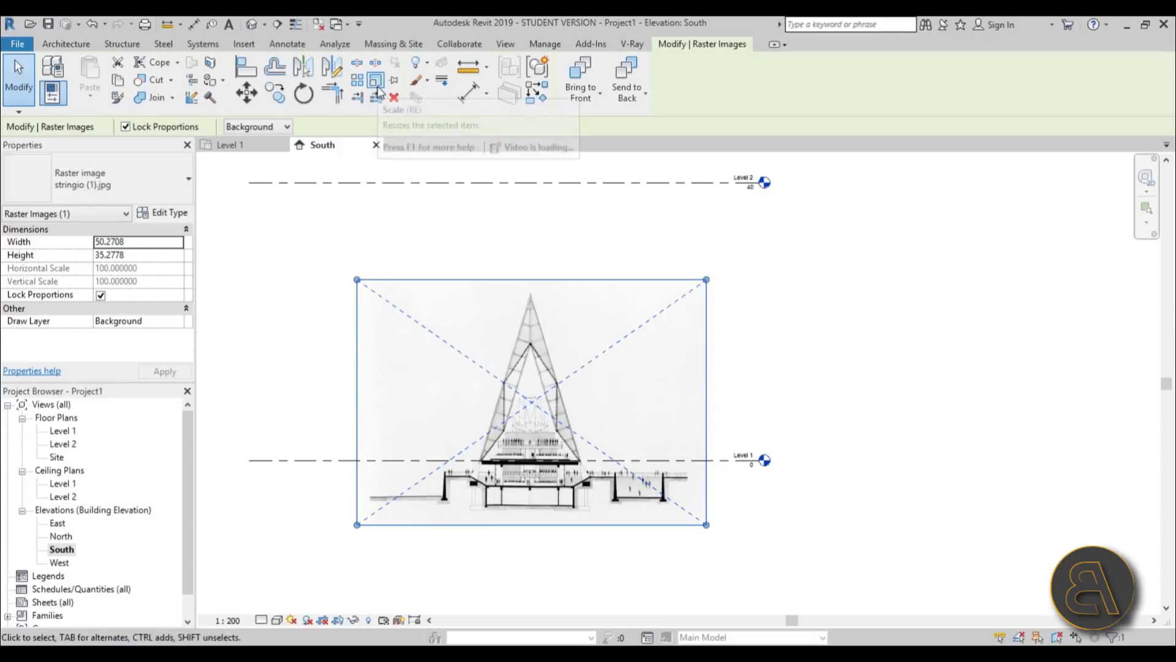
Step: Scale the section image graphically from the slab's centre on Level 1, using the spire's tip as reference and Level 2 as target
key("r")
key("e")
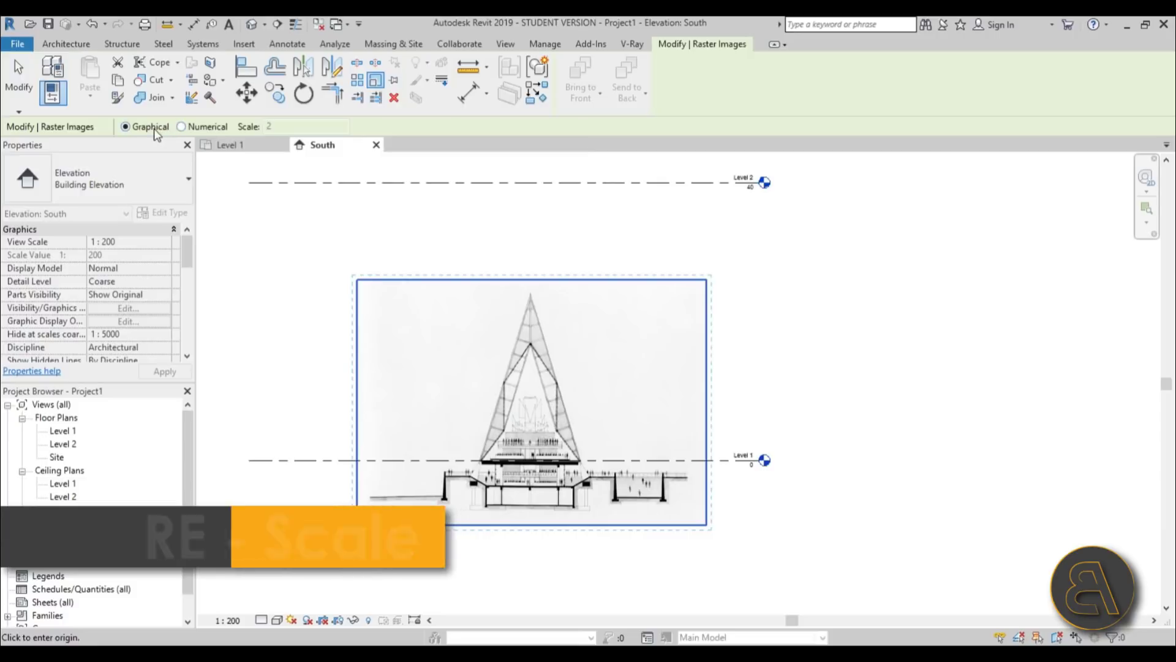
scroll(534, 462, "up", 2)
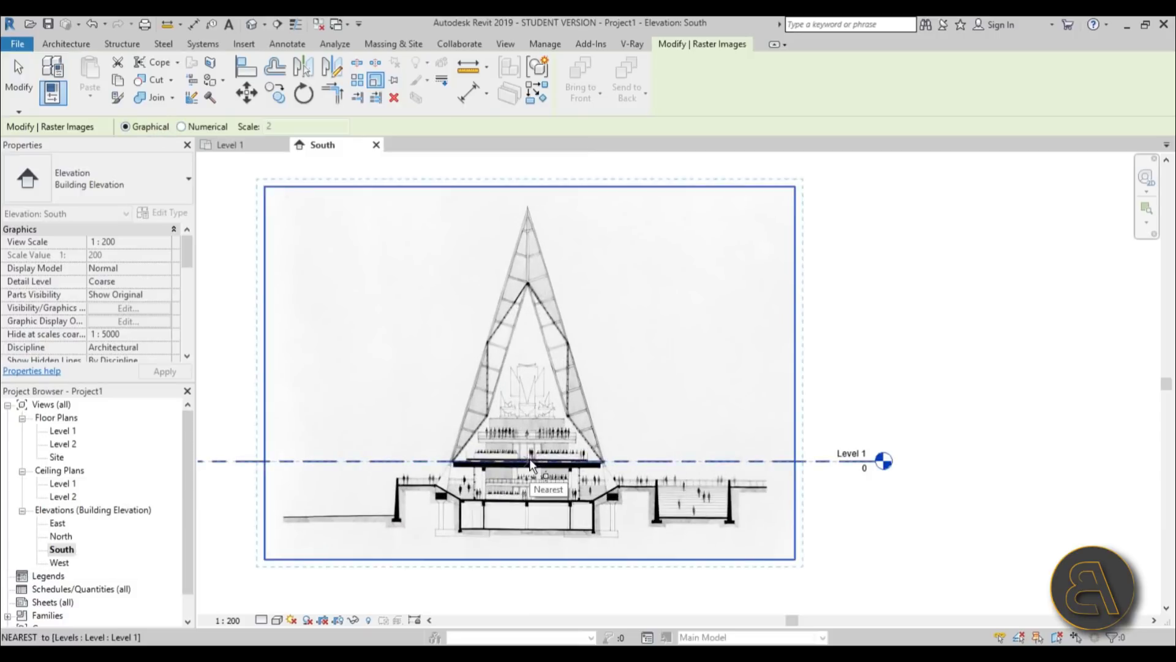
left_click(532, 464)
scroll(532, 465, "down", 3)
scroll(539, 245, "up", 5)
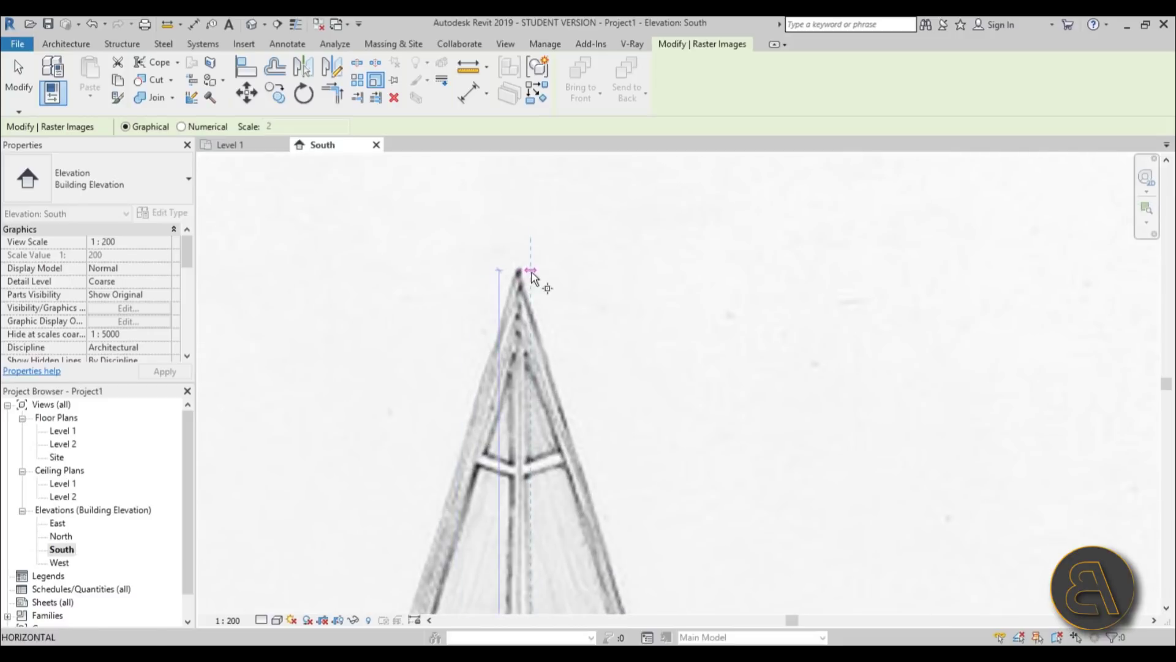
left_click(531, 272)
scroll(532, 274, "down", 2)
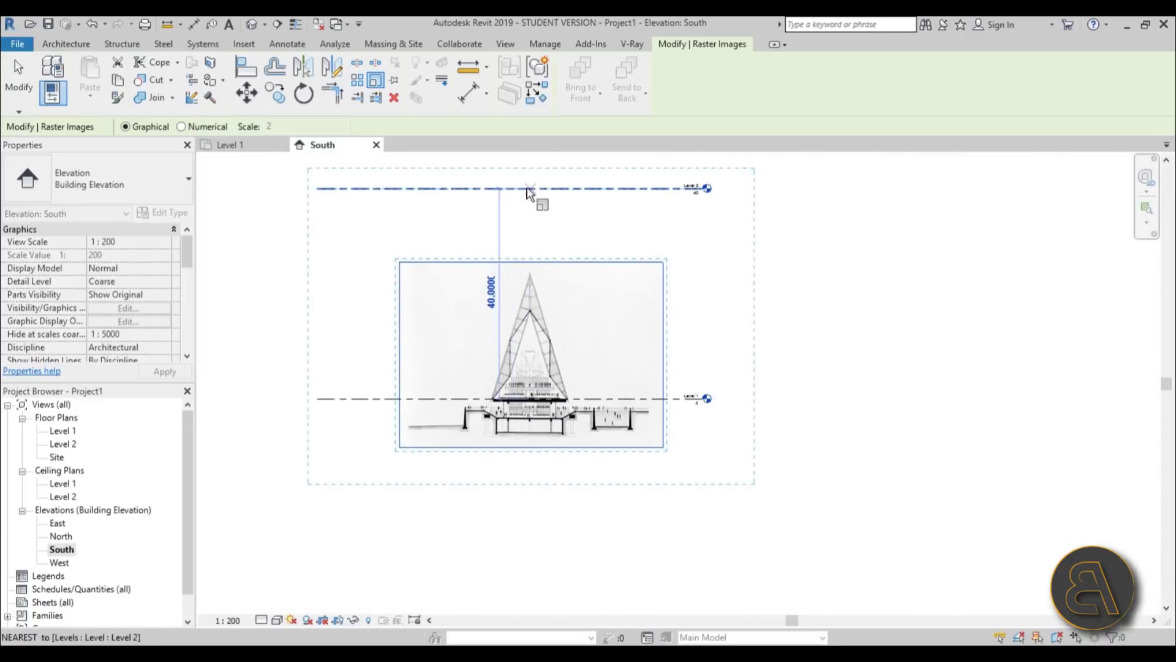
left_click(533, 189)
key("Escape")
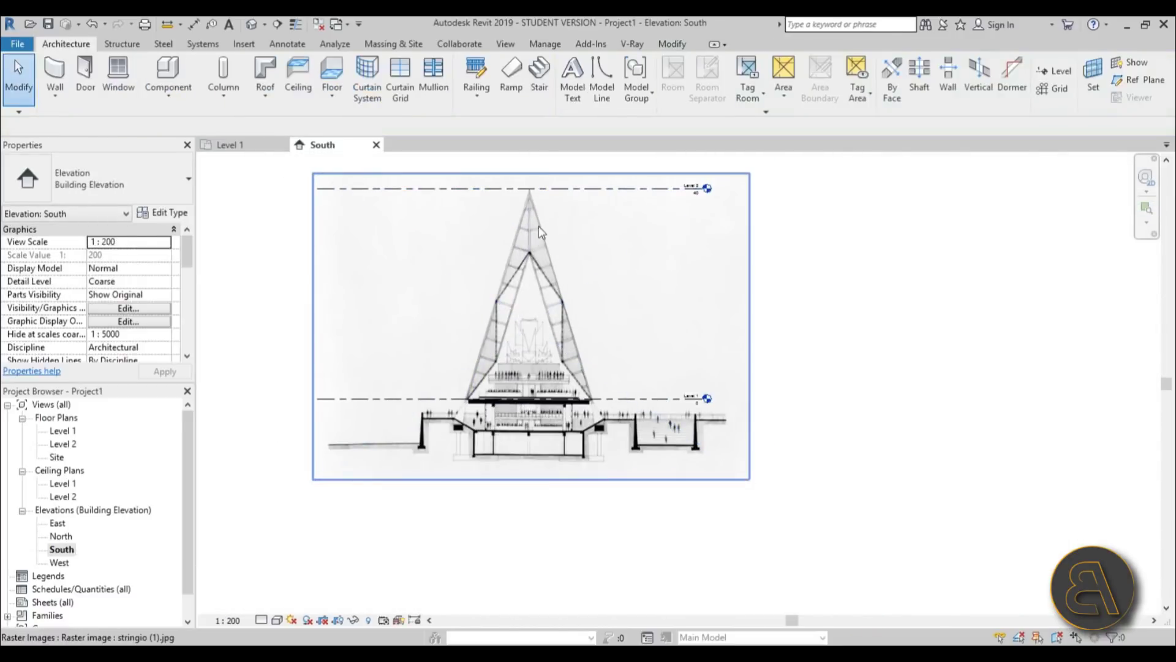
scroll(538, 226, "up", 1)
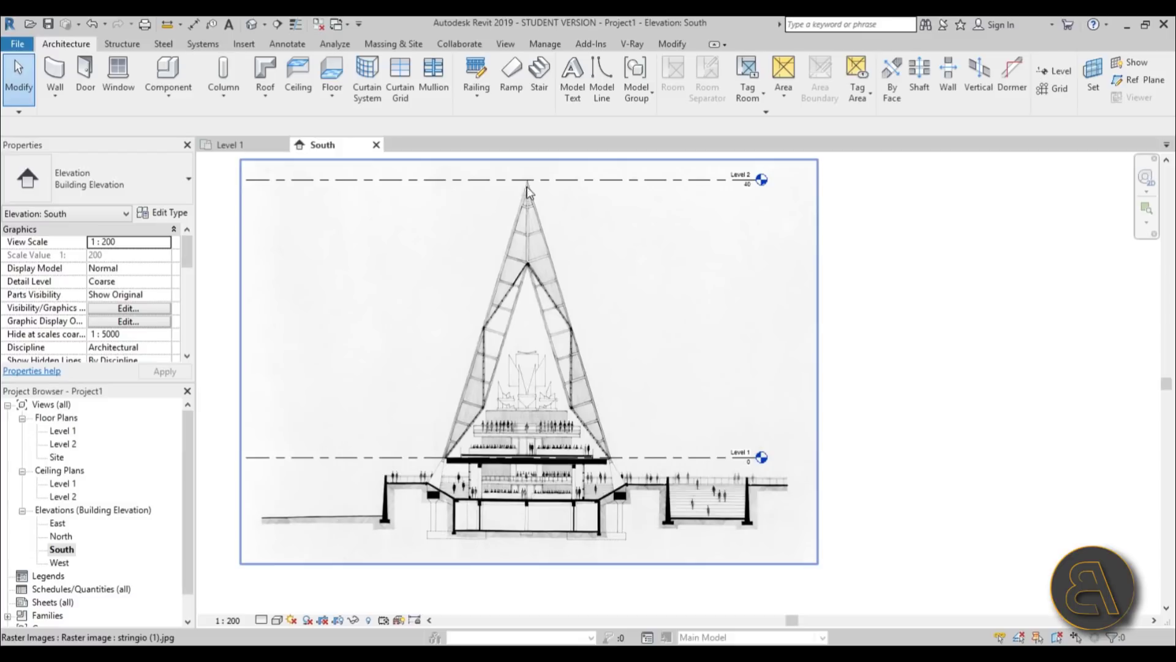
left_click(1054, 71)
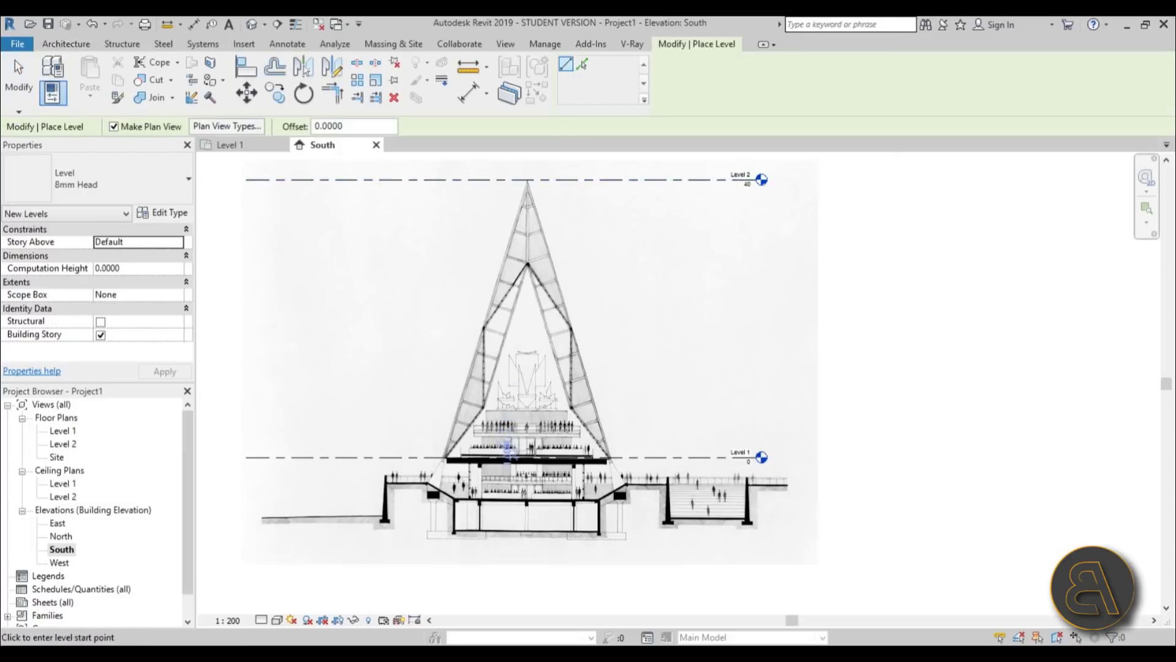
key("Escape")
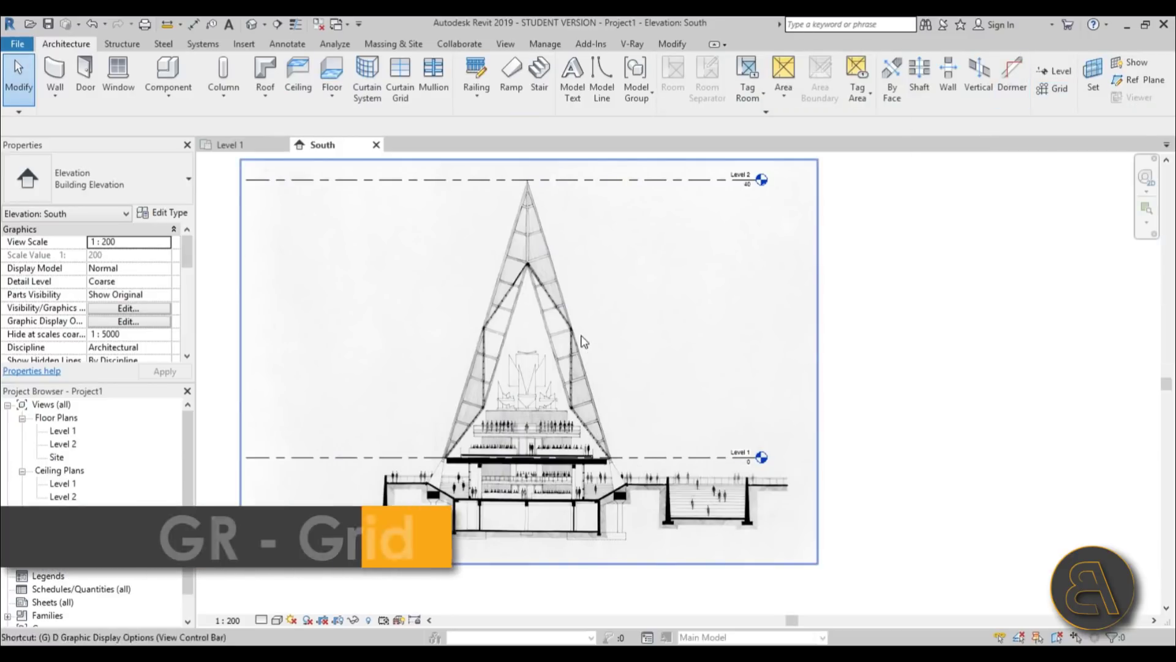
Step: Draw a vertical grid line near the section's centre, from below the foundations to above Level 2
key("g")
key("r")
left_click(522, 582)
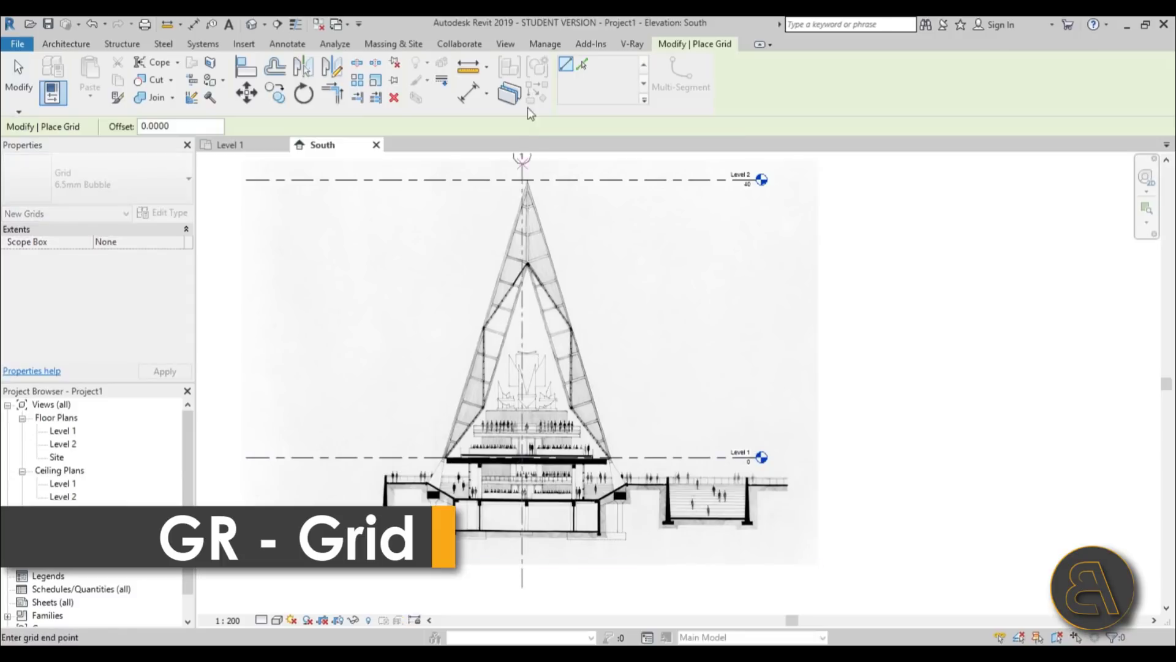
scroll(524, 246, "down", 2)
scroll(524, 247, "down", 1)
left_click(548, 214)
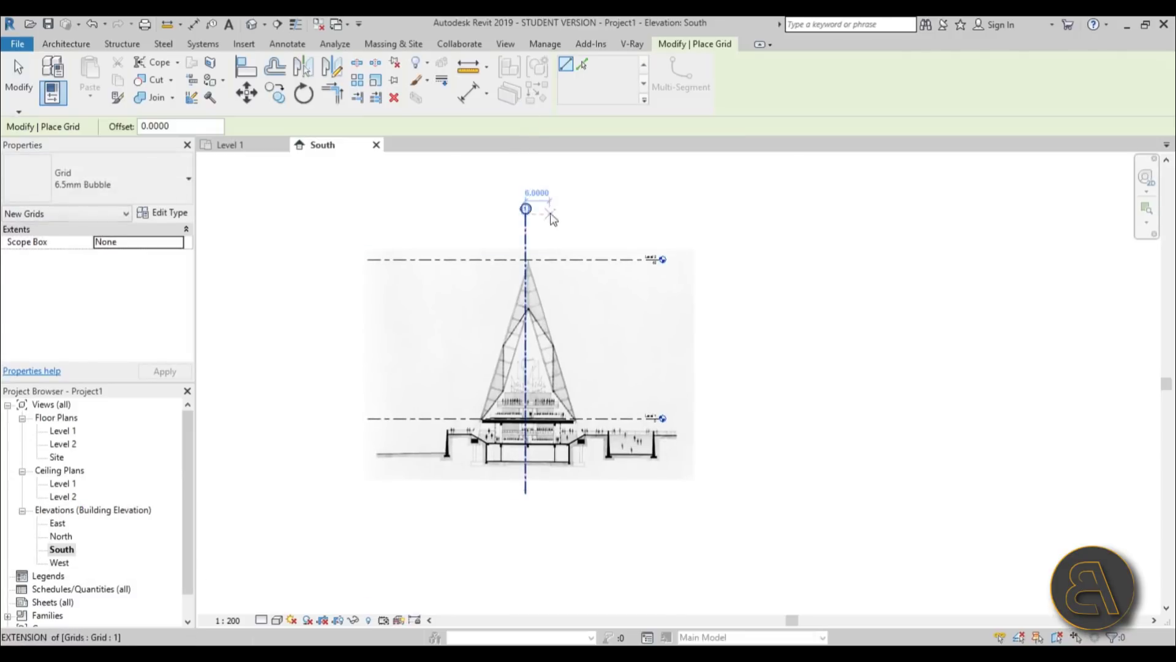
scroll(526, 239, "up", 2)
scroll(601, 236, "up", 3)
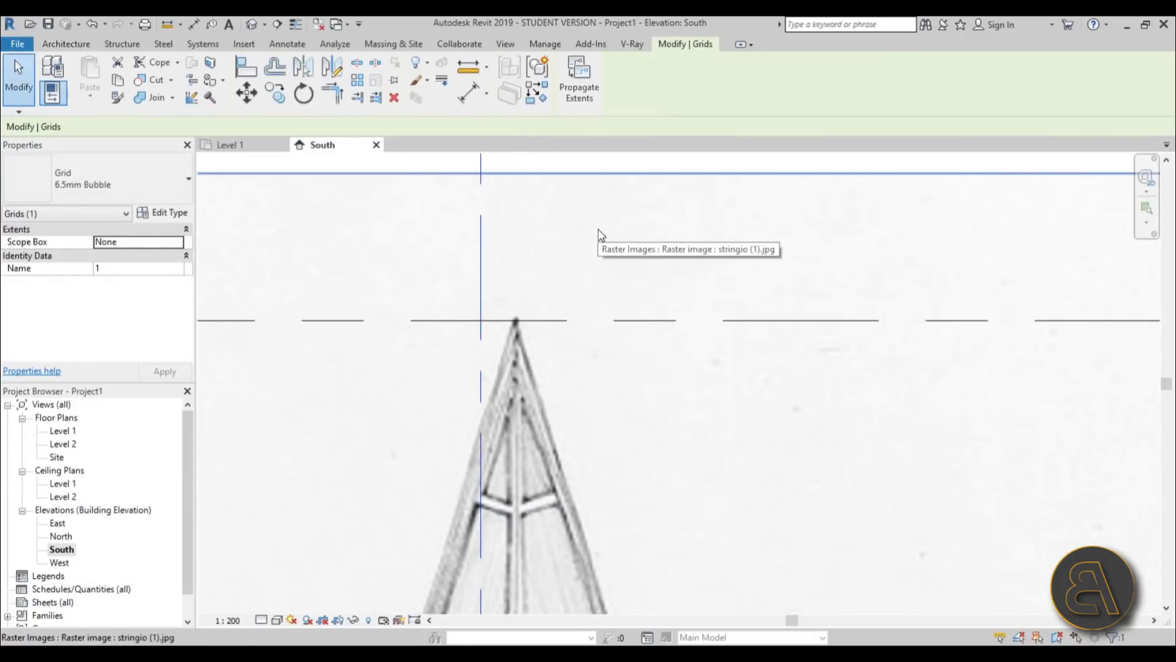
Step: Nudge the centre grid line right until it runs through the tip of the spire in the section image
key("Right")
key("Right")
key("Right")
key("Right")
key("Right")
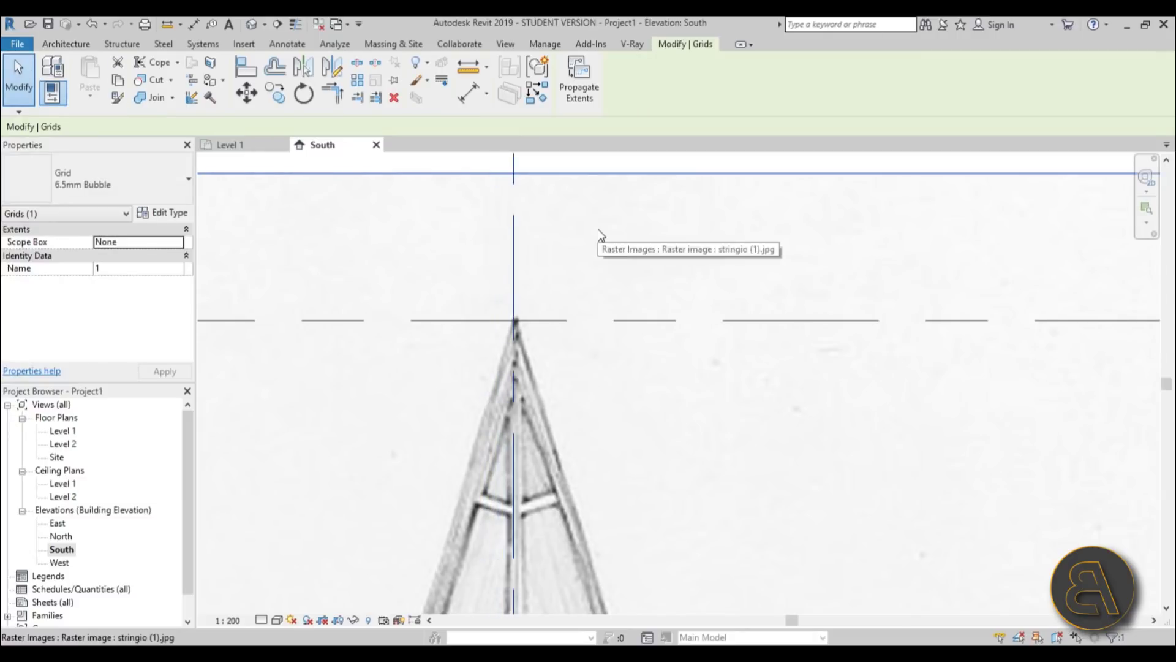
scroll(428, 315, "up", 5)
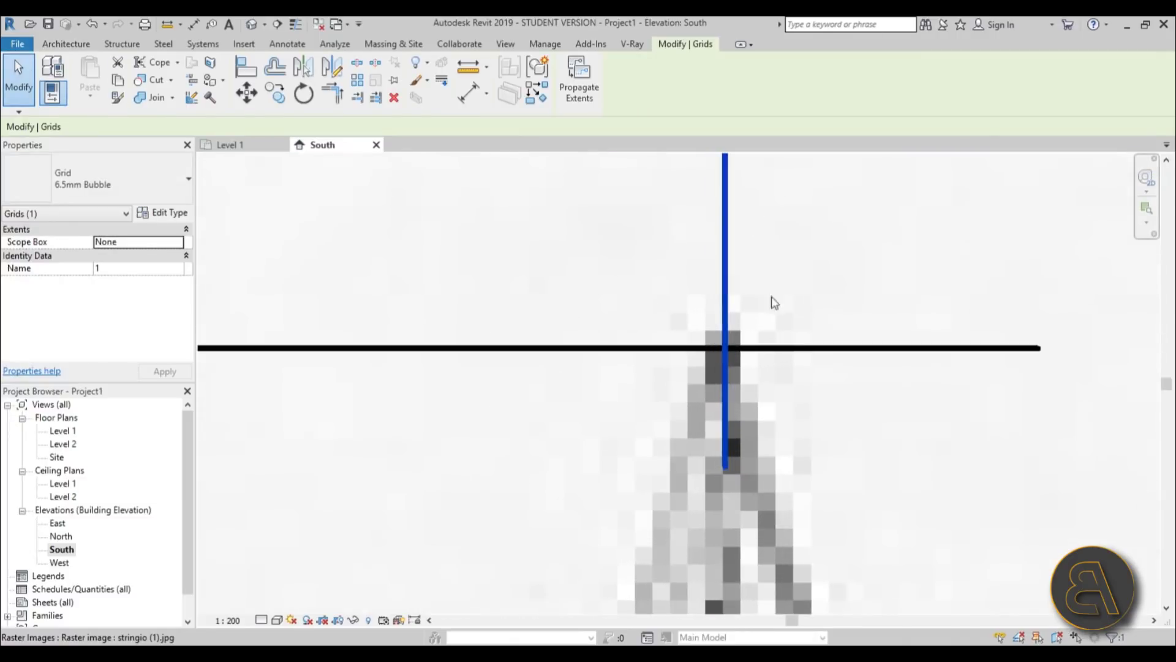
key("Escape")
scroll(599, 259, "down", 10)
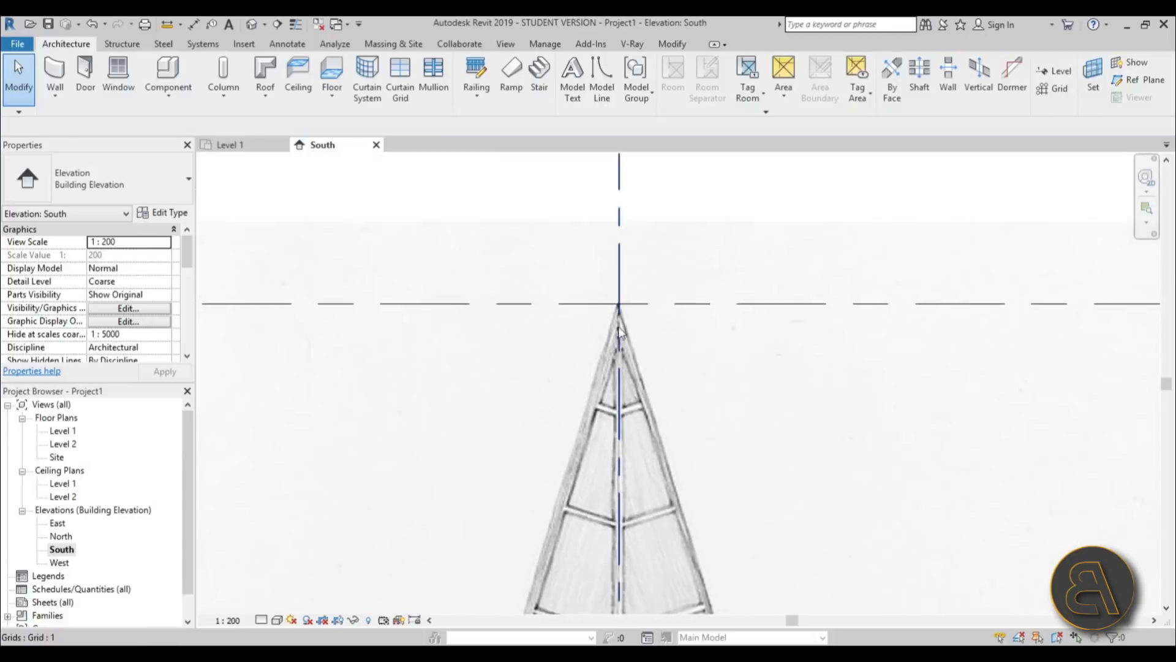
scroll(629, 509, "down", 3)
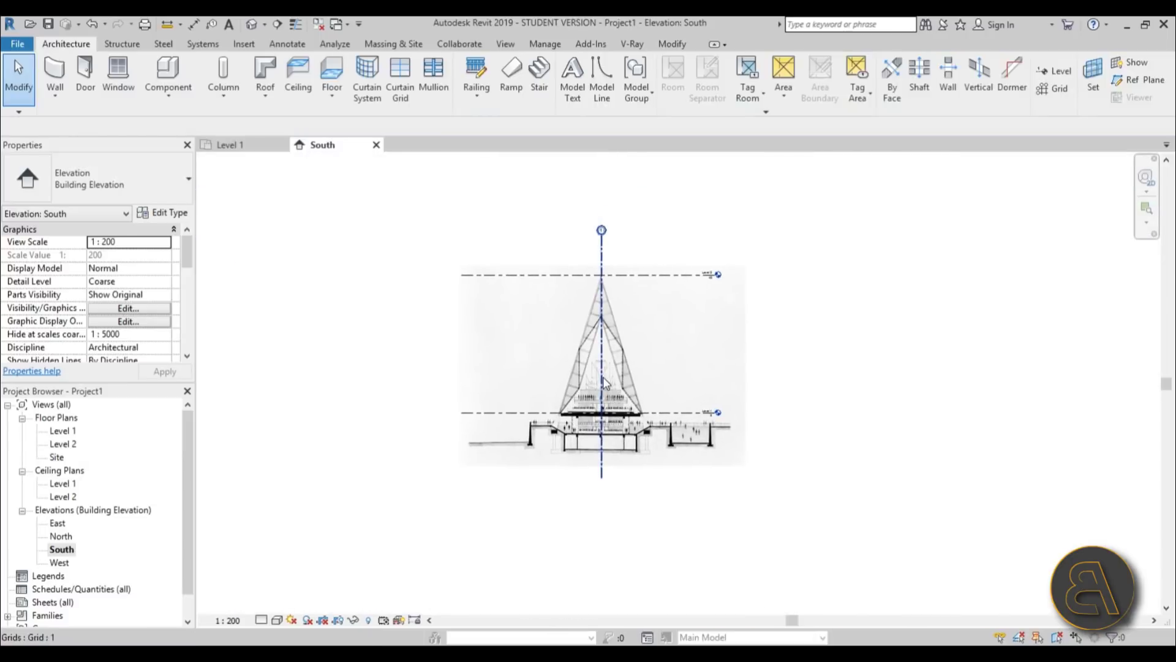
Step: Draw a second vertical grid line left of the centre grid, from below the foundations to above Level 2
left_click(603, 377)
left_click(467, 191)
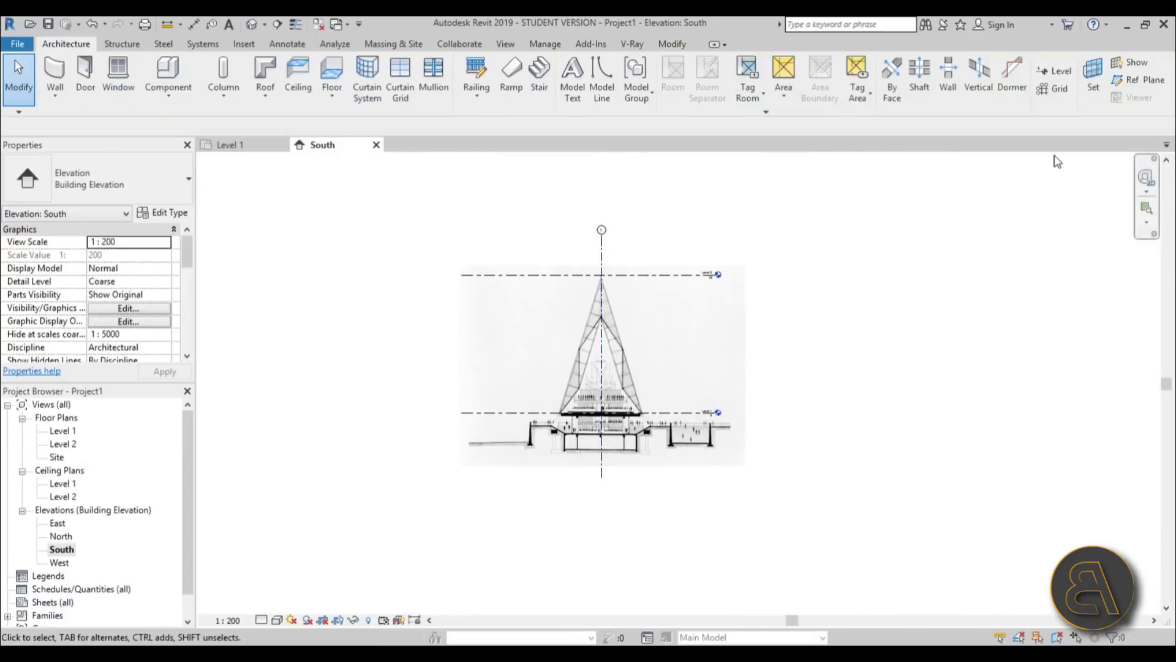
key("g")
key("r")
scroll(591, 392, "up", 3)
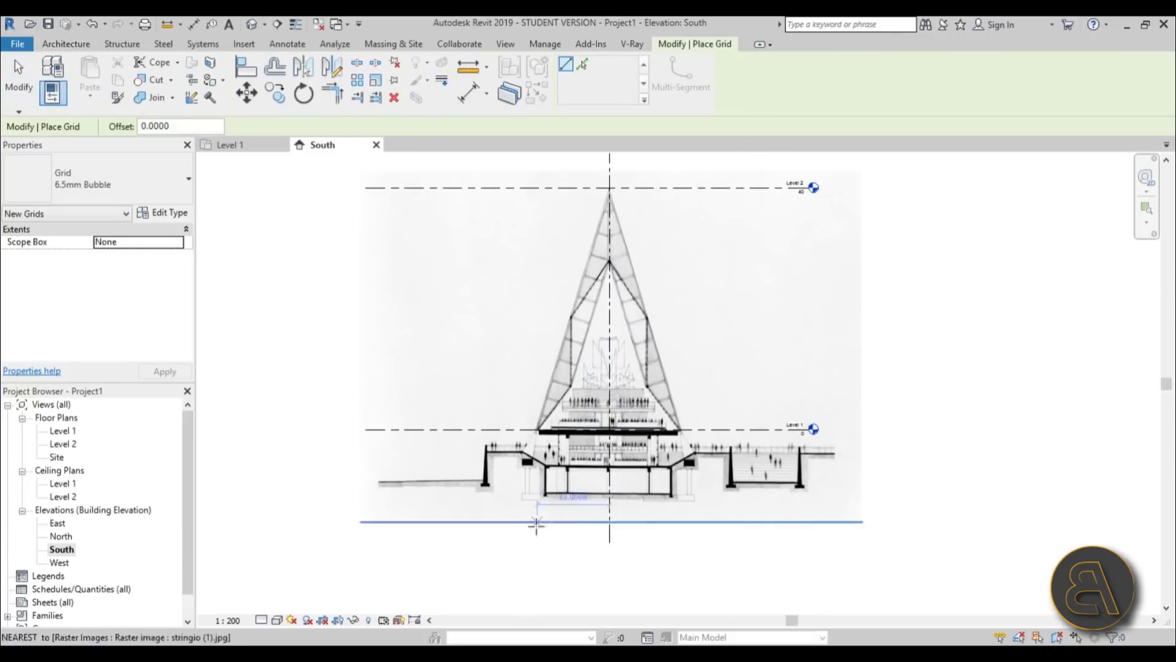
left_click(548, 539)
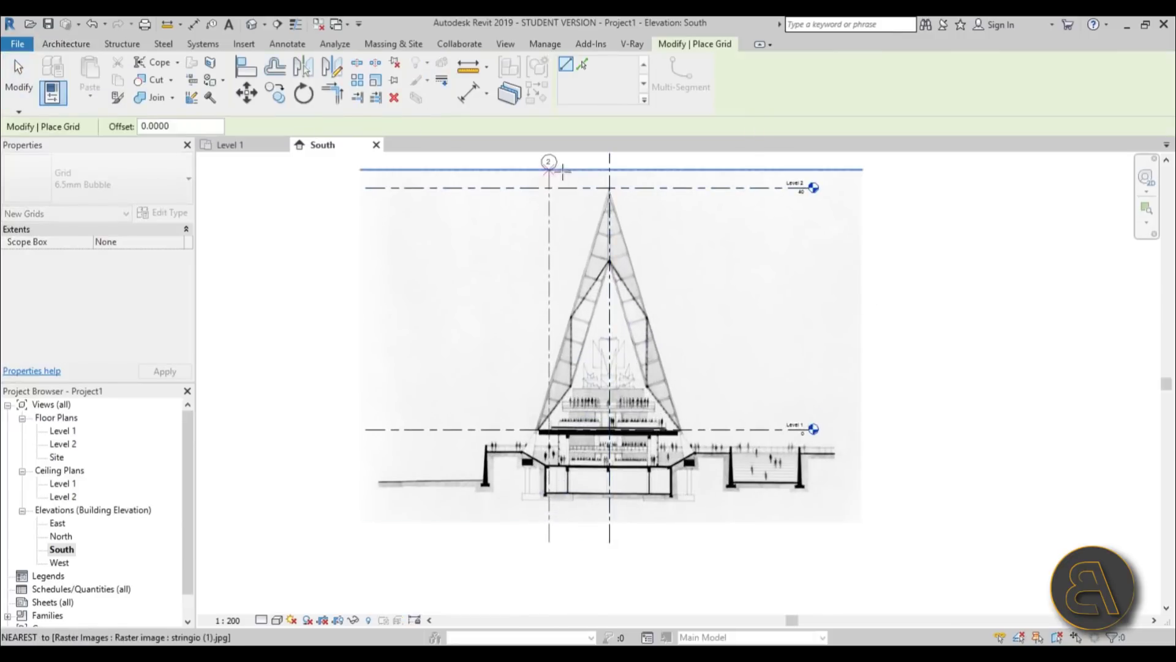
left_click(553, 166)
key("Escape")
key("Escape")
Step: Nudge the second grid line to the outer left foot of the spire structure where it meets Level 1
scroll(561, 435, "up", 3)
left_click(561, 435)
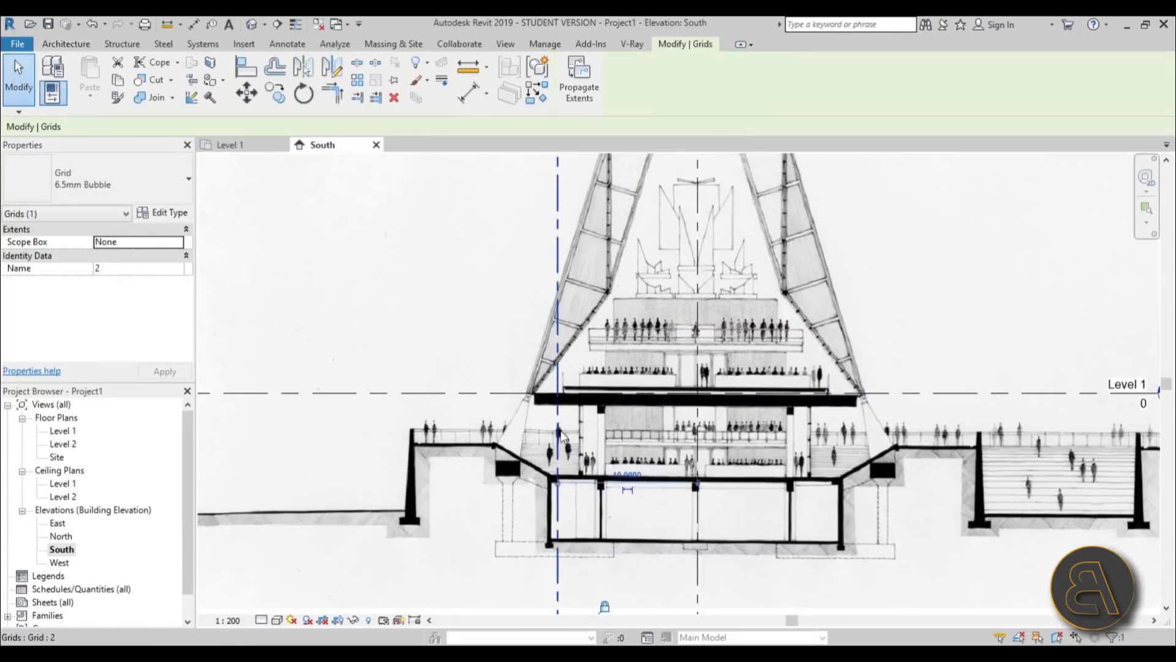
key("Left")
key("Left")
key("Left")
key("Left")
key("Left")
key("Left")
key("Left")
key("Left")
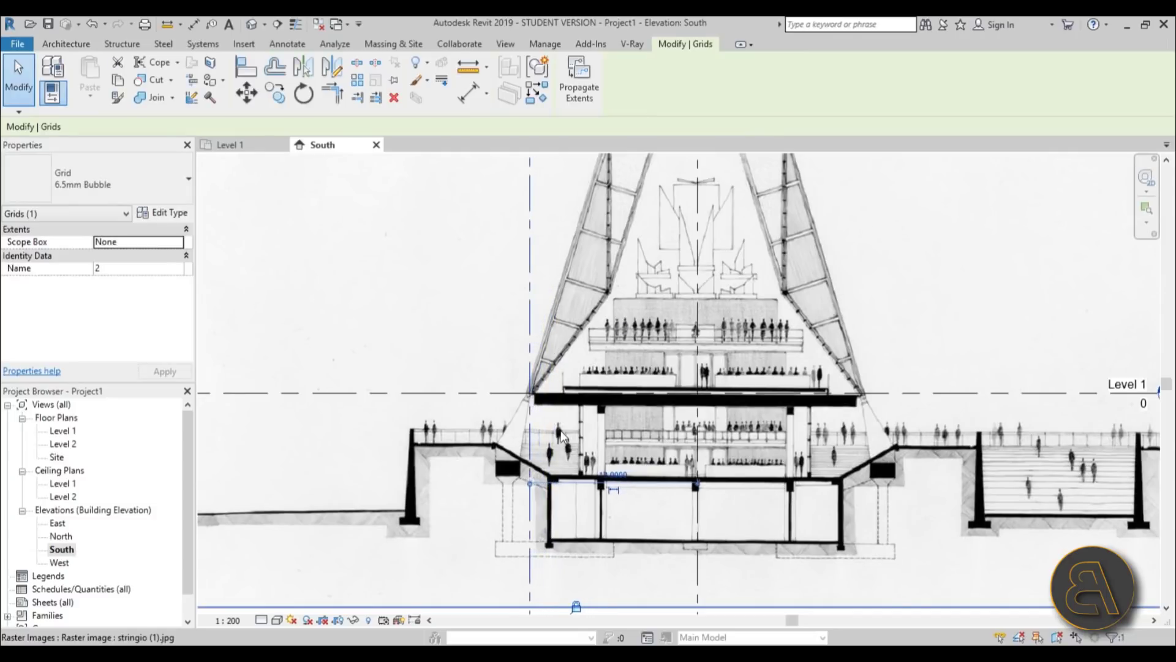
scroll(466, 388, "up", 5)
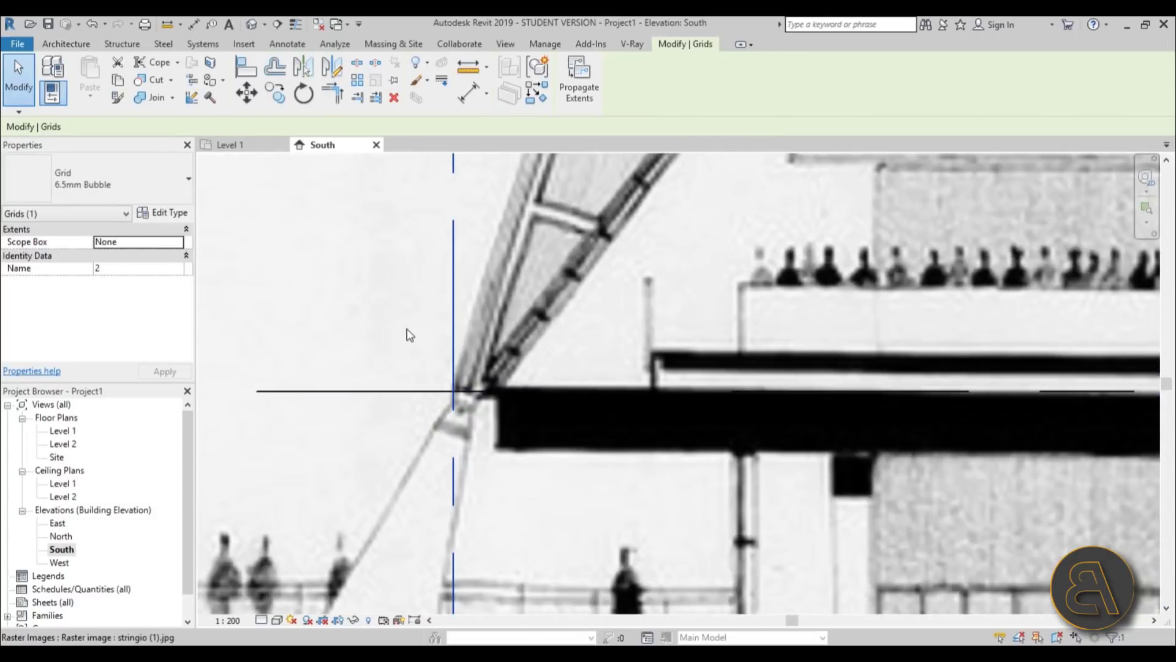
key("Right")
scroll(409, 334, "down", 7)
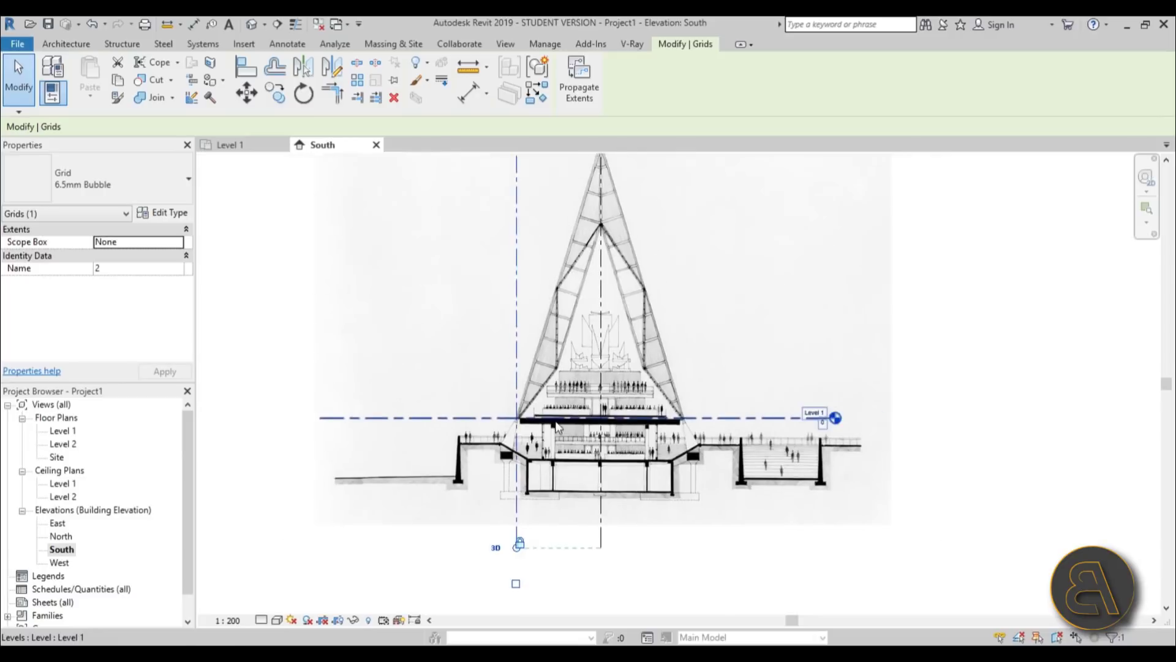
Step: Mirror the left grid line about the centre grid line to mark the opposite foot of the spire
left_click(442, 317)
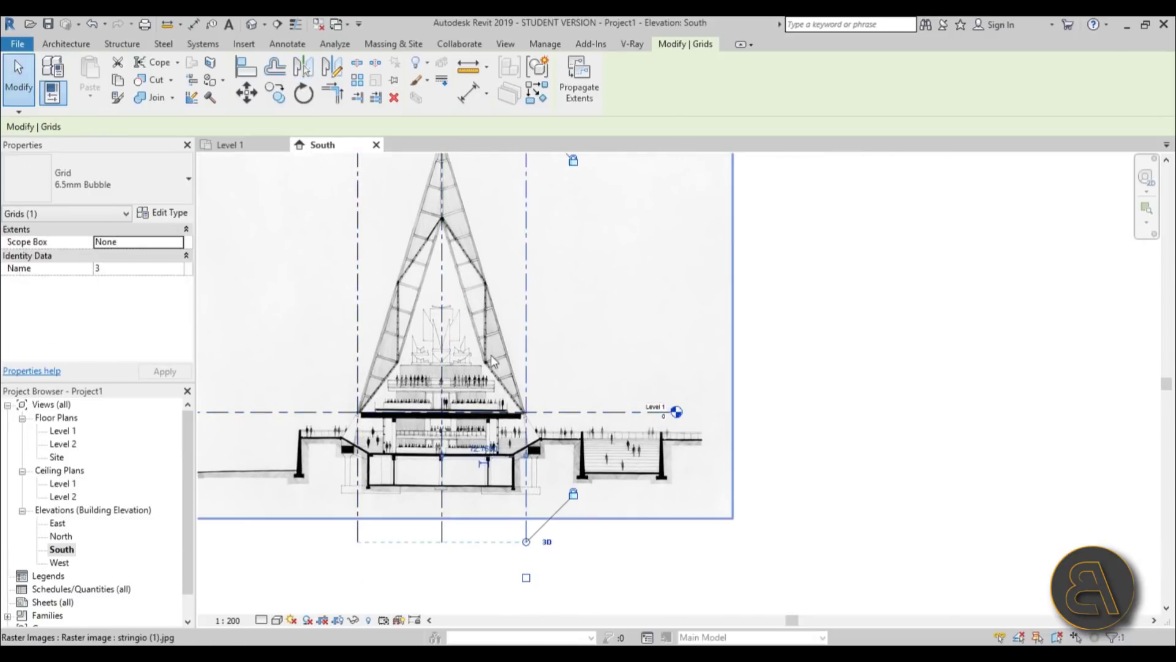
key("Escape")
scroll(591, 358, "down", 3)
middle_click_drag(597, 365, 641, 435)
scroll(637, 432, "up", 2)
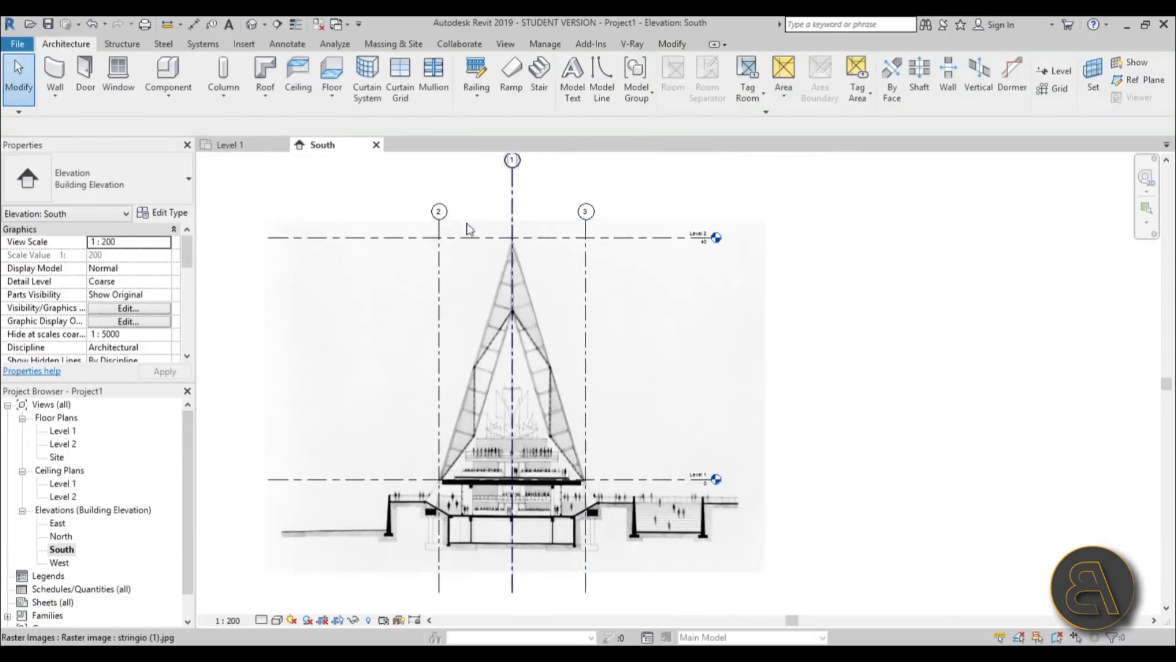
left_click(511, 325)
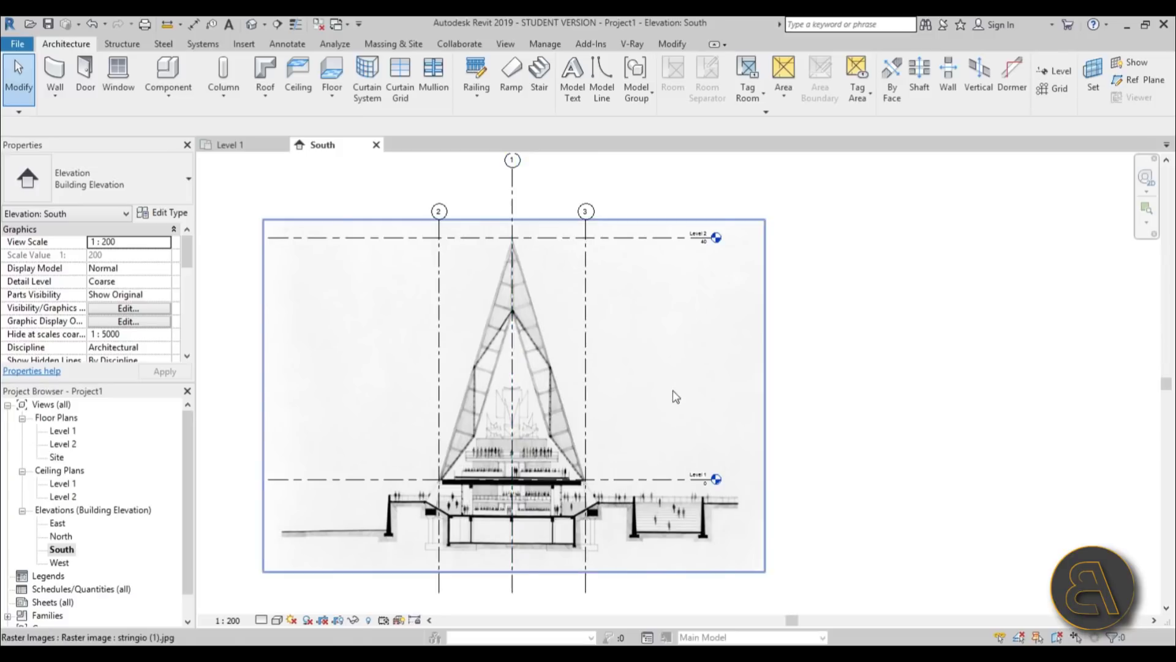
middle_click_drag(705, 272, 719, 275)
middle_click_drag(658, 421, 660, 414)
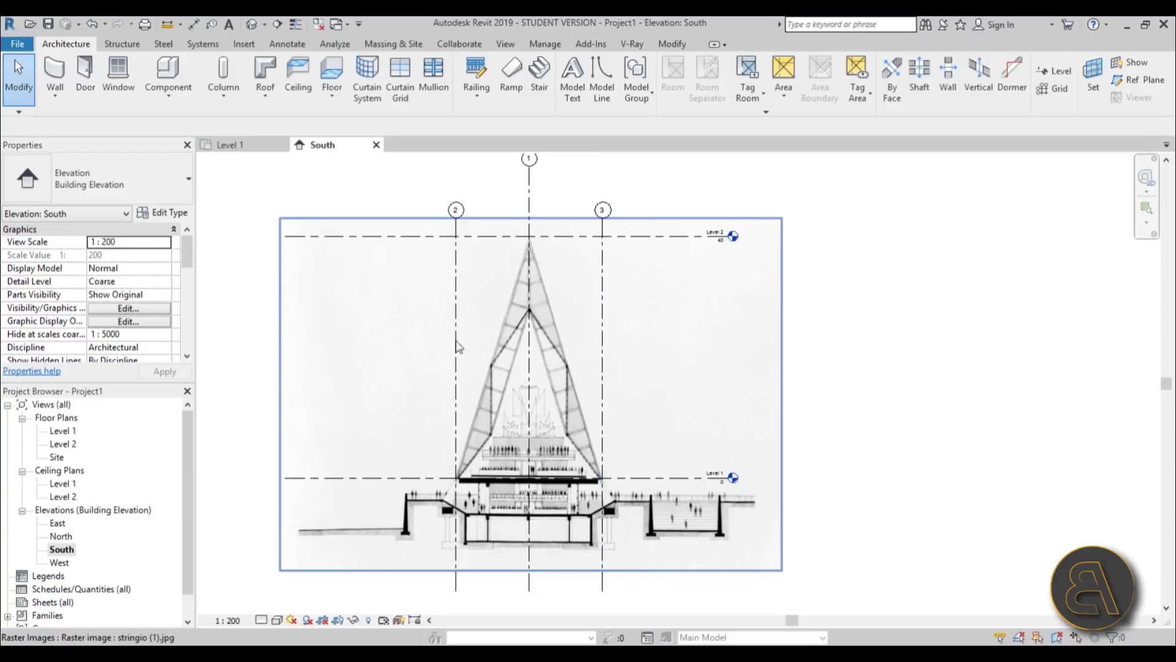
Step: Open the Level 1 floor plan and move the south and north elevation markers farther out from the grid lines
key("Escape")
double_click(59, 443)
double_click(63, 431)
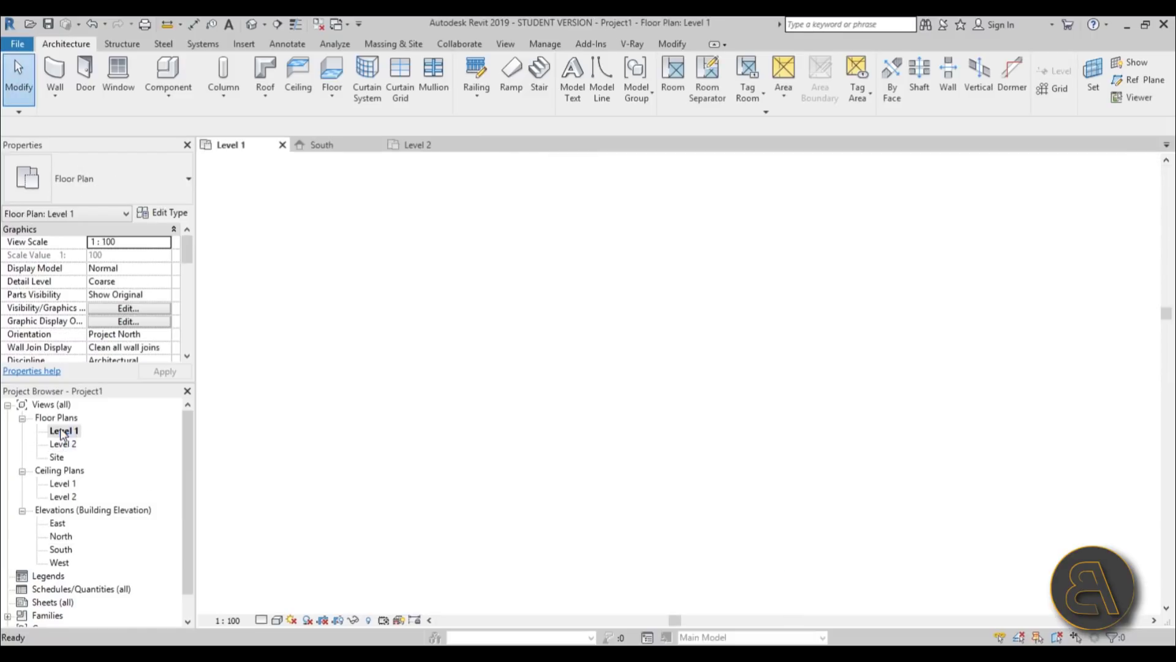
scroll(585, 414, "down", 5)
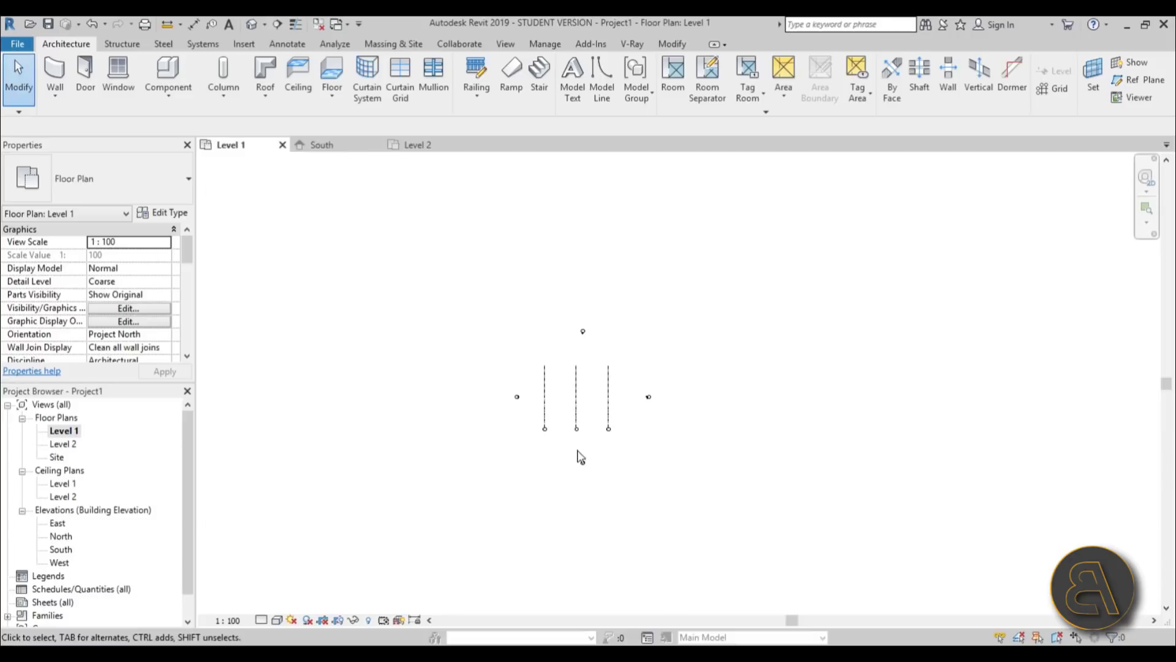
mouse_move(562, 450)
left_mouse_down()
mouse_move(614, 499)
mouse_move(582, 504)
mouse_move(585, 529)
left_mouse_up()
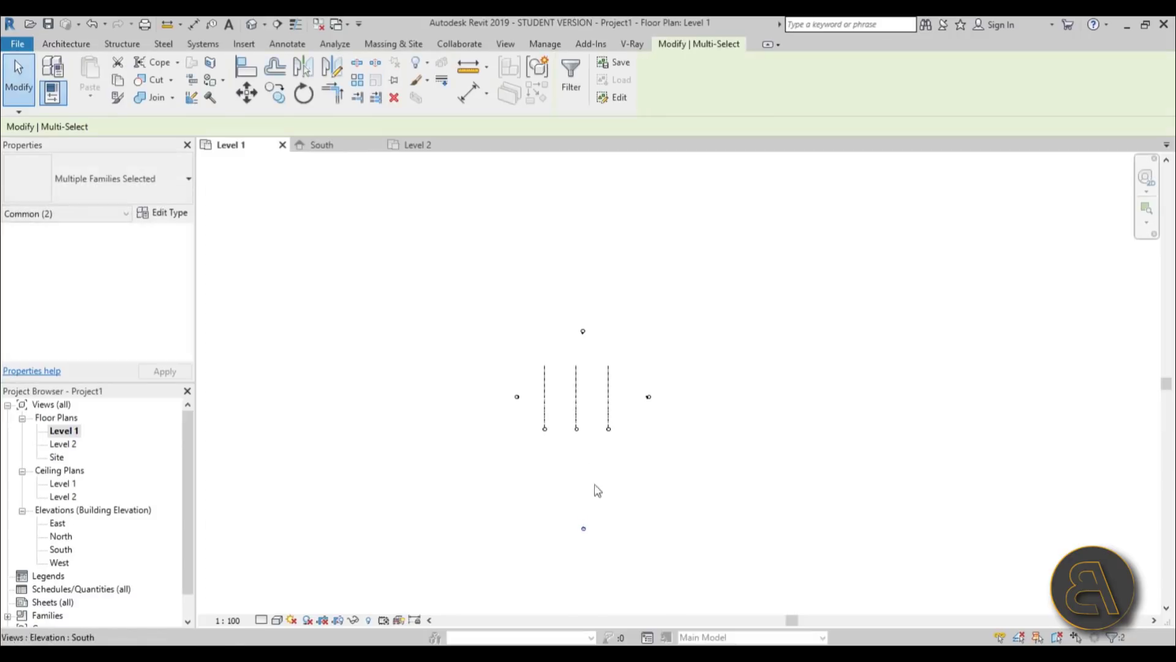
mouse_move(550, 307)
left_mouse_down()
mouse_move(597, 350)
mouse_move(580, 286)
left_mouse_up()
Step: Extend the three grid lines at both ends so they reach close to the north and south elevation markers
left_click(576, 392)
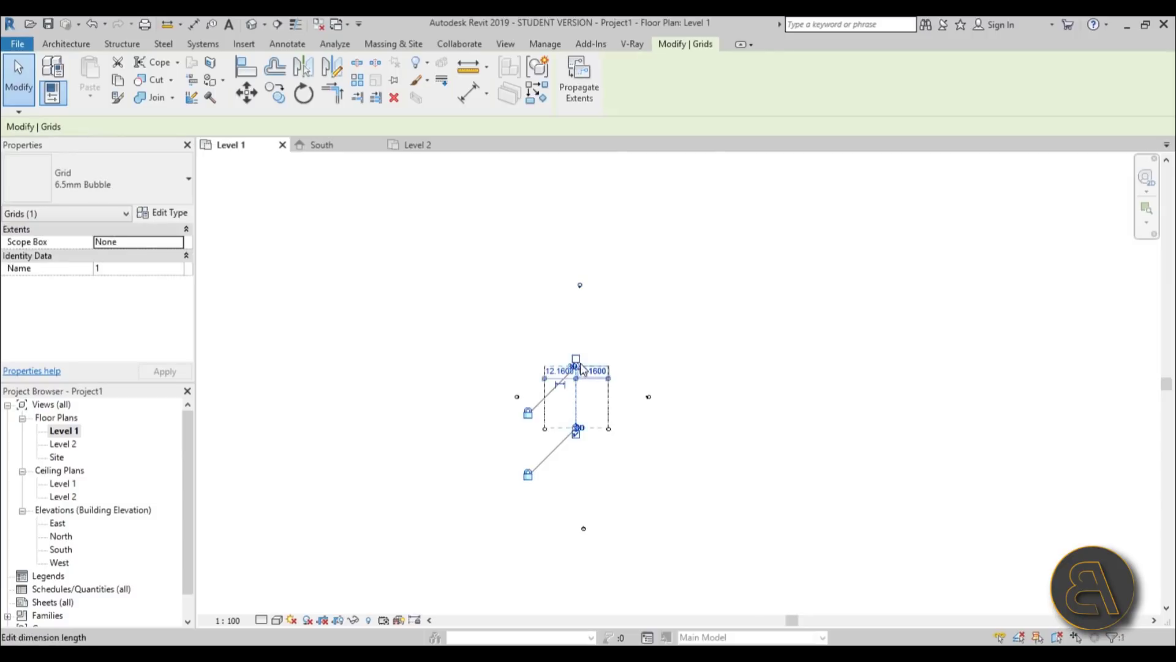
scroll(580, 372, "up", 5)
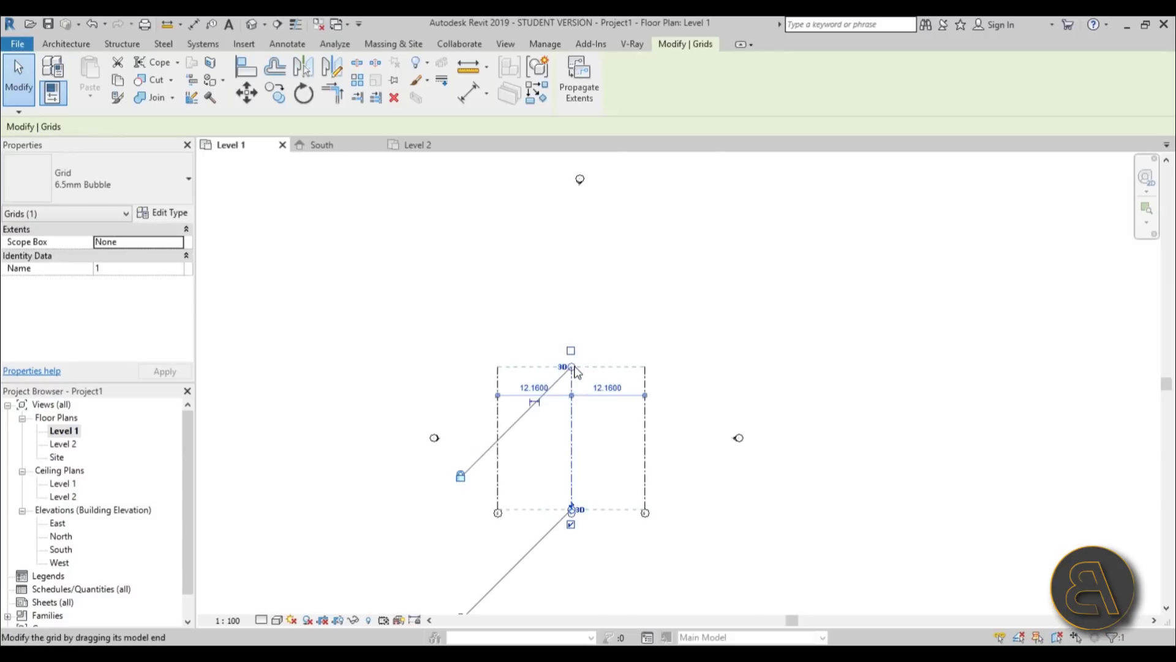
left_click_drag(580, 368, 581, 188)
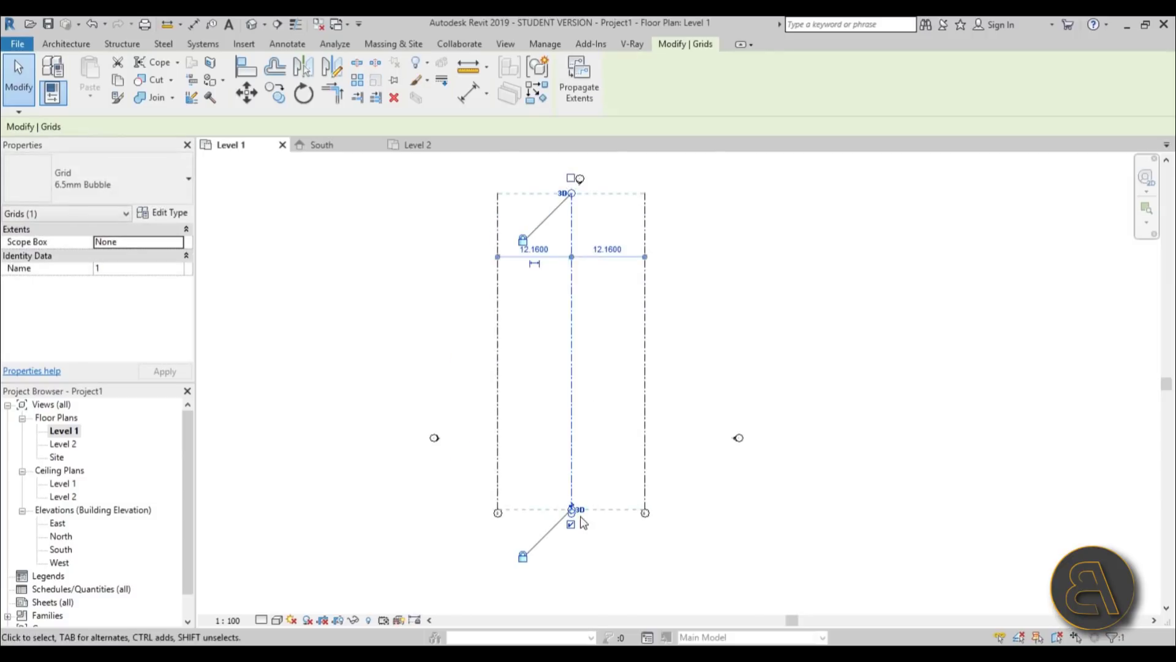
scroll(575, 511, "up", 5)
left_click_drag(568, 513, 573, 544)
scroll(569, 429, "down", 5)
key("Escape")
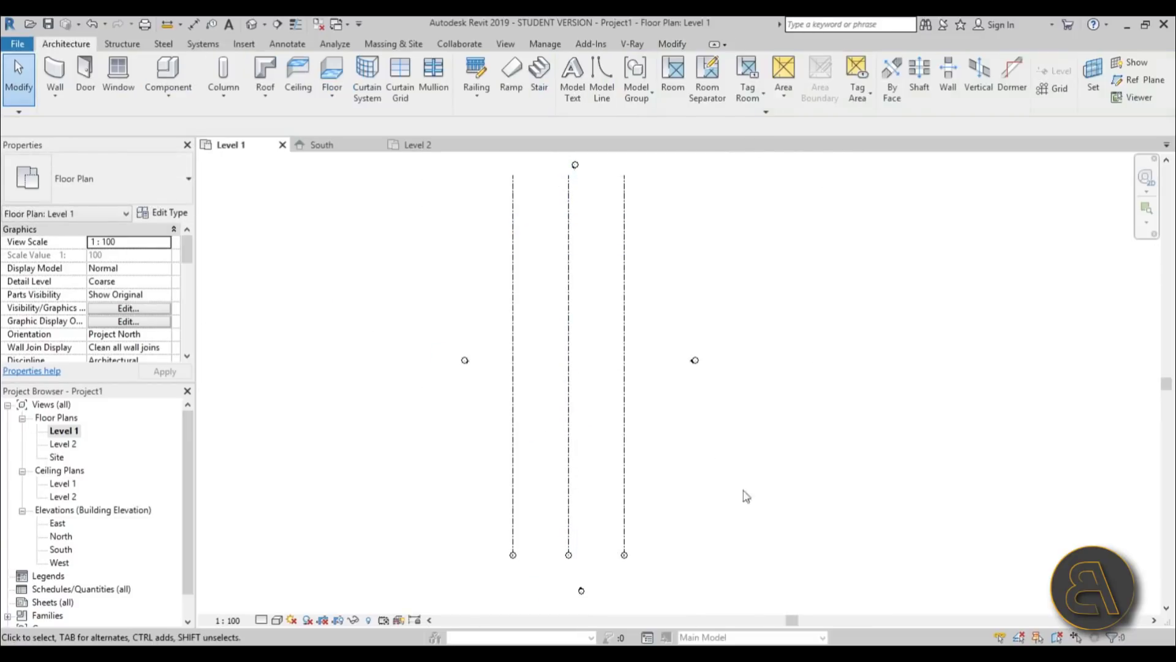
Step: Try to bring the stringio image directly from the desktop into the Level 1 floor plan
scroll(600, 361, "up", 2)
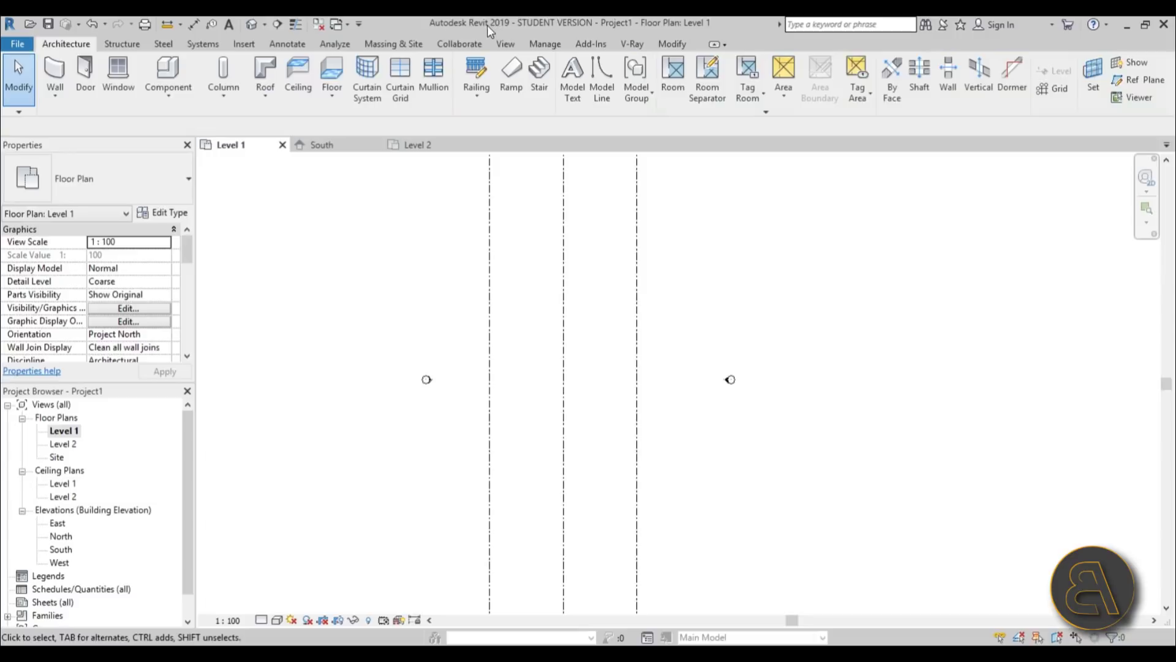
double_click(410, 24)
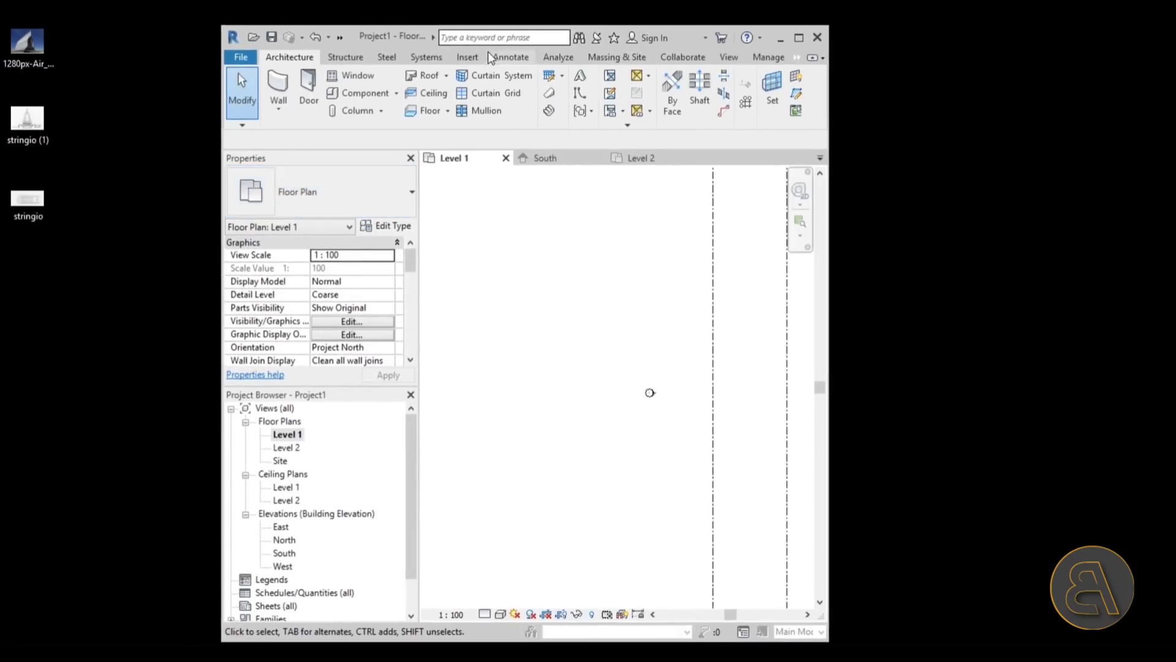
scroll(457, 324, "down", 5)
middle_click_drag(506, 343, 527, 332)
scroll(527, 332, "up", 1)
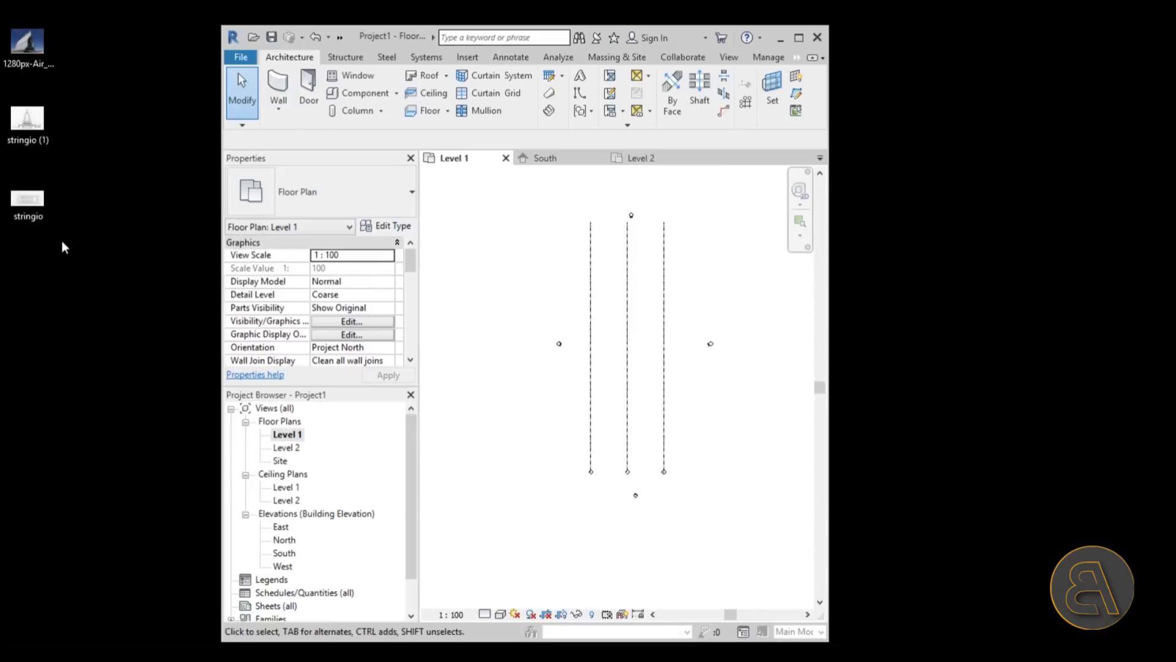
left_click_drag(37, 208, 414, 218)
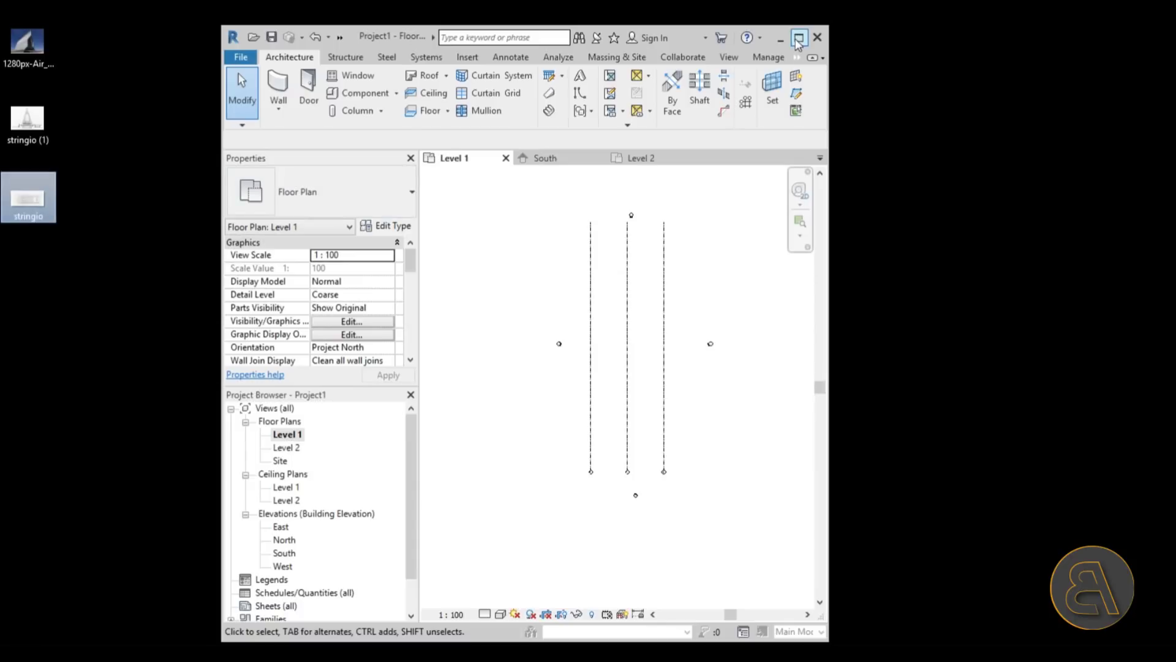
left_click(799, 38)
Step: Import the stringio image from the Desktop folder and place it over the grid lines on the Level 1 plan
left_click(245, 45)
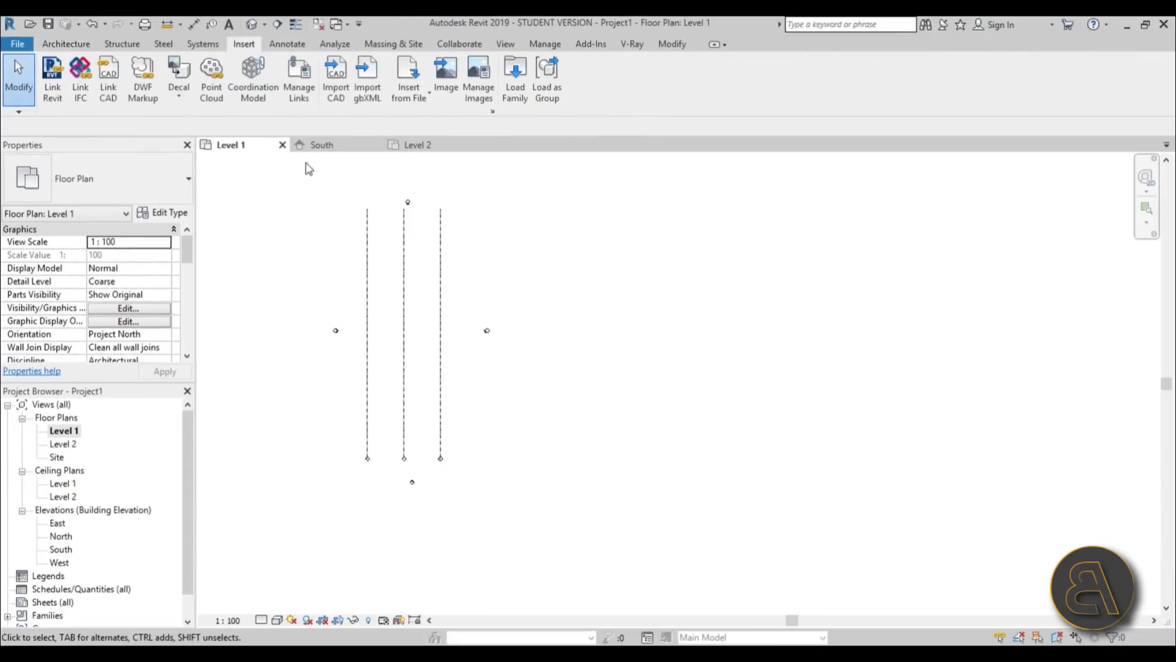
left_click(454, 104)
left_click(340, 369)
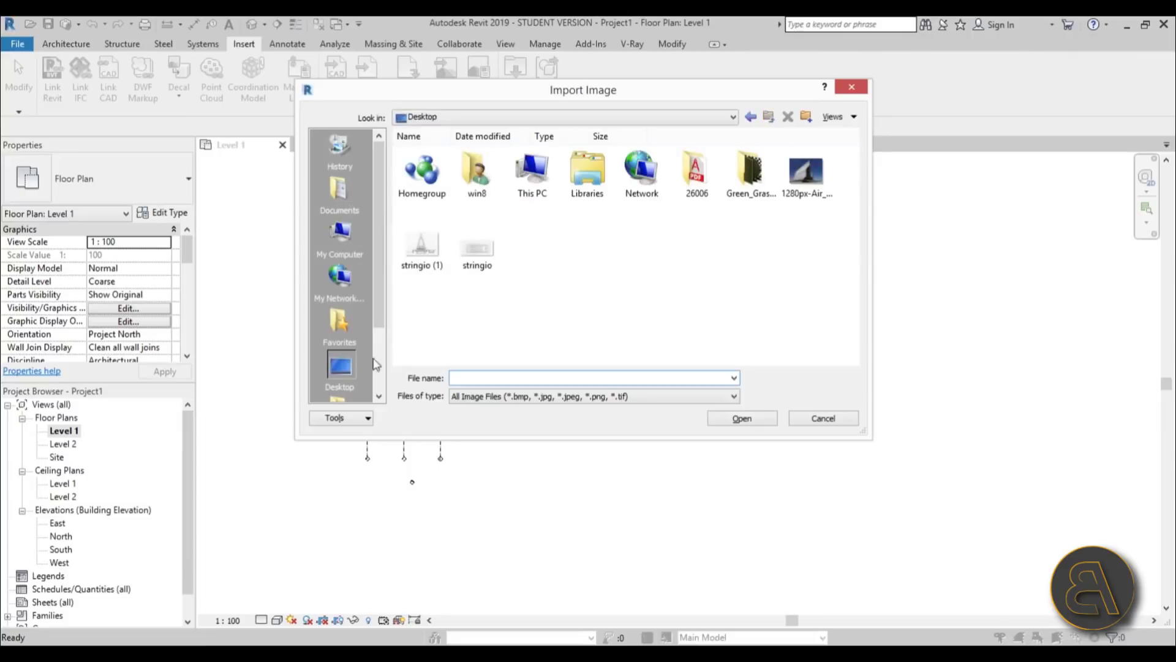
double_click(476, 260)
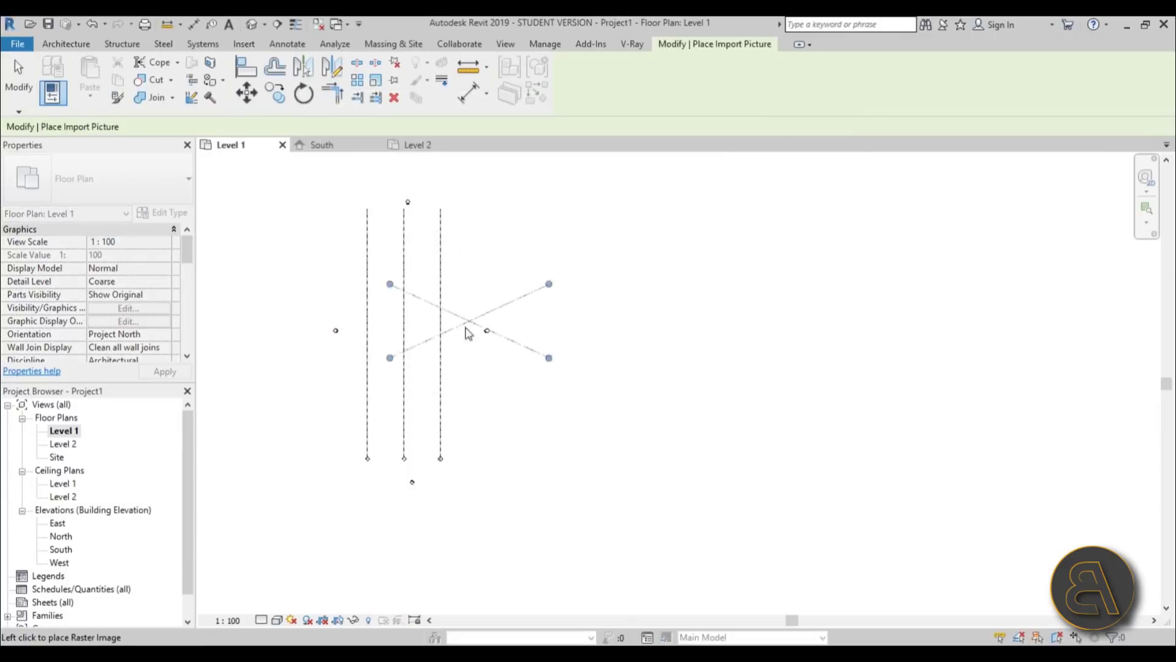
left_click(407, 343)
Step: Rotate the floor plan image 90° counterclockwise about its centre so its long side runs parallel to the grid lines
scroll(359, 305, "up", 2)
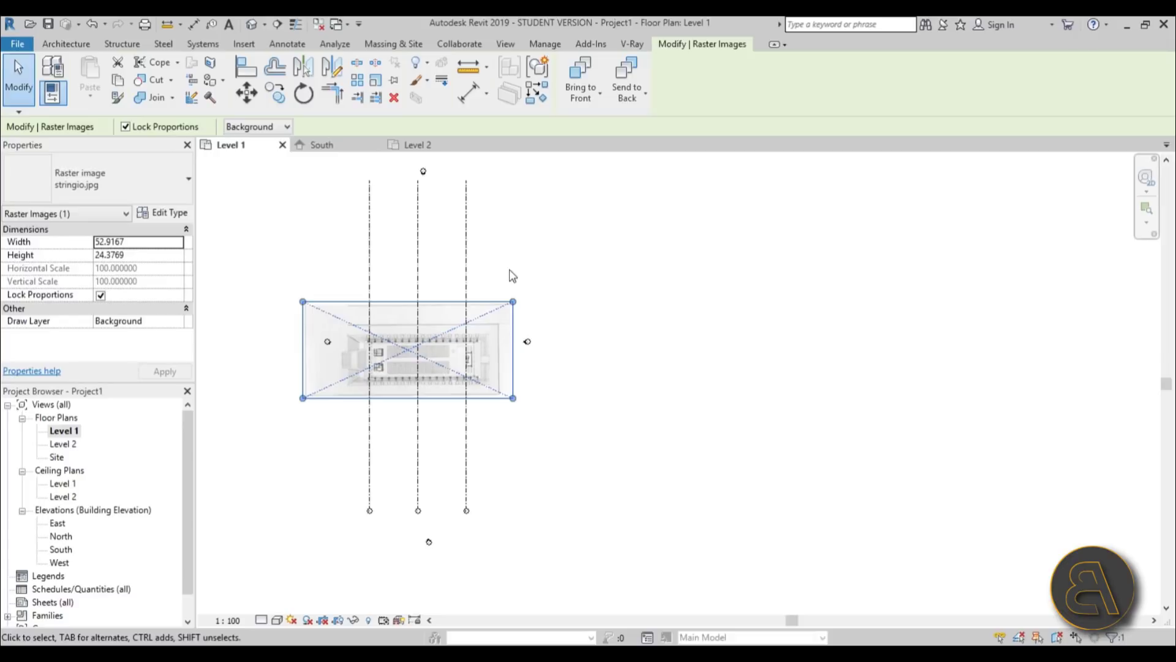
scroll(394, 314, "up", 1)
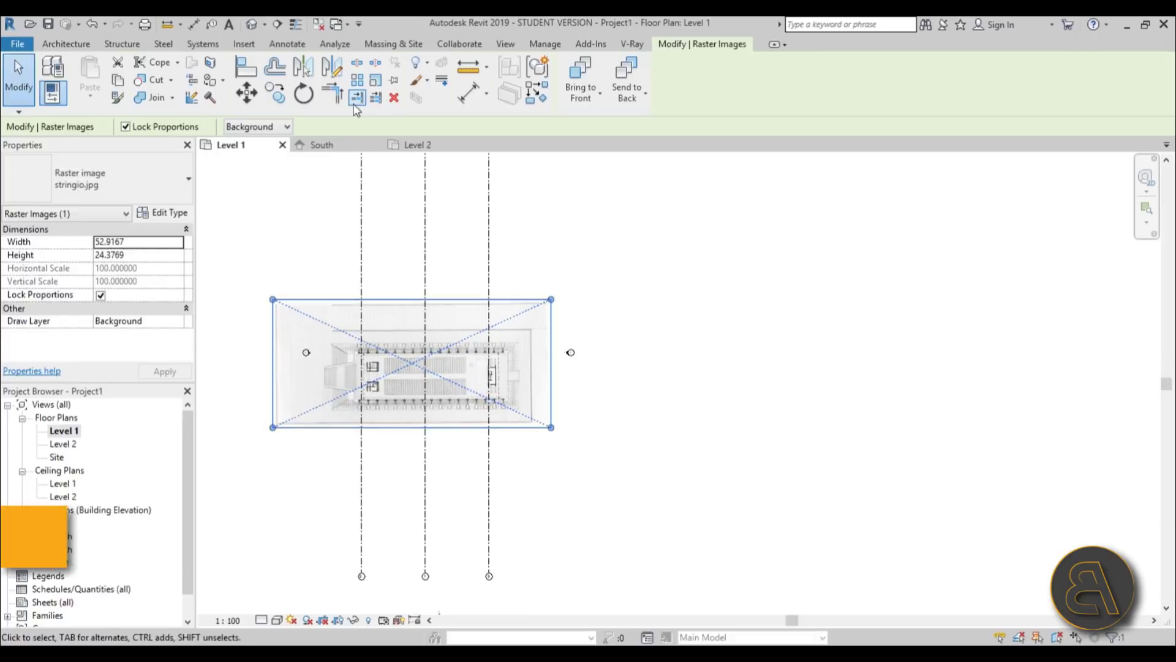
left_click(314, 105)
left_click(715, 367)
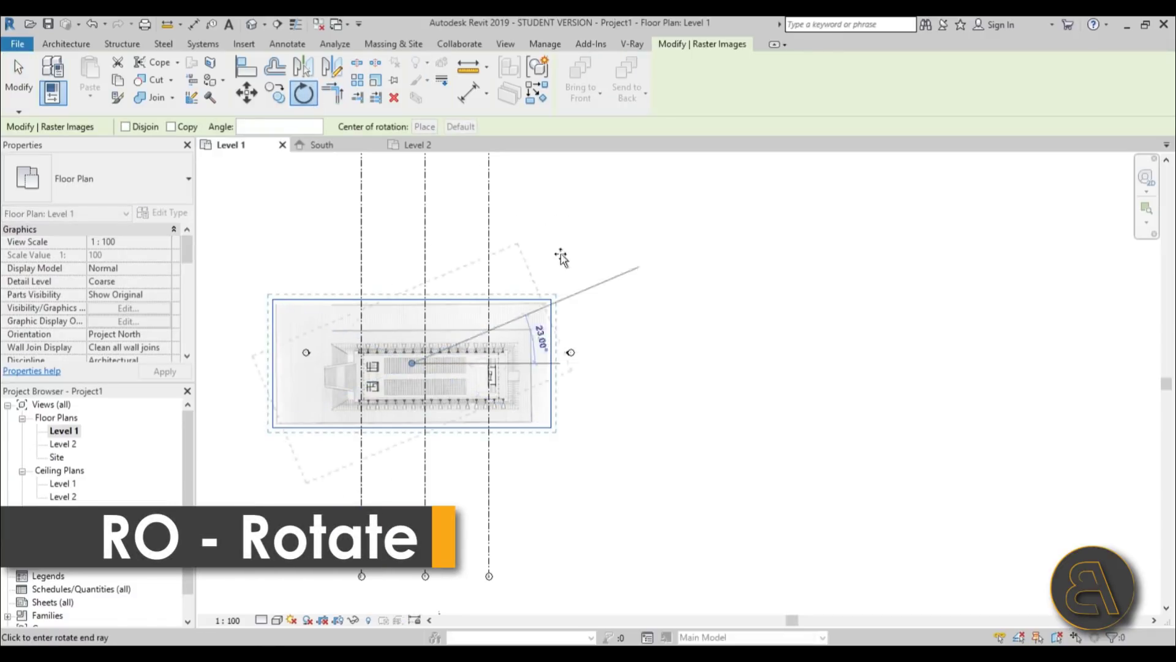
left_click(412, 204)
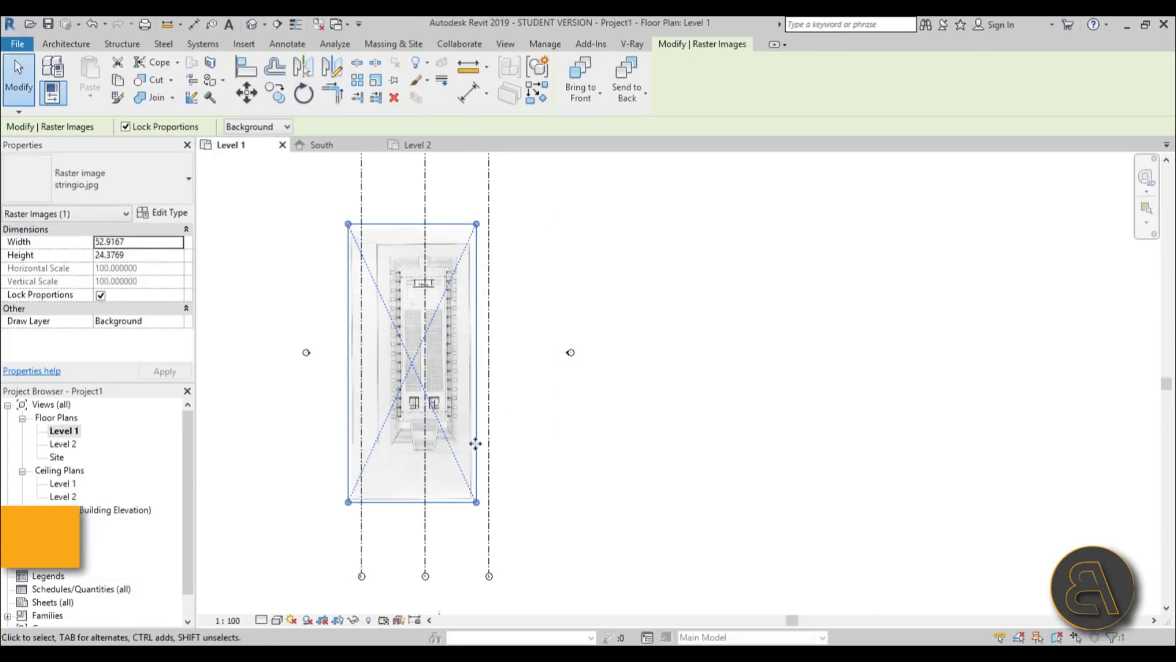
Step: Move the rotated floor plan image left, clear of the grid lines
scroll(436, 403, "up", 4)
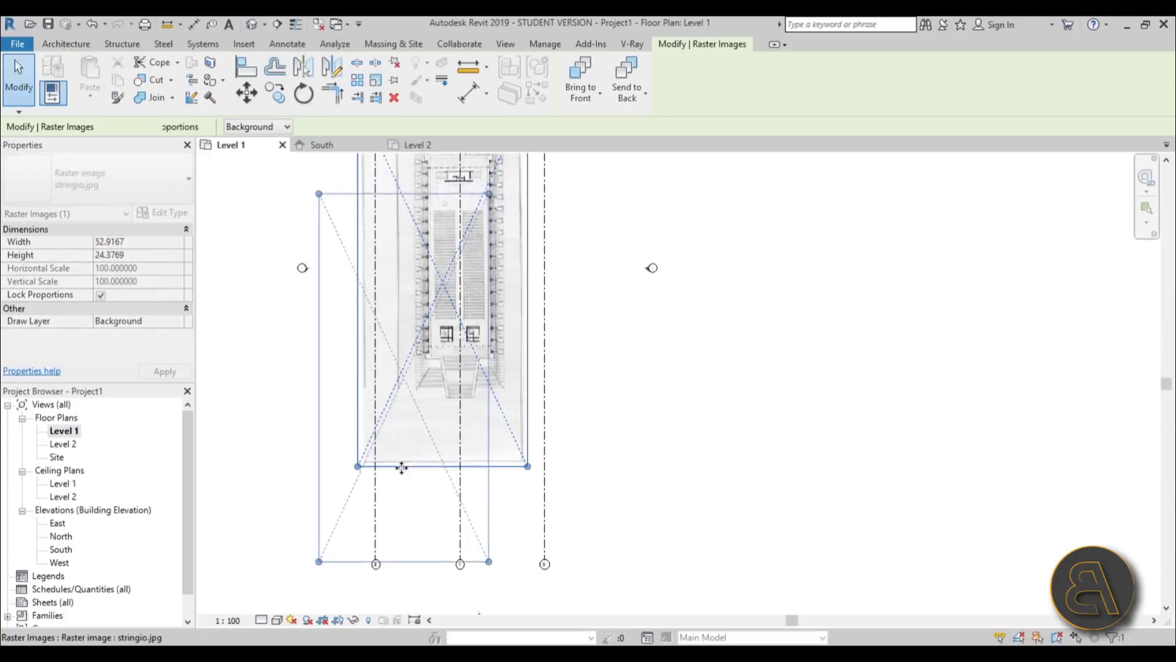
scroll(343, 457, "up", 3)
key("Left")
key("Left")
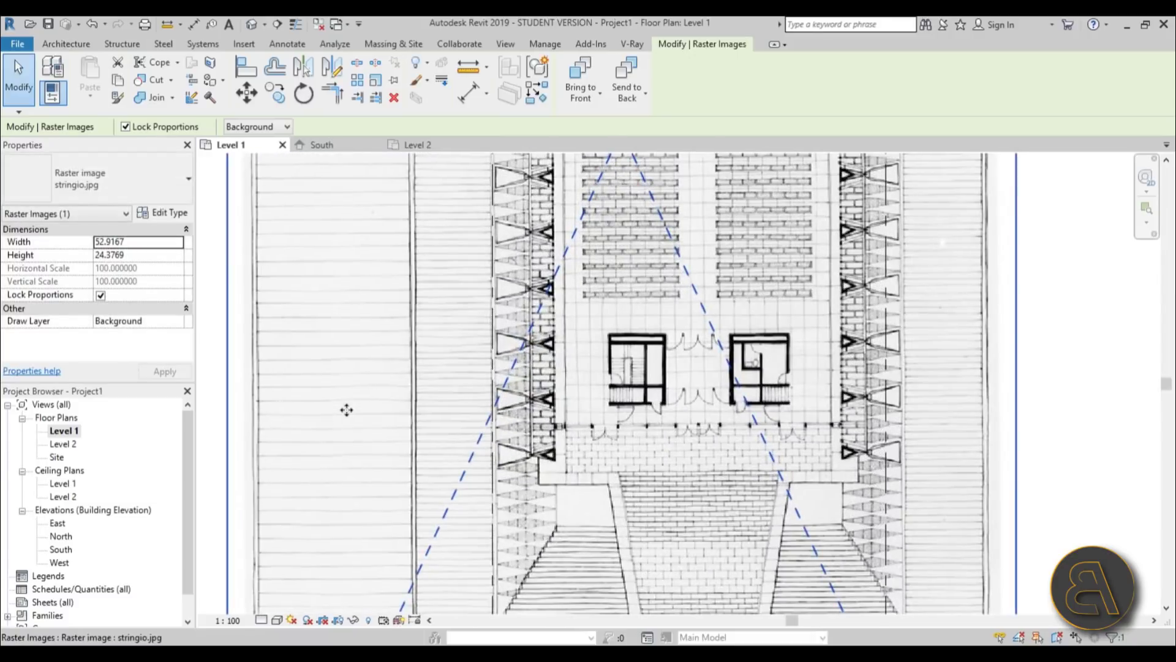
Step: Scale the floor plan image graphically from grid line 2 so its matching outer rib edge reaches grid line 3
scroll(413, 328, "up", 5)
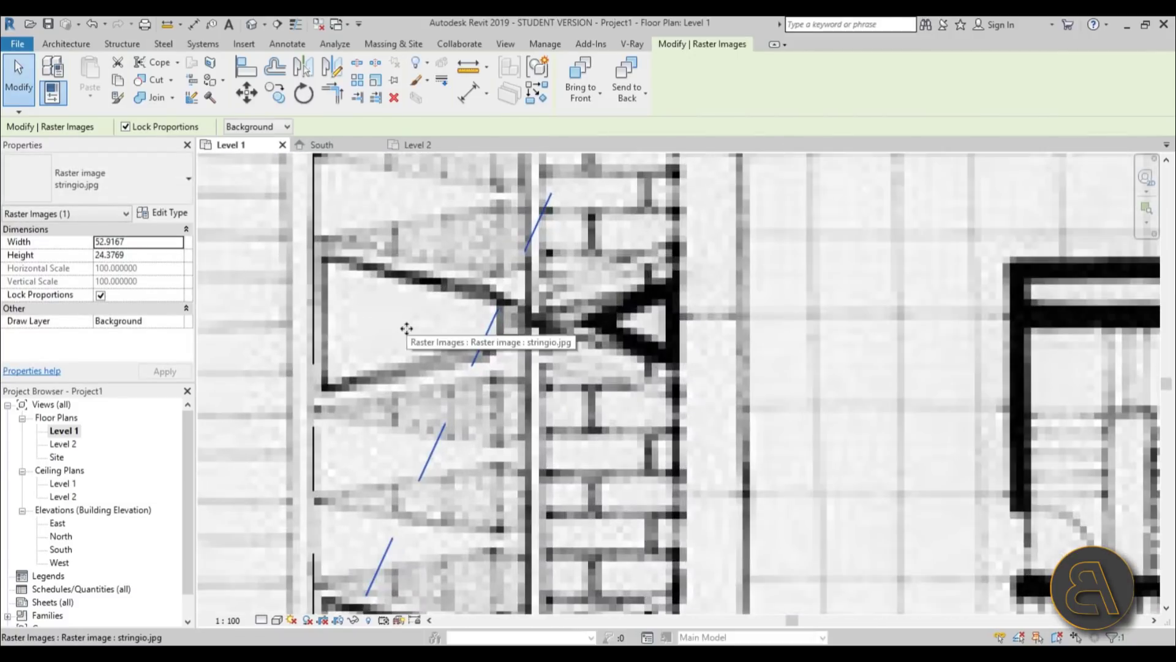
scroll(406, 329, "down", 5)
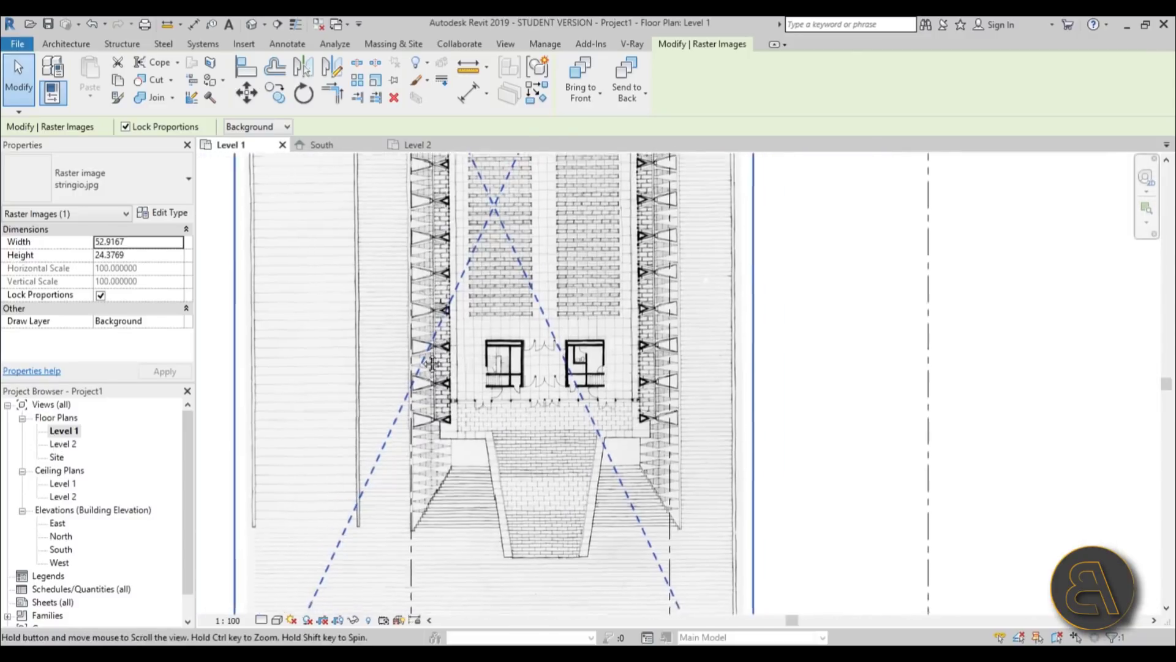
key("r")
key("e")
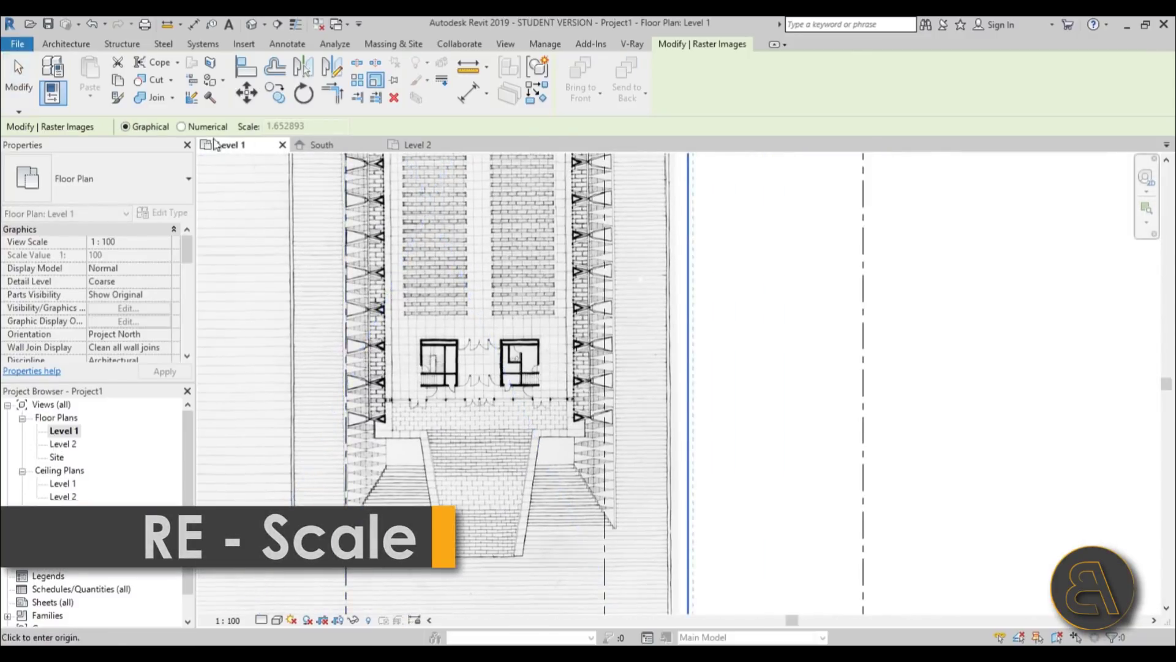
left_click(354, 383)
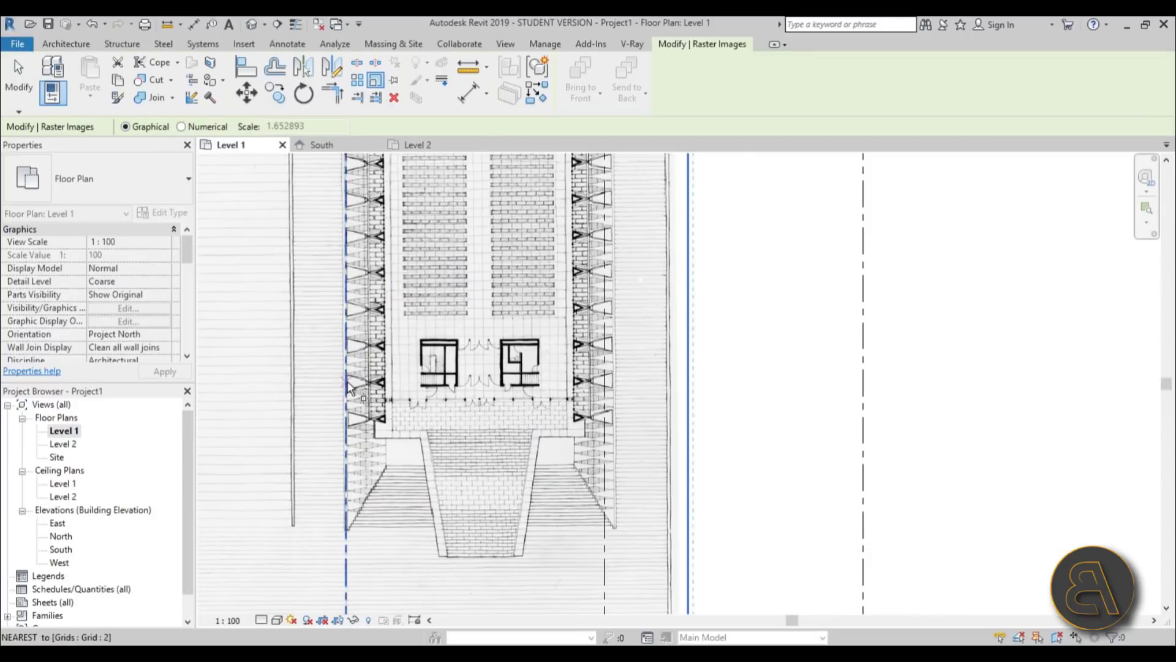
scroll(584, 377, "up", 3)
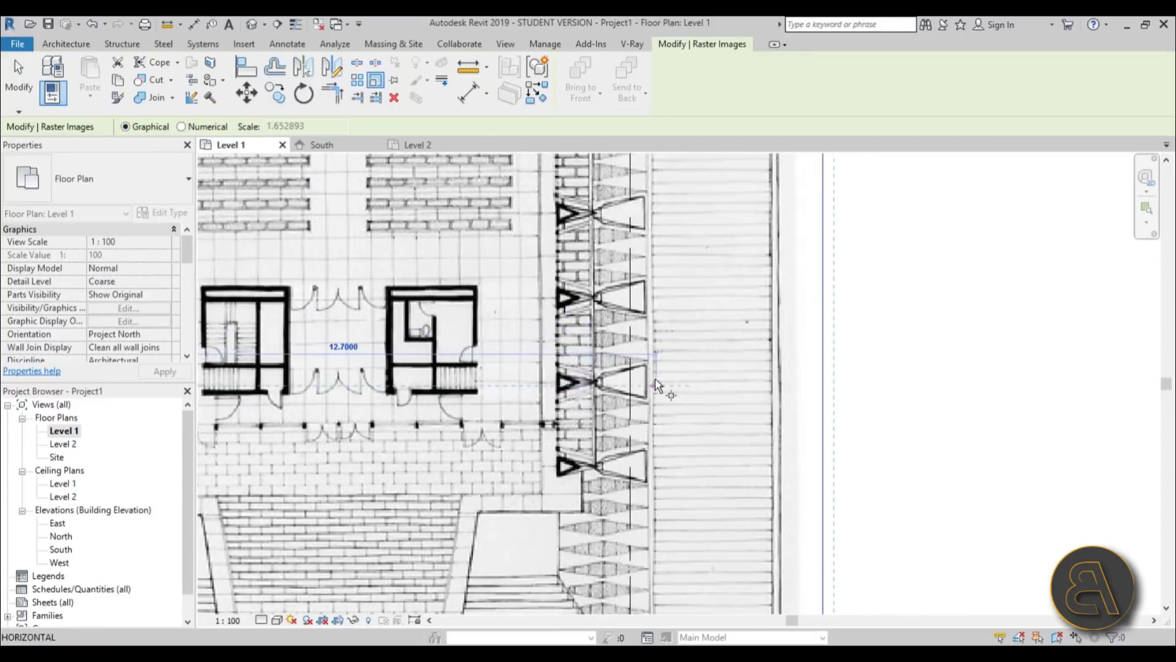
scroll(638, 386, "up", 3)
left_click(638, 388)
scroll(640, 388, "down", 5)
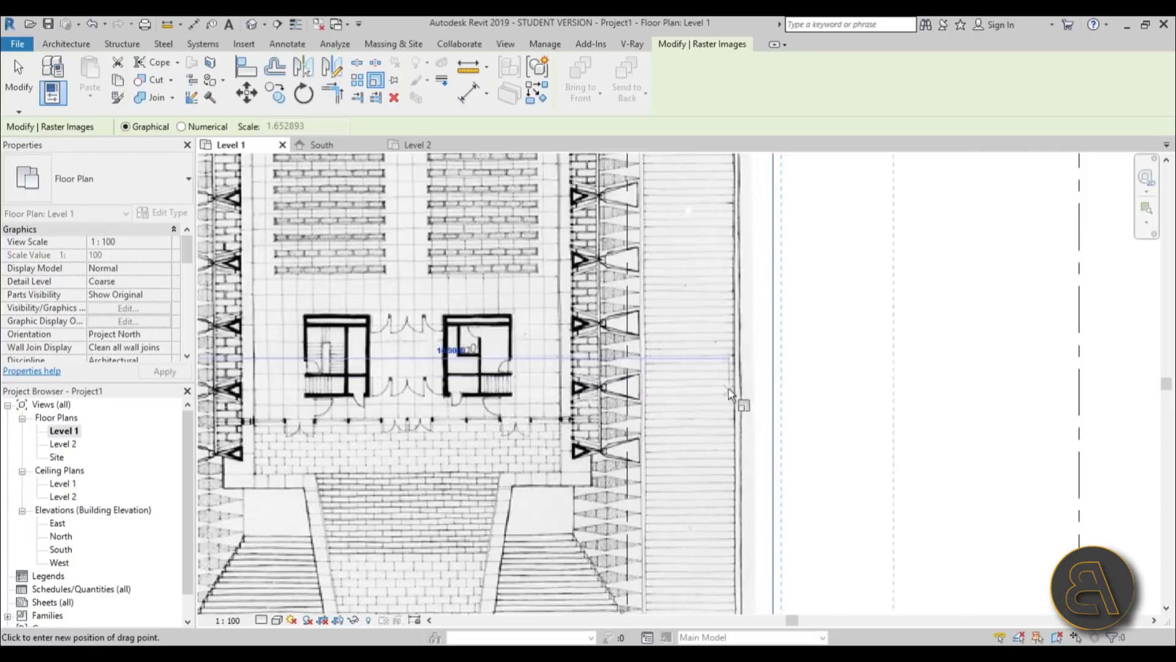
left_click(966, 388)
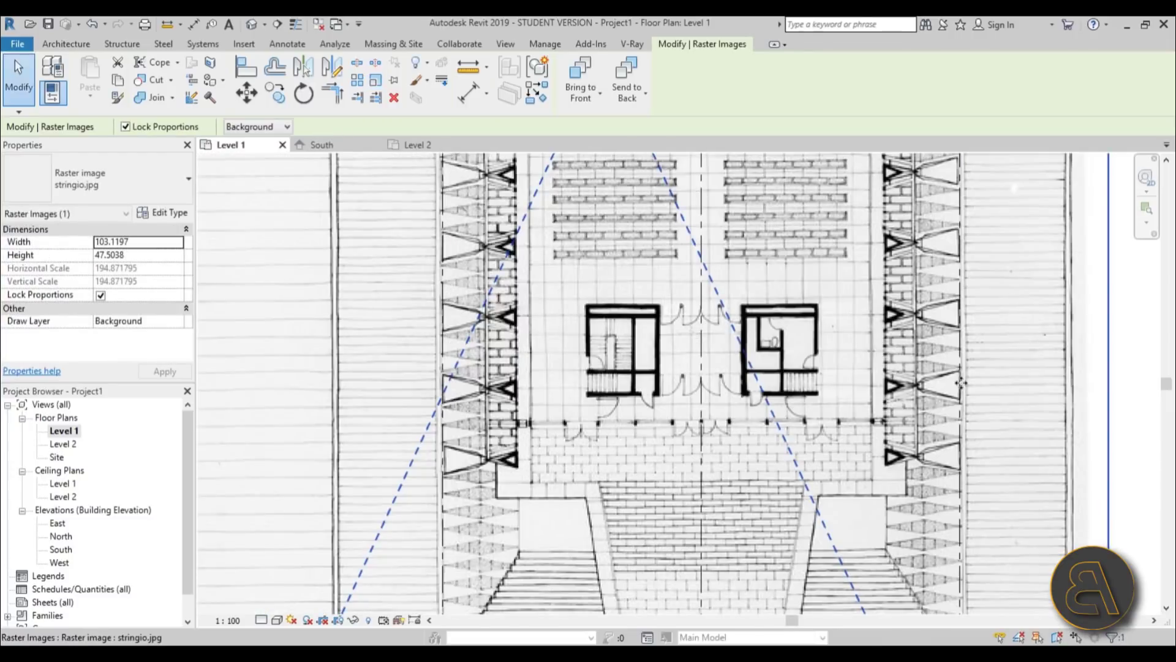
scroll(907, 386, "down", 5)
scroll(744, 442, "down", 1)
middle_click_drag(744, 441, 440, 560)
scroll(441, 560, "down", 1)
left_click(516, 440)
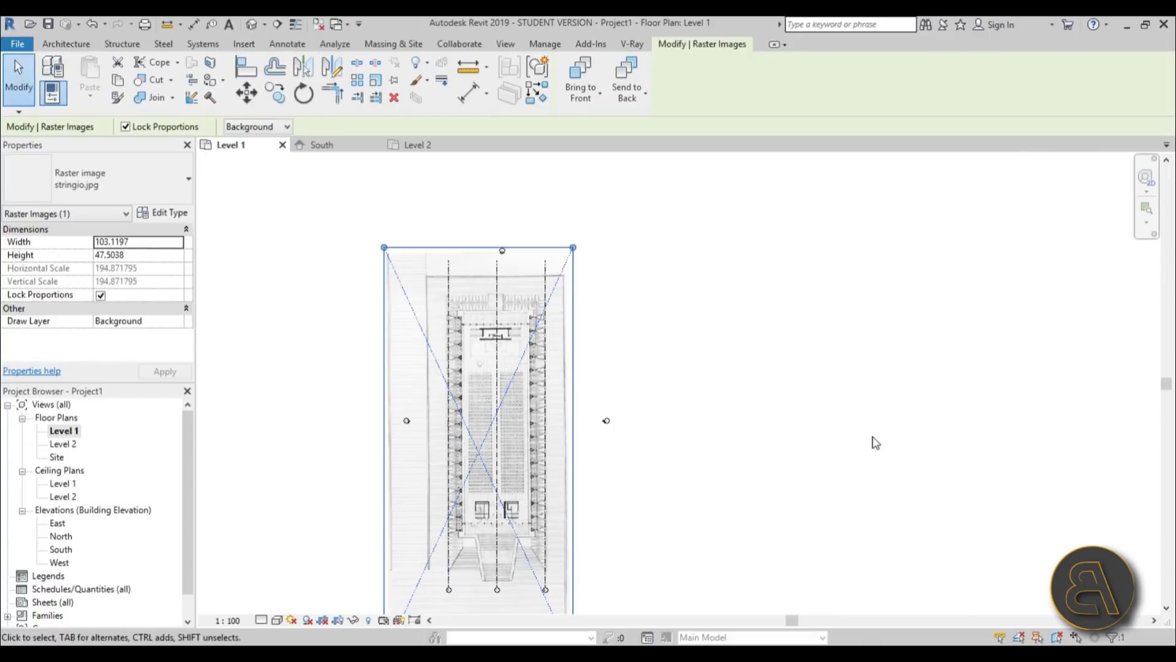
left_click(875, 441)
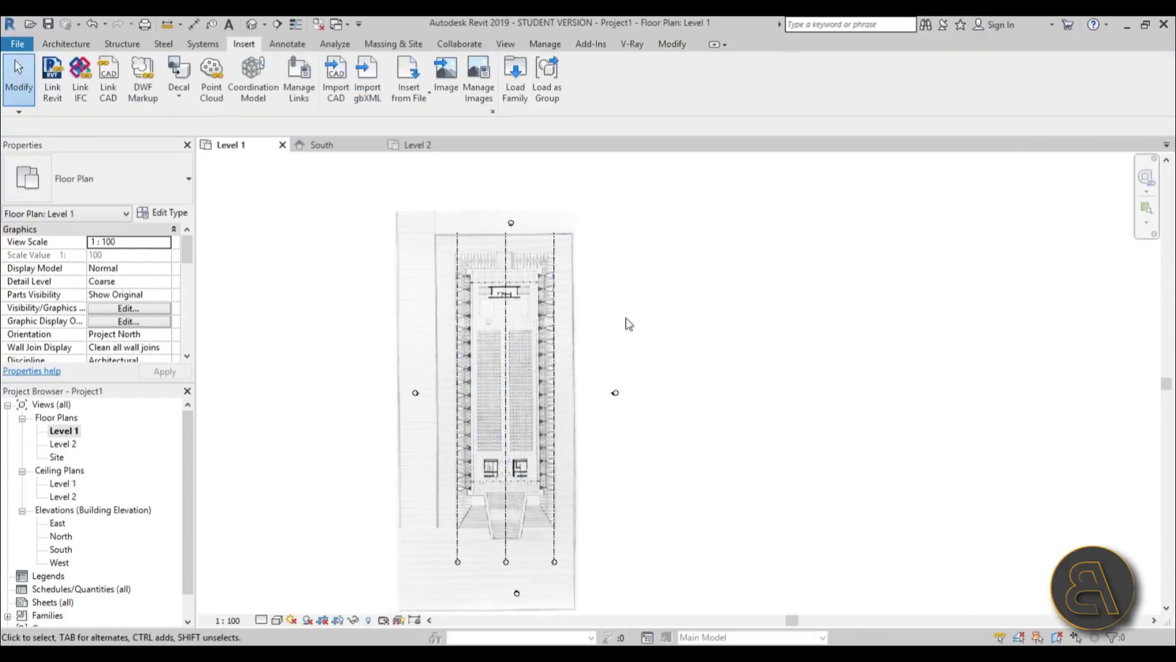
middle_click_drag(563, 508, 581, 480)
middle_click_drag(533, 433, 536, 404)
middle_click_drag(528, 468, 532, 479)
scroll(509, 428, "up", 3)
scroll(521, 415, "down", 3)
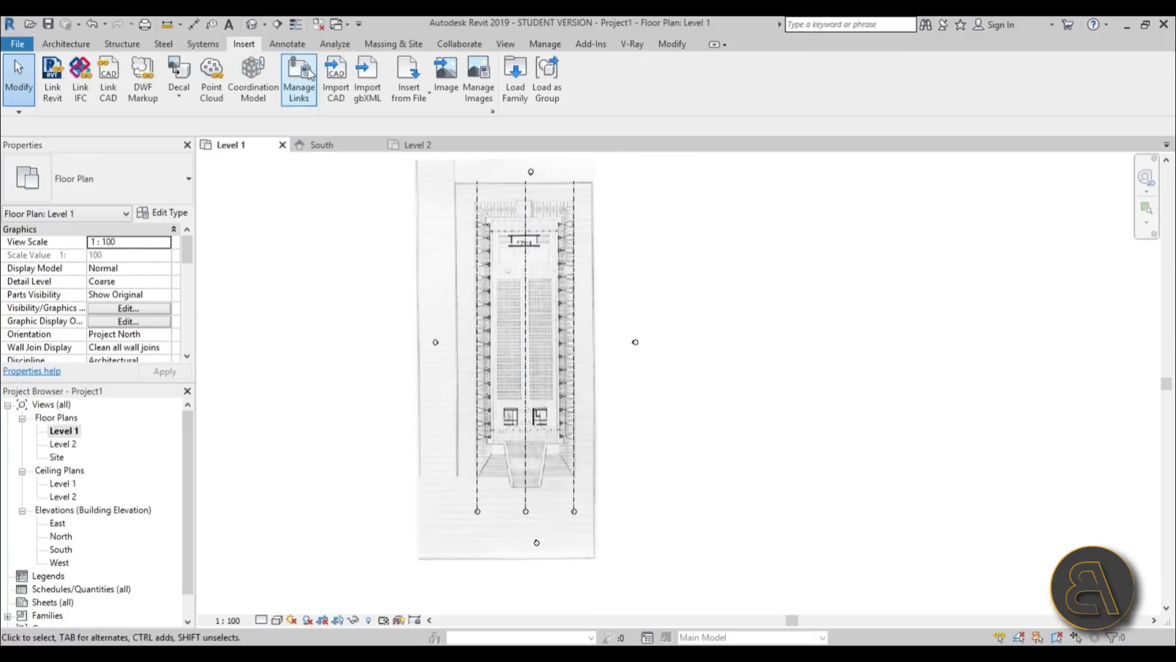
Step: Turn on the display of mass forms and floors for all views
left_click(376, 46)
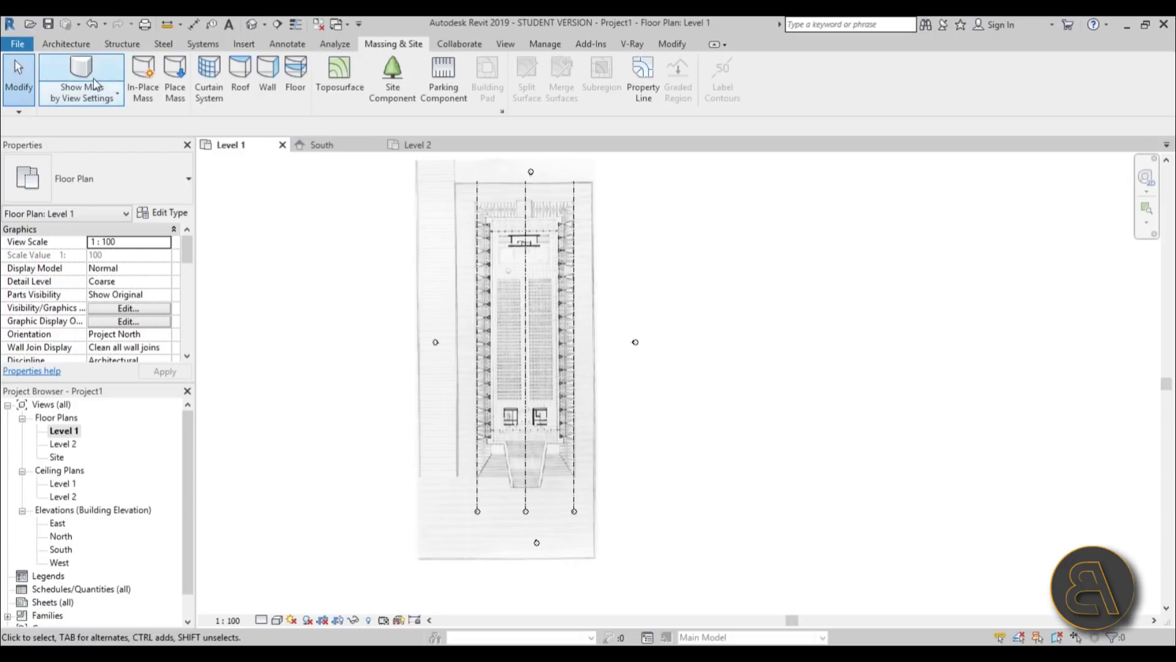
left_click(76, 93)
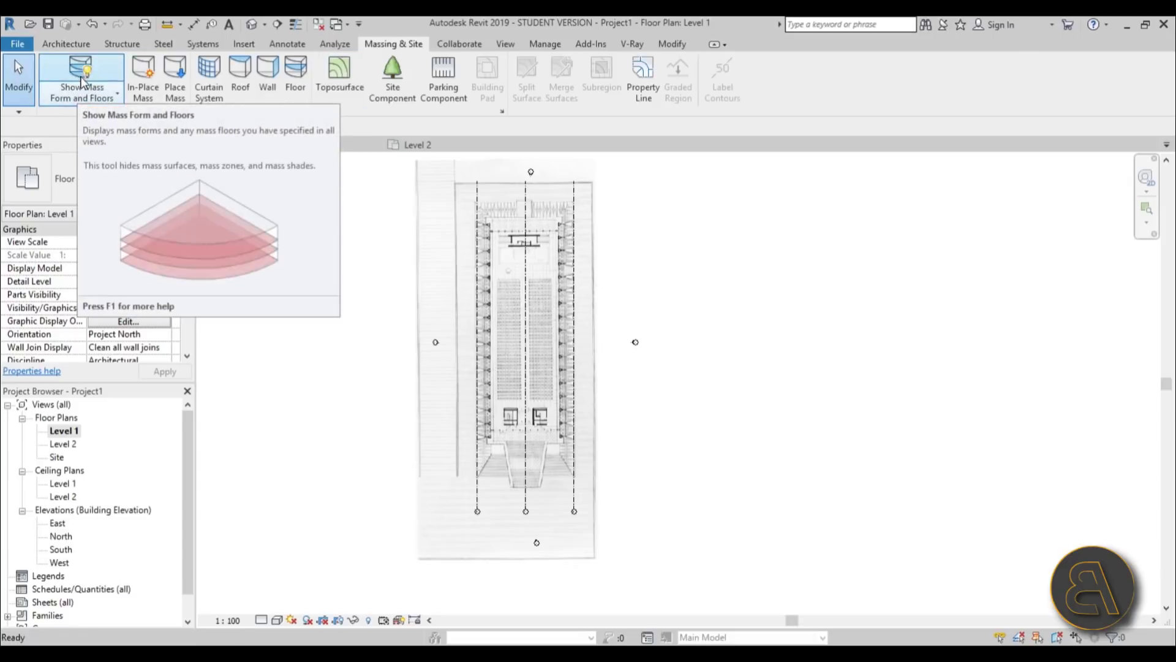
left_click(78, 84)
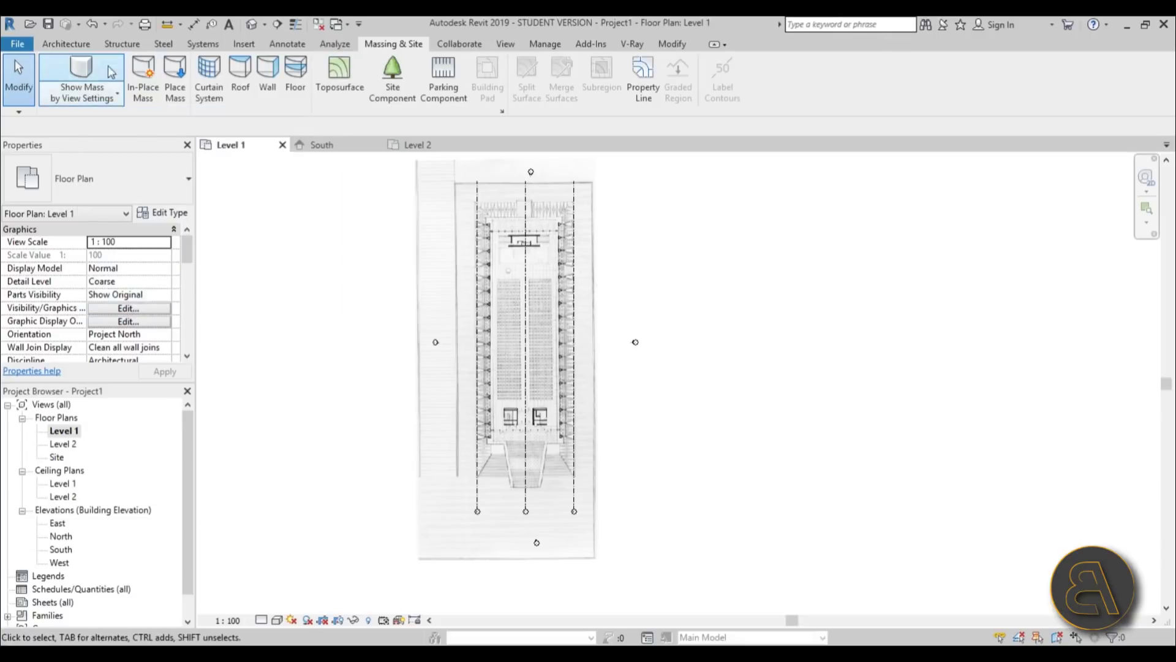
left_click(78, 84)
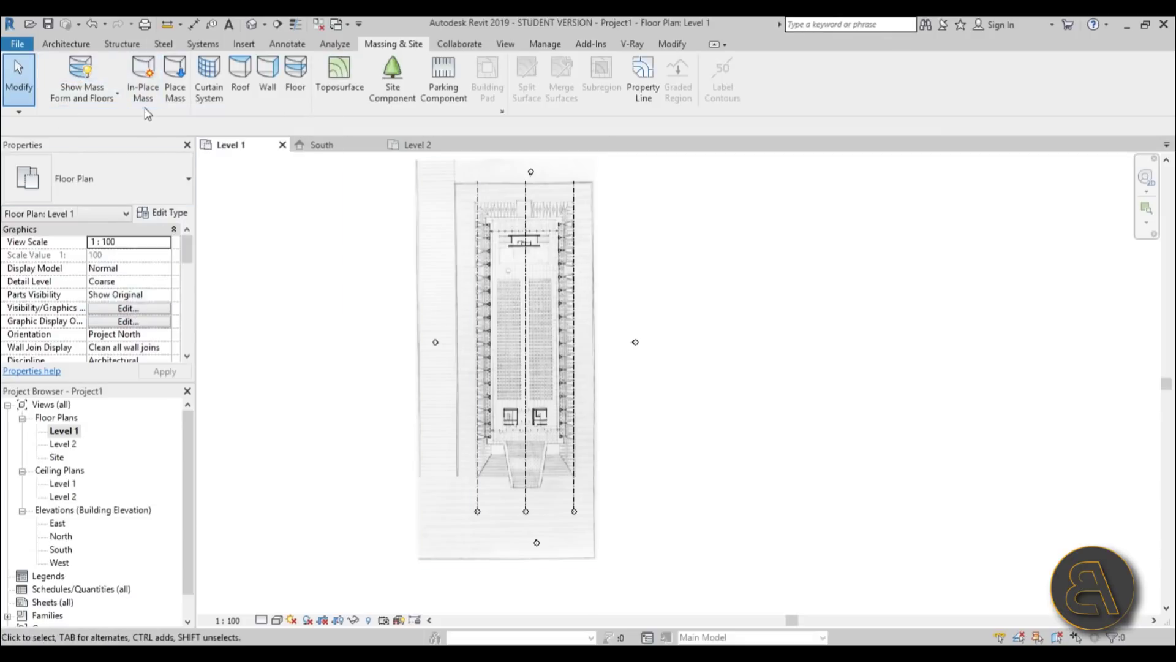
left_click(142, 80)
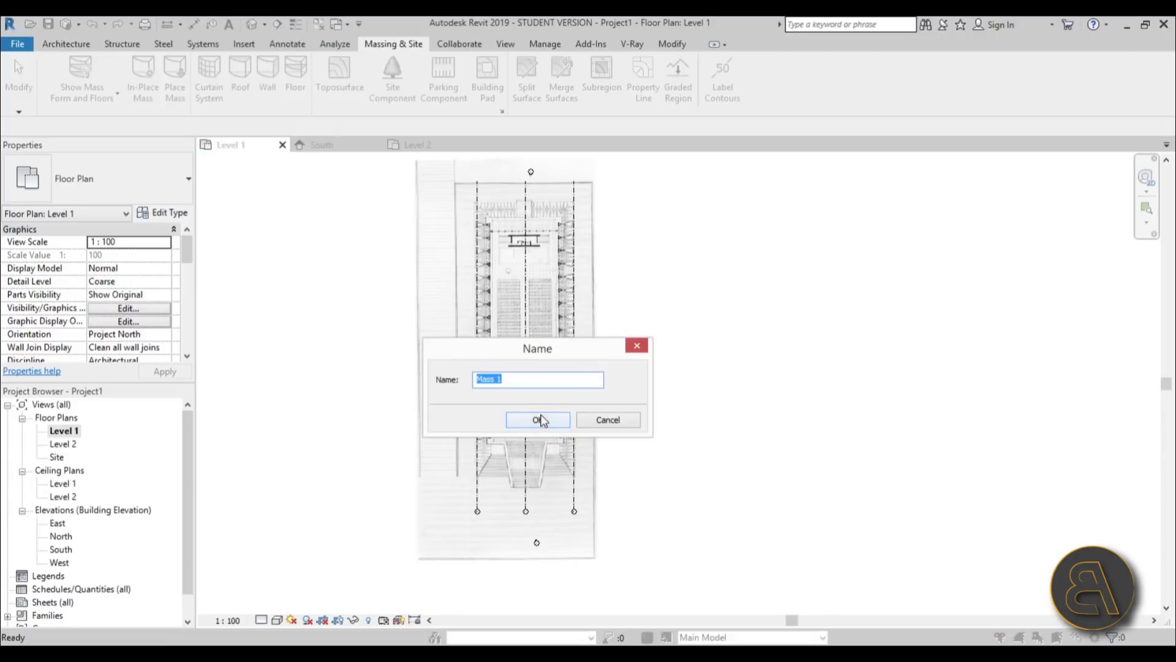
left_click(538, 419)
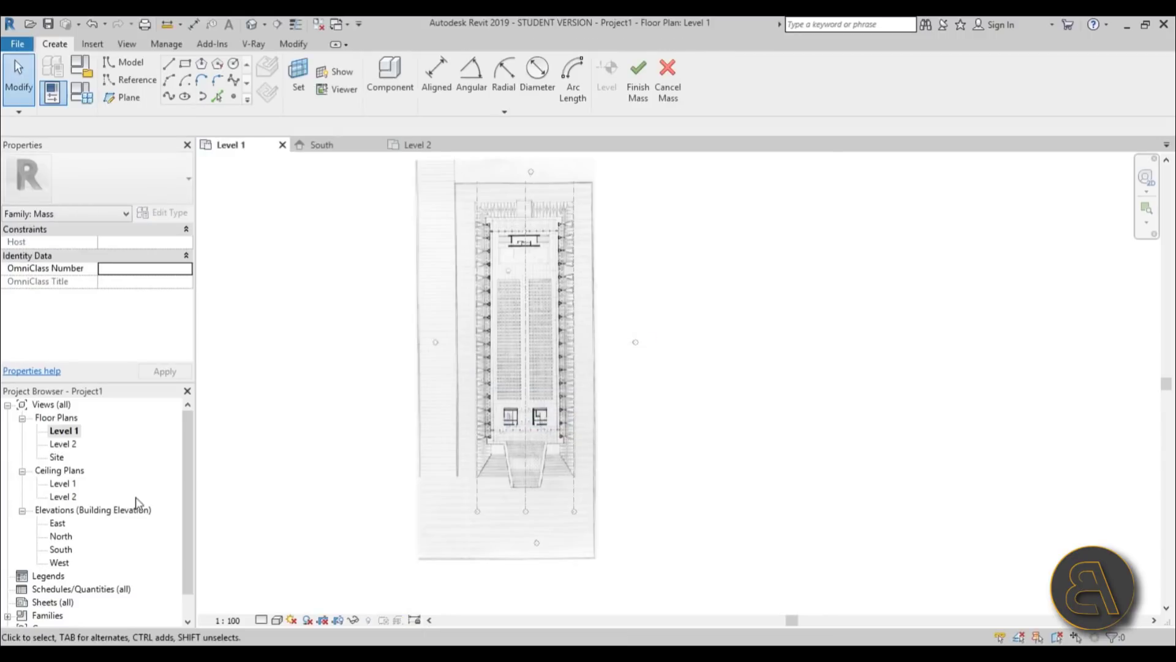
left_click(667, 80)
Step: Draw a horizontal grid line across the whole plan image, near the lowest pair of triangular supports
key("g")
key("r")
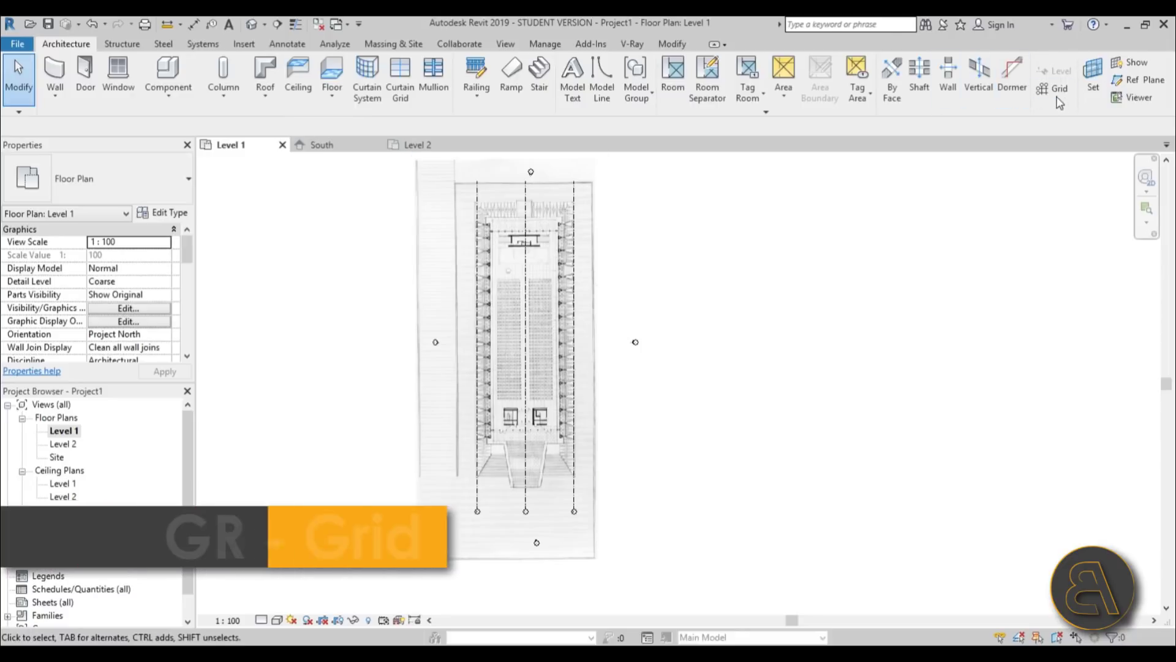
scroll(492, 484, "up", 1)
scroll(493, 483, "up", 2)
scroll(473, 363, "up", 2)
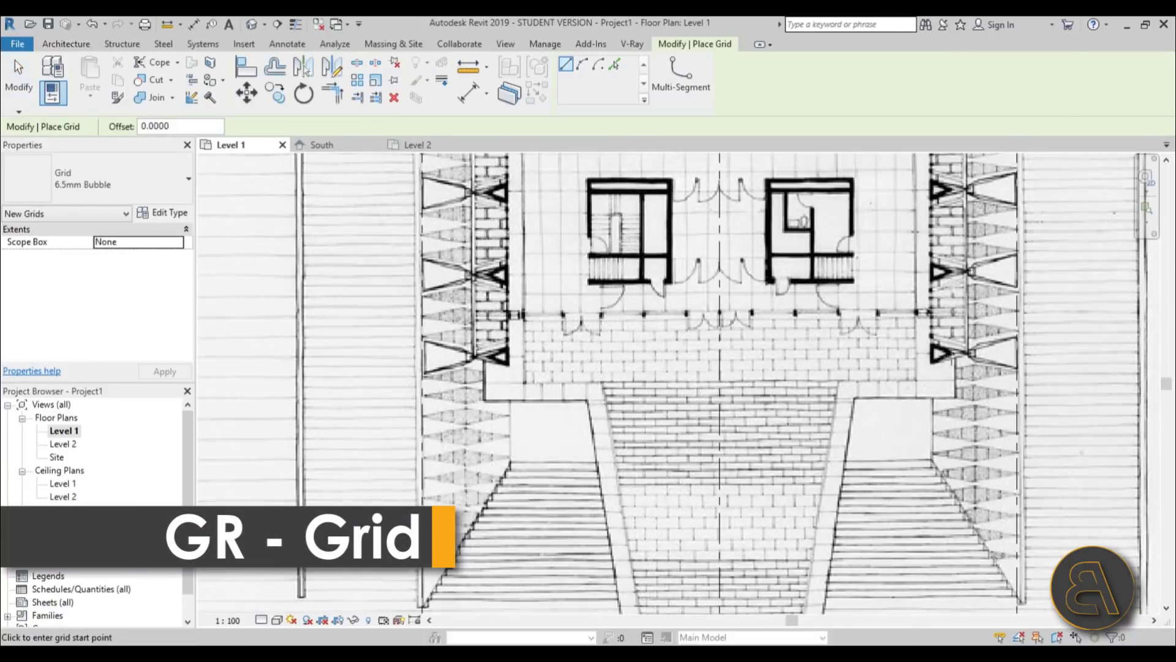
scroll(611, 385, "down", 2)
middle_click_drag(871, 376, 715, 380)
left_click(870, 377)
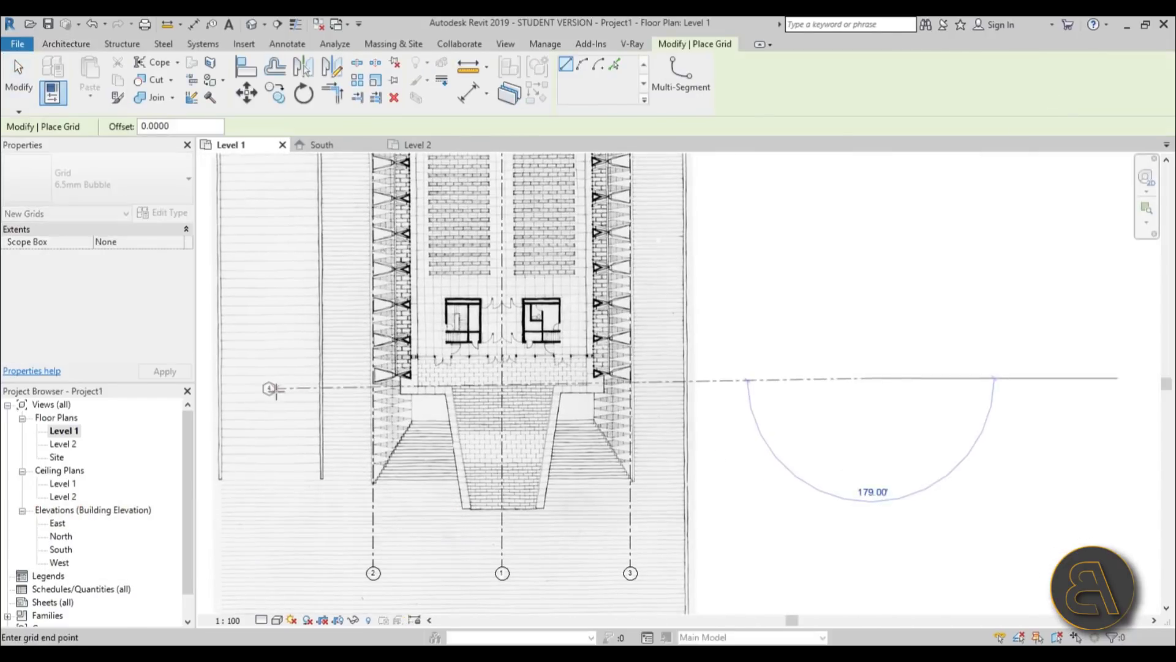
scroll(272, 389, "down", 2)
middle_click_drag(288, 401, 600, 382)
left_click(478, 362)
scroll(677, 373, "up", 3)
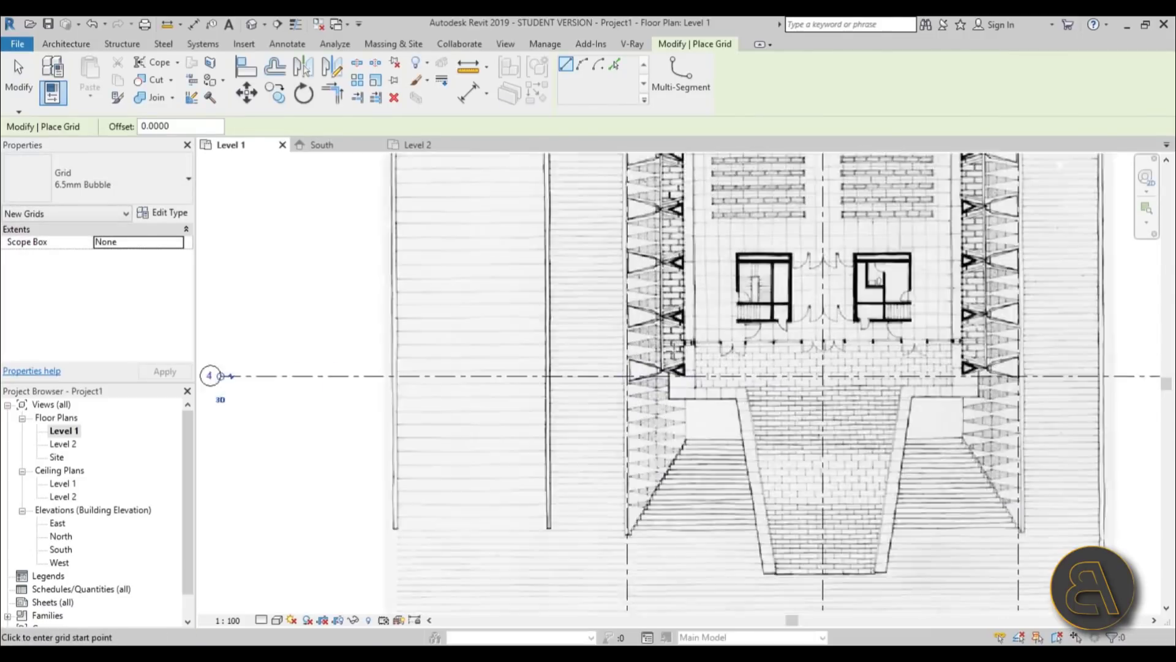
key("Escape")
key("Escape")
Step: Move the horizontal grid line up to the second-lowest row of triangular supports, through their crossing points
scroll(711, 364, "up", 3)
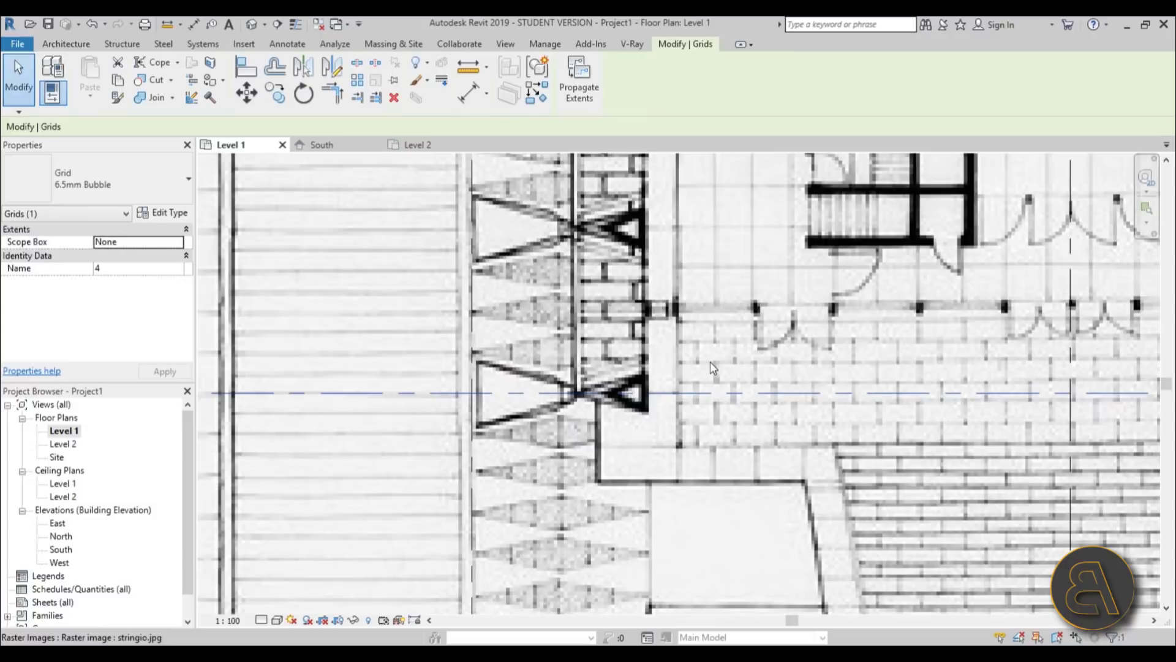
left_click_drag(693, 393, 671, 227)
scroll(571, 425, "down", 5)
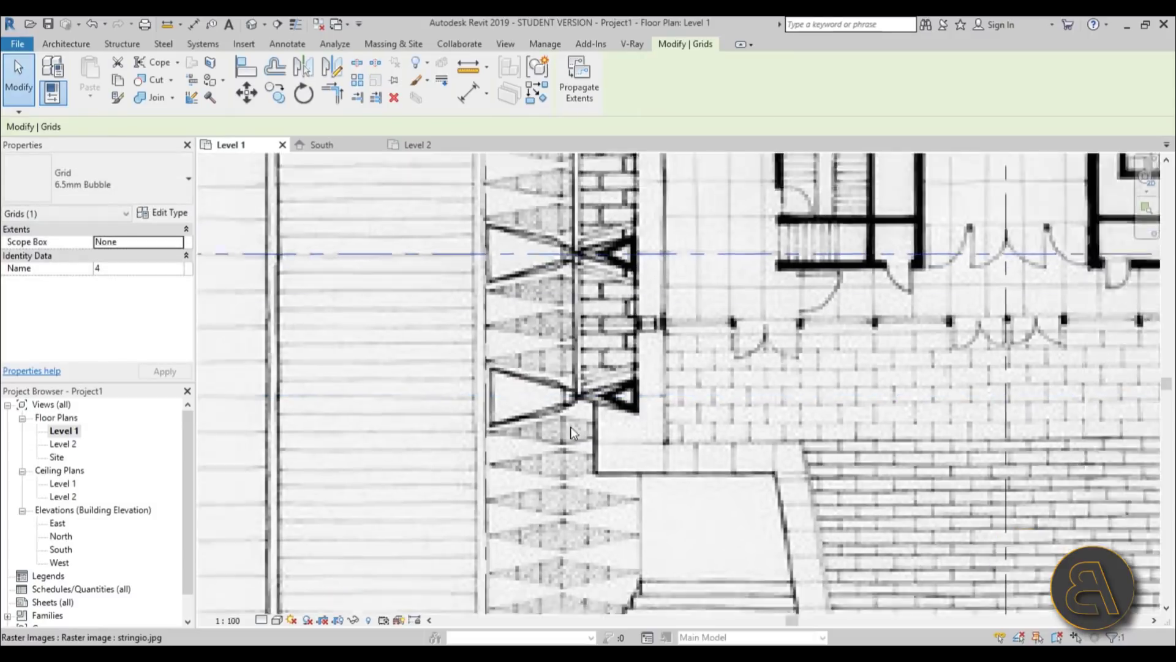
key("Escape")
left_click(558, 378)
scroll(558, 383, "up", 5)
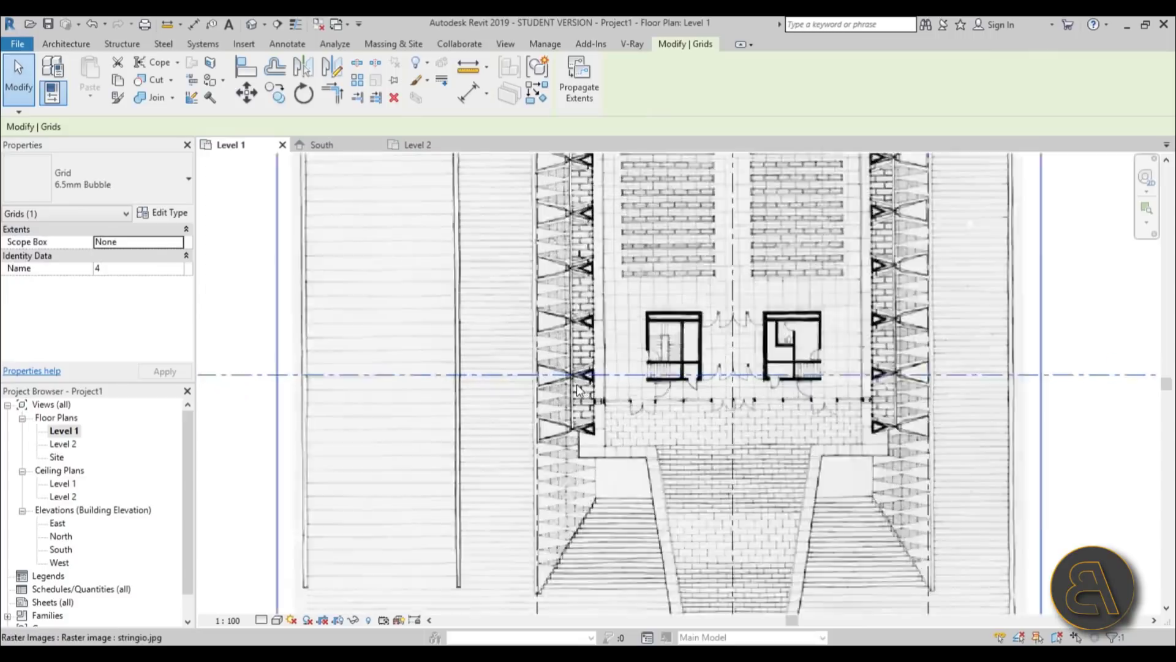
scroll(567, 387, "down", 4)
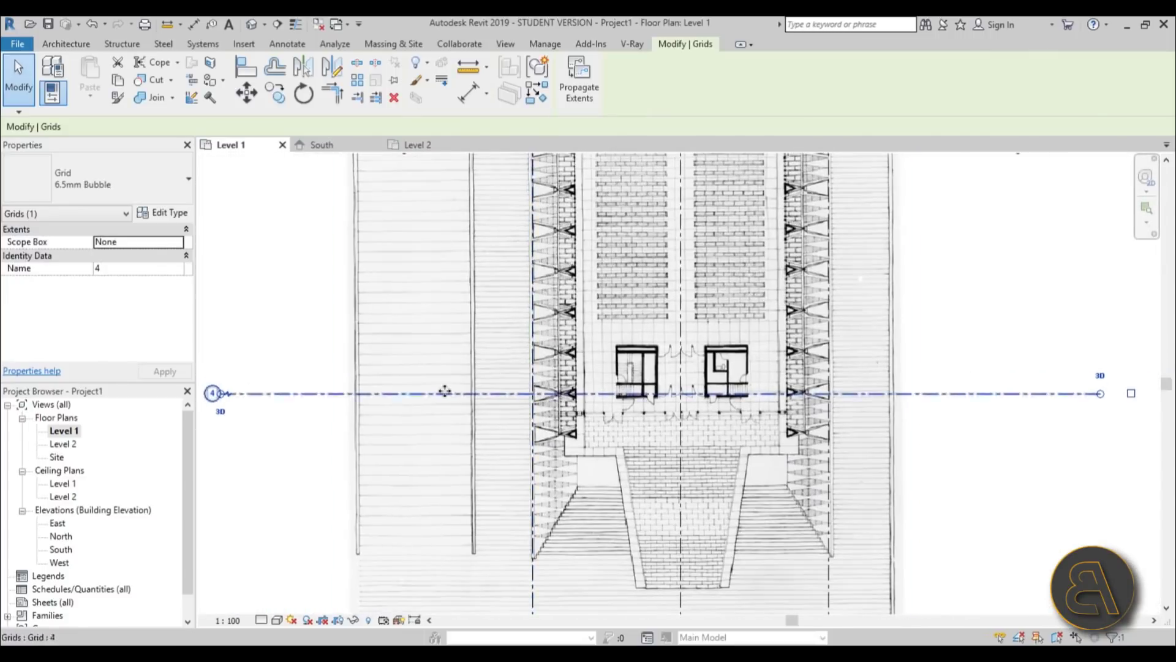
Step: Copy horizontal grid line 4 down to the crossing point of the lowest row of triangular supports
scroll(567, 387, "up", 3)
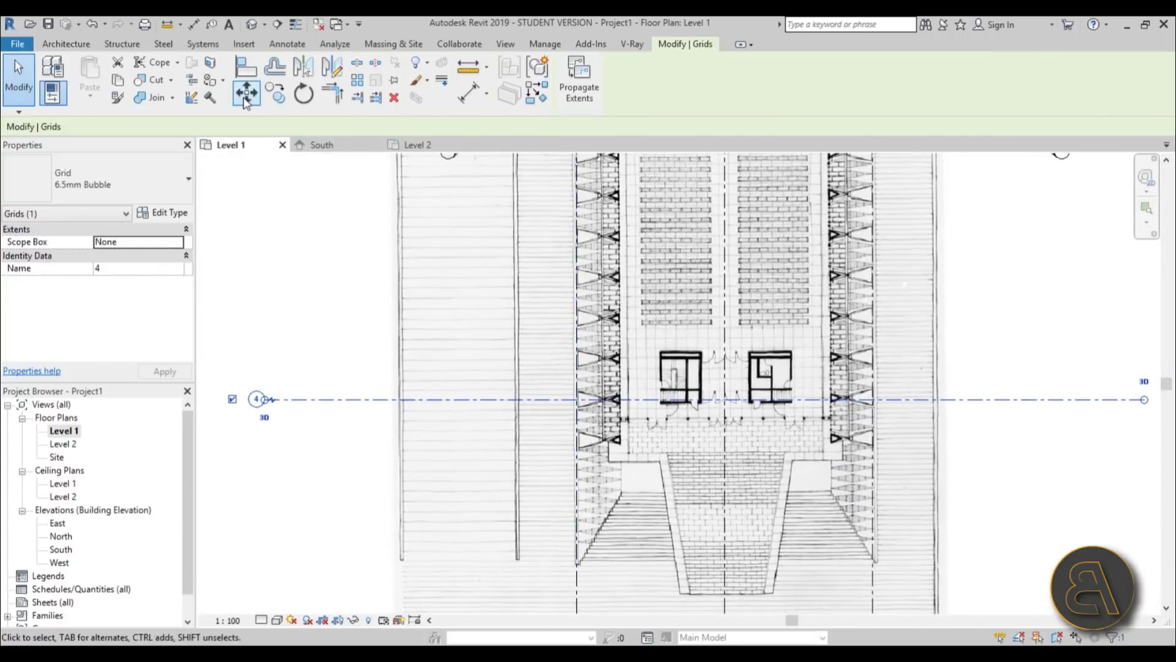
key("c")
key("o")
scroll(607, 398, "up", 3)
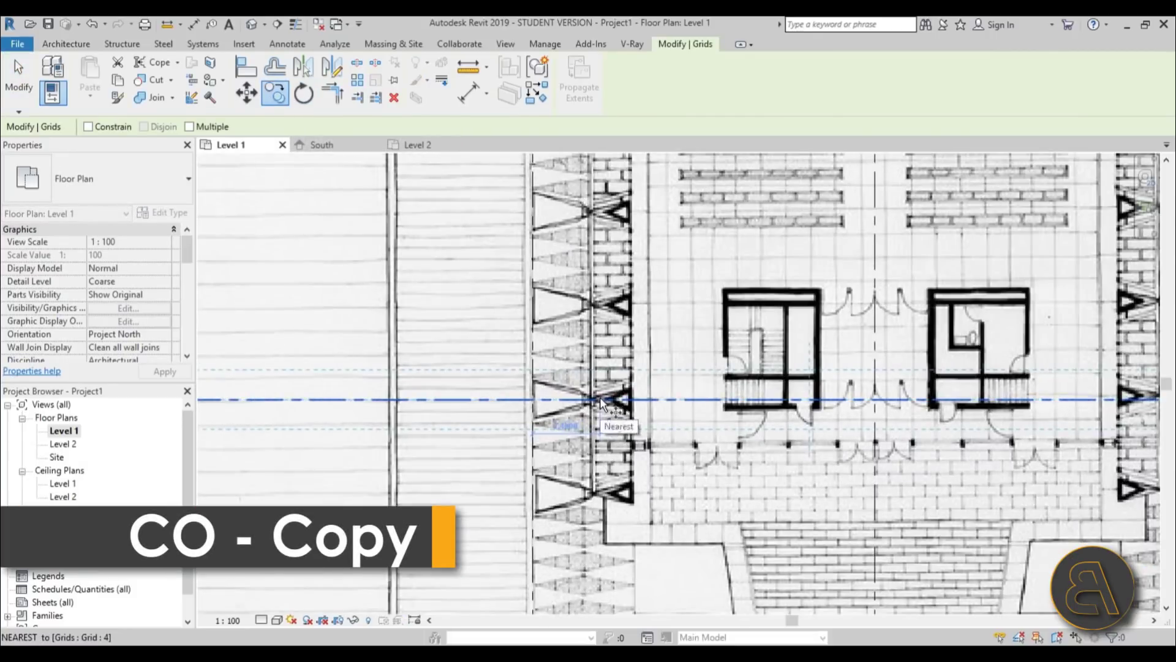
left_click(600, 396)
left_click(602, 494)
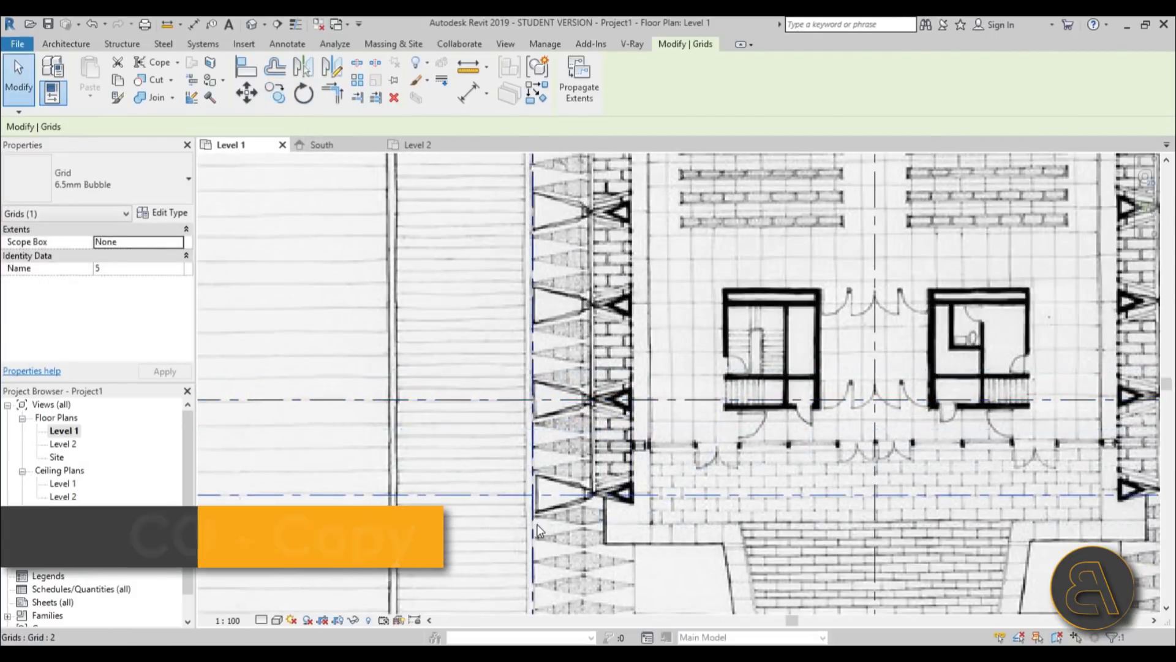
key("Escape")
Step: Mirror the lowest horizontal grid line about grid line 4 to add a third one on the row above
left_click(603, 494)
scroll(624, 505, "up", 3)
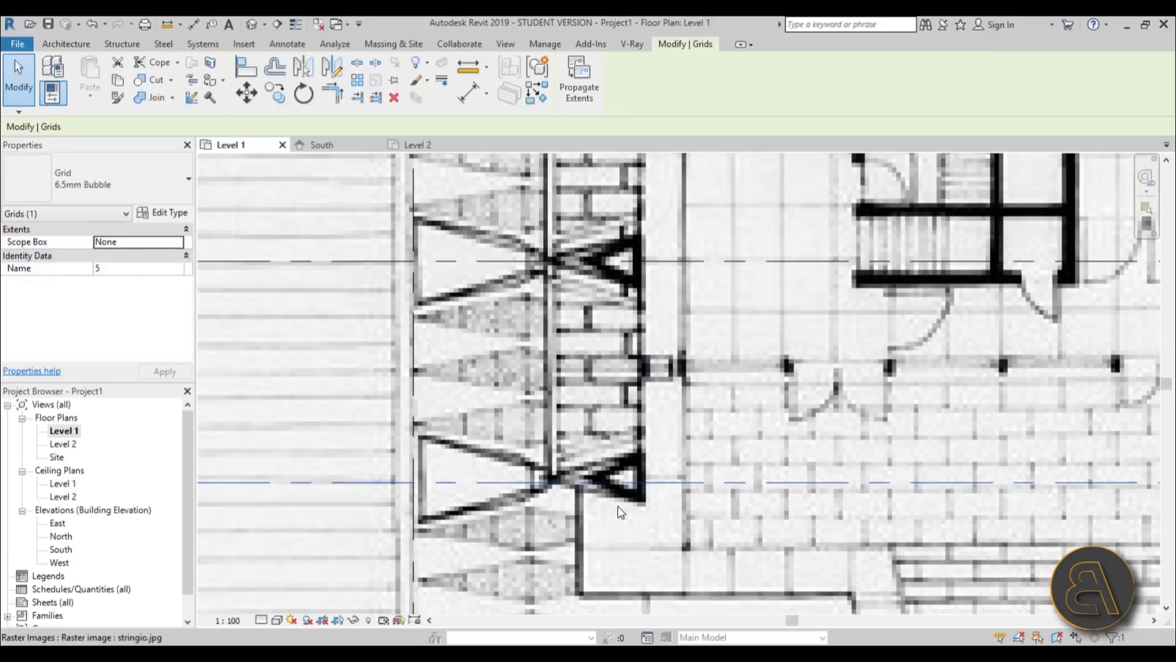
scroll(617, 505, "down", 5)
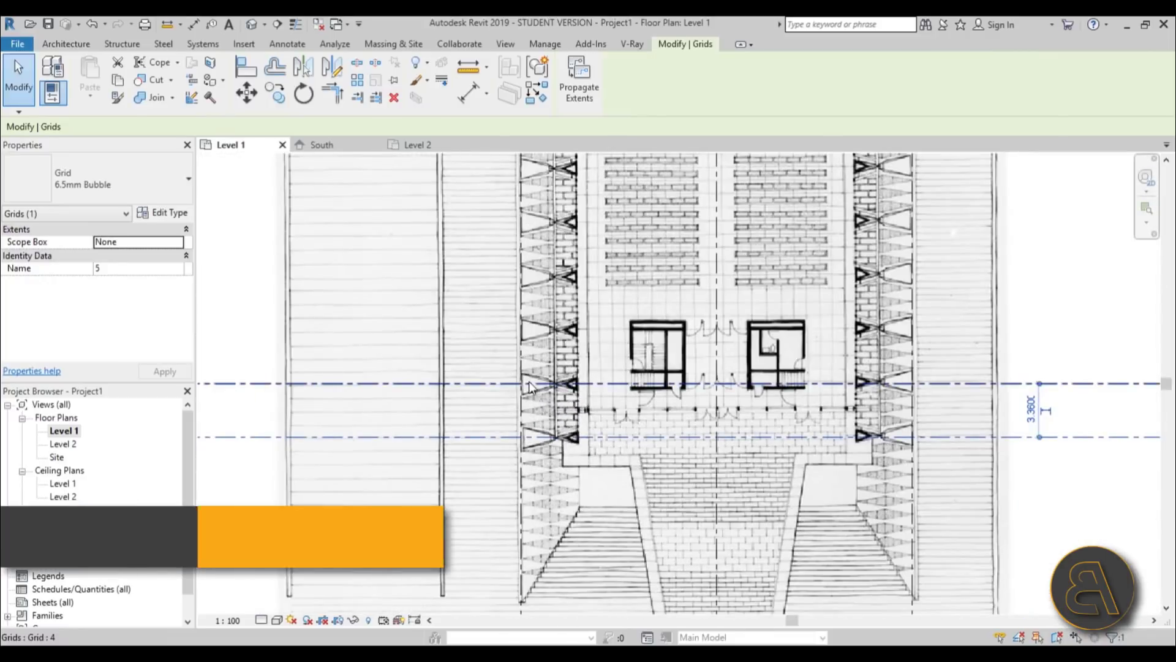
key("m")
key("m")
left_click(530, 384)
scroll(648, 331, "down", 3)
key("Escape")
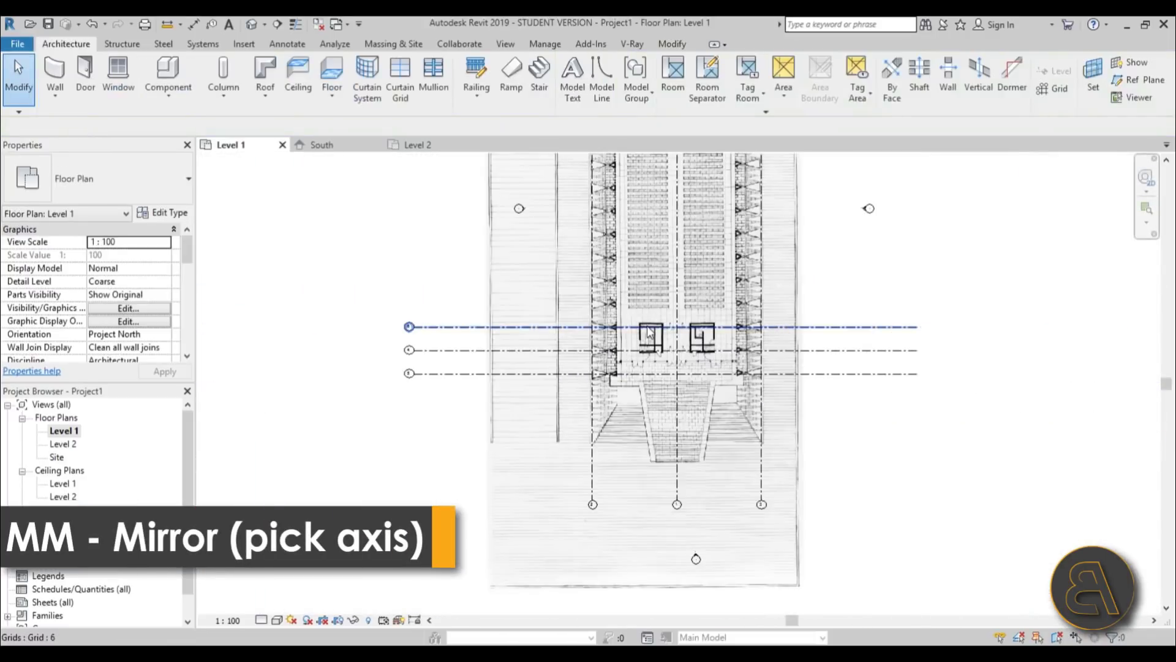
Step: Start a new in-place mass from the Level 1 floor plan, accepting the mass name
scroll(578, 350, "up", 3)
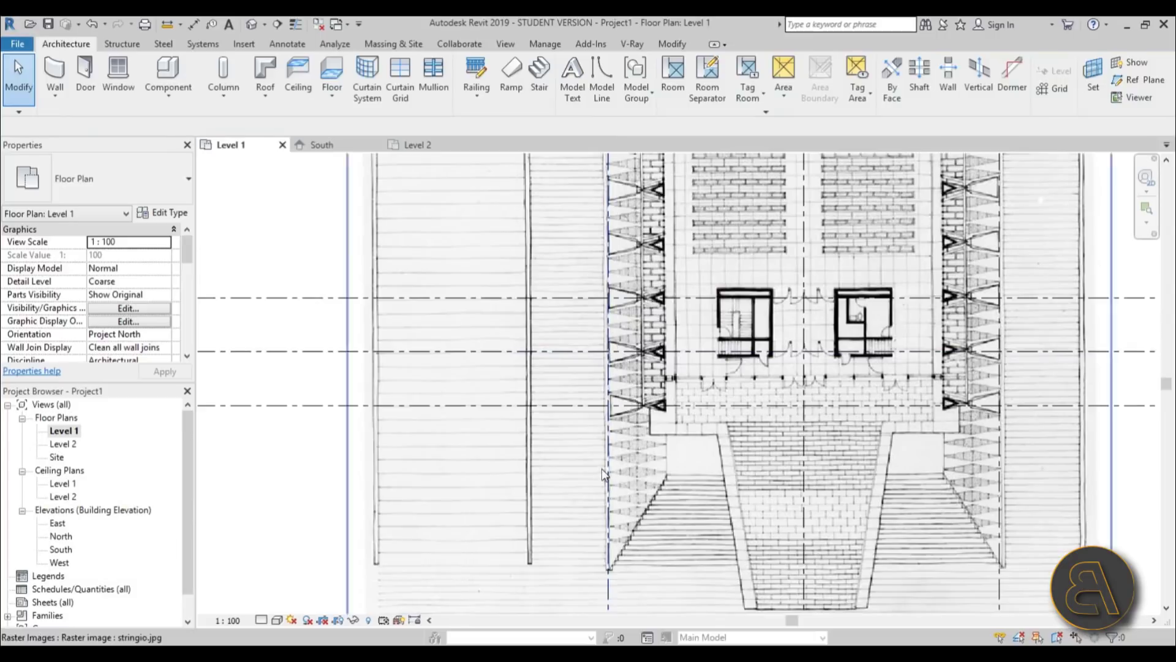
scroll(604, 474, "down", 5)
scroll(637, 380, "up", 5)
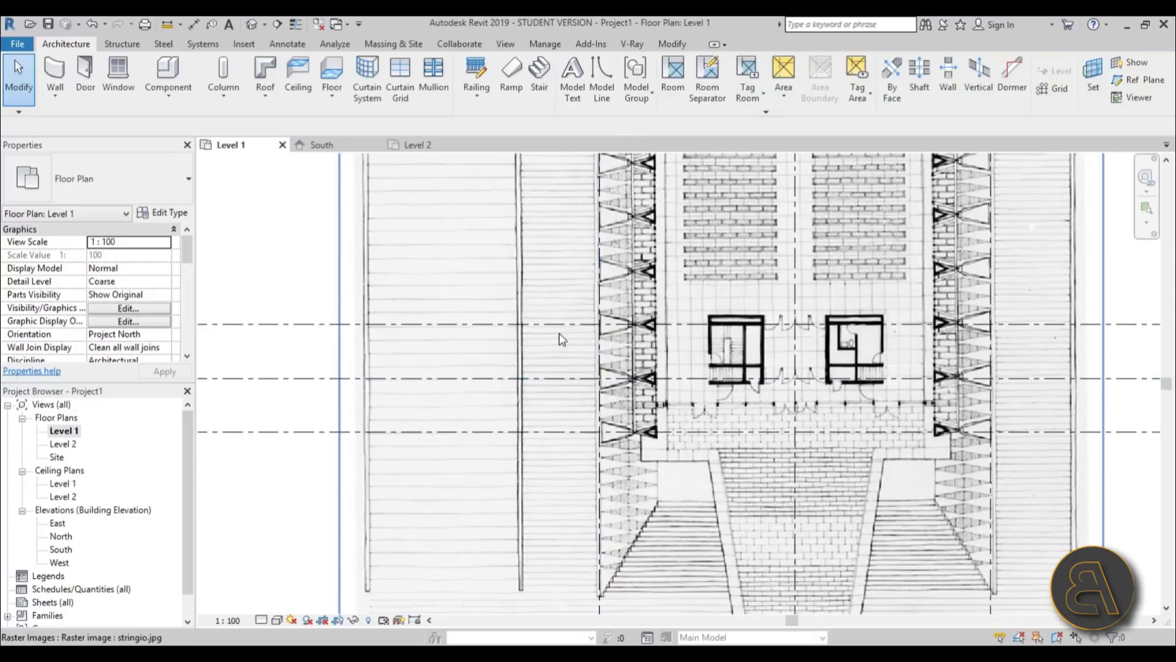
scroll(562, 339, "down", 3)
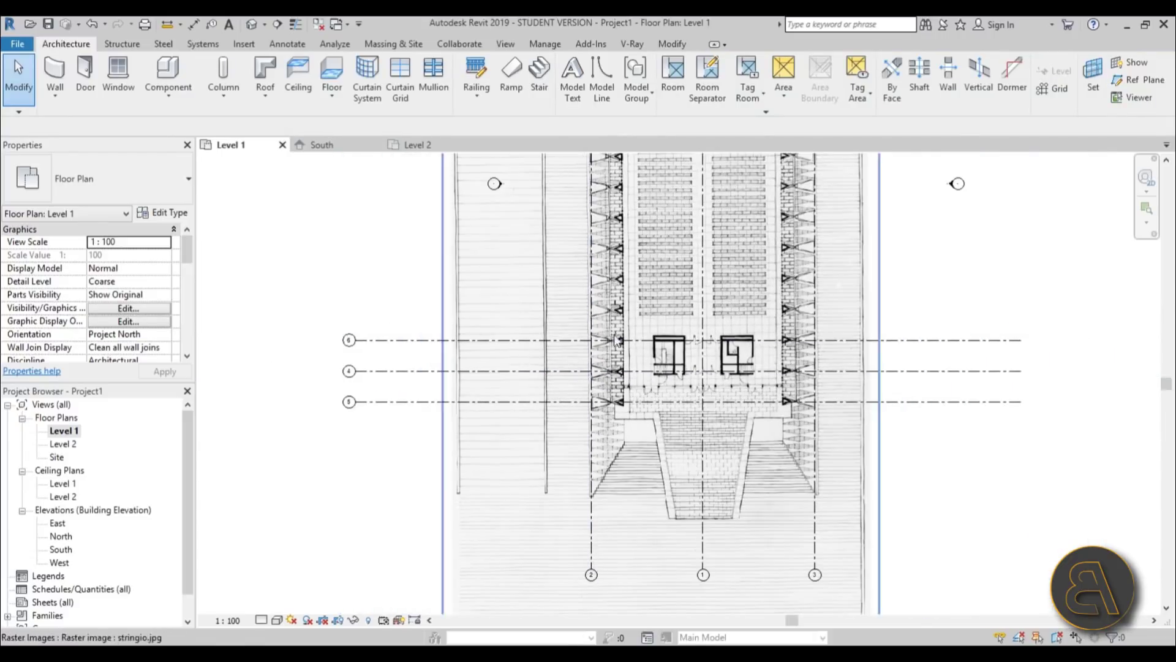
middle_click_drag(490, 452, 479, 434)
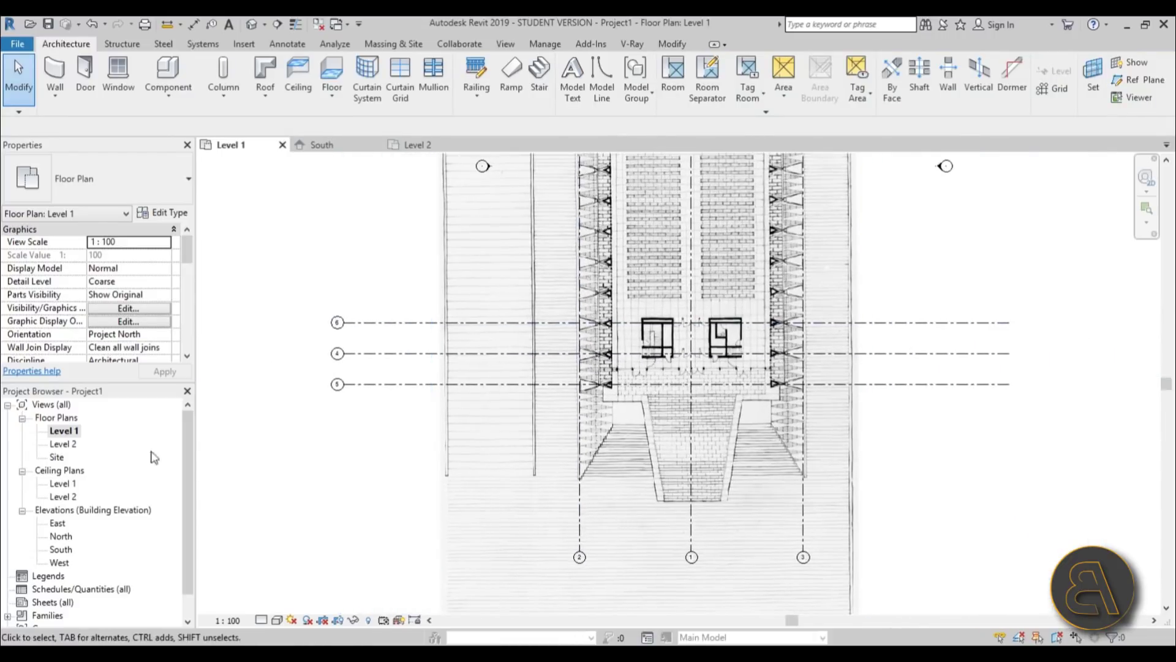
left_click(409, 45)
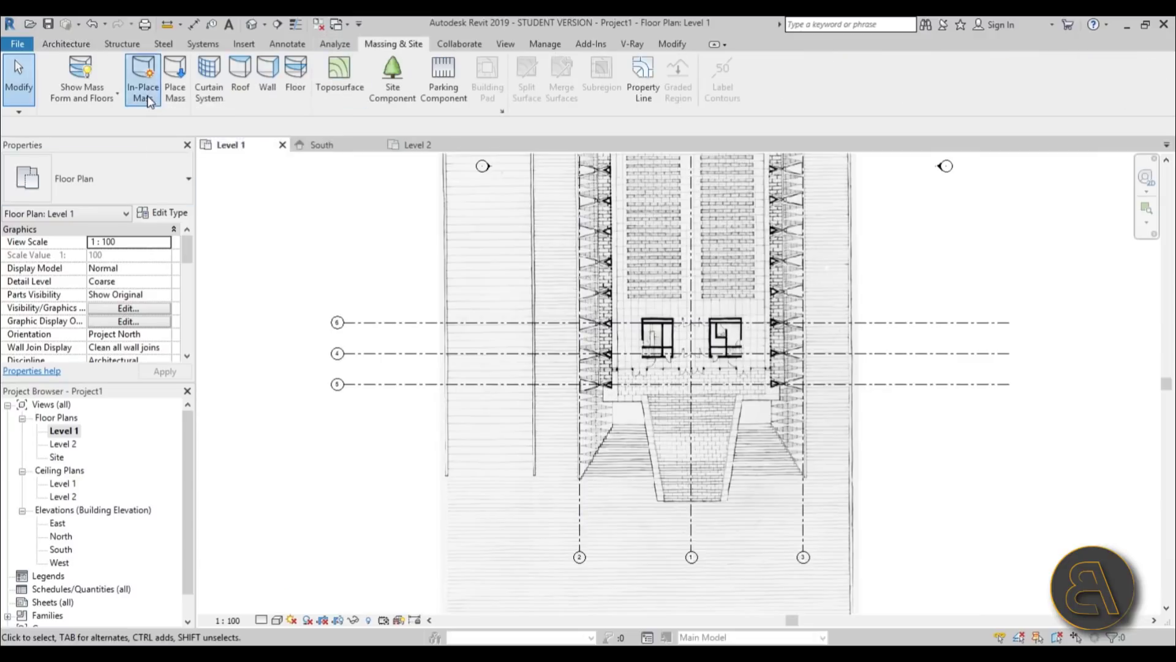
left_click(144, 78)
left_click(525, 420)
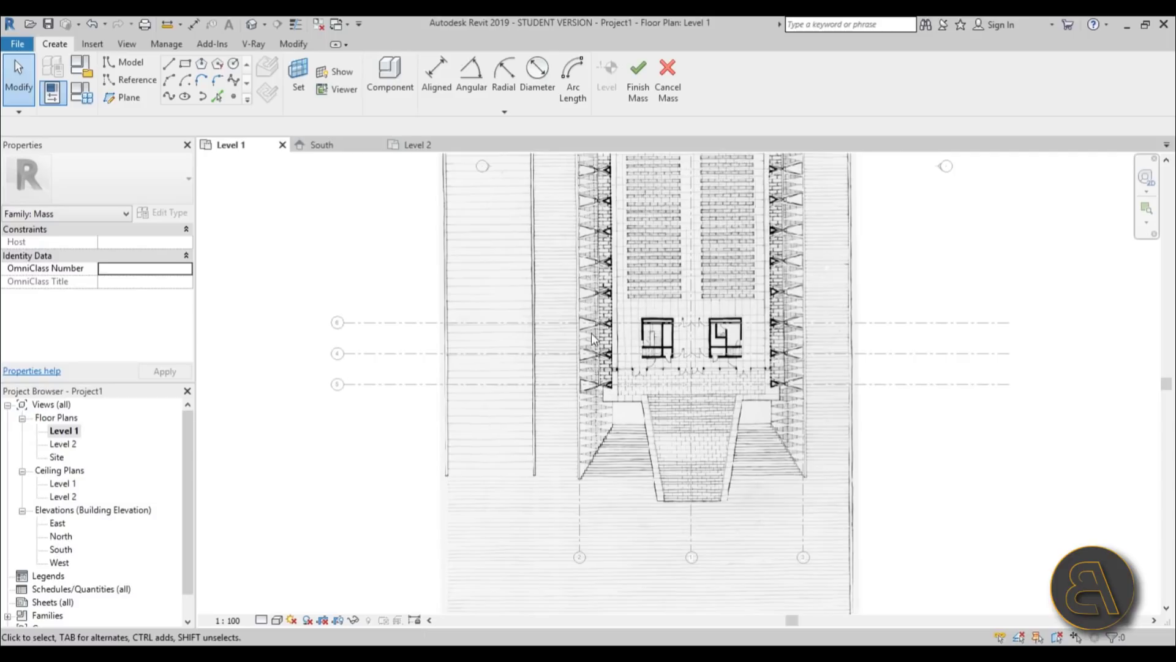
Step: Switch to the desktop photo of the Air Force Academy Chapel and examine how the spires fold, returning to Revit when done
double_click(530, 26)
double_click(36, 51)
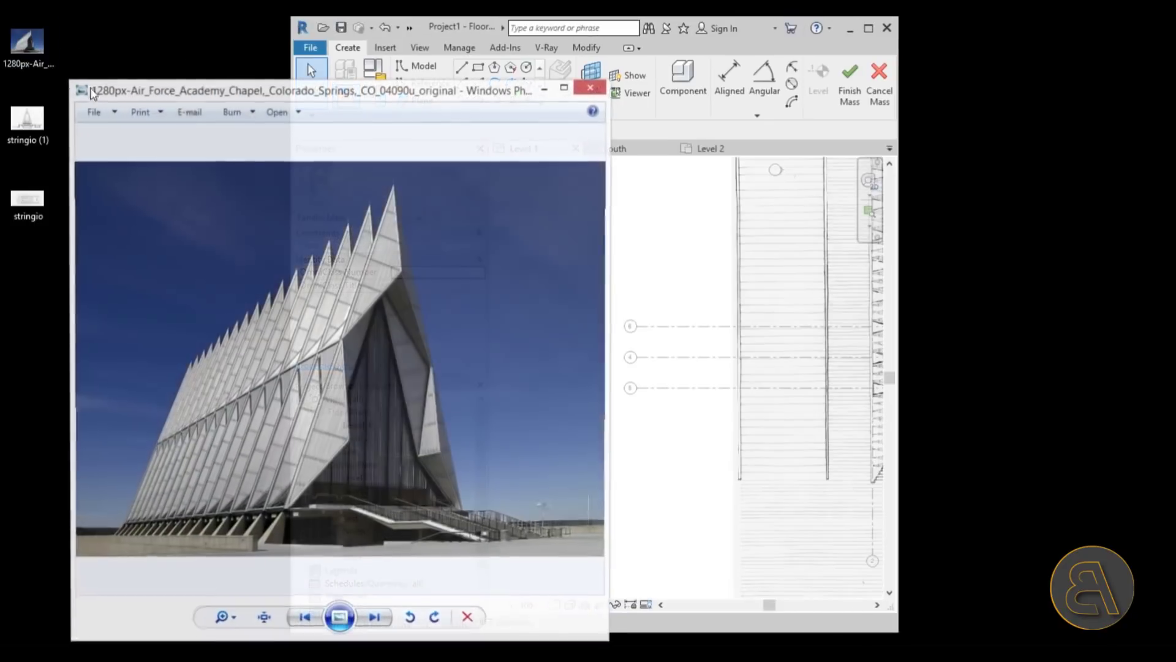
scroll(331, 436, "up", 2)
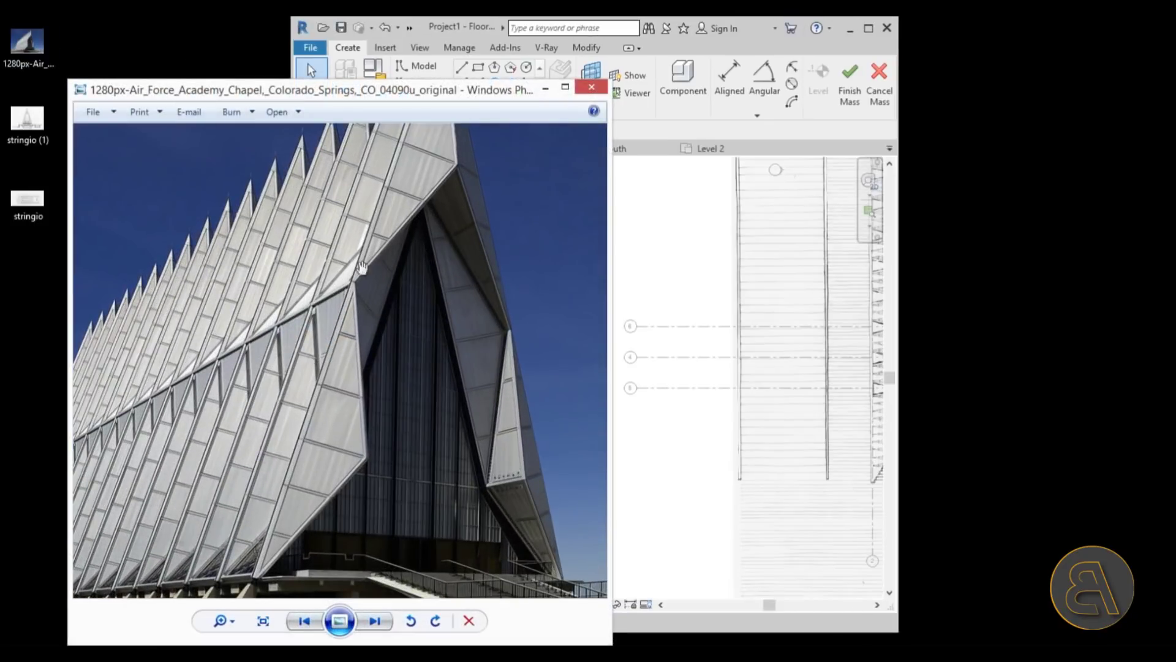
scroll(372, 372, "down", 2)
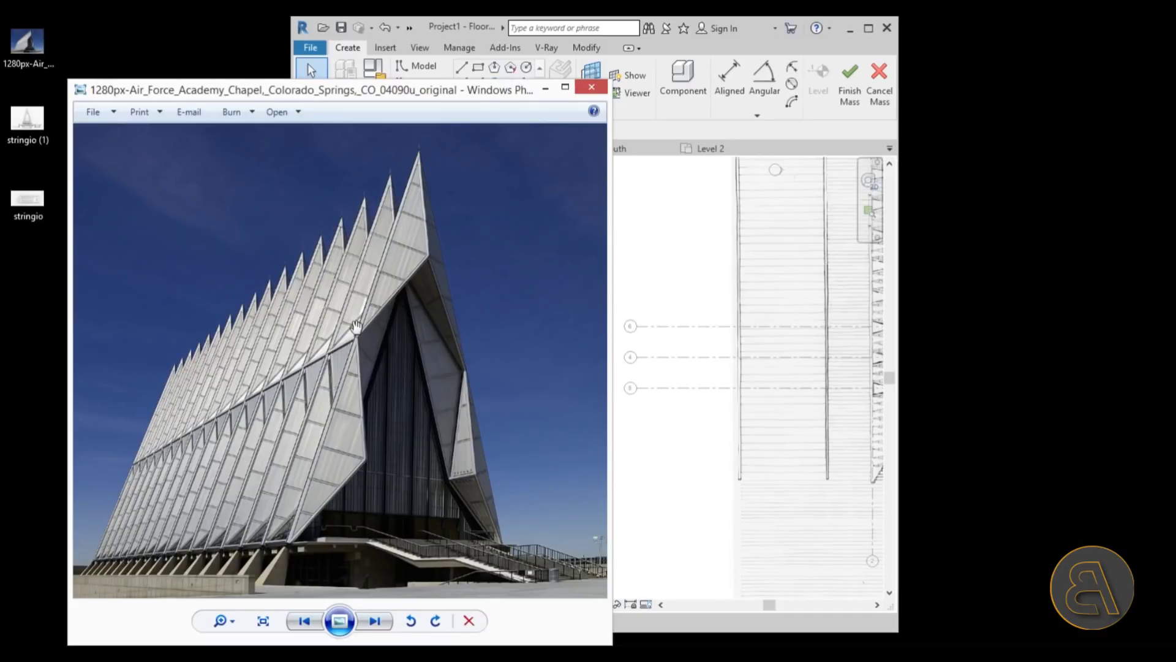
scroll(337, 330, "up", 1)
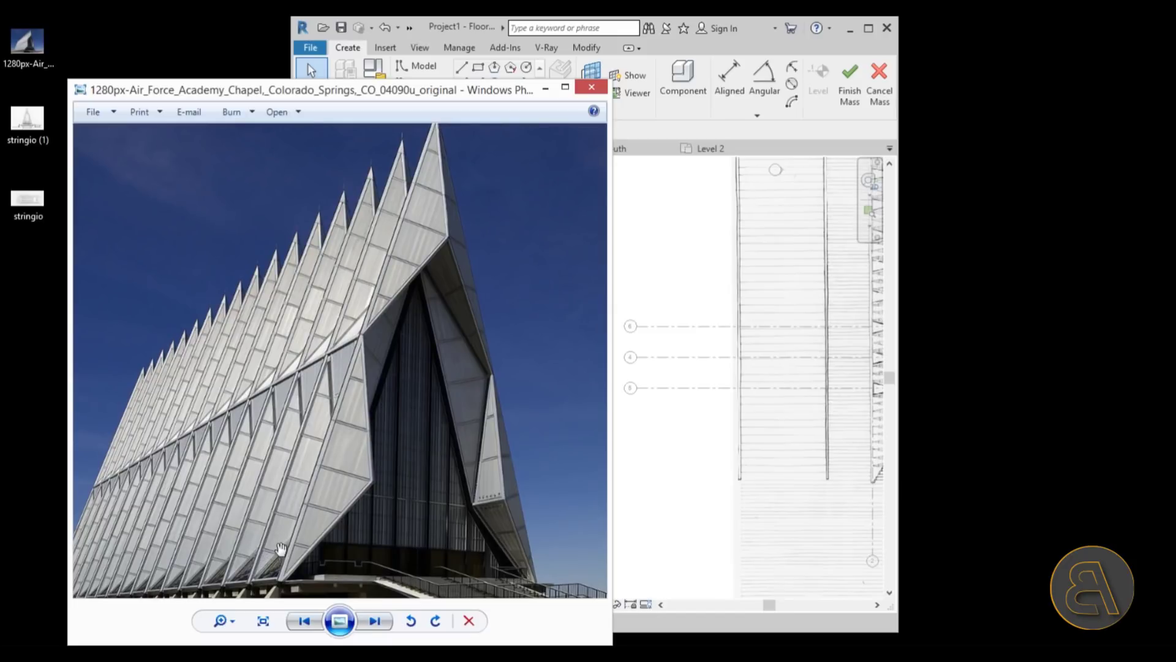
left_click(590, 92)
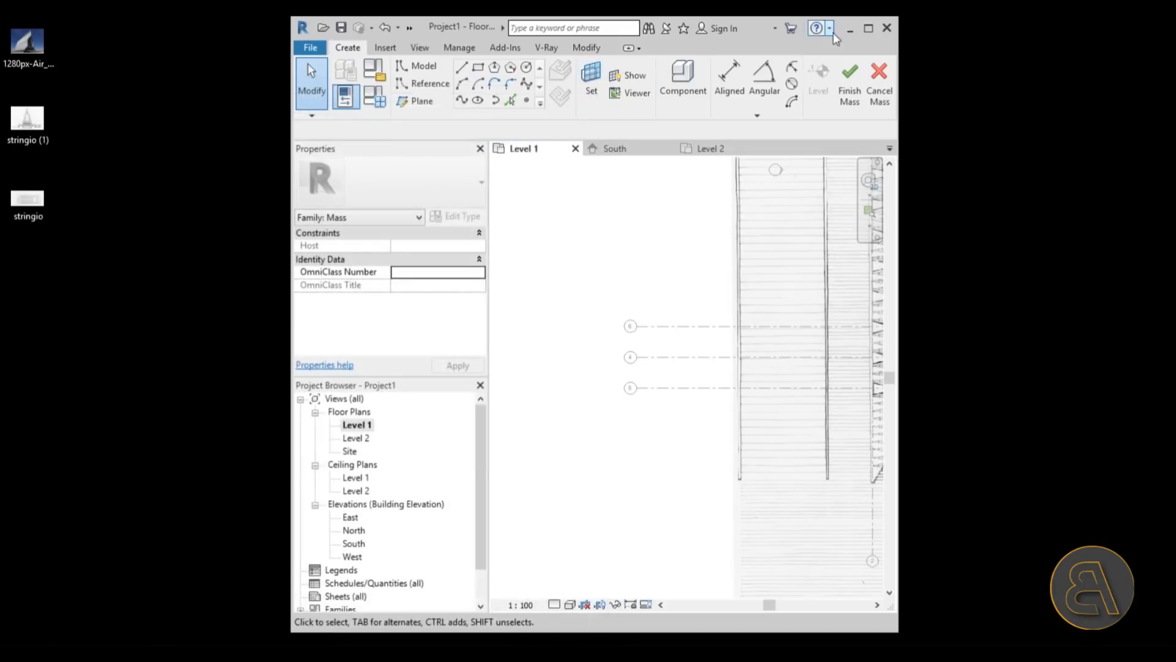
left_click(868, 28)
Step: Open the South elevation and bring the full spire between Level 1 and Level 2 into view
scroll(518, 472, "down", 3)
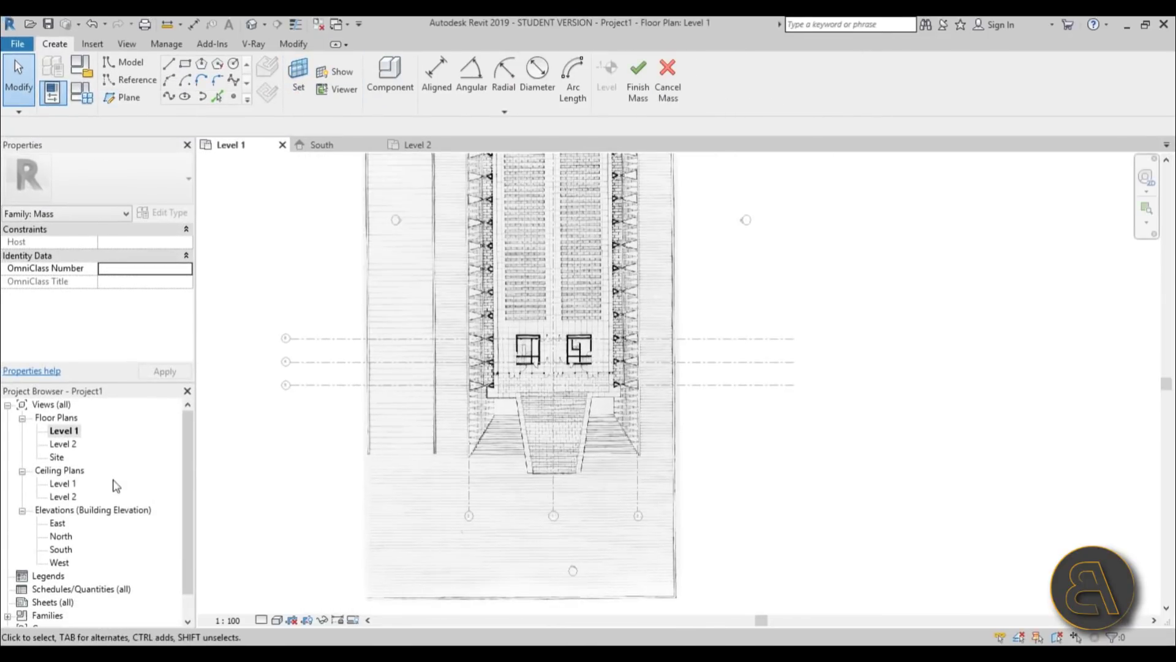
double_click(60, 548)
scroll(487, 498, "up", 3)
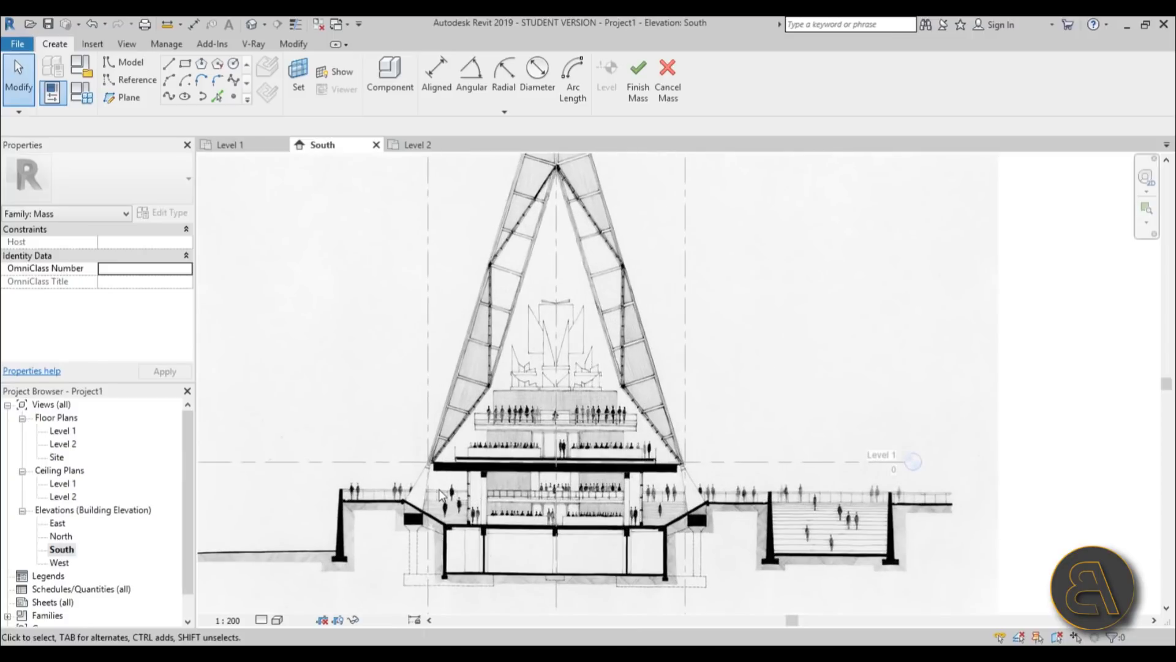
scroll(461, 416, "down", 2)
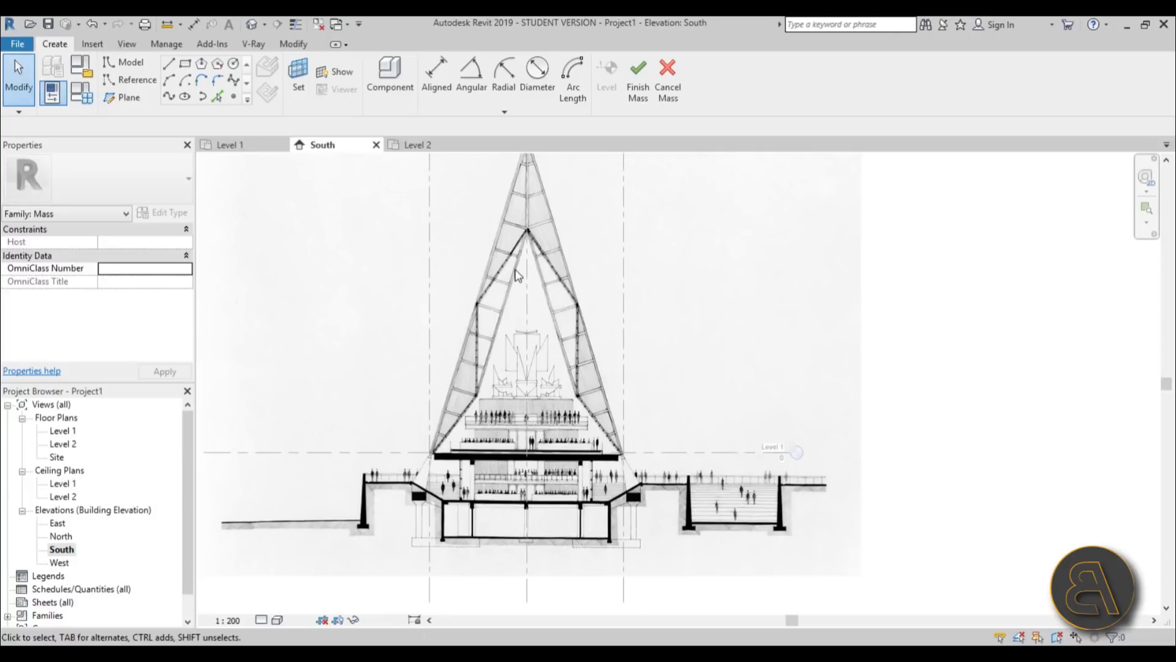
scroll(517, 279, "down", 1)
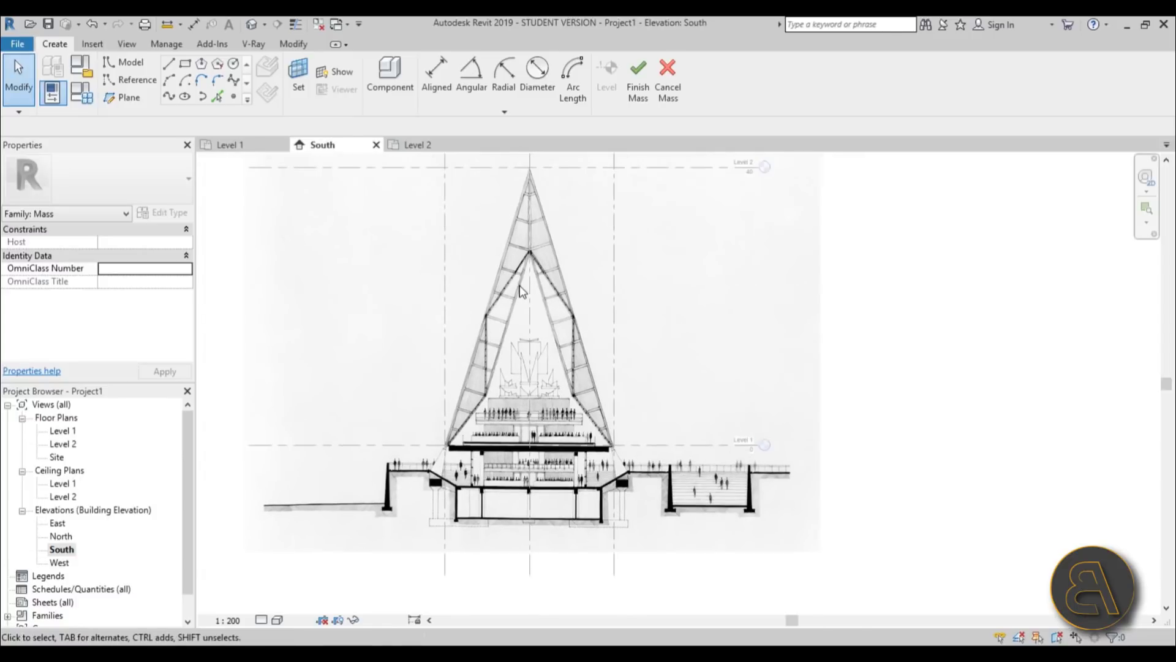
Step: Draw a reference plane along the spire's sloping outer edge, from the Level 1 and grid 2 intersection to the Level 2 and grid 1 intersection
left_click(126, 98)
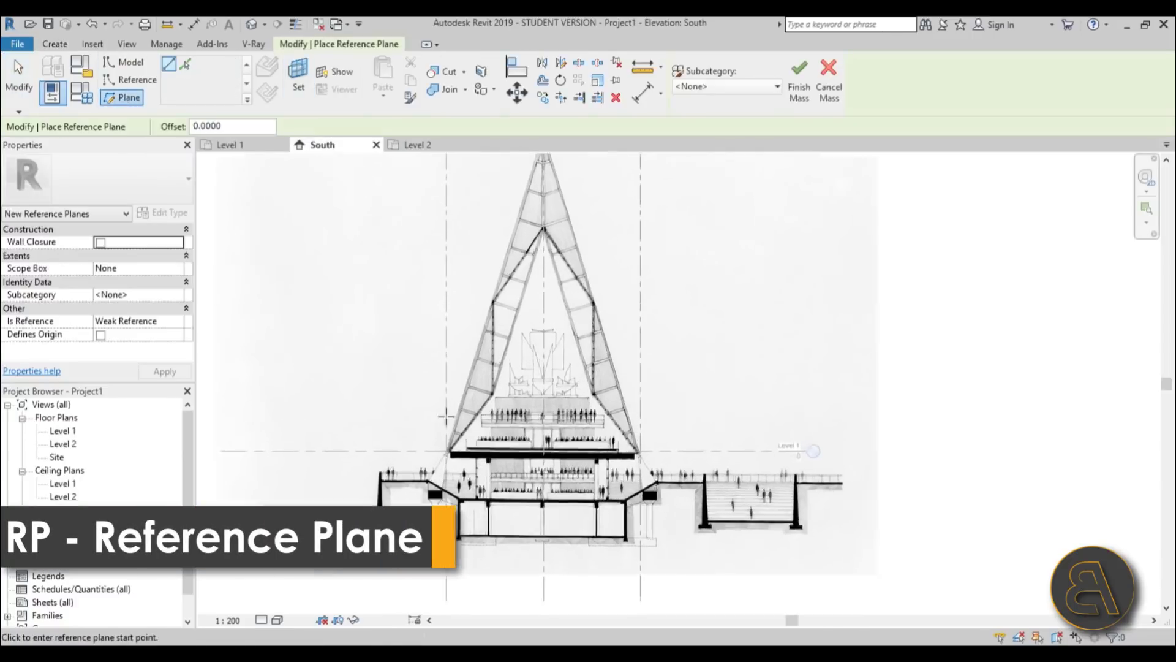
scroll(439, 487, "up", 5)
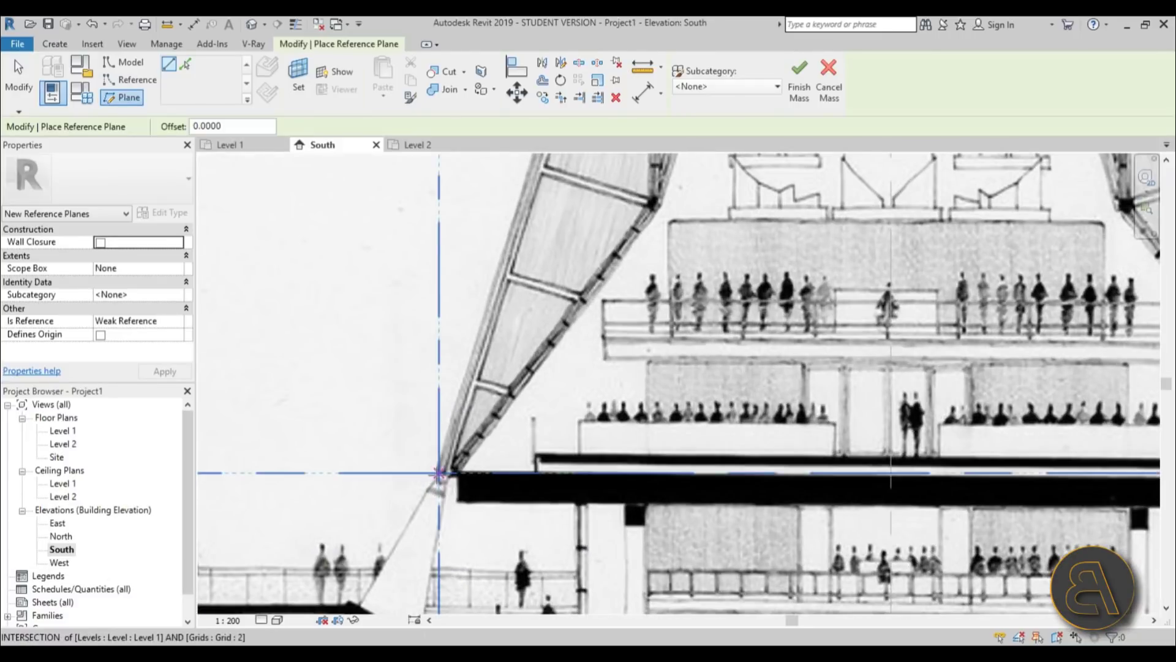
left_click(437, 474)
scroll(526, 291, "down", 5)
scroll(496, 348, "up", 5)
scroll(540, 267, "down", 4)
middle_click_drag(541, 267, 382, 643)
middle_click_drag(499, 265, 456, 481)
scroll(473, 375, "up", 3)
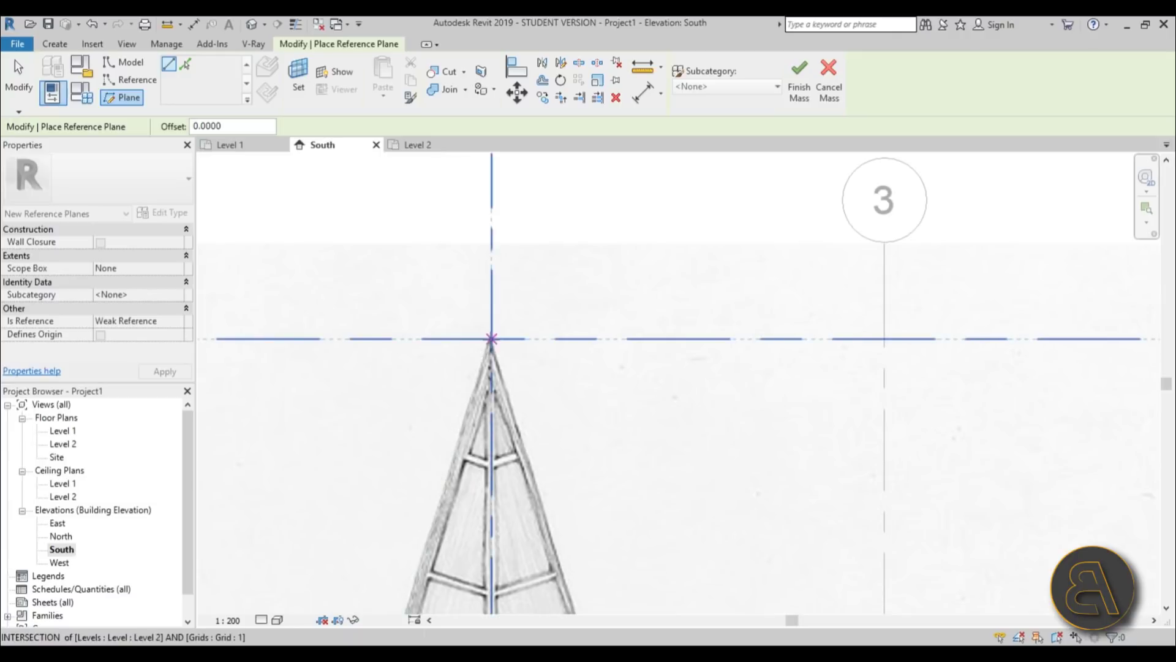
left_click(488, 337)
scroll(520, 262, "down", 3)
key("Escape")
key("Escape")
Step: Extend the sloping reference plane beyond the spire tip and well below Level 1
left_click(496, 328)
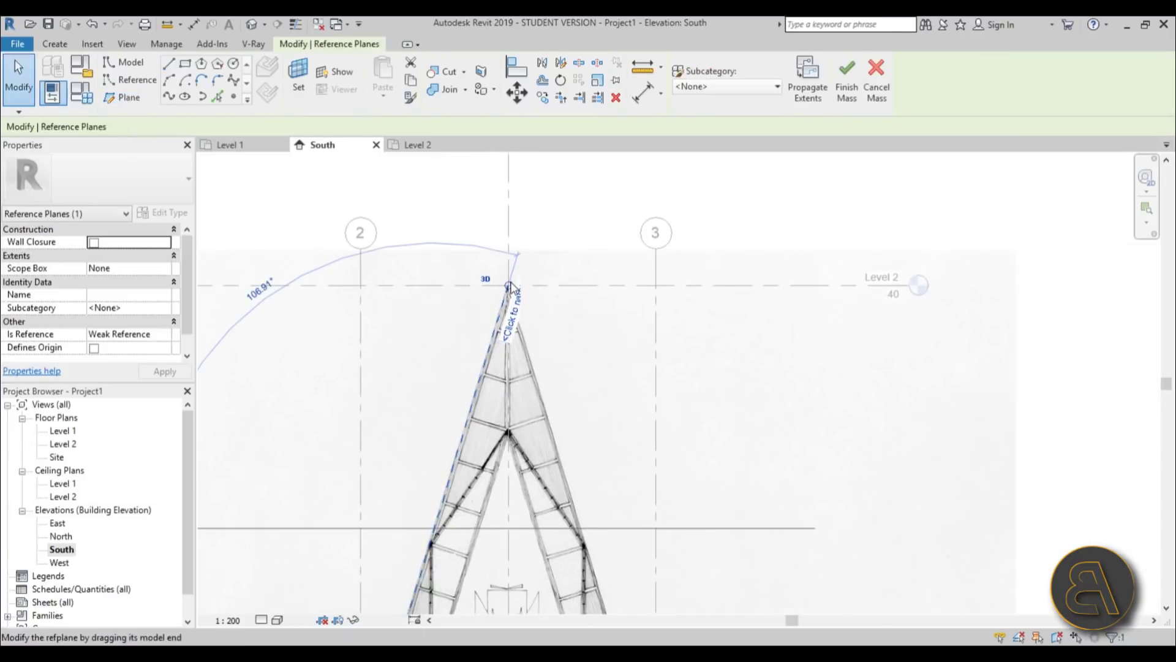
left_click_drag(508, 285, 541, 175)
scroll(550, 179, "down", 3)
scroll(457, 459, "up", 2)
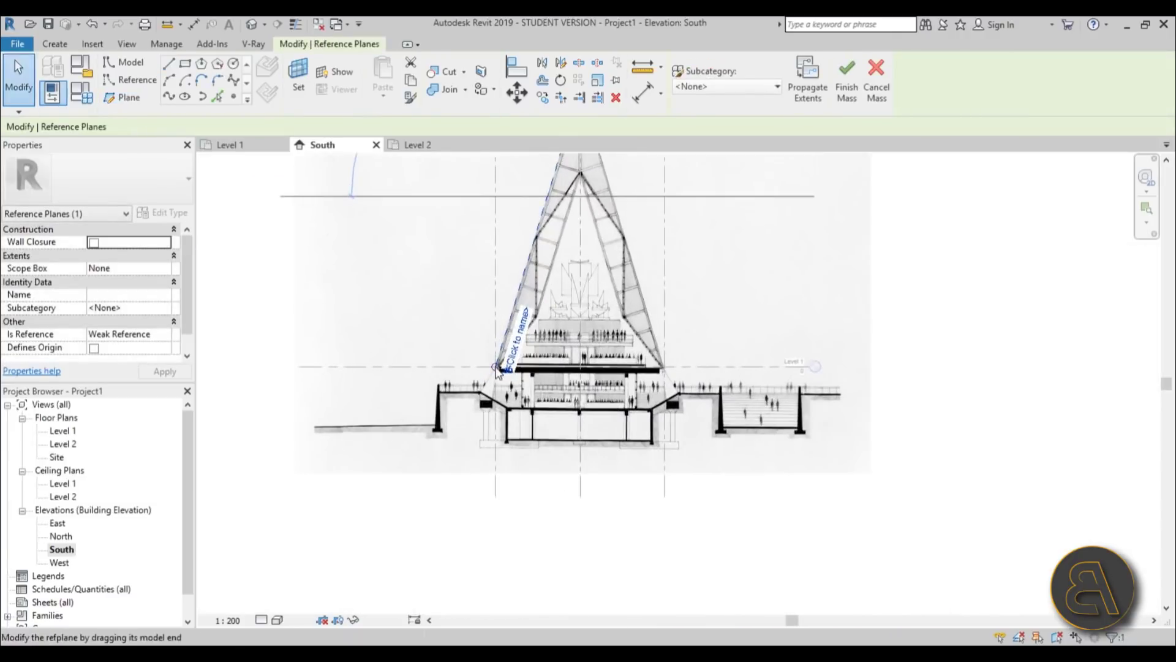
left_click(420, 528)
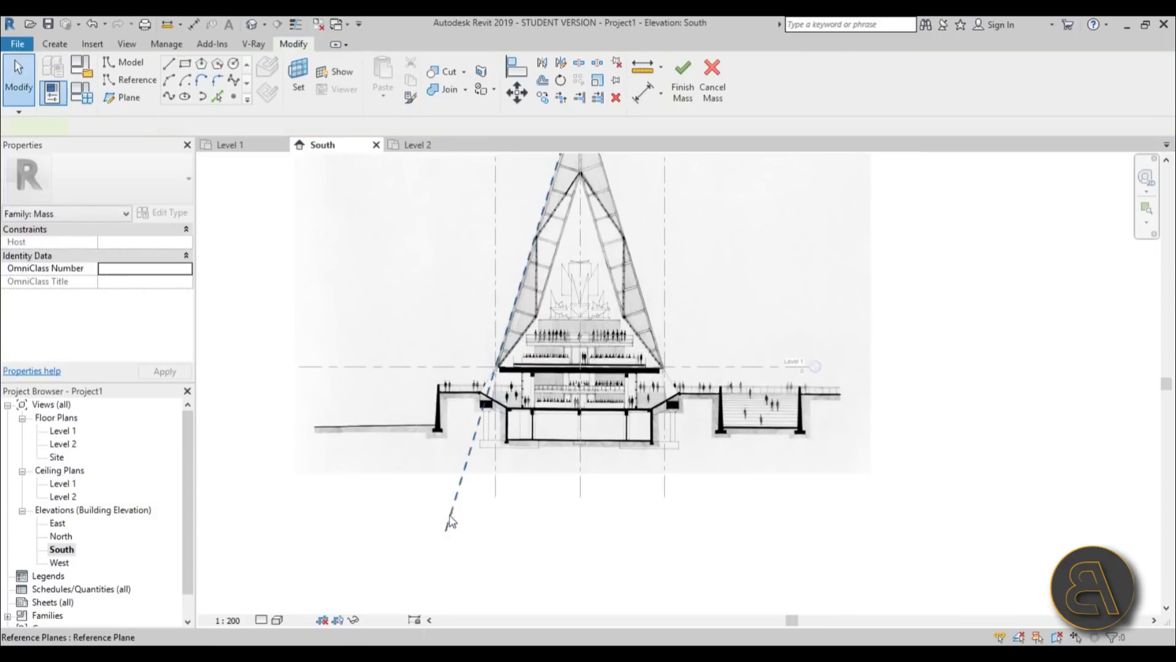
Step: Name the sloping reference plane "a"
left_click(449, 518)
left_click(465, 507)
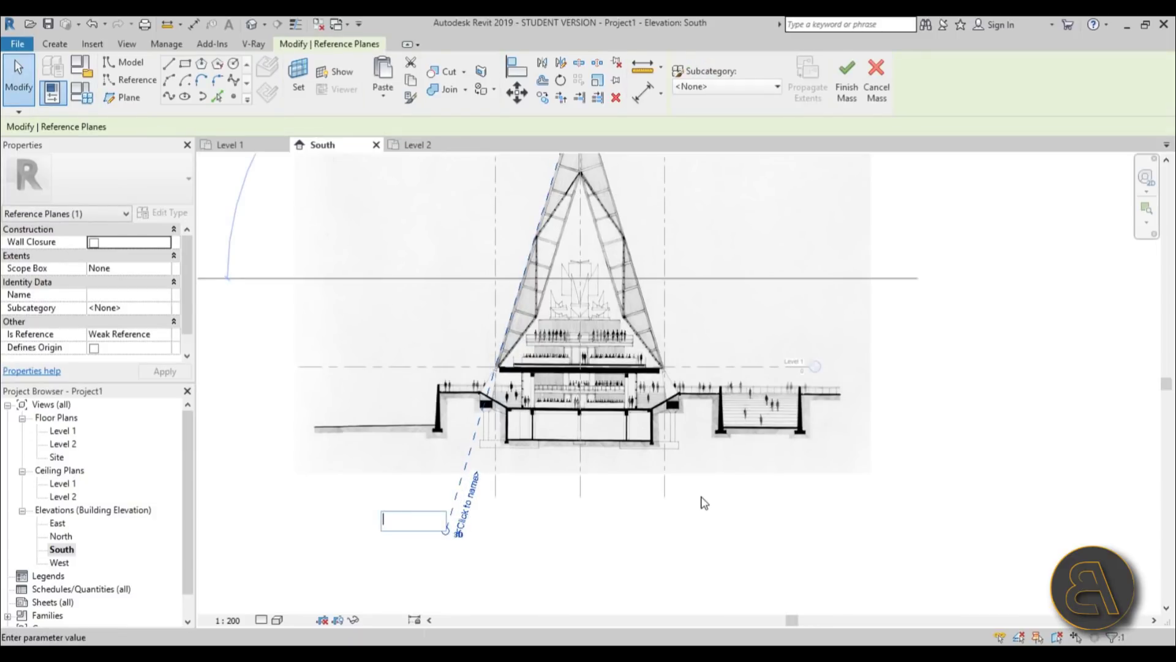
left_click(704, 502)
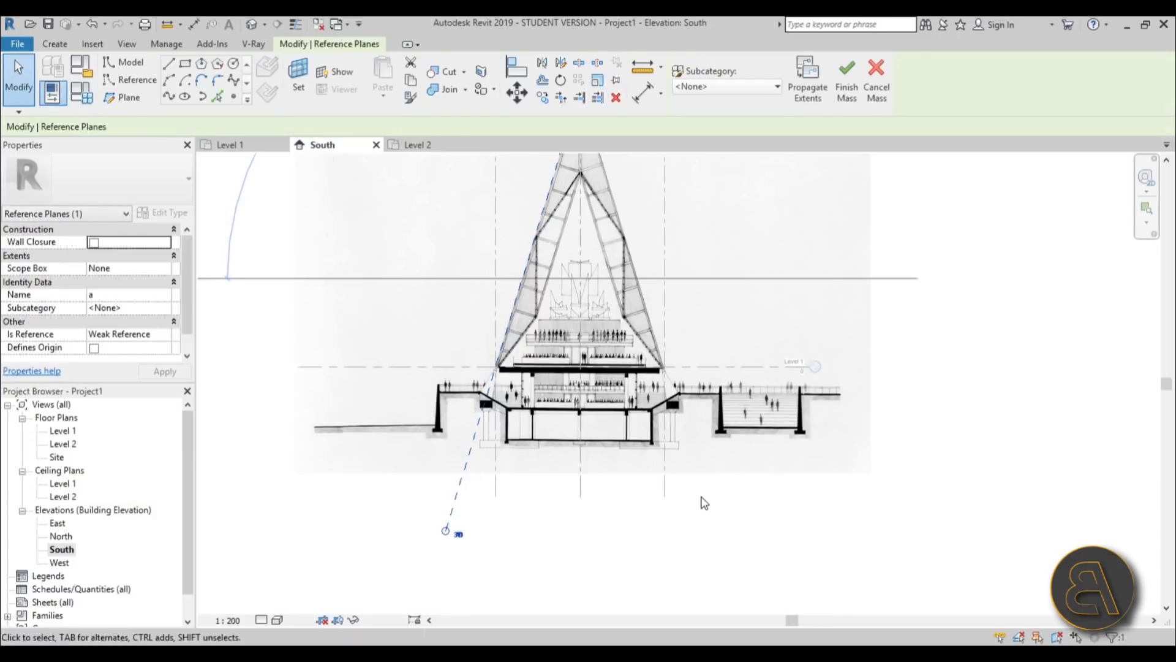
Step: Draw a reference plane perpendicular to plane a from the Level 1 and grid 2 intersection, and extend it beneath the building past grid 3
left_click(122, 97)
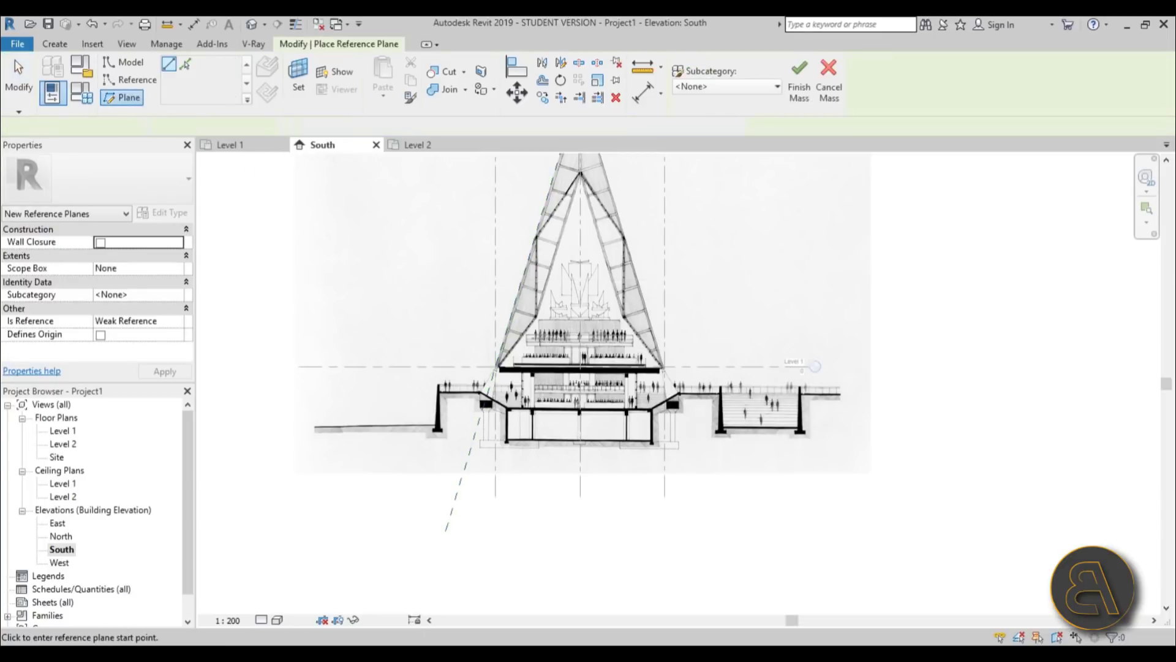
scroll(509, 366, "up", 3)
left_click(474, 372)
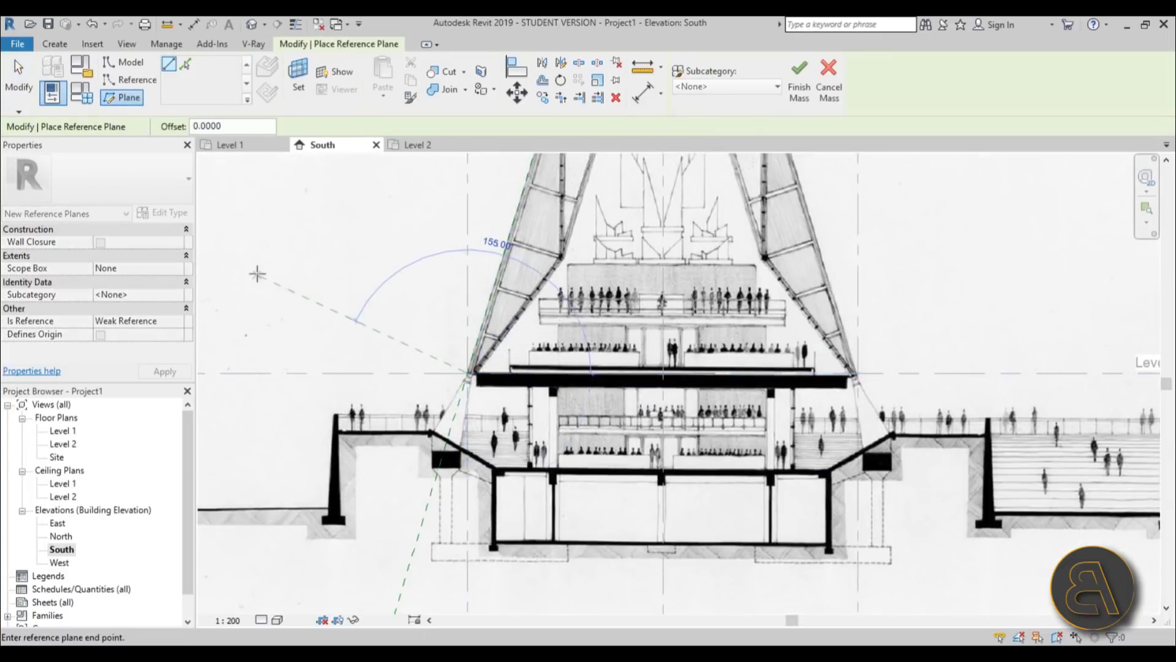
scroll(322, 281, "down", 2)
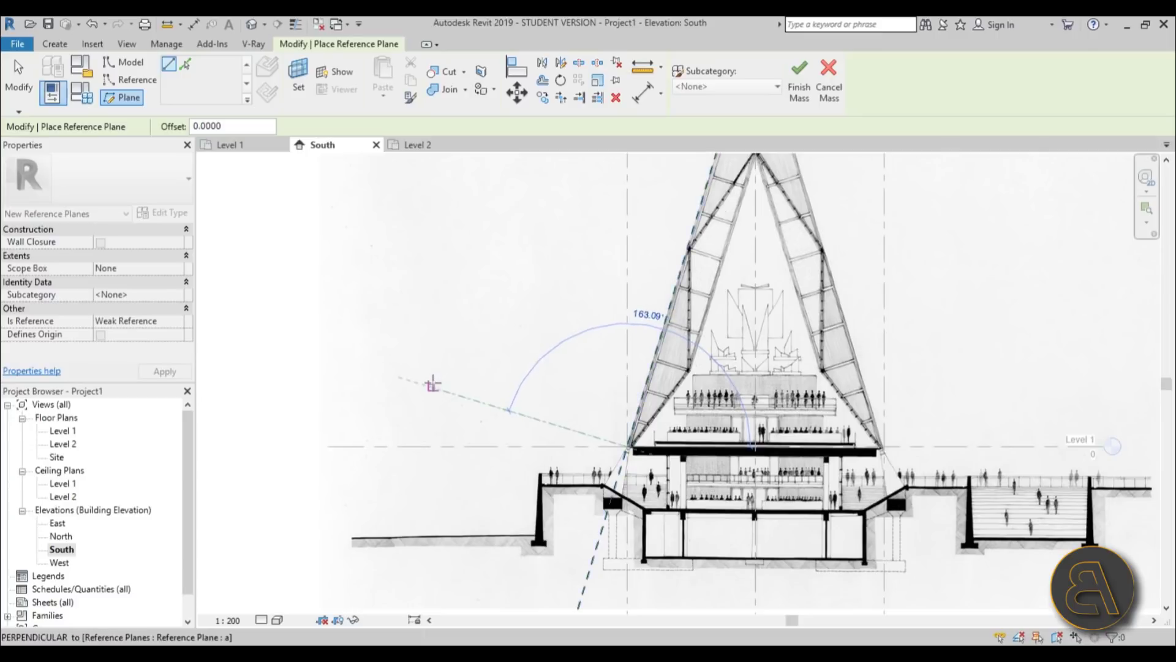
left_click(429, 385)
key("Escape")
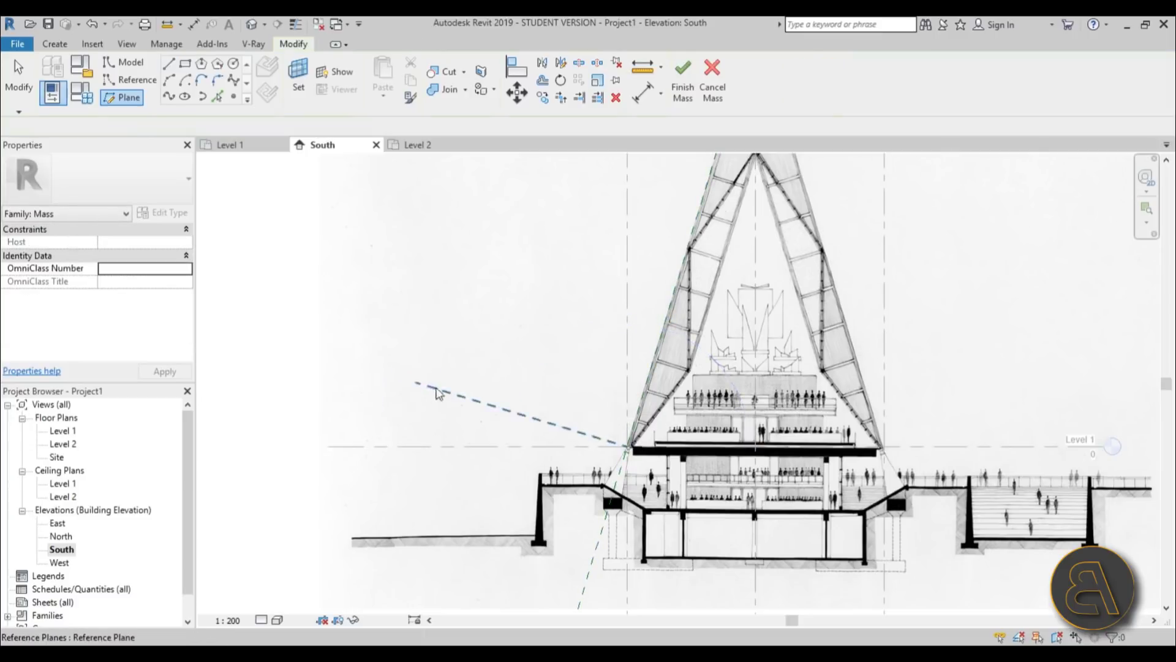
left_click_drag(627, 447, 884, 525)
left_click(700, 493)
Step: Name the perpendicular reference plane "base"
left_click(496, 408)
left_click(468, 382)
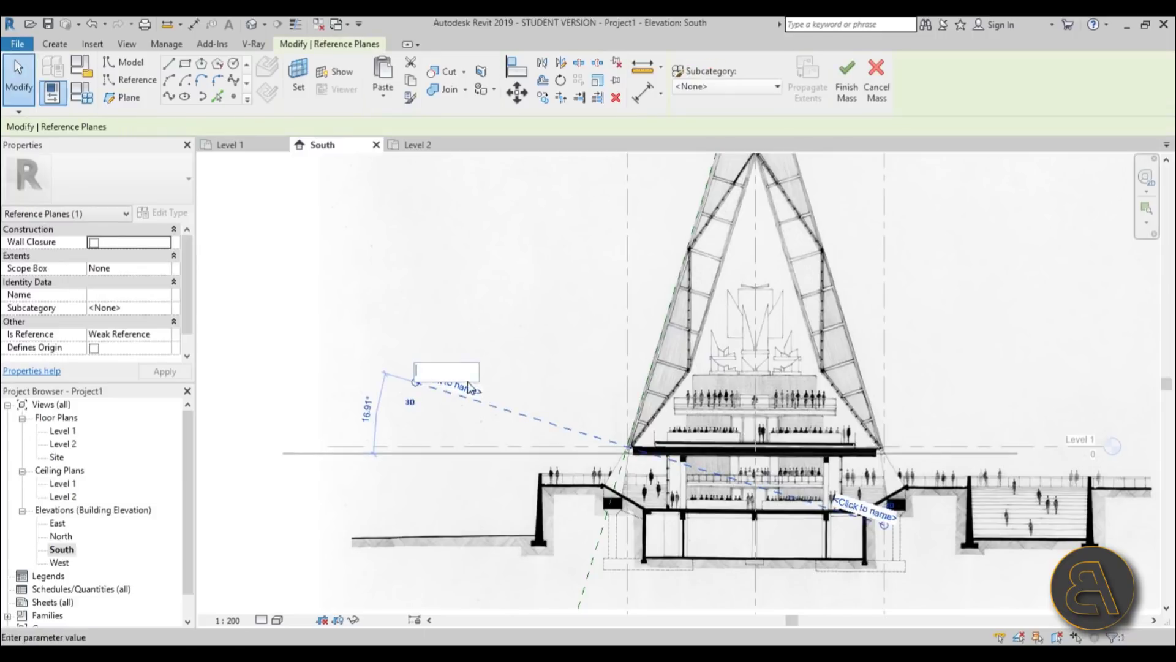
type("base")
key("Return")
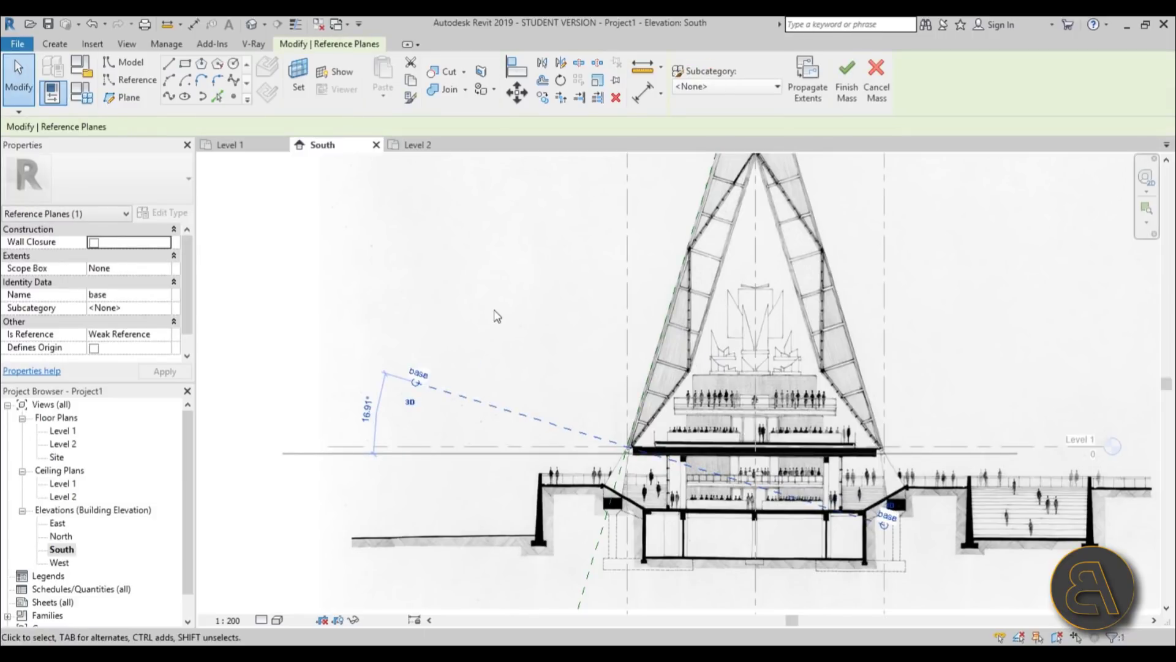
key("Escape")
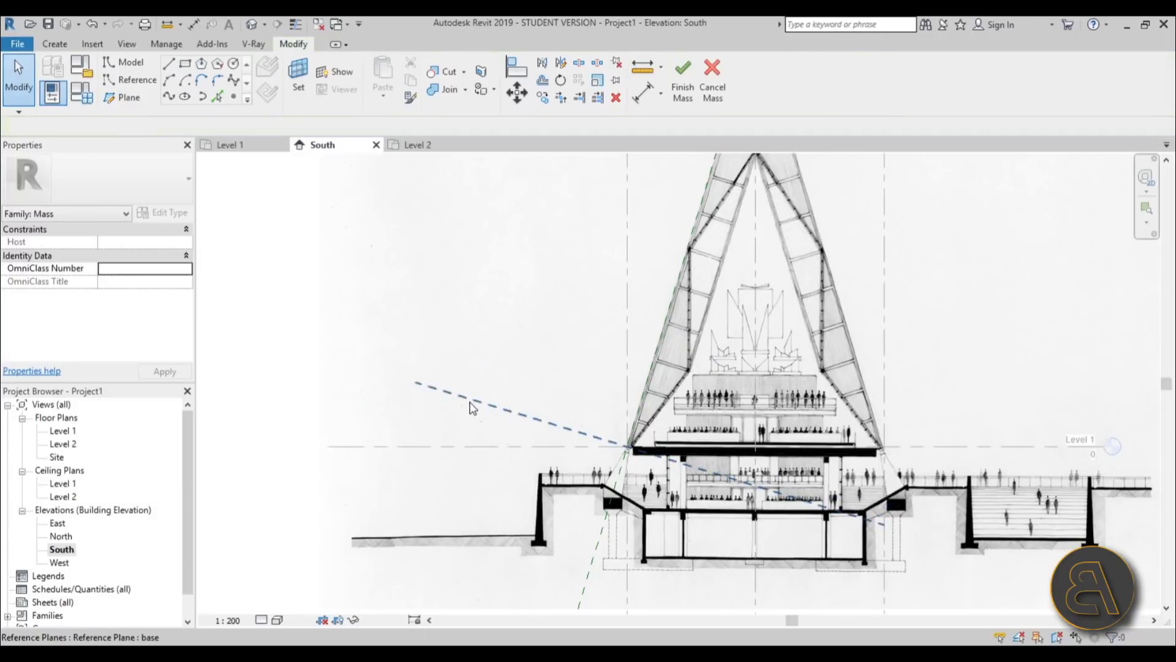
left_click(473, 406)
left_click(482, 332)
left_click(486, 410)
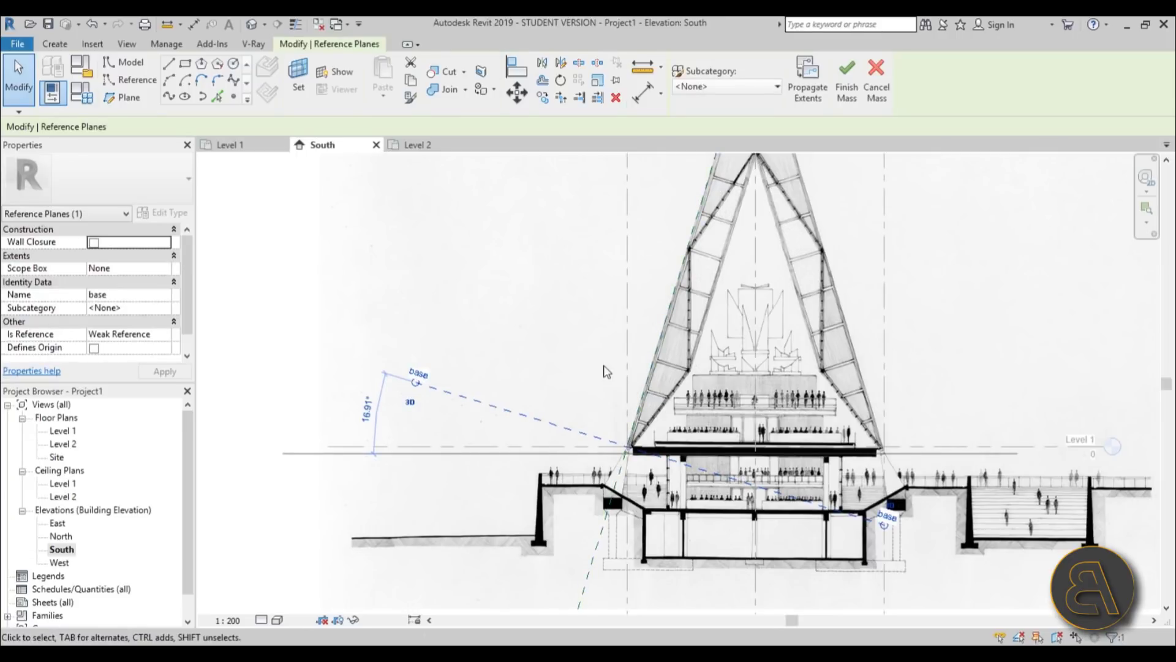
key("Escape")
Step: In the Level 1 floor plan, set up model lines to draw on the work plane "Reference Plane : base"
double_click(55, 431)
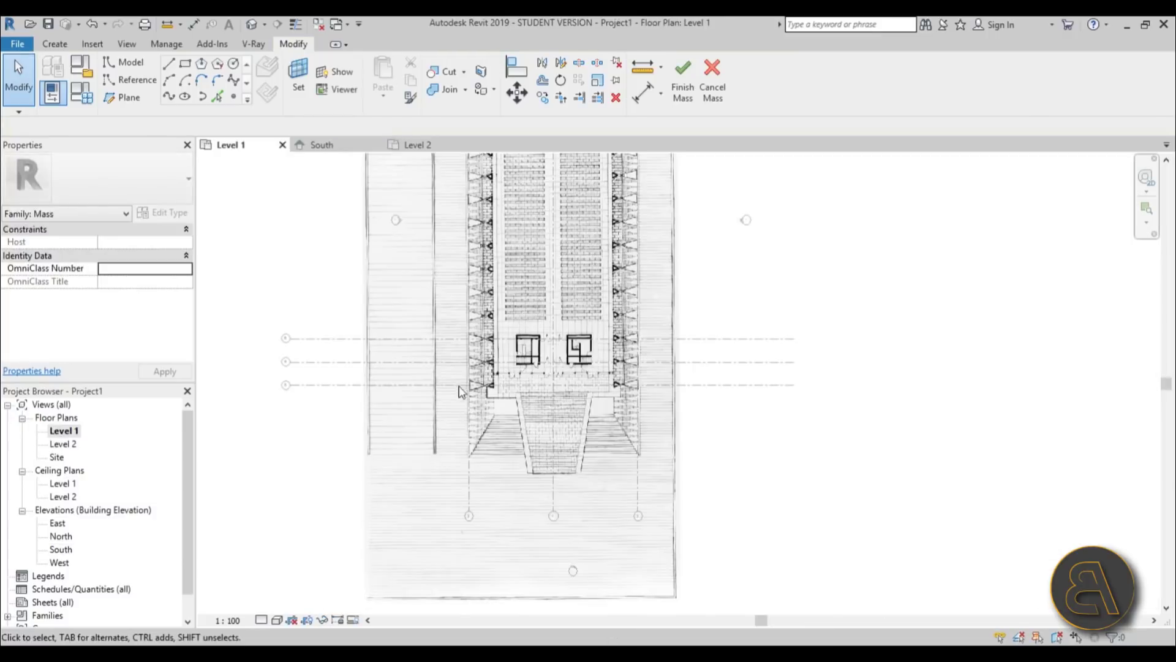
scroll(471, 381, "up", 5)
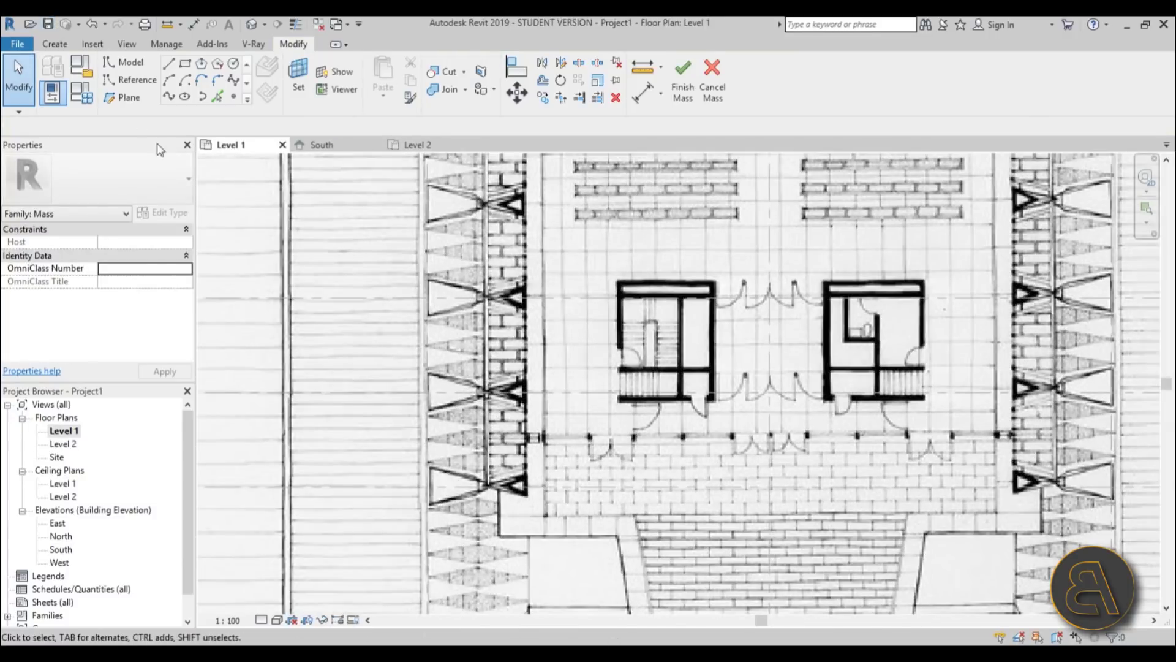
left_click(131, 63)
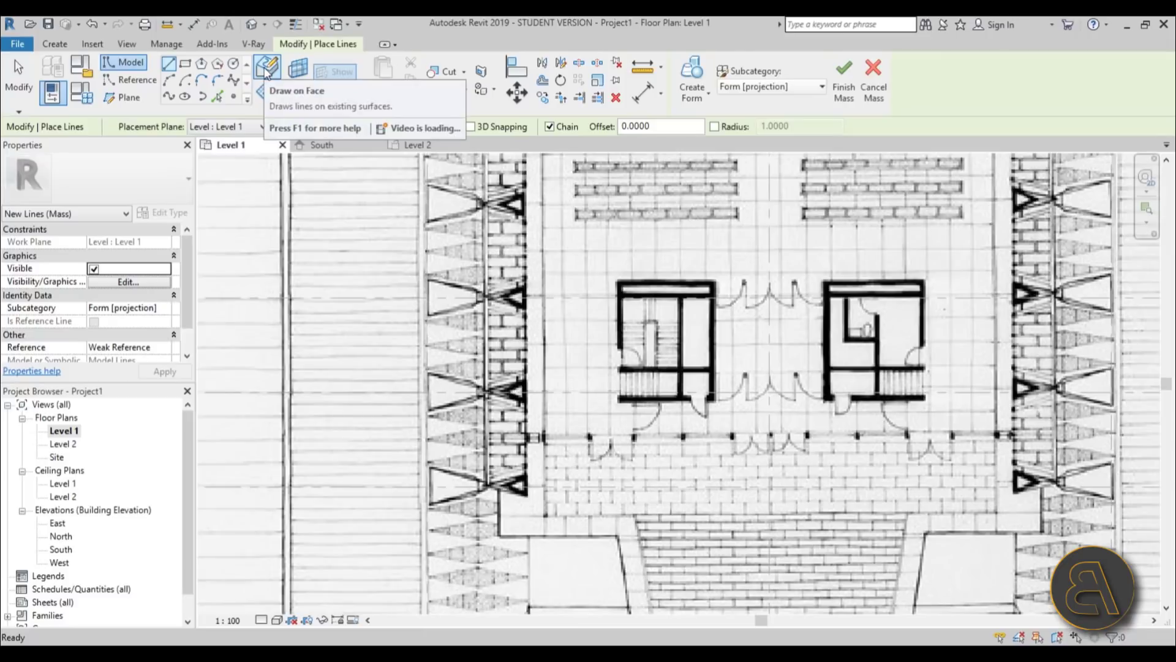
left_click(268, 93)
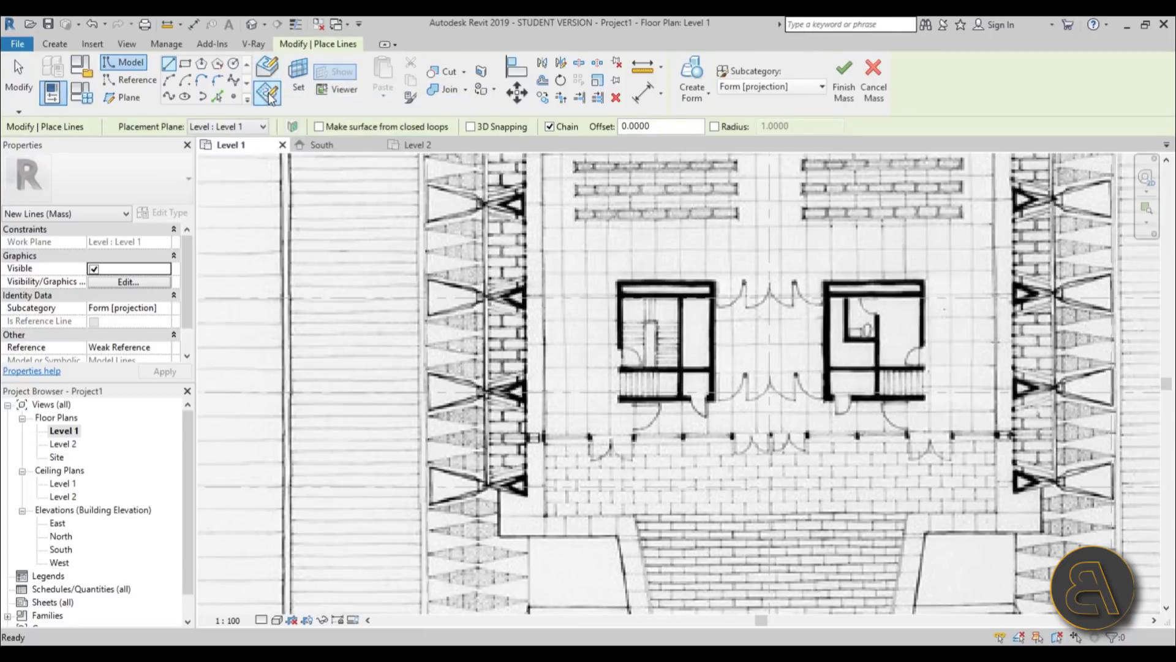
scroll(504, 417, "down", 2)
scroll(430, 292, "up", 1)
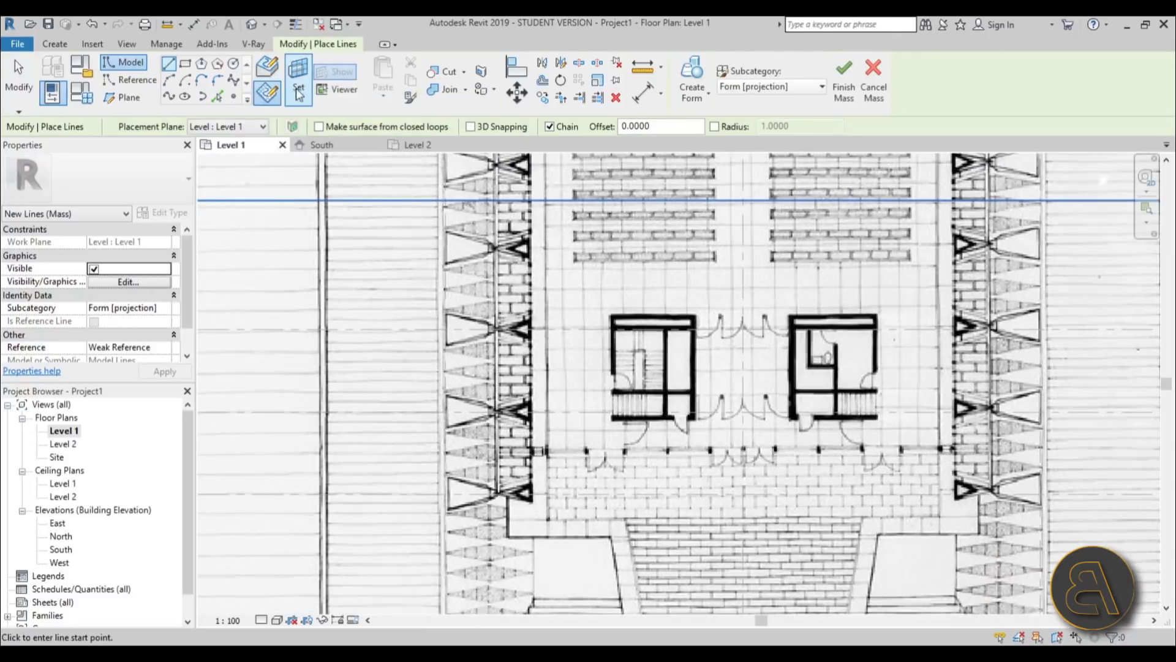
left_click(297, 89)
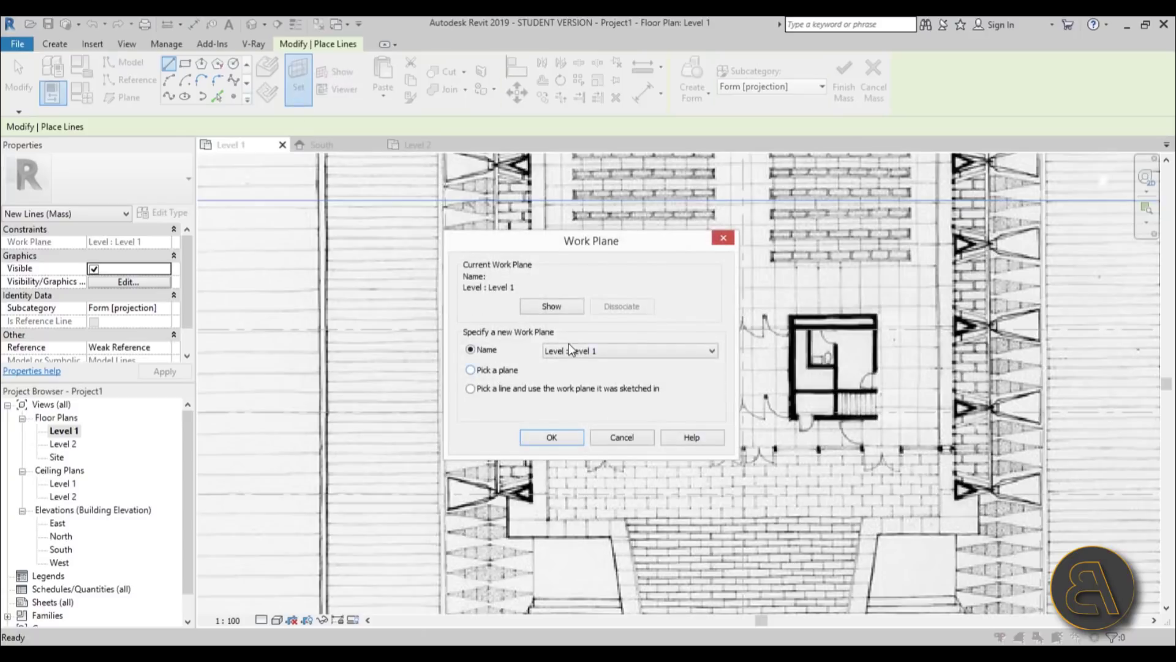
left_click(569, 348)
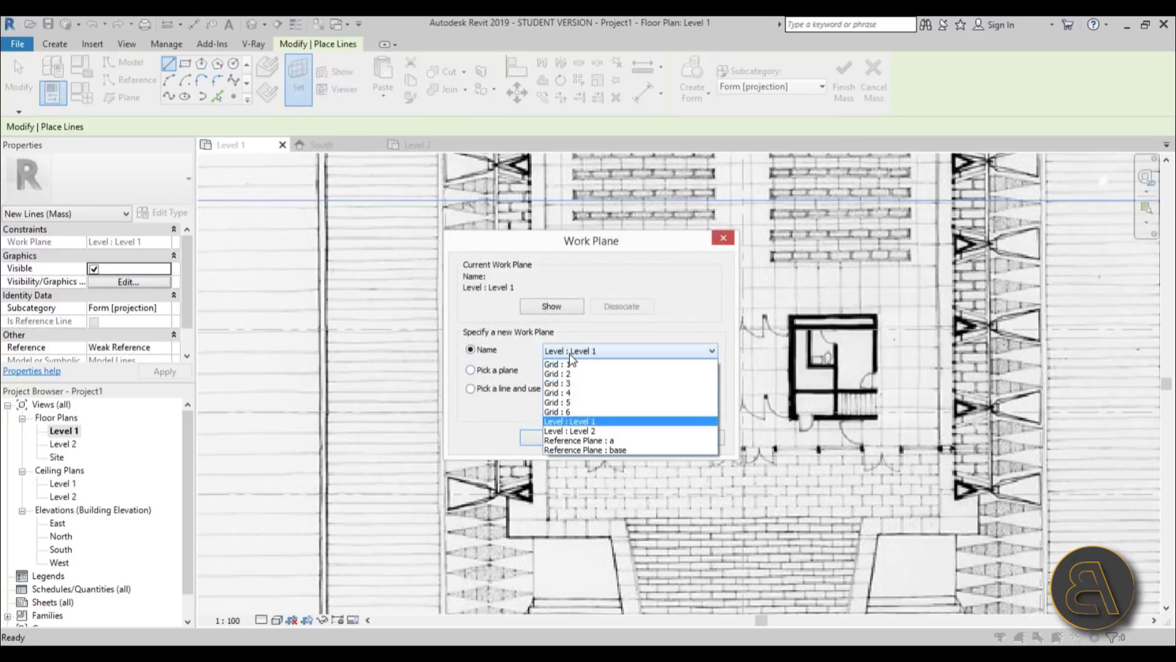
left_click(611, 450)
left_click(561, 442)
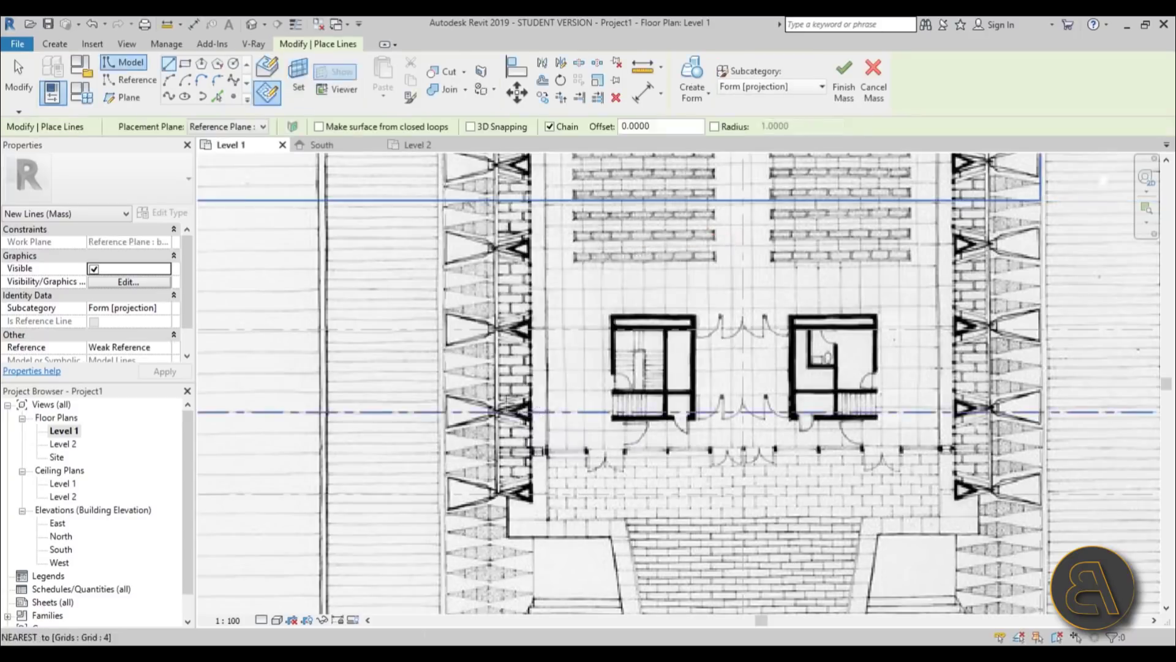
Step: Sketch a vertical model line about 3.36 m long on the west wall line, from grid 4 up to grid 6
scroll(549, 392, "down", 5)
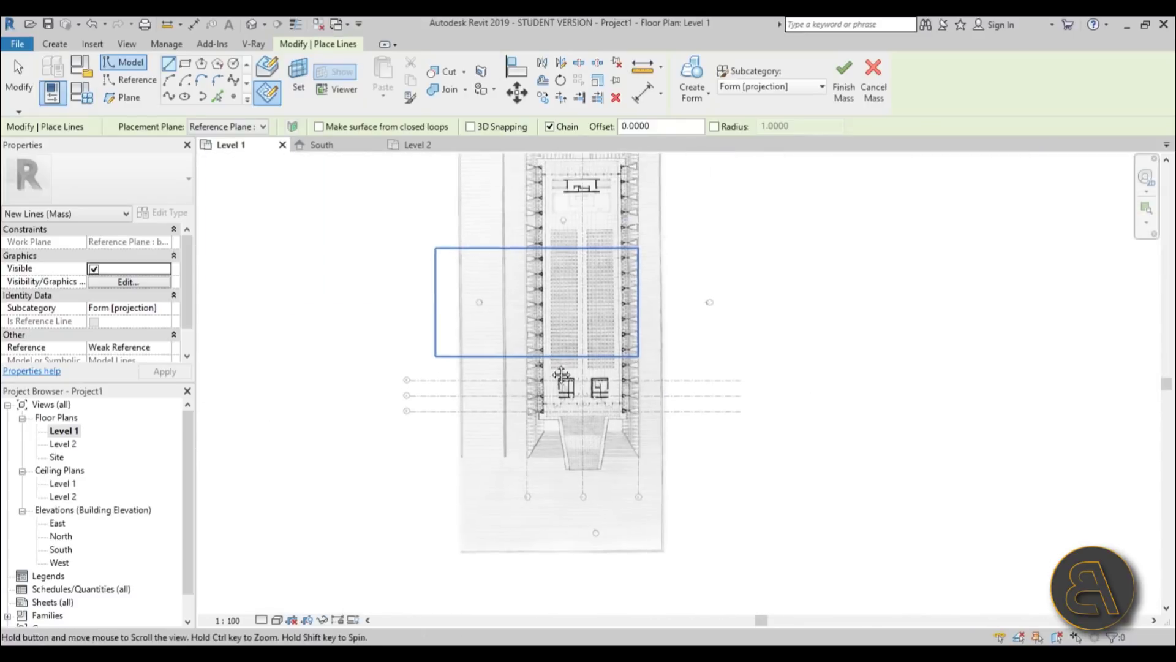
scroll(515, 284, "up", 3)
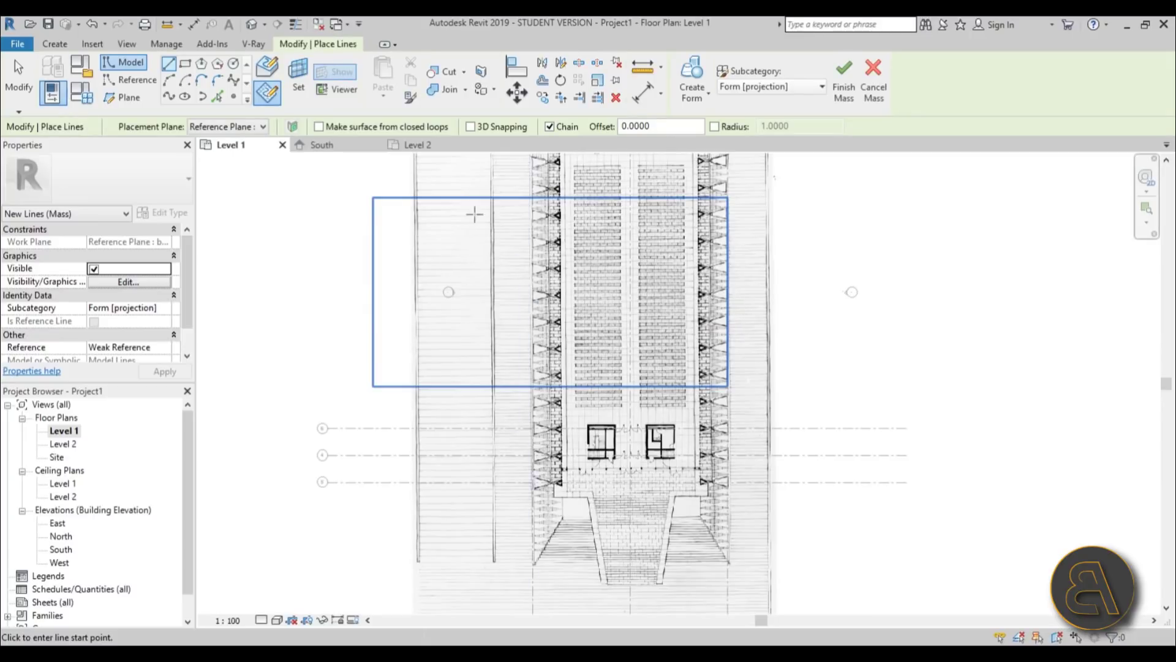
scroll(558, 239, "down", 5)
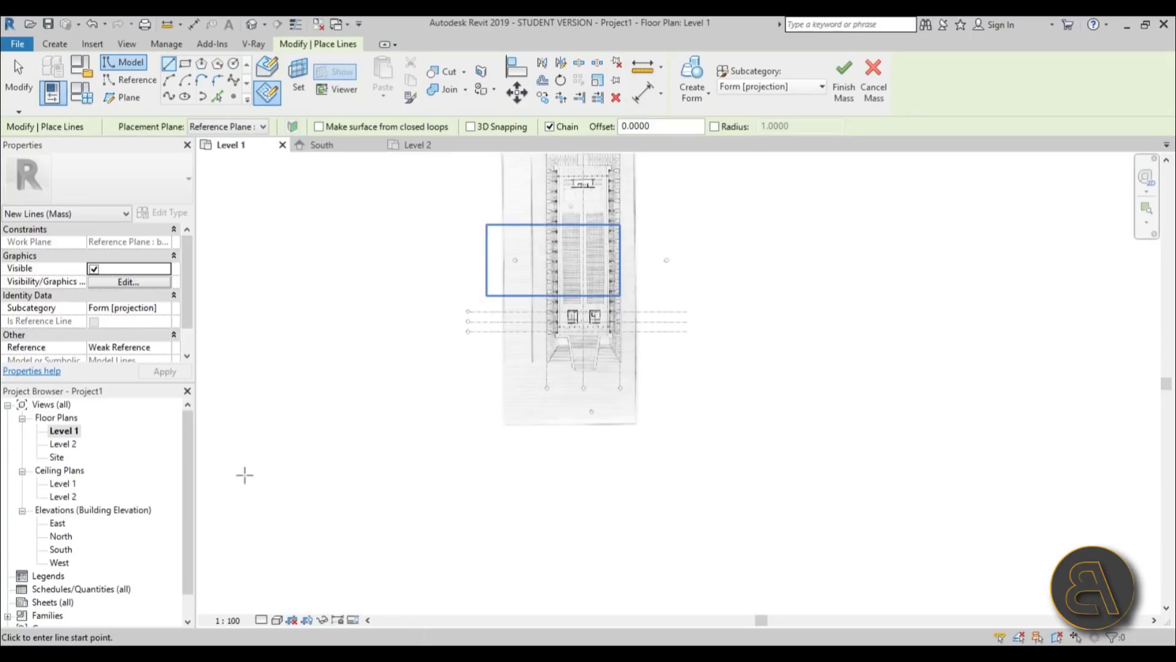
scroll(556, 277, "up", 3)
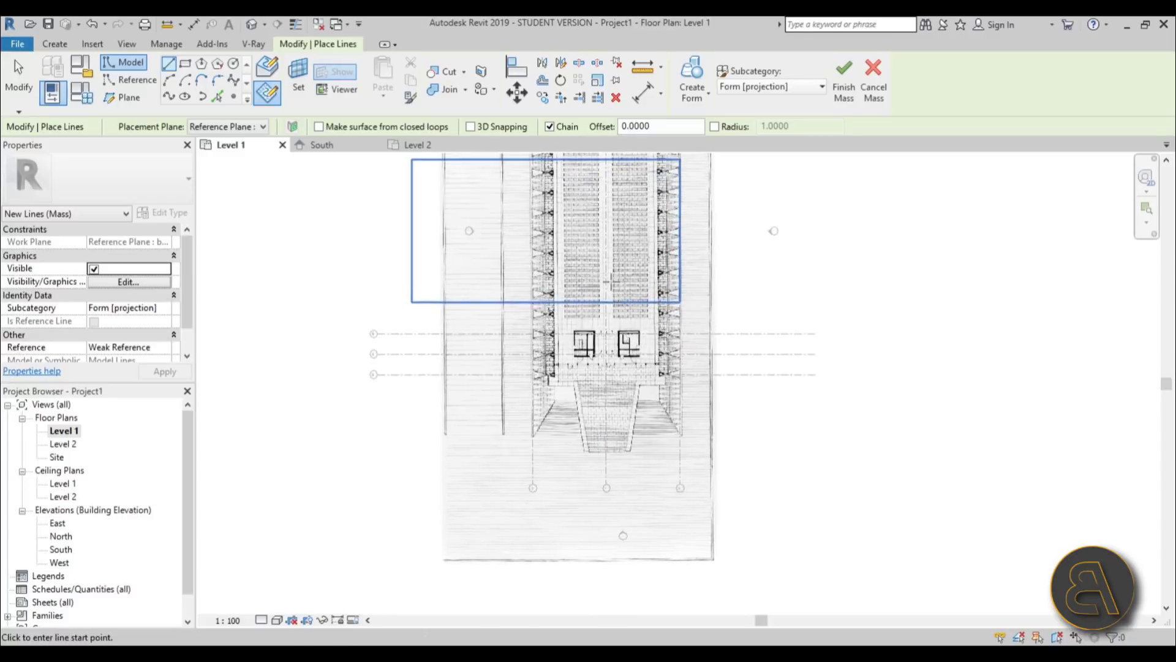
scroll(565, 401, "up", 6)
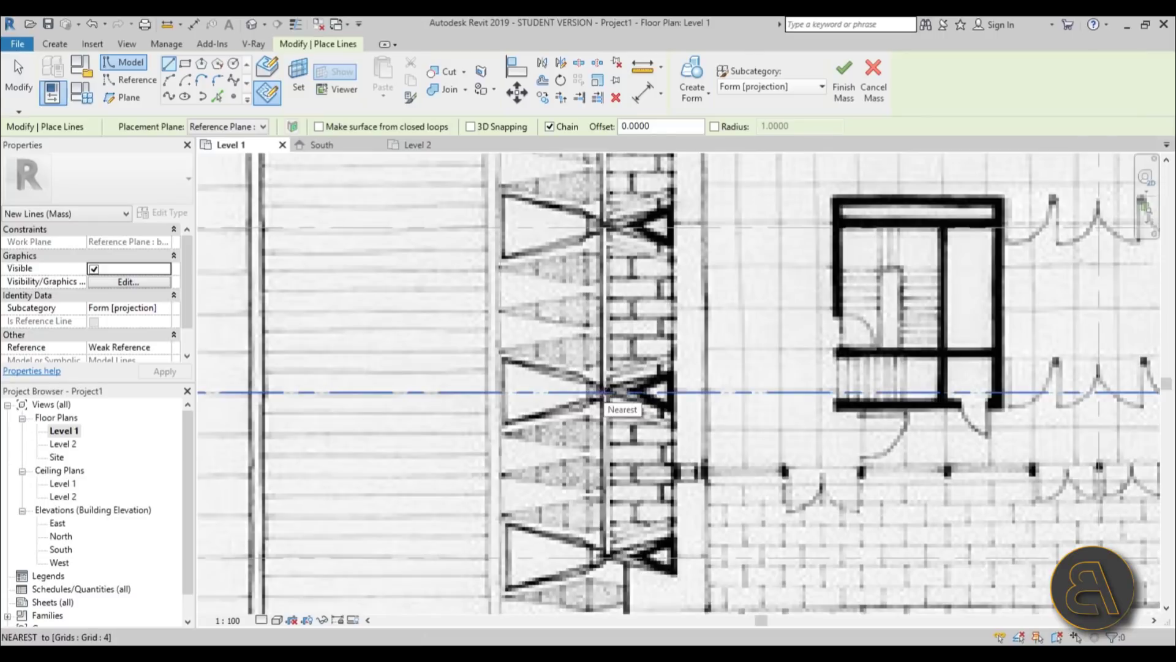
left_click(603, 392)
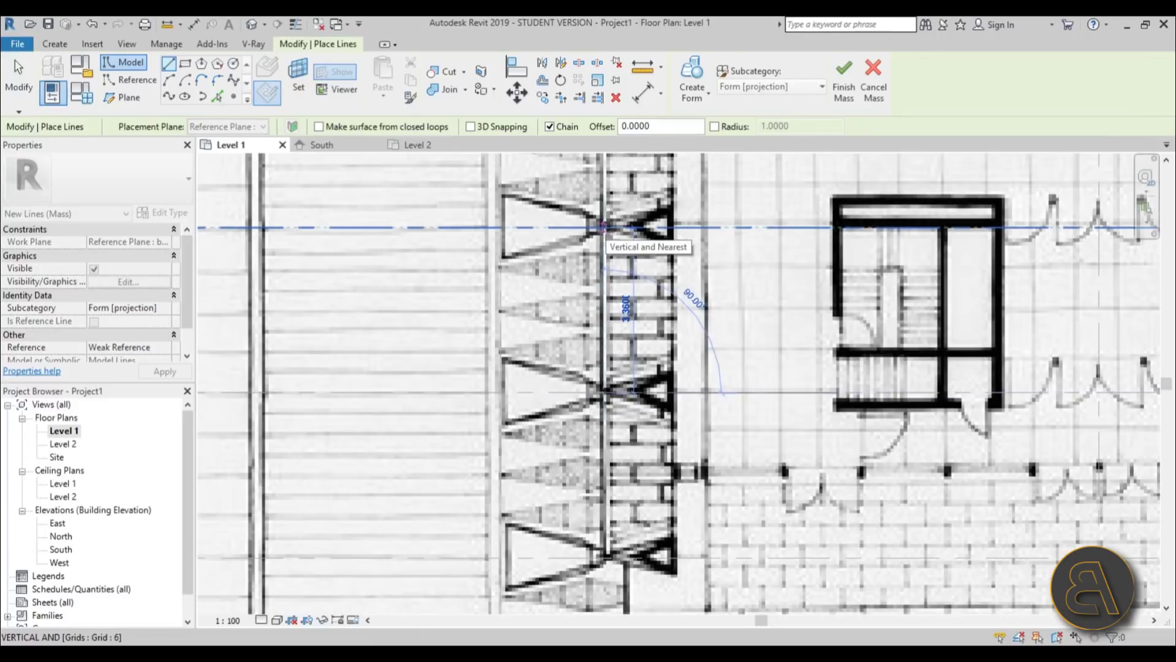
left_click(605, 233)
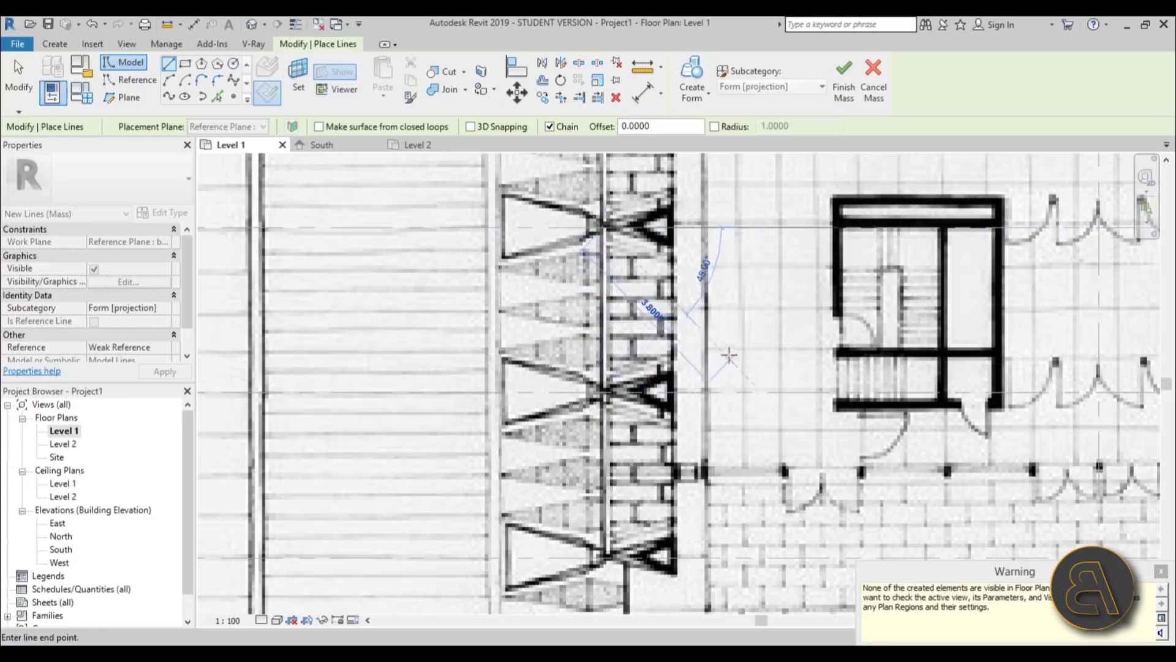
key("Escape")
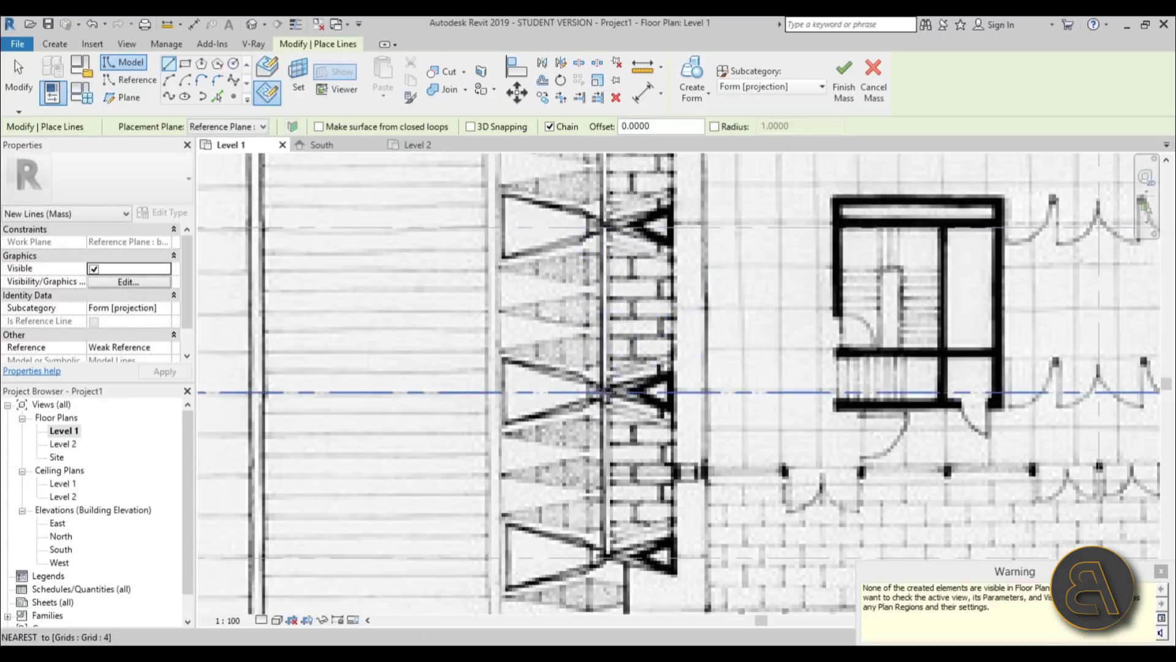
Step: Sketch a 4 m model line at 45° from the first line's grid 4 endpoint towards the building interior
left_click(605, 392)
key("Escape")
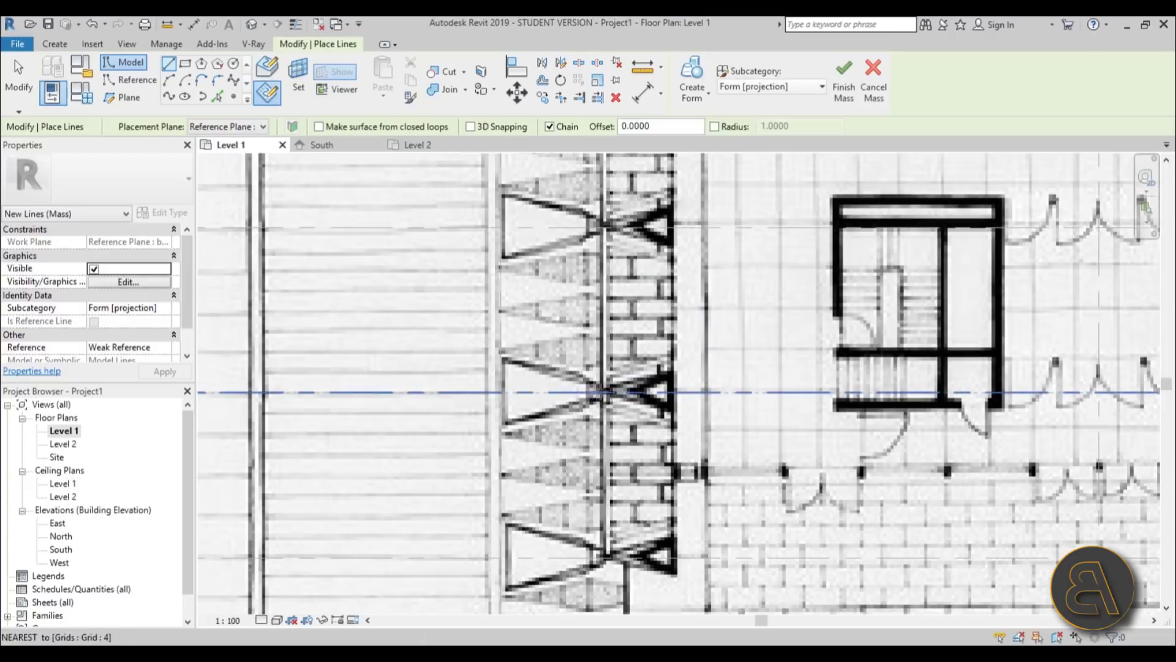
left_click(605, 392)
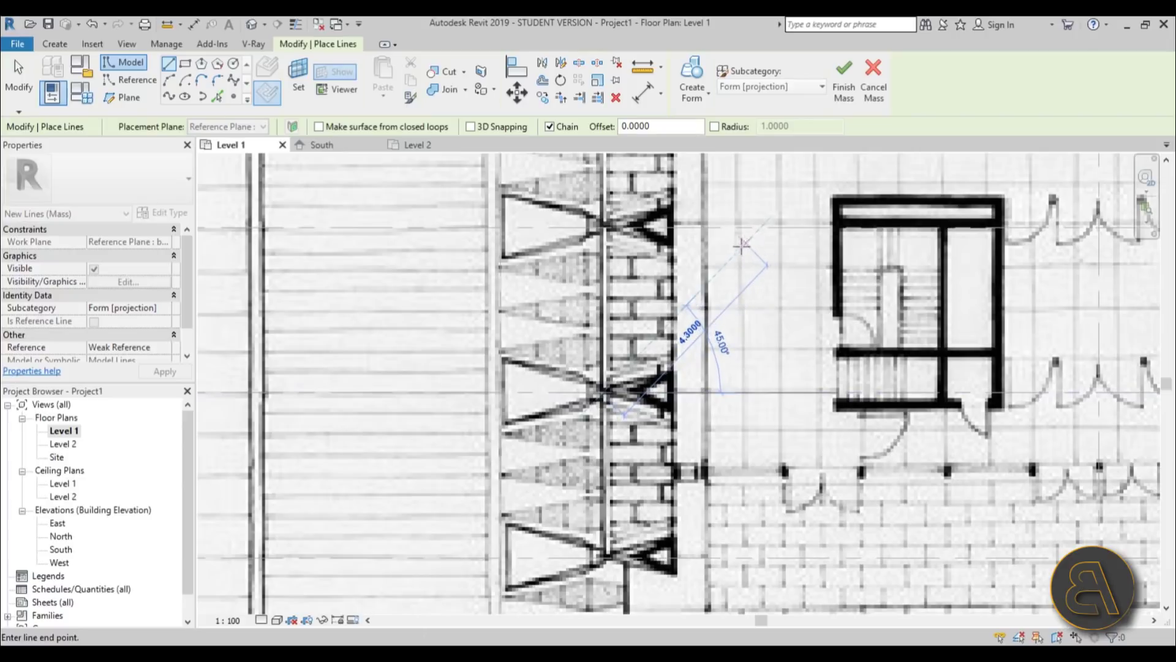
left_click(742, 245)
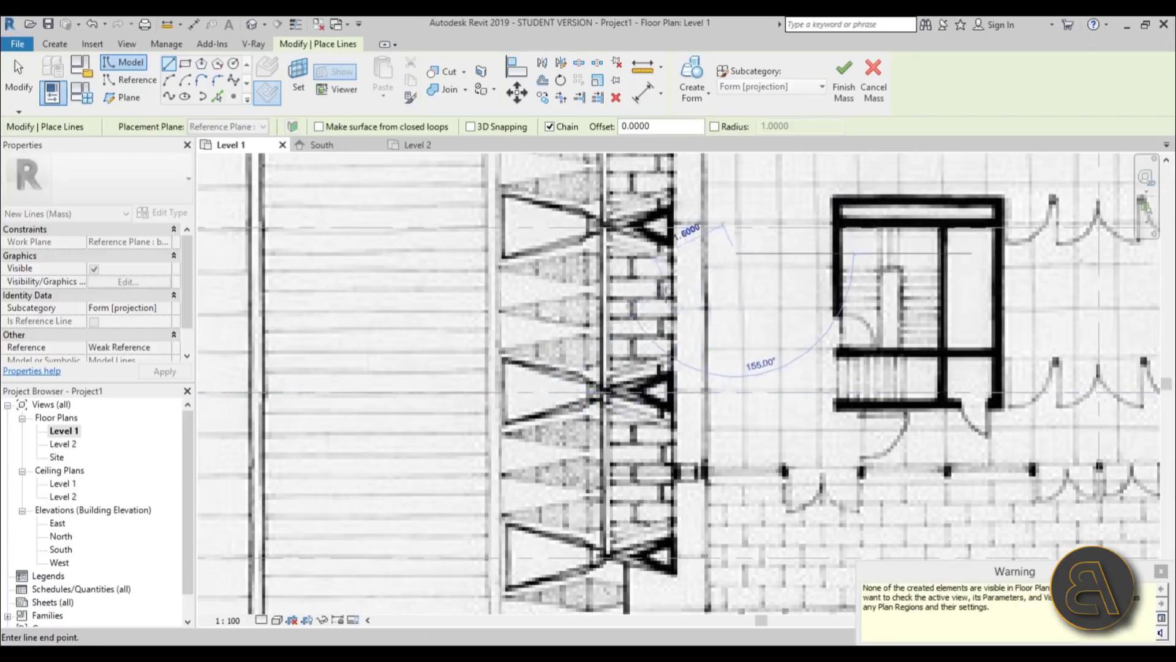
key("Escape")
key("Escape")
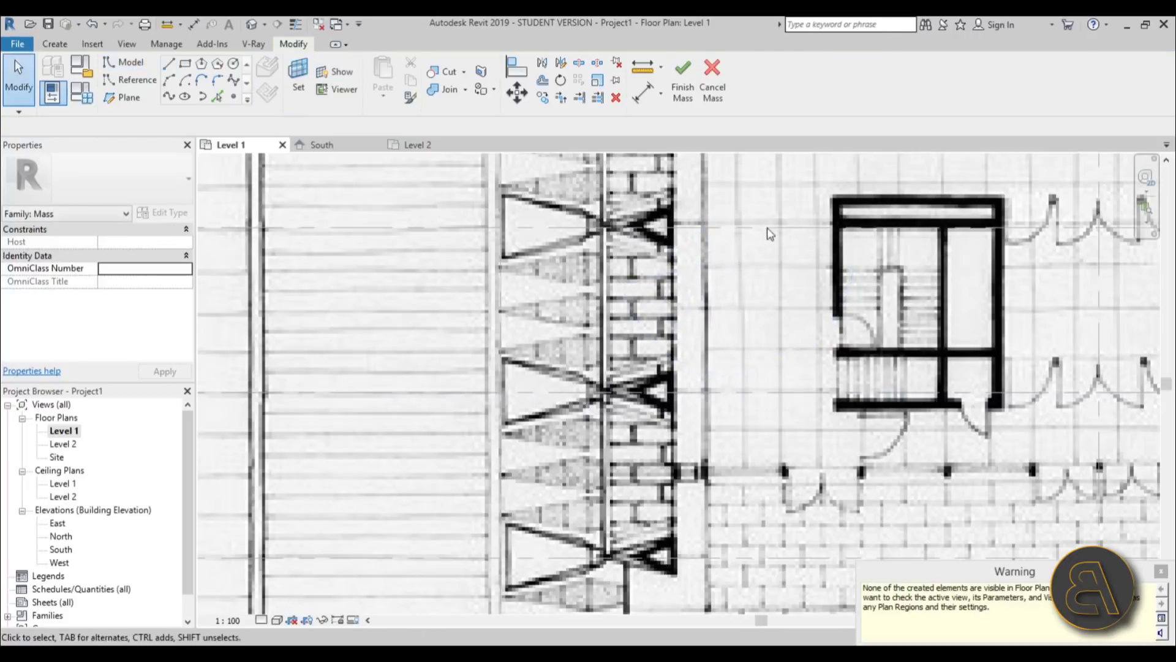
Step: Open the 3D view and inspect the lengths and angle of the two sketched model lines
left_click(253, 25)
middle_click_drag(732, 325, 653, 432, "shift")
scroll(652, 429, "up", 9)
left_click(592, 380)
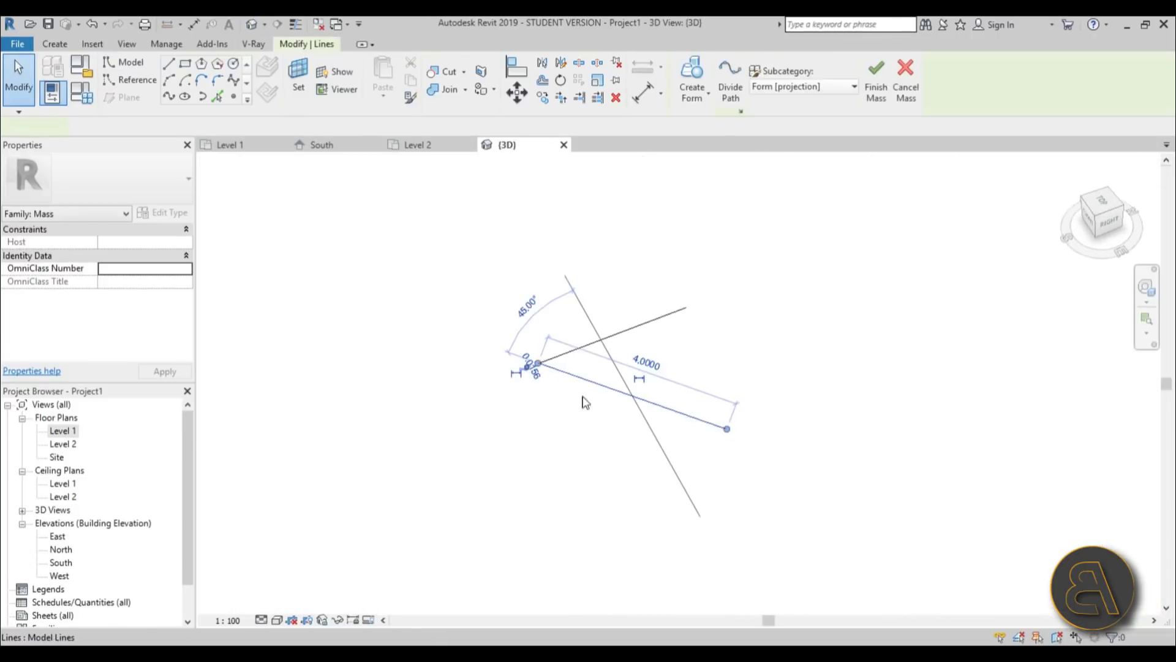
left_click(551, 359)
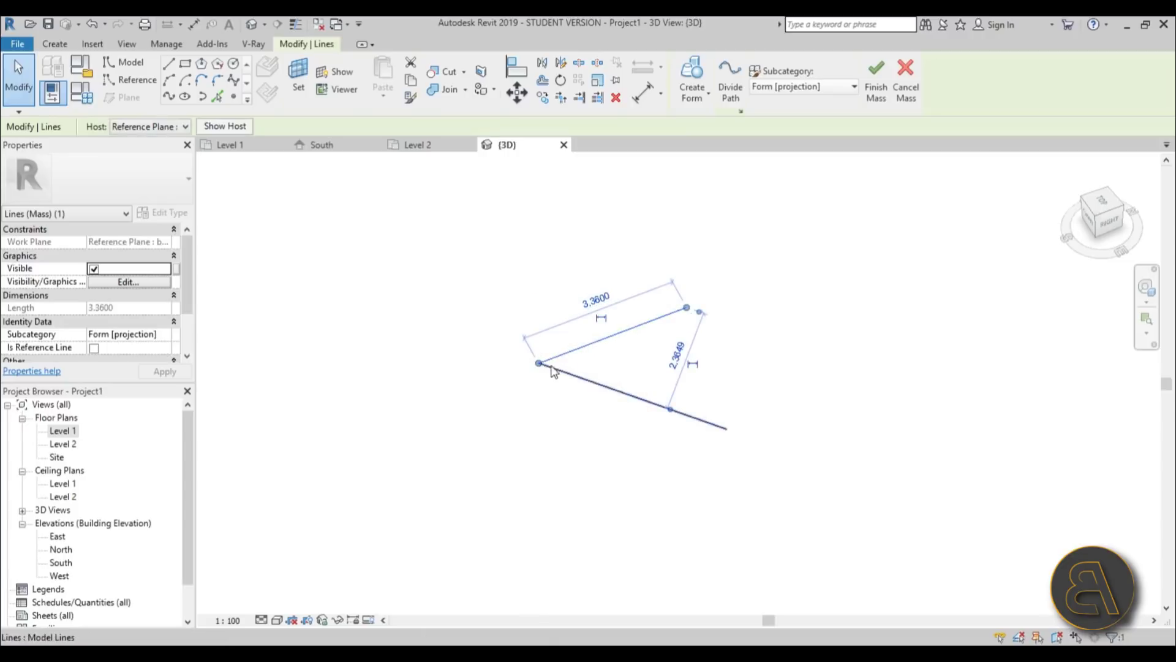
left_click(666, 385)
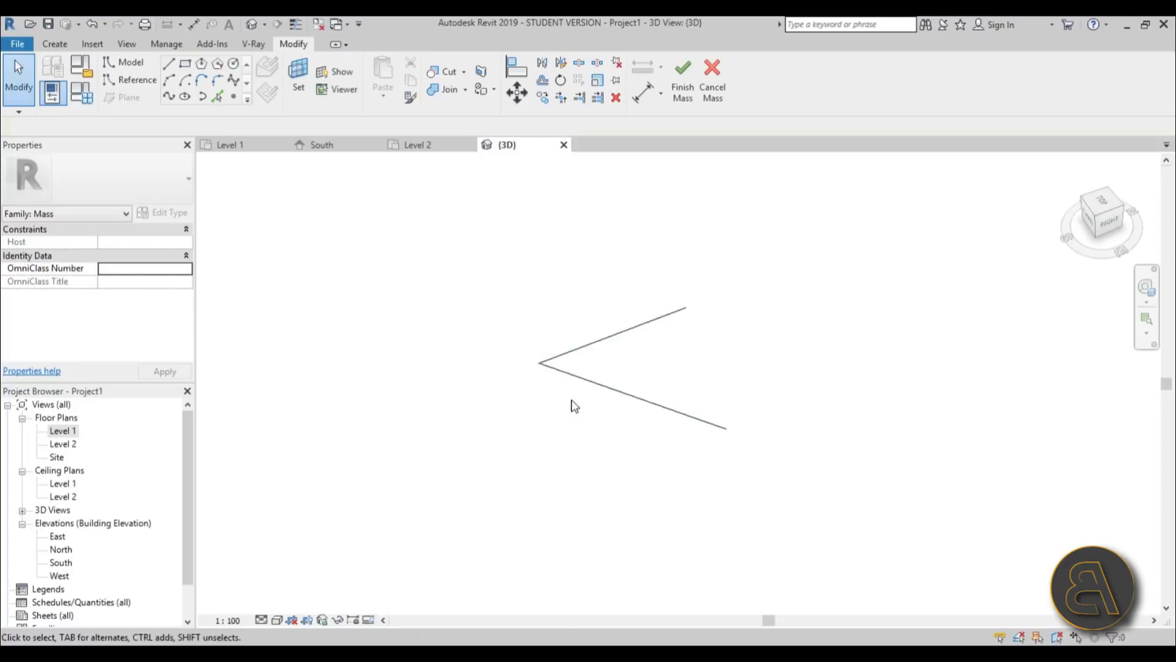
left_click(695, 420)
key("d")
key("m")
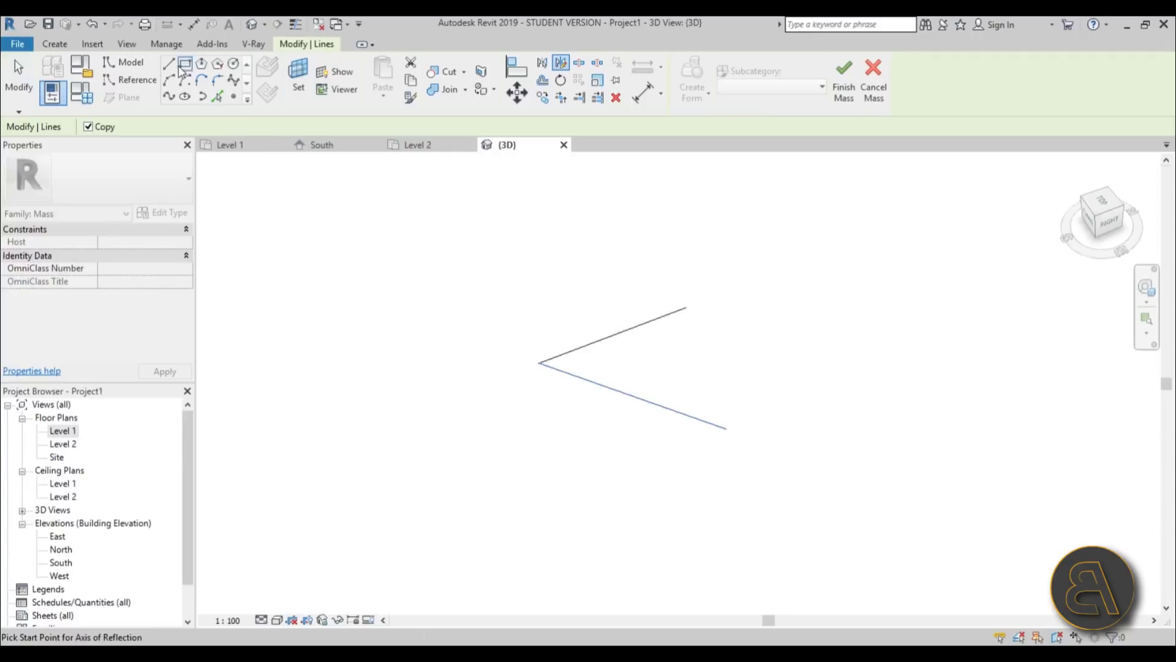
Step: Set the 3D view's work plane to "Reference Plane : base"
left_click(298, 80)
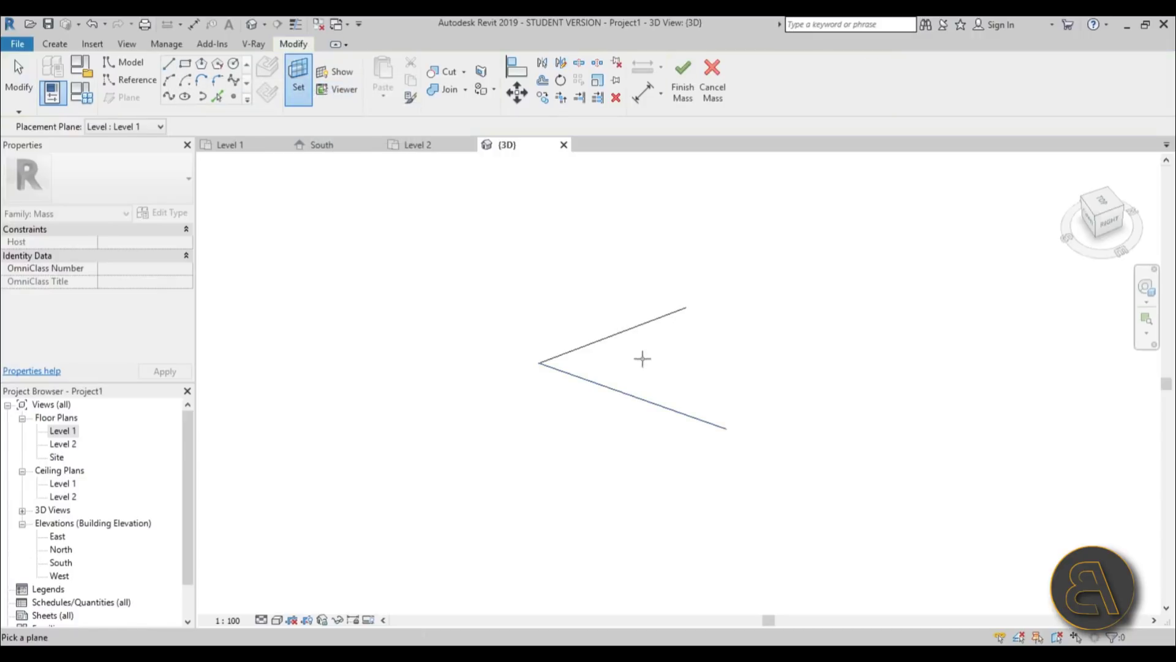
key("Escape")
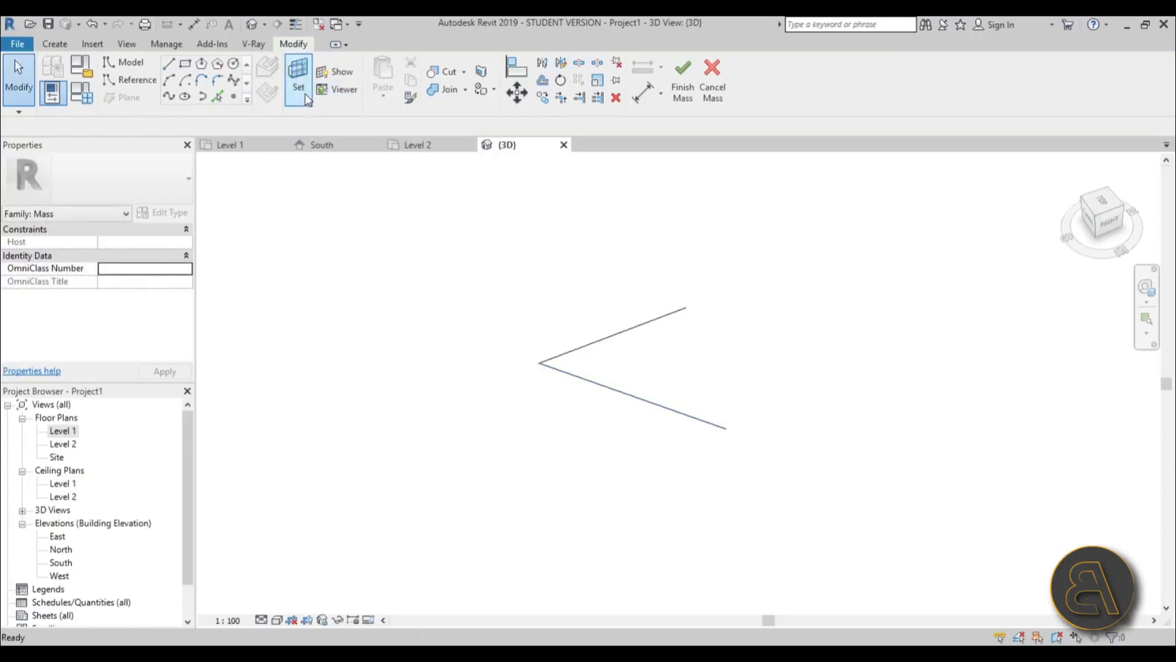
left_click(120, 125)
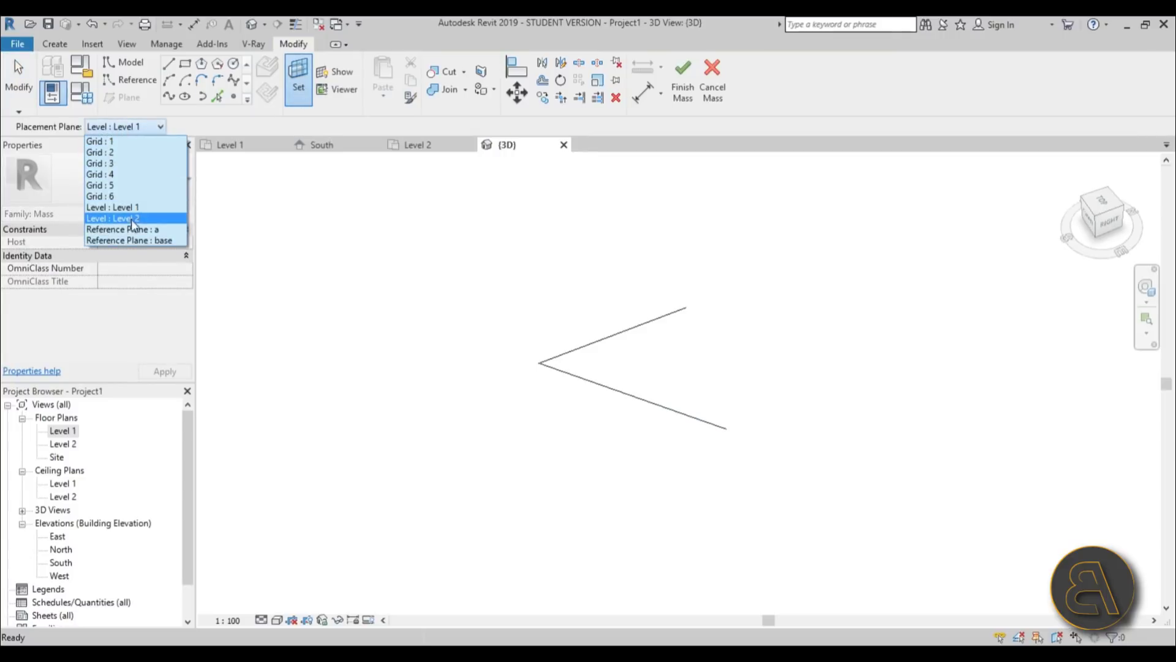
left_click(124, 239)
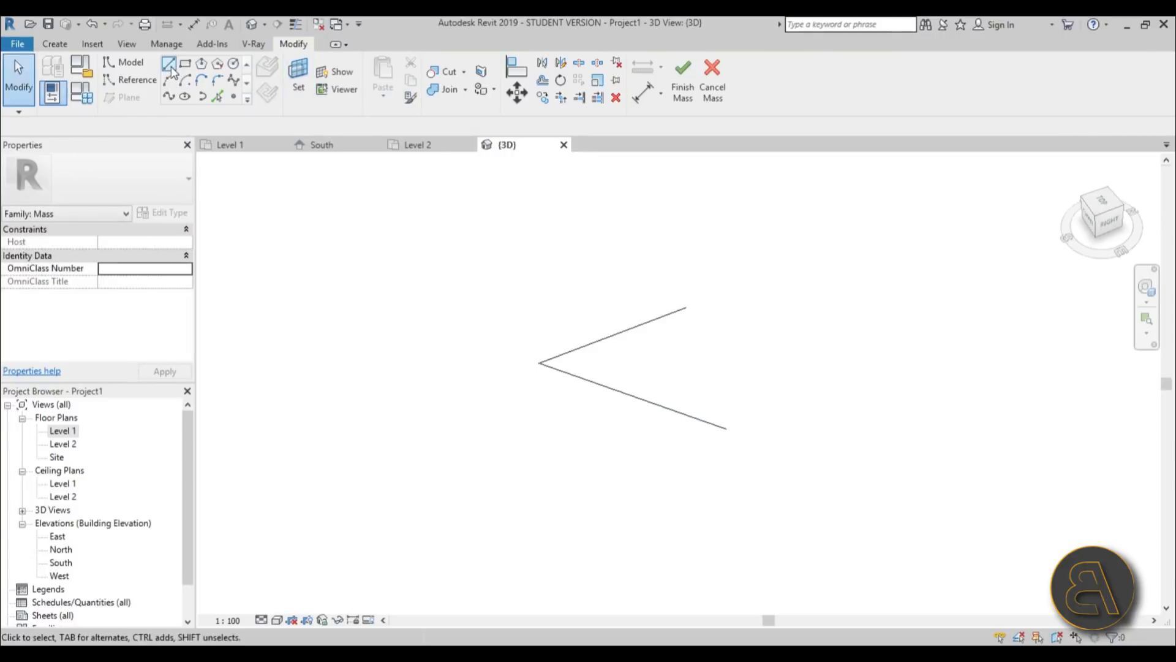
Step: Mirror a copy of the 45° line about a drawn axis perpendicular to the first line through its midpoint
left_click(585, 380)
key("d")
key("m")
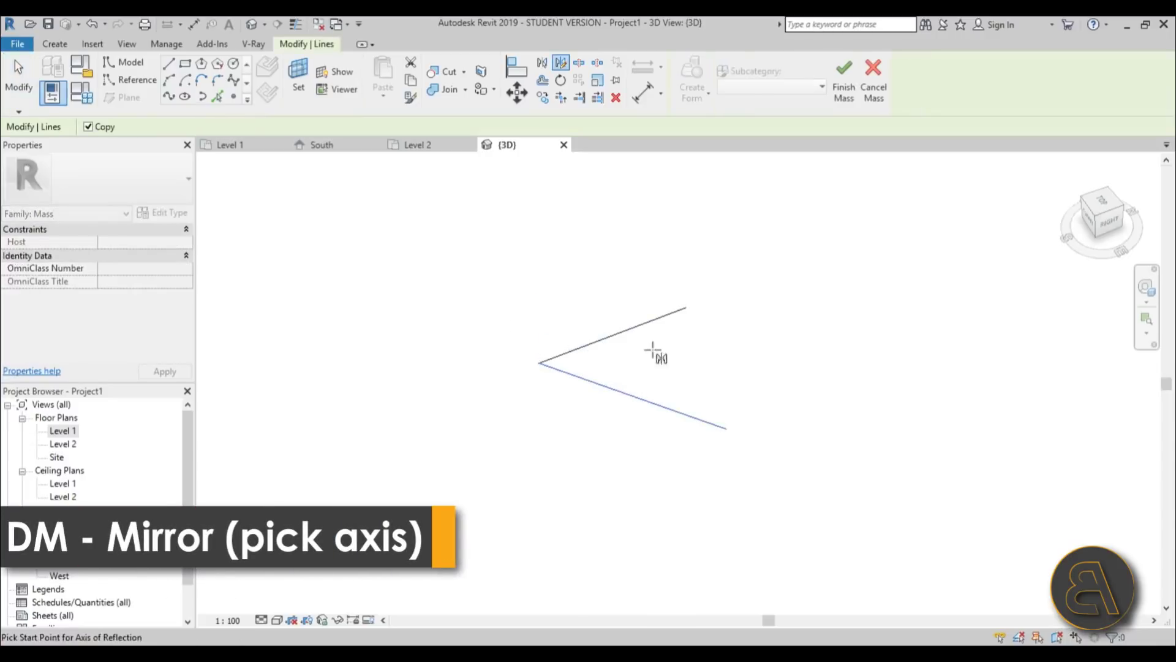
left_click(617, 336)
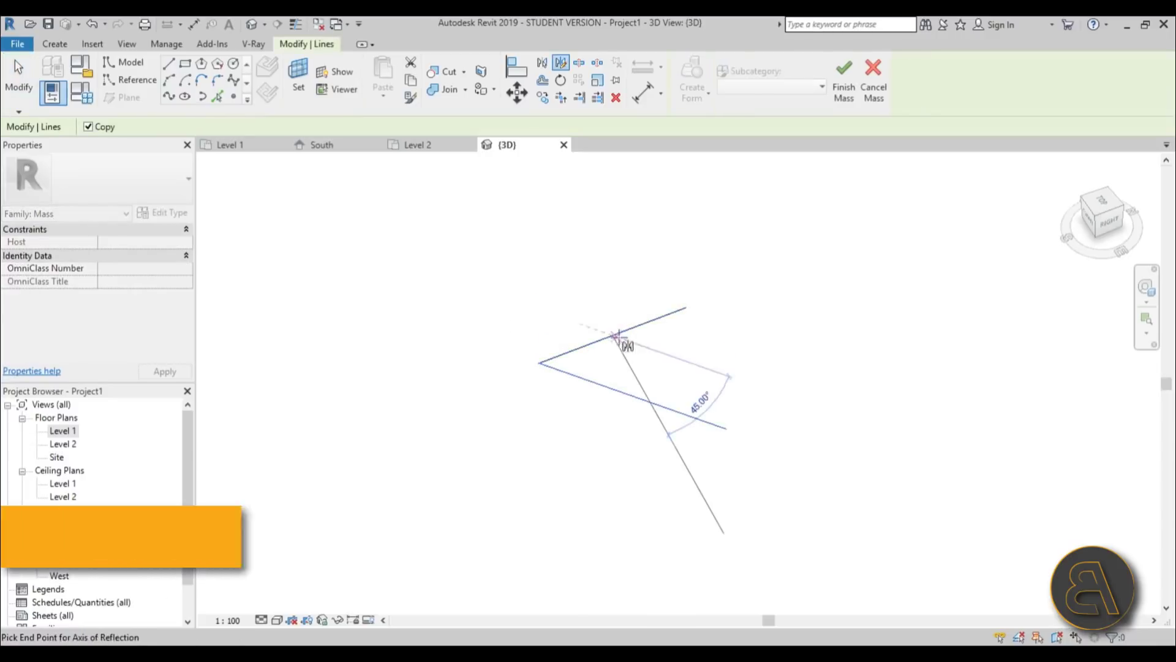
left_click(659, 422)
key("Escape")
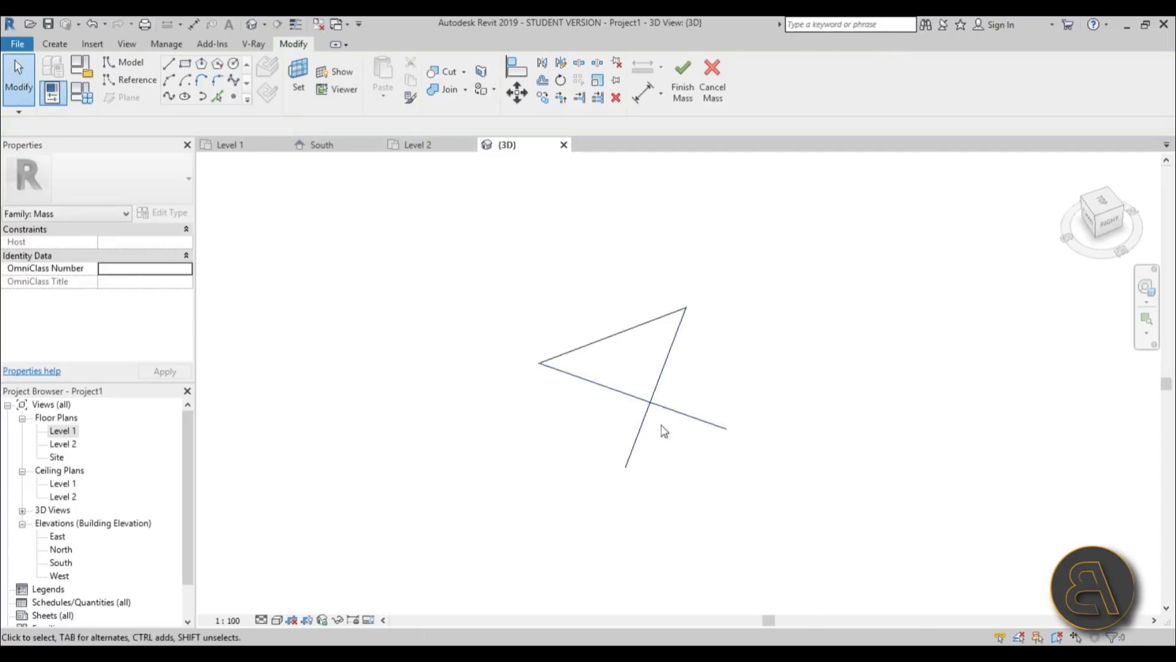
Step: Trim the two crossing 45° lines to a corner so they close the triangle, and select both of them
scroll(649, 422, "up", 3)
left_click(643, 407)
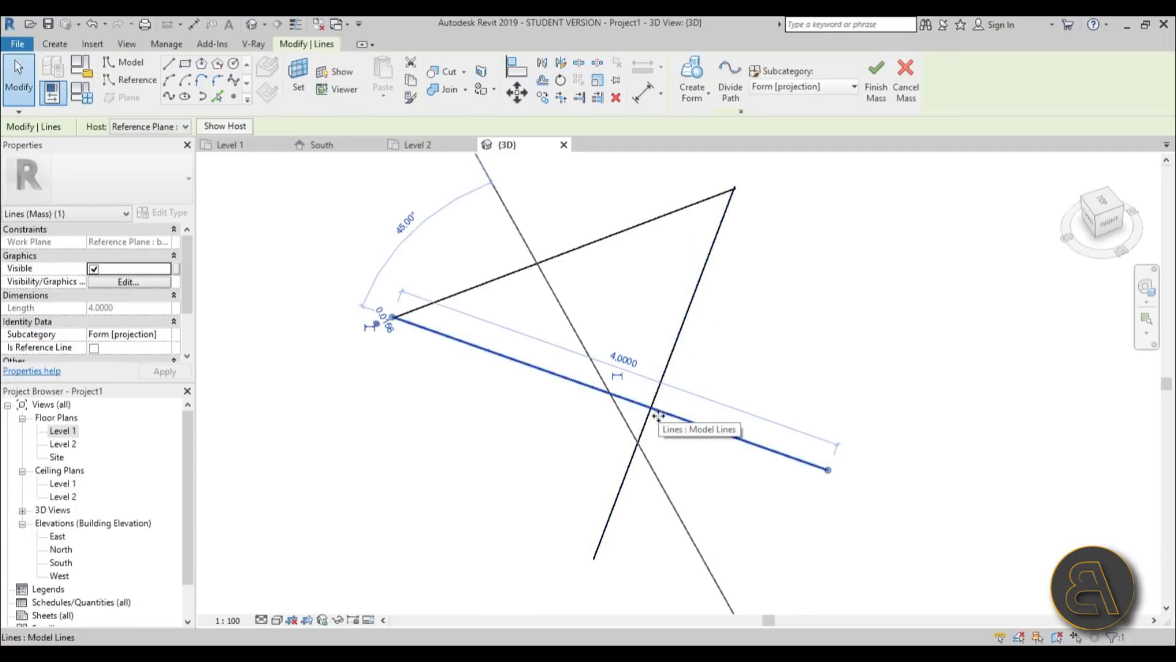
left_click(659, 433)
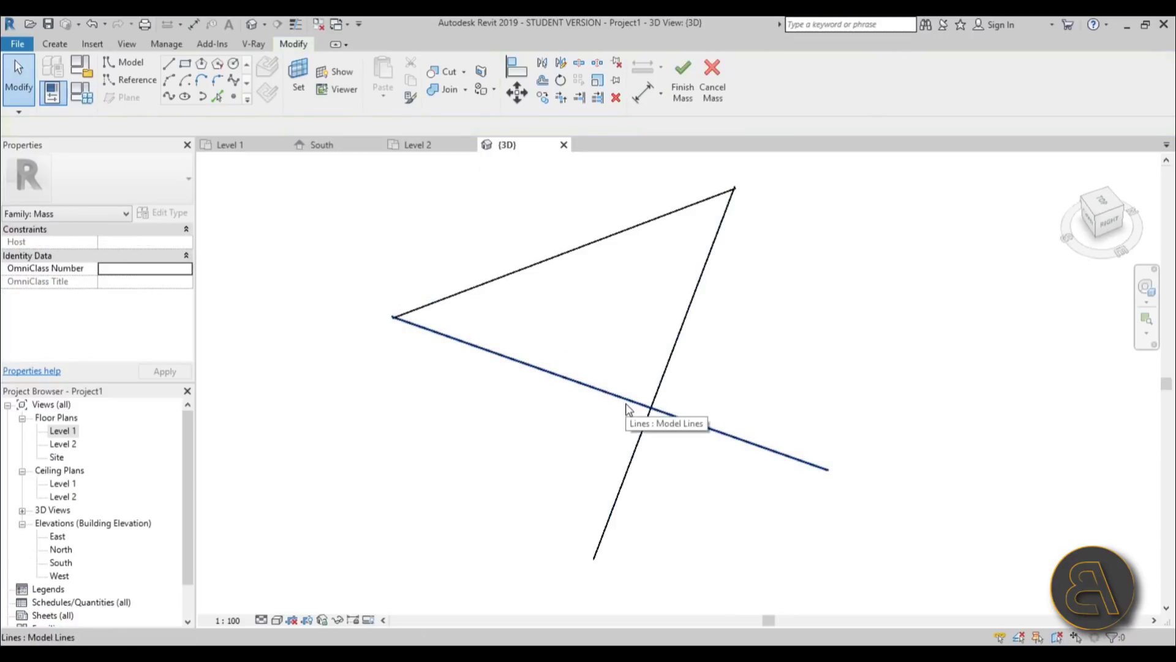
key("t")
key("r")
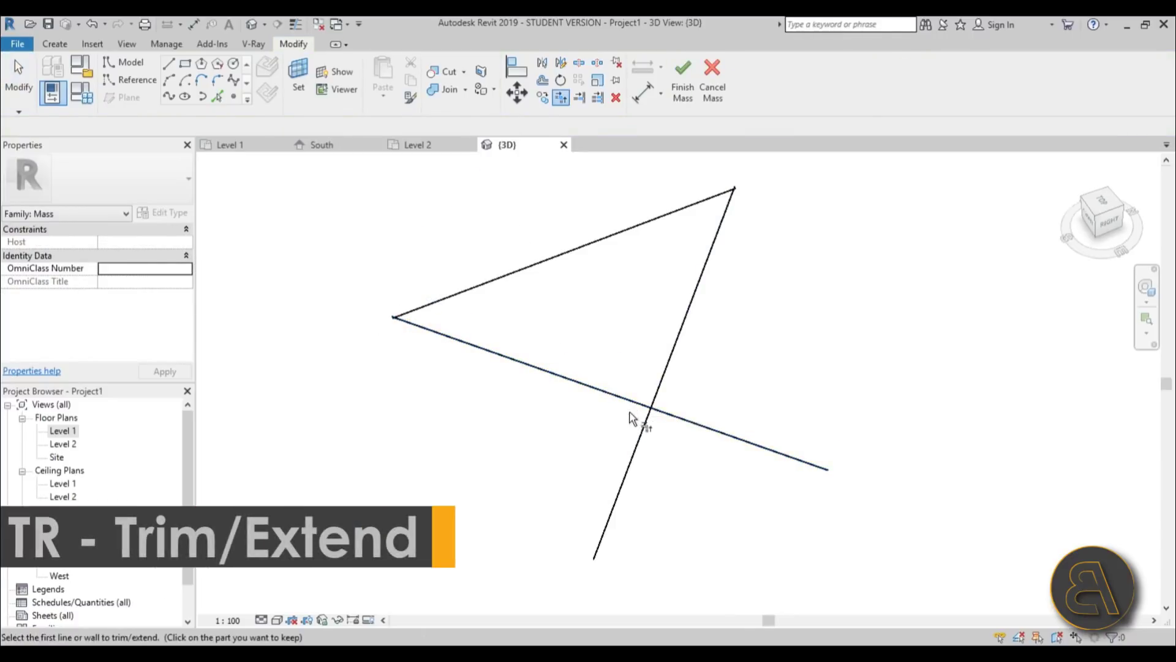
left_click(649, 404)
left_click(651, 395)
key("Escape")
key("Tab")
left_click(658, 381)
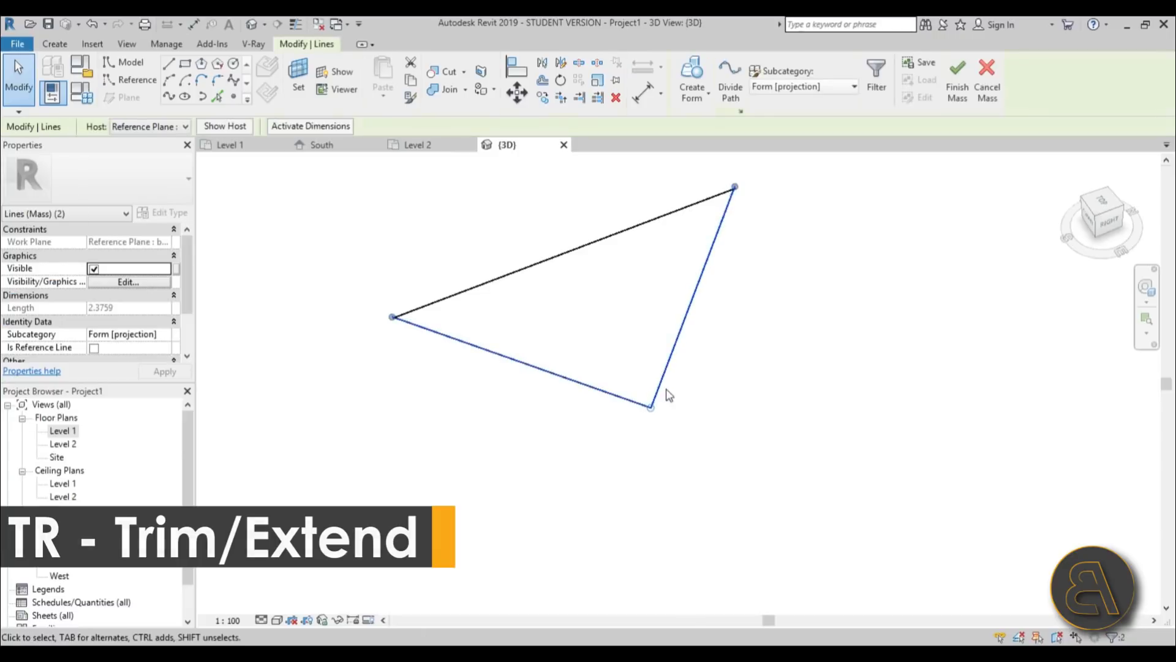
Step: Delete the triangle's longest line and one of its 45° lines, keeping only the other 45° line
left_click(682, 391)
left_click(658, 387)
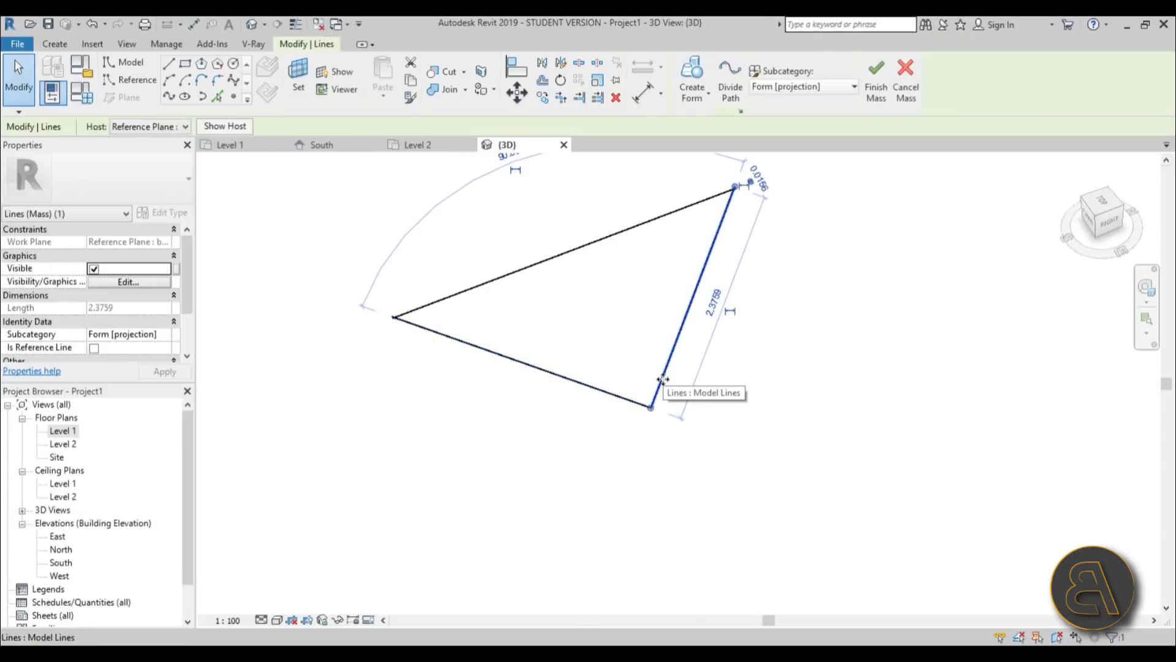
key("Delete")
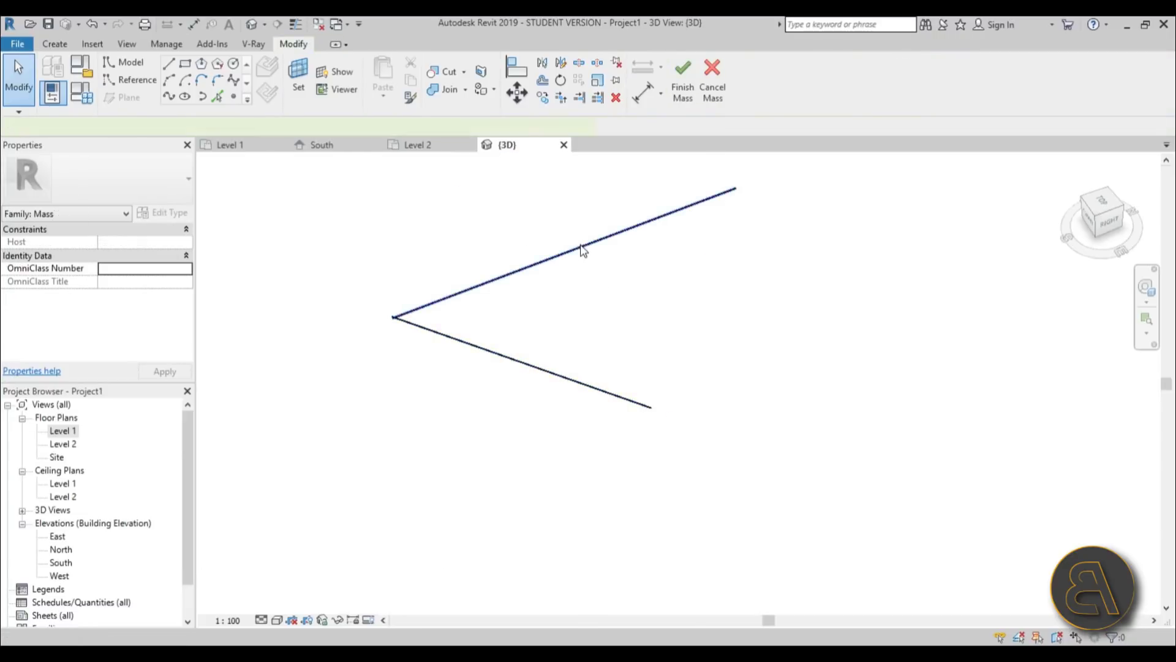
left_click(580, 250)
key("Delete")
Step: Create a surface form from the remaining 45° line
left_click(540, 371)
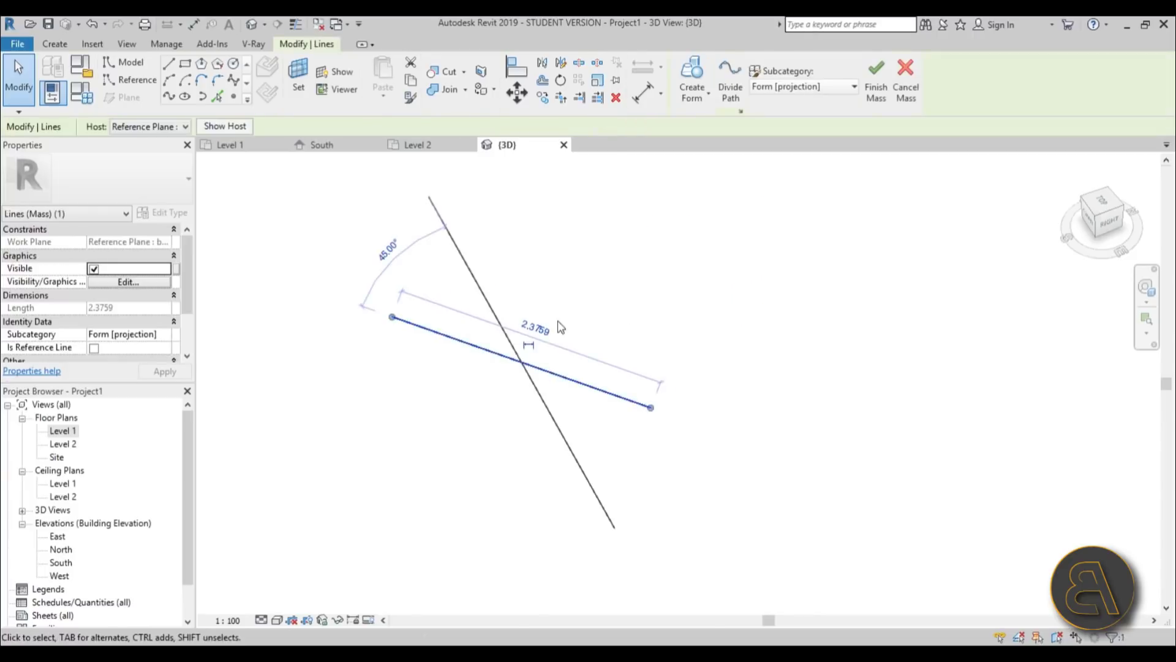
scroll(560, 327, "down", 3)
scroll(539, 379, "up", 2)
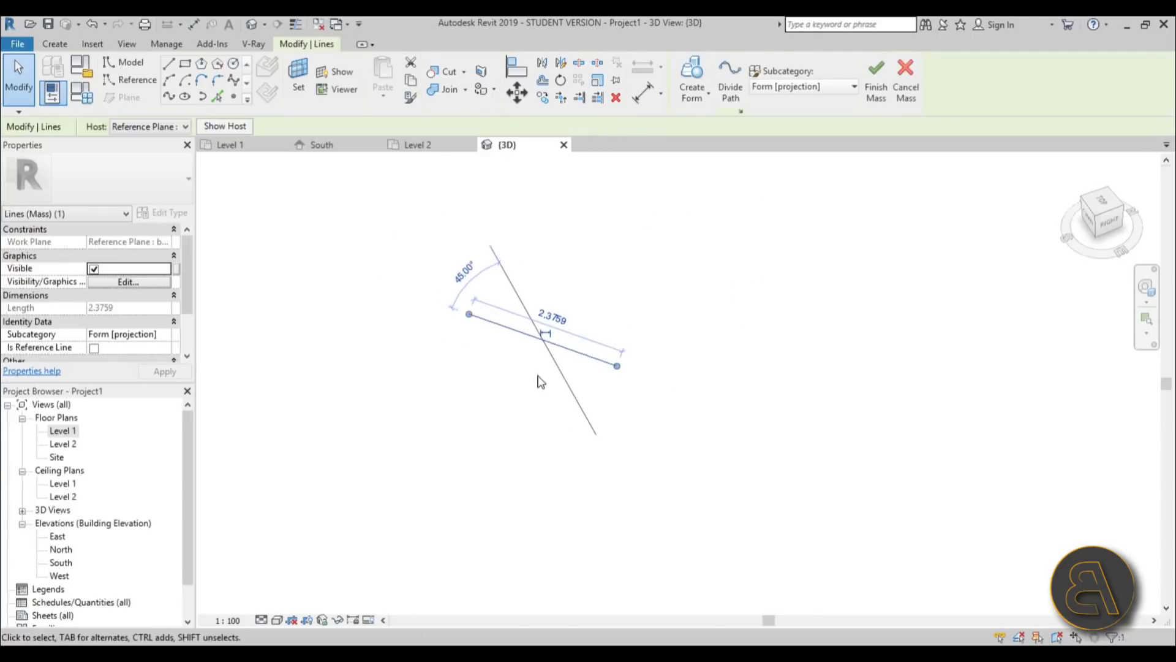
scroll(536, 392, "down", 3)
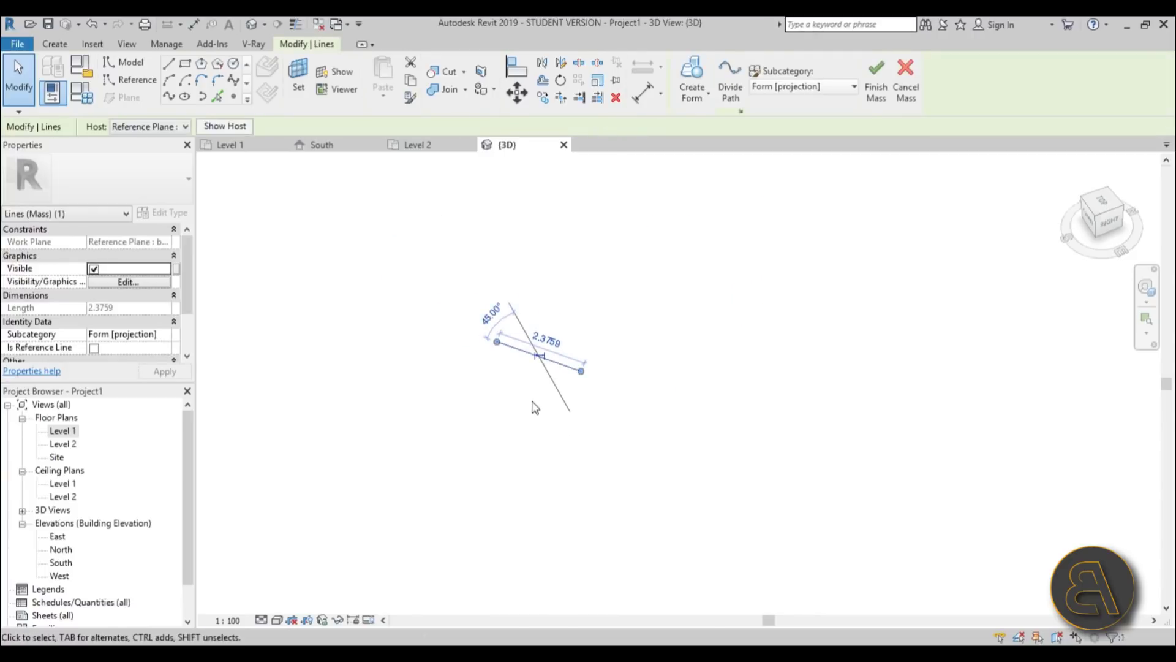
left_click(697, 88)
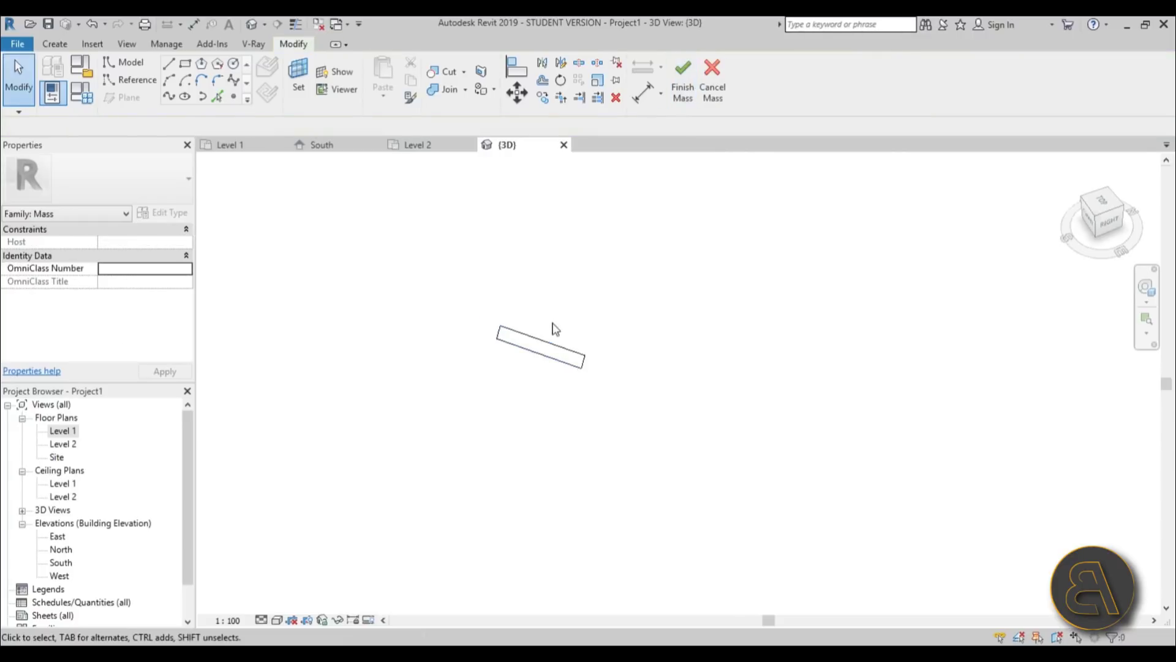
Step: Stretch the surface's upper edge along the spire's slope to a length of about 29.3
middle_click_drag(576, 422, 646, 312, "shift")
left_click_drag(555, 310, 612, 166)
scroll(585, 452, "down", 3)
middle_click_drag(586, 453, 459, 530)
left_click_drag(480, 400, 571, 150)
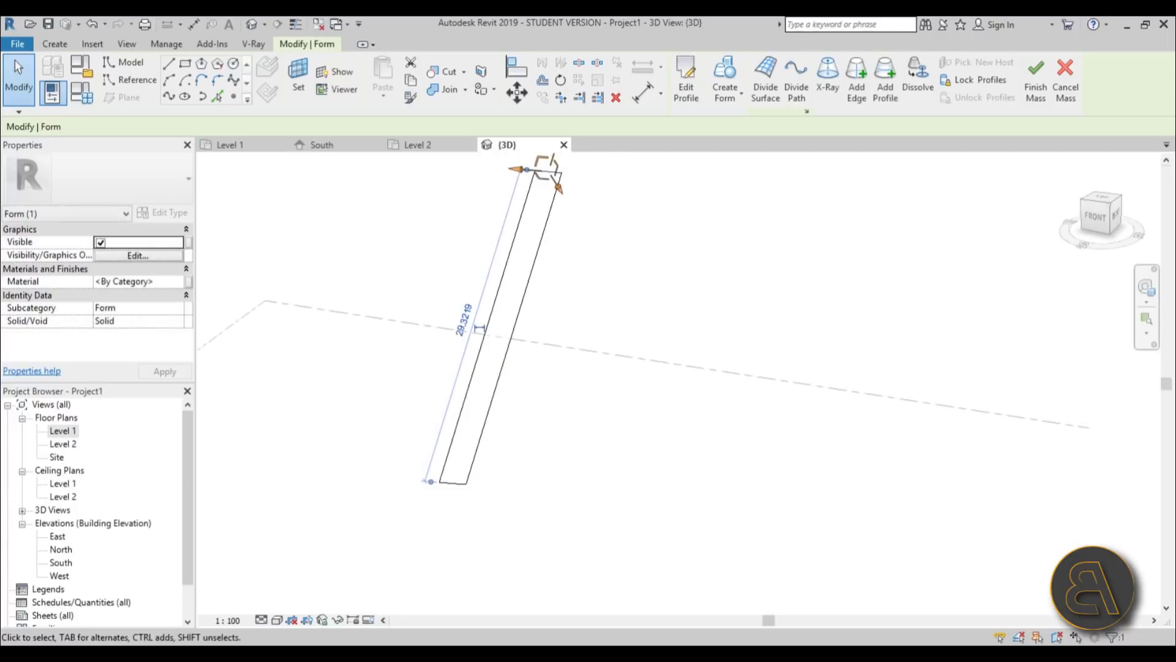
Step: Open the Air Force Academy Chapel photo from the desktop, examine the spire shapes, and return to Revit
left_click_drag(552, 32, 646, 54)
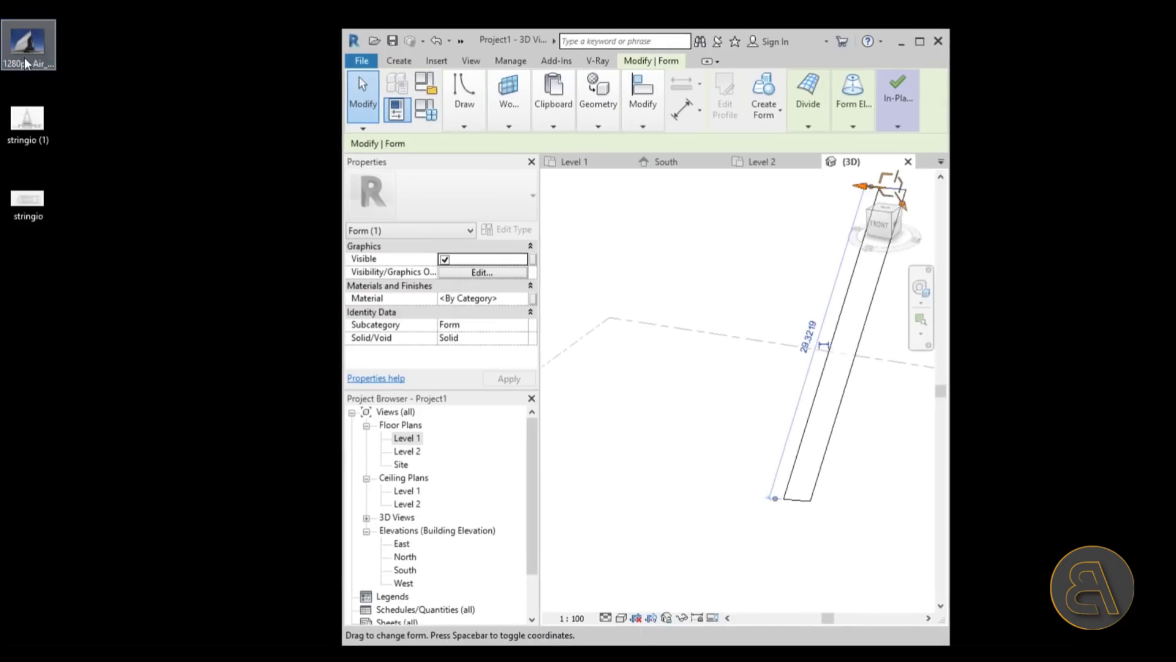
double_click(27, 43)
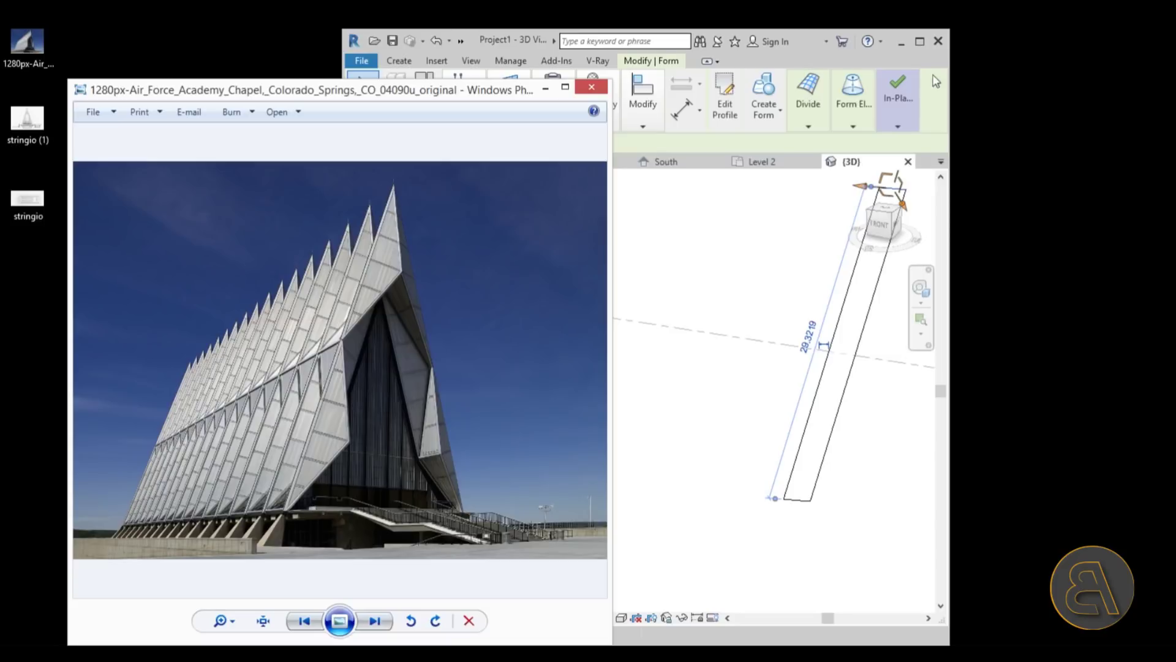
left_click(918, 42)
left_click(576, 325)
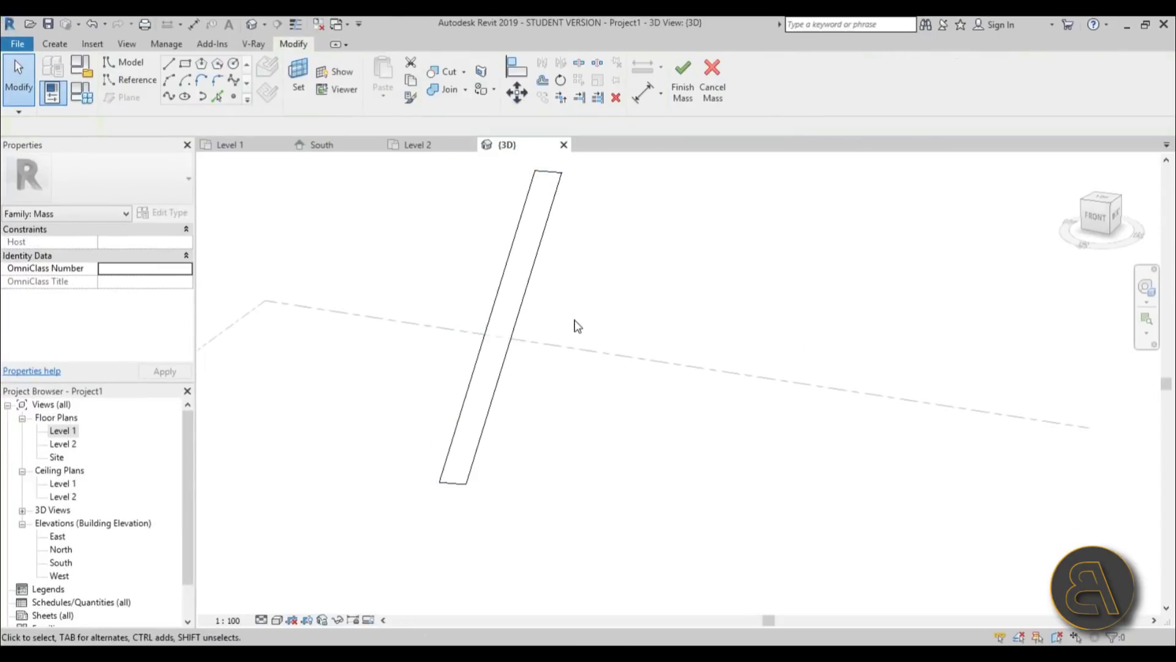
Step: Try to widen the surface in the South elevation by moving its outer edge to the sloped reference plane, and undo it
middle_click_drag(545, 412, 634, 444, "shift")
double_click(71, 563)
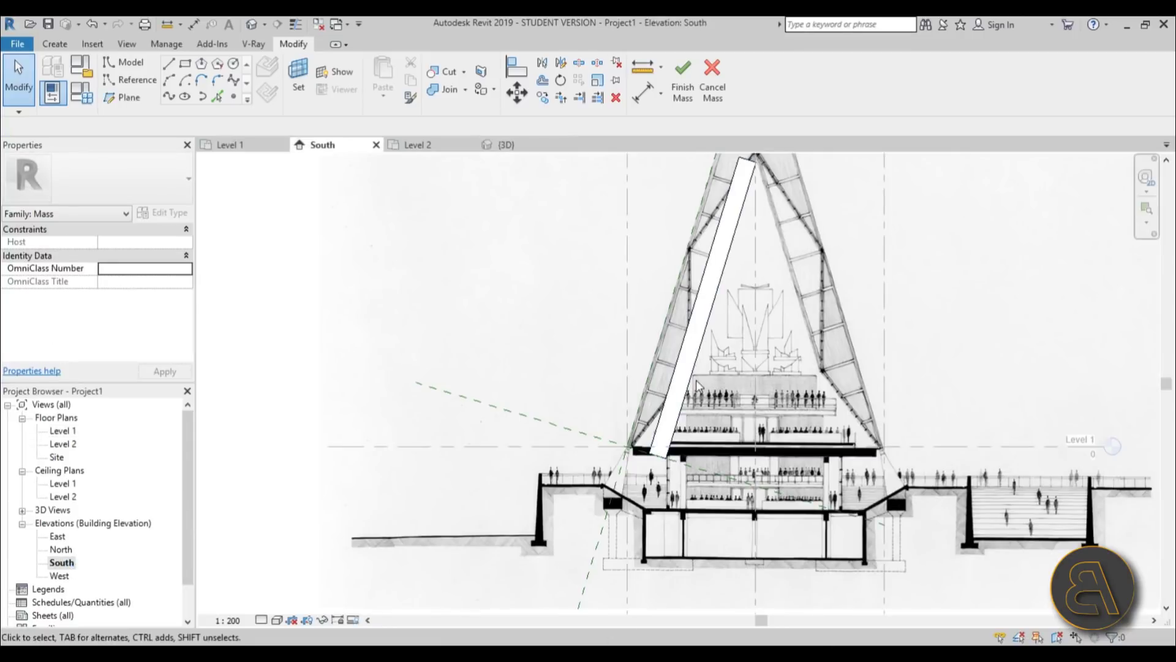
left_click(693, 380)
scroll(729, 358, "up", 3)
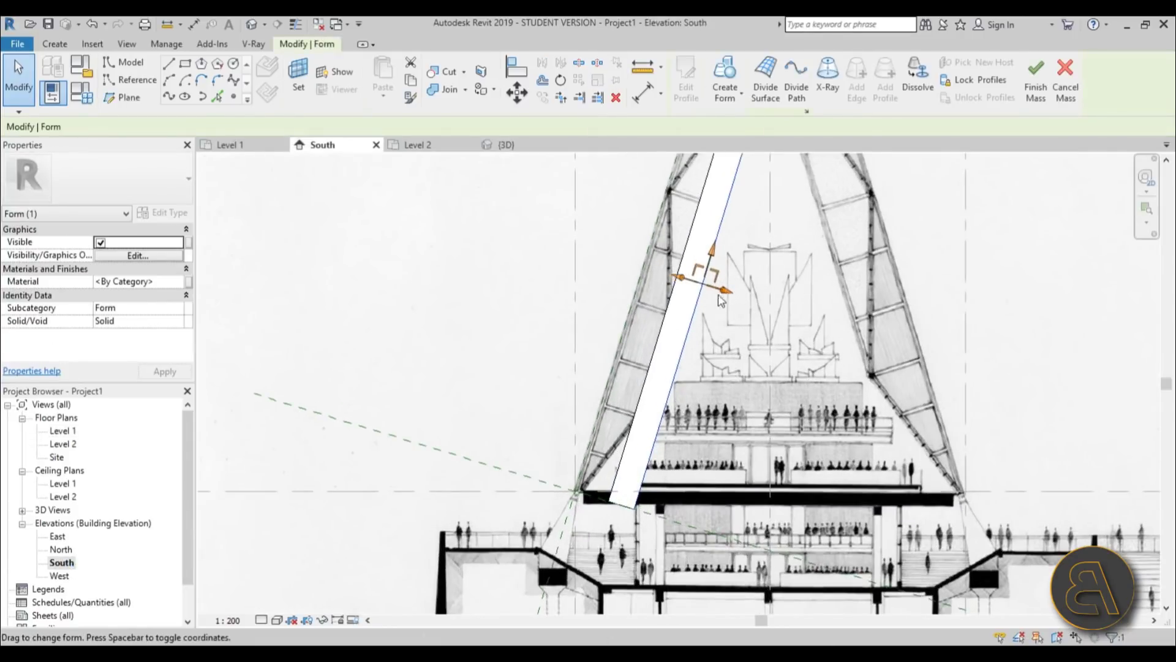
left_click(713, 311)
left_click(657, 336)
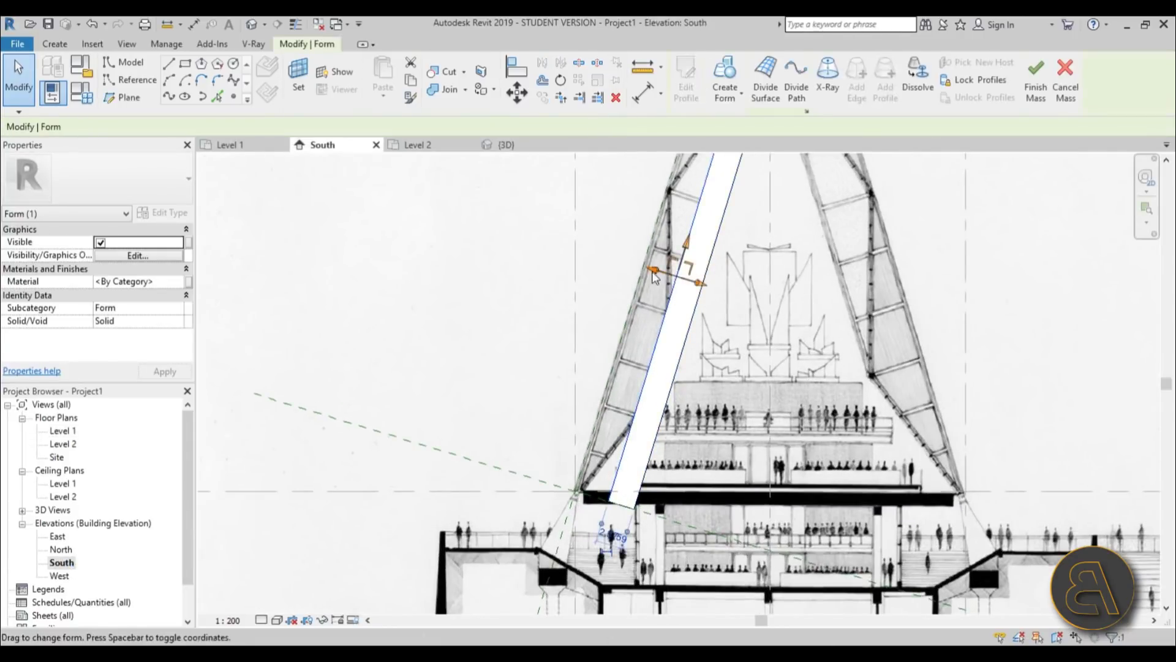
left_click_drag(653, 277, 619, 264)
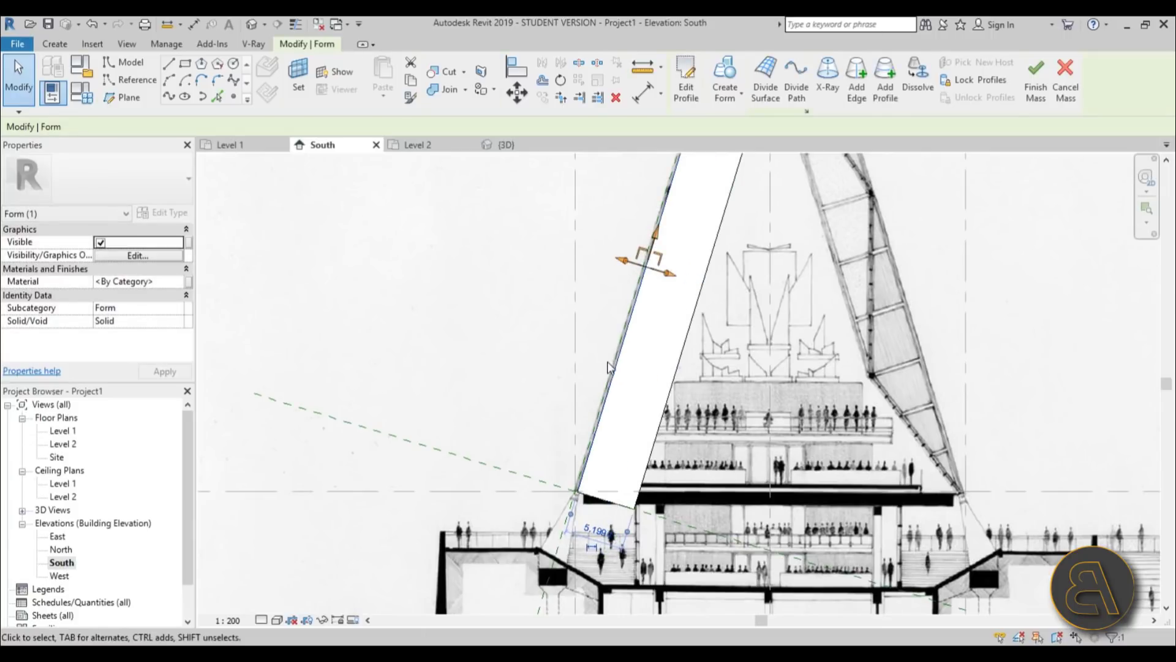
left_click(93, 26)
Step: Select the surface and examine its position against the triangular bays in the Level 1 floor plan
left_click(644, 401)
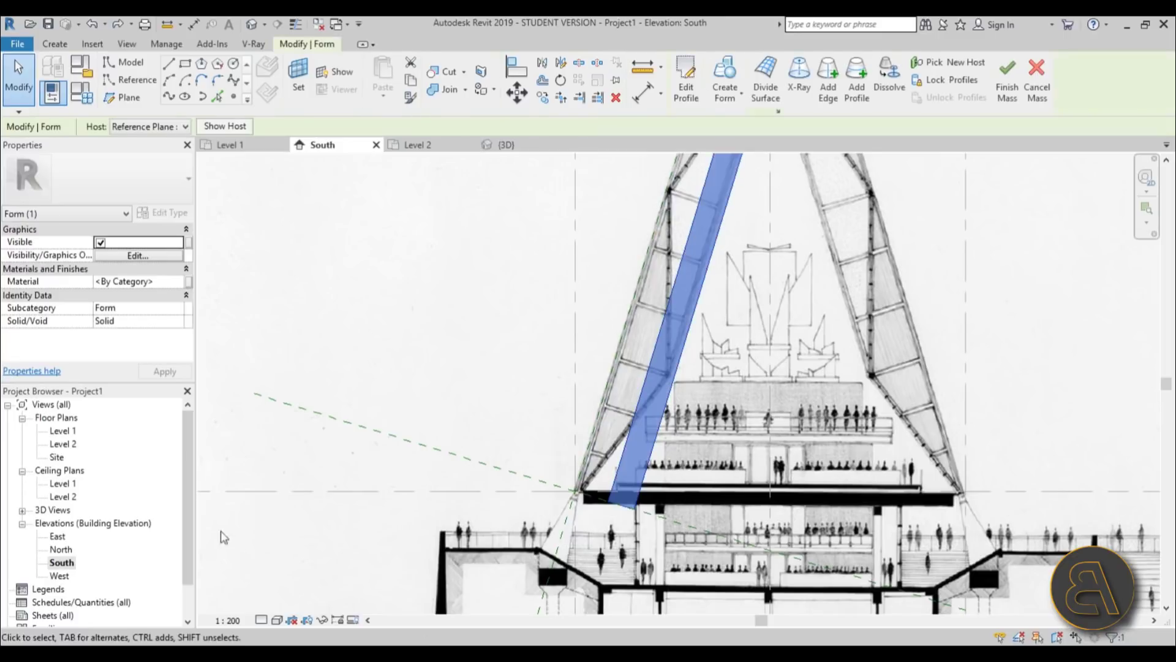
double_click(60, 431)
scroll(631, 398, "up", 3)
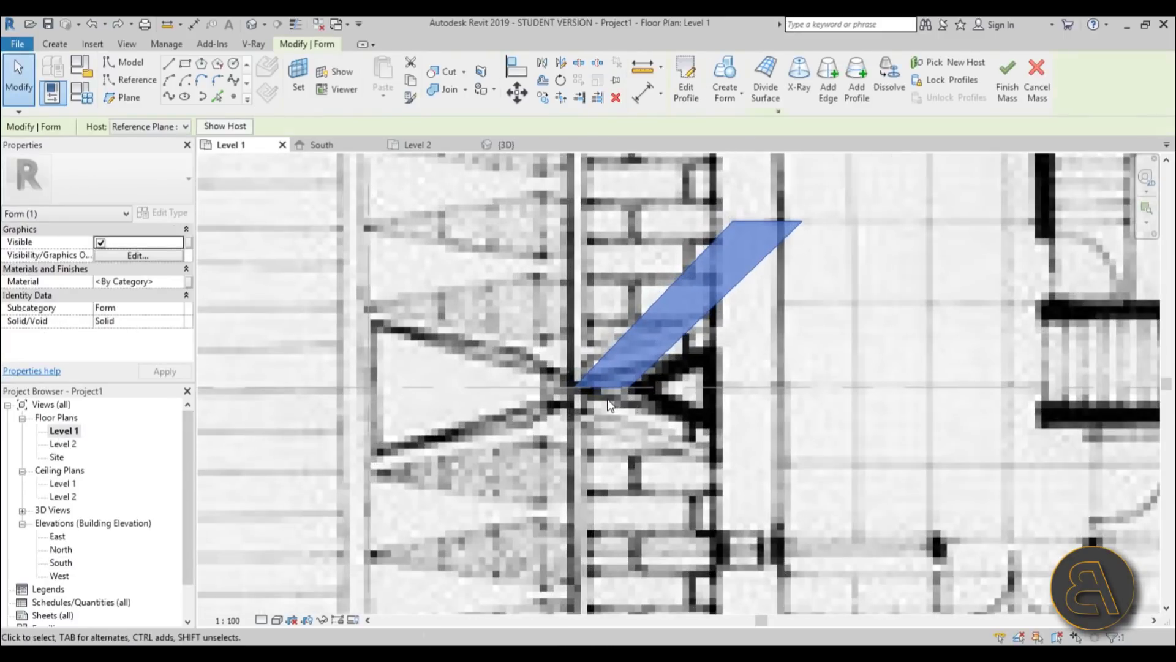
scroll(597, 407, "down", 3)
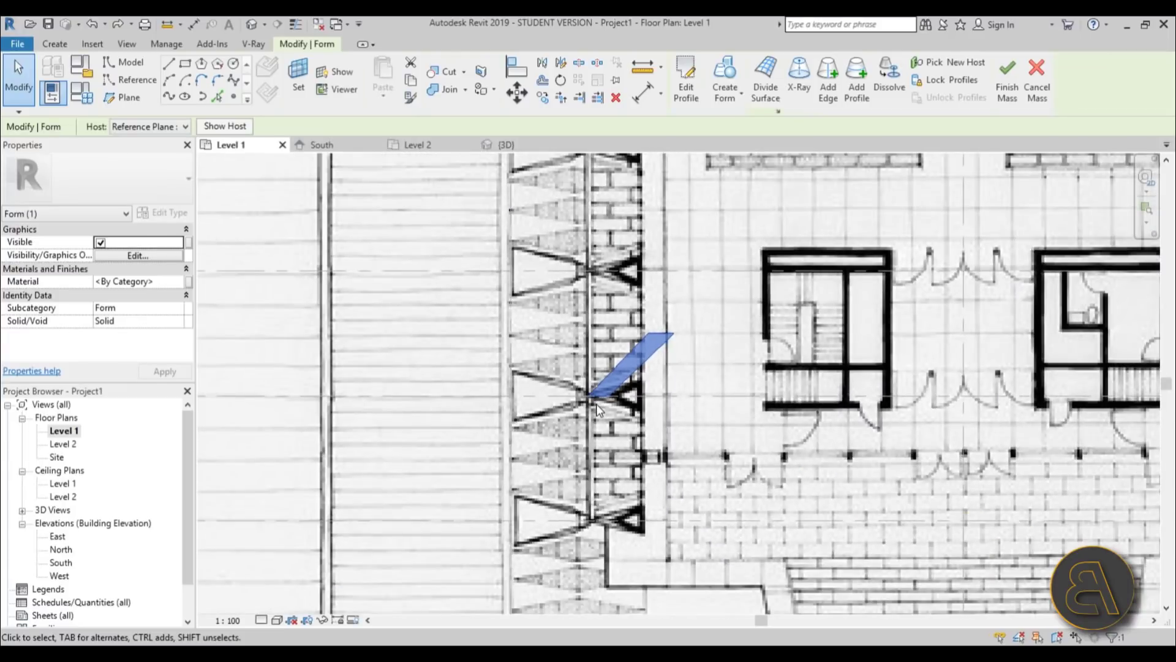
scroll(596, 403, "up", 2)
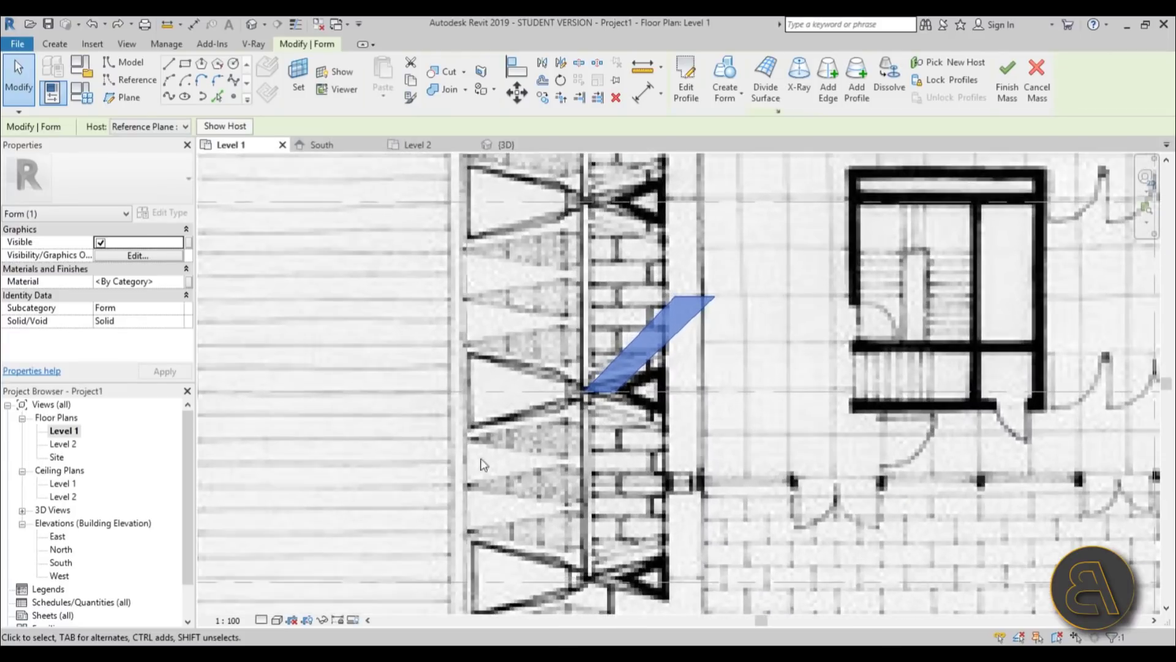
scroll(654, 409, "down", 3)
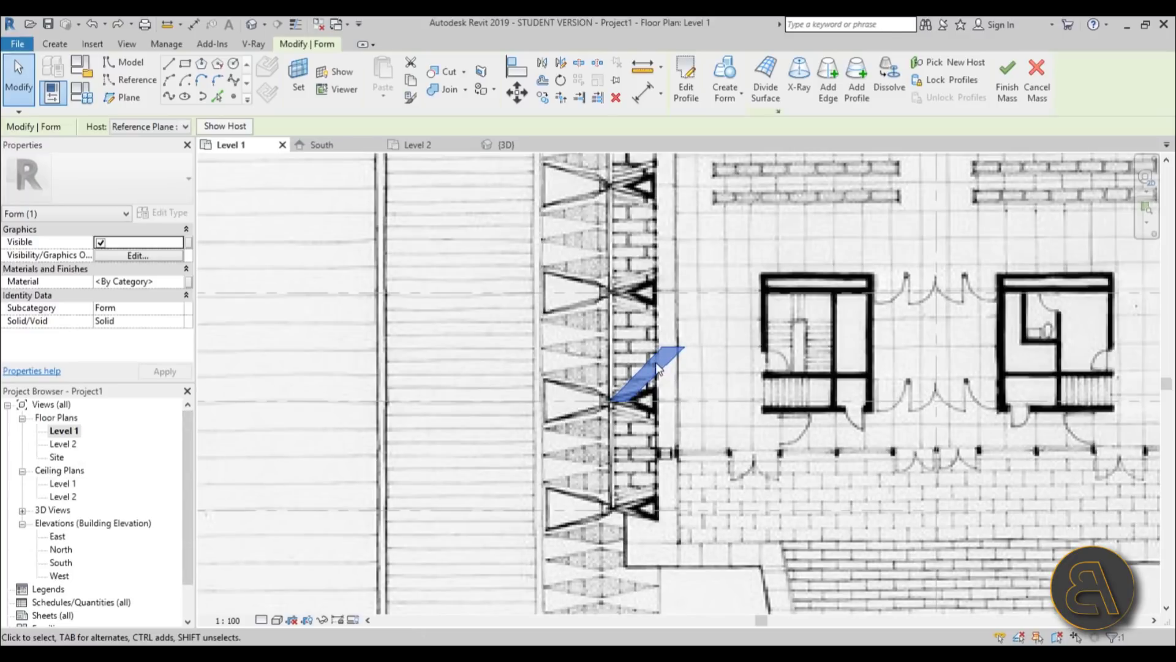
Step: In the South elevation, widen the surface by moving its inner edge slightly inward and its outer edge out to the sloped reference plane
double_click(61, 562)
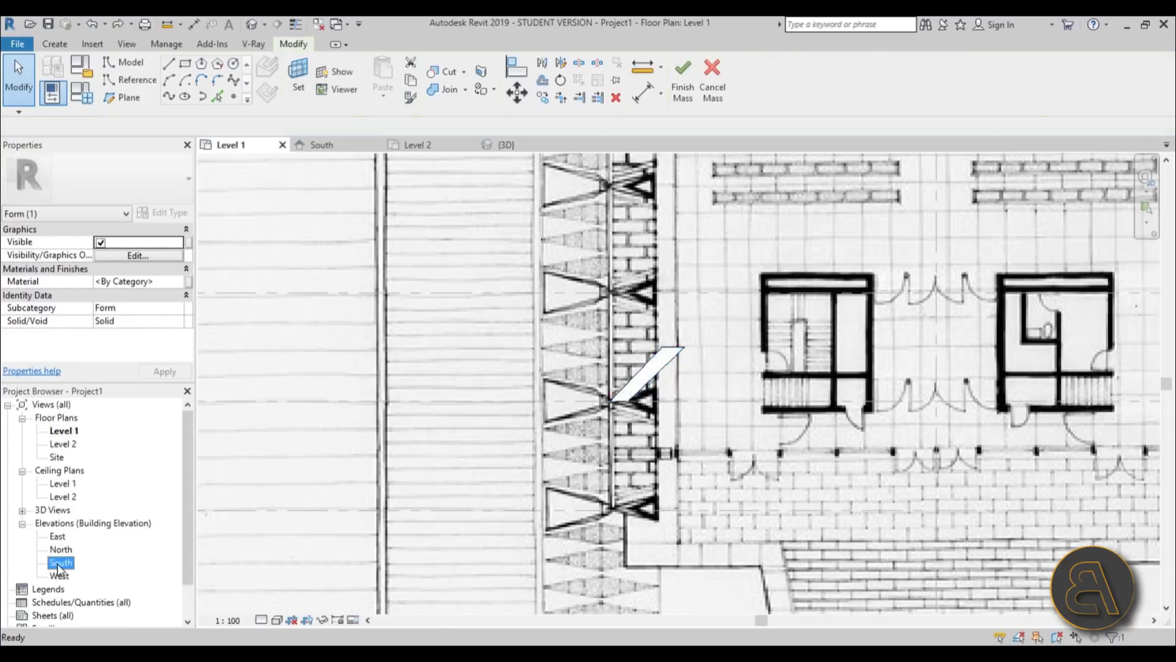
scroll(641, 425, "down", 2)
scroll(679, 379, "up", 2)
left_click(678, 380)
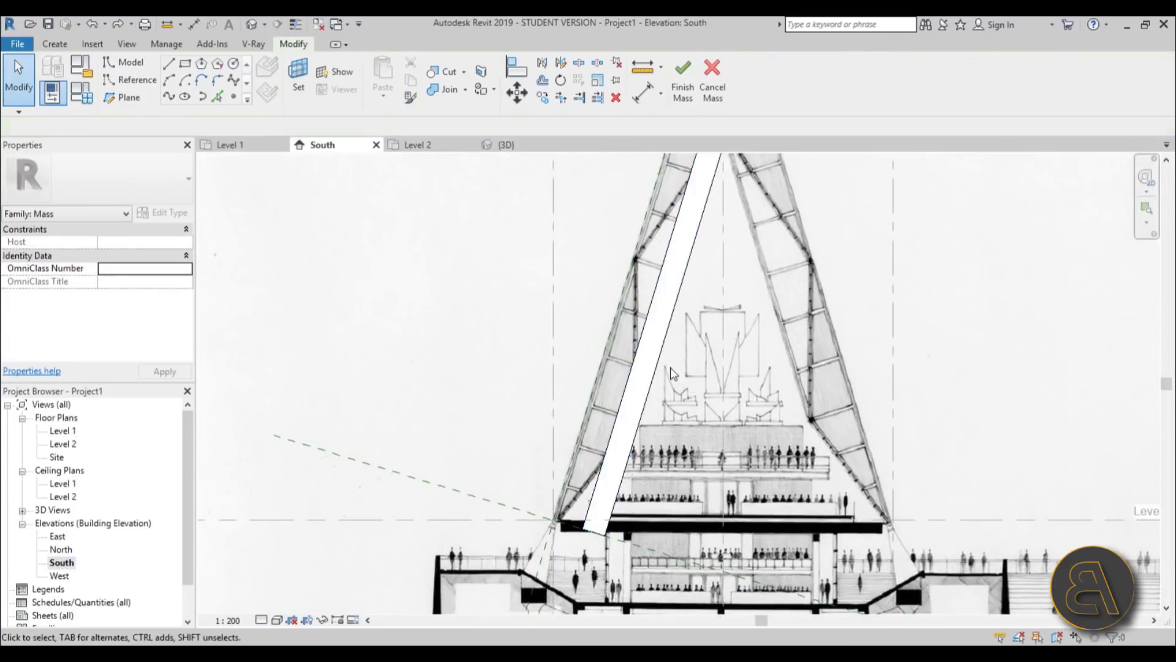
left_click(660, 365)
left_click_drag(687, 349, 696, 354)
left_click(640, 344)
left_click_drag(621, 330, 590, 320)
Step: Extend the surface's upper edge along the slope past Level 2, to a length of about 44.3
scroll(755, 381, "down", 1)
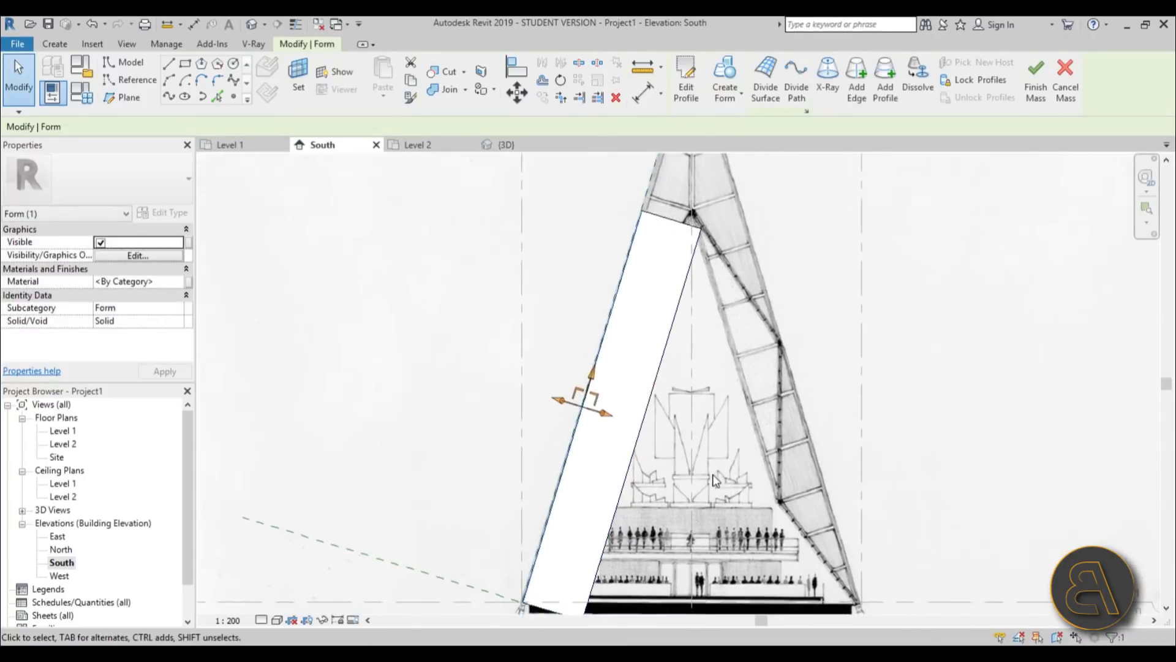
scroll(707, 322, "up", 4)
left_click(717, 447)
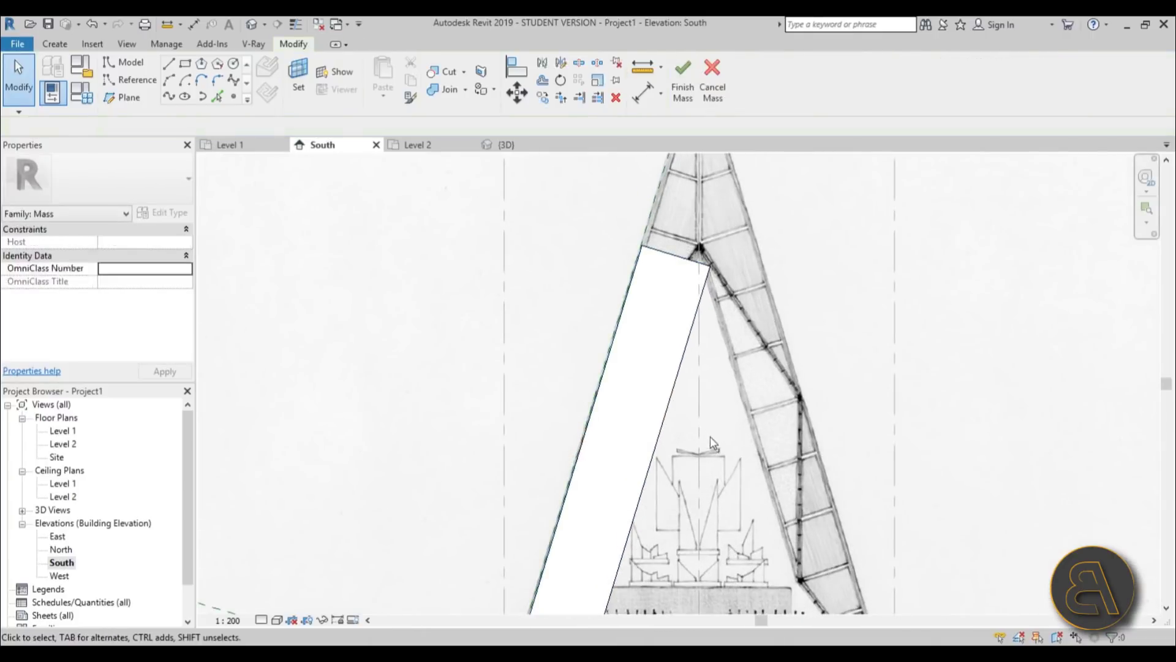
scroll(717, 447, "down", 2)
left_click(694, 329)
left_click_drag(701, 308, 717, 196)
Step: Align the surface's outer edge precisely with the sloped reference plane "a"
scroll(692, 387, "up", 5)
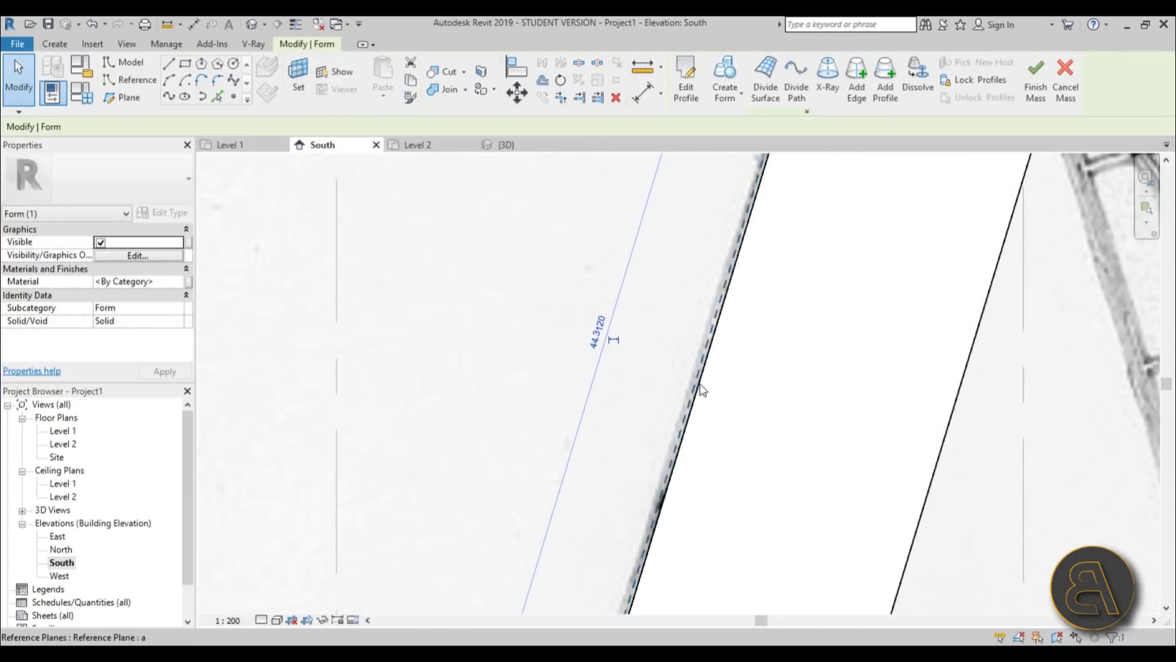
left_click(701, 390)
scroll(692, 367, "up", 4)
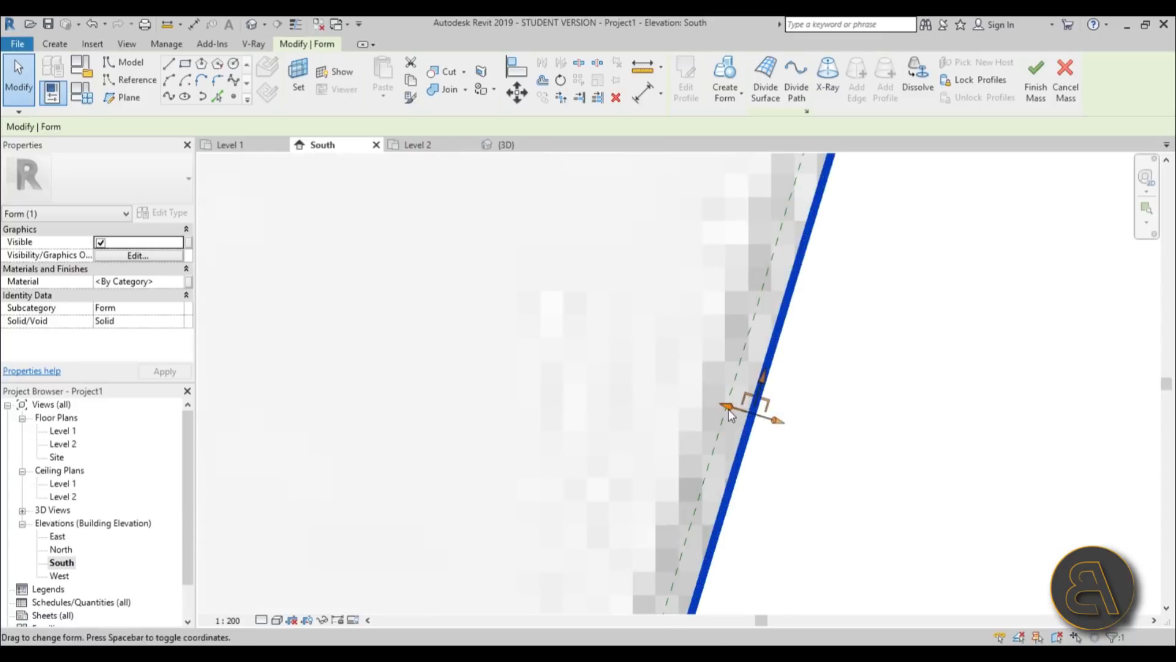
left_click_drag(729, 409, 573, 363)
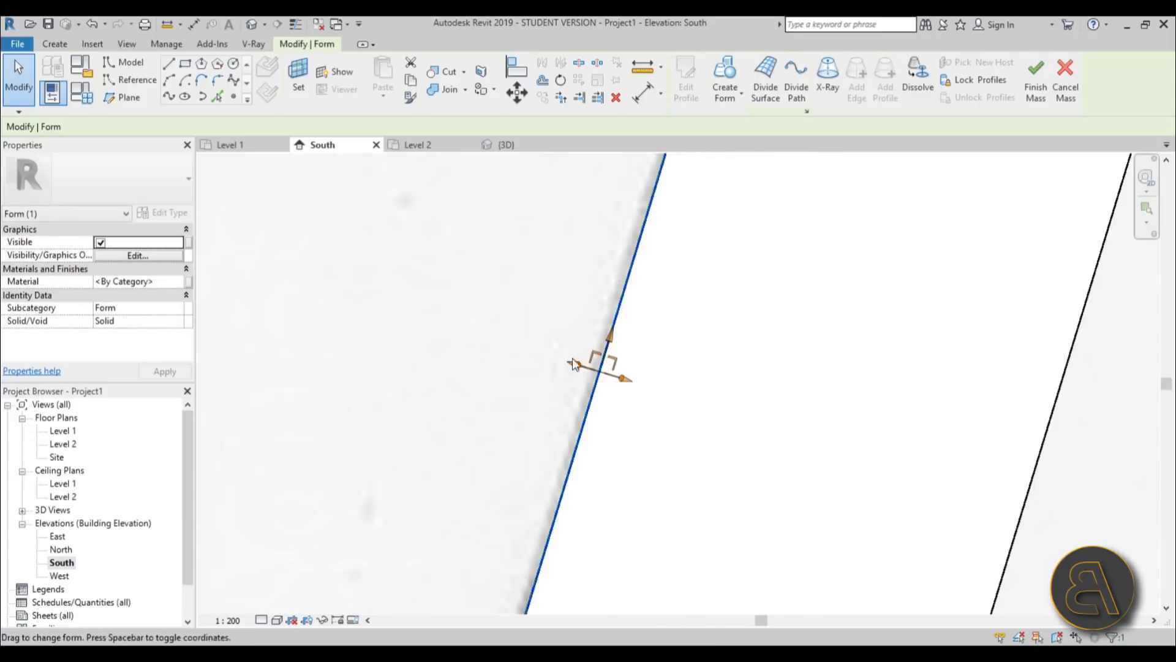
scroll(613, 387, "down", 6)
left_click(777, 412)
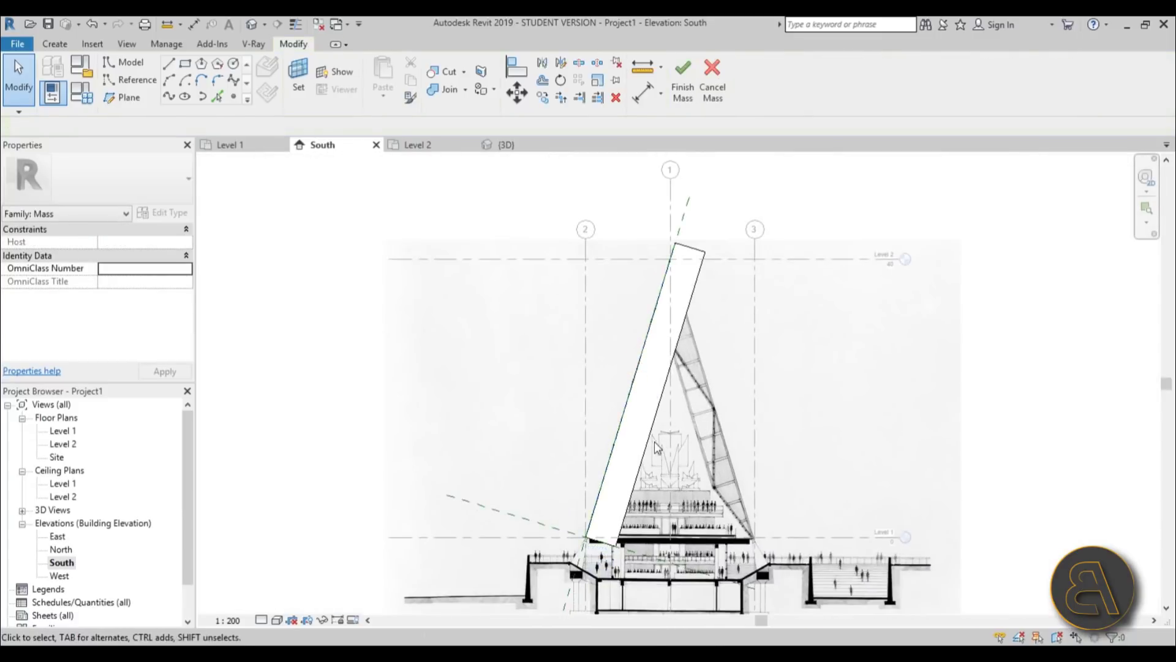
Step: Set the South elevation's visual style to Wireframe
left_click(277, 619)
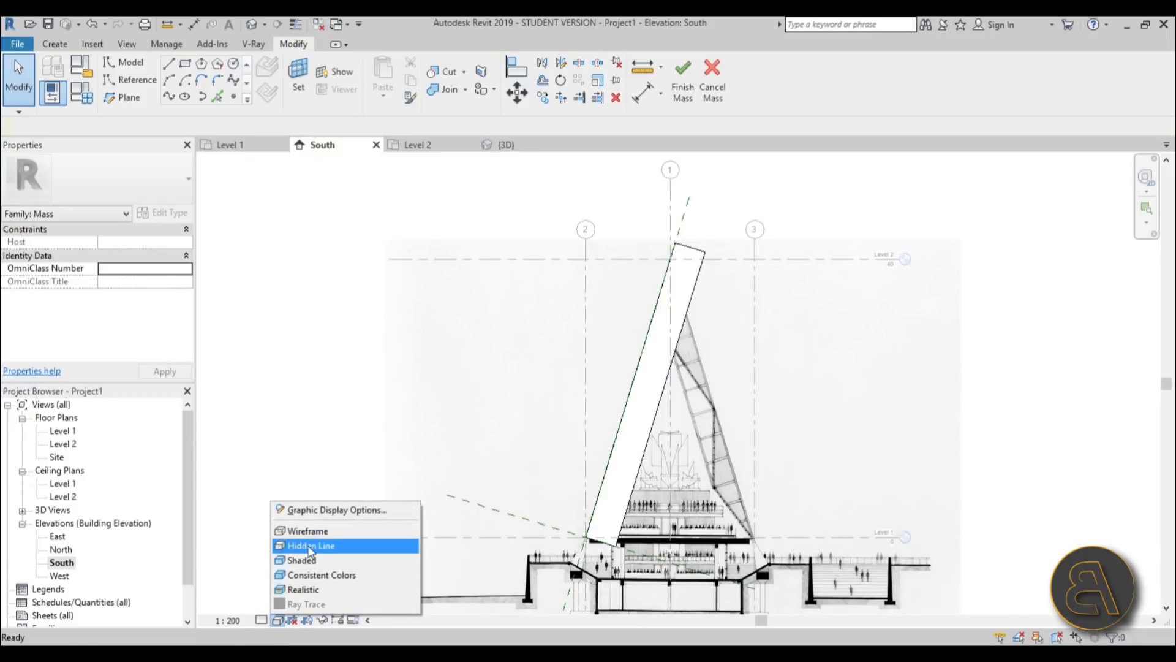
left_click(319, 531)
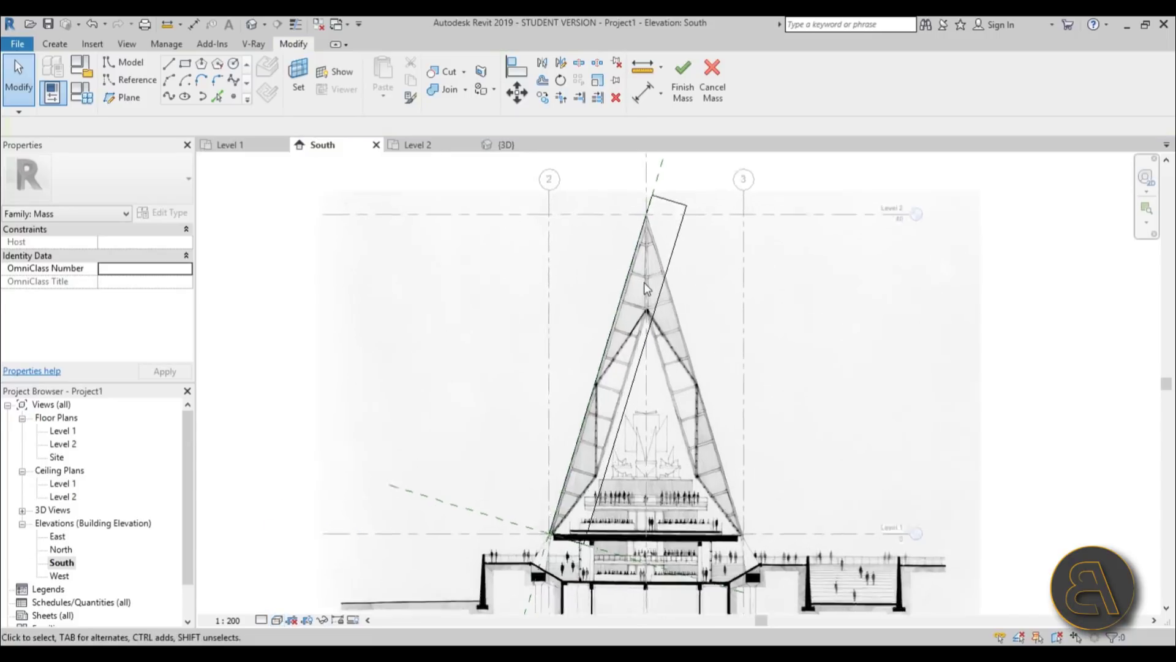
scroll(644, 282, "up", 2)
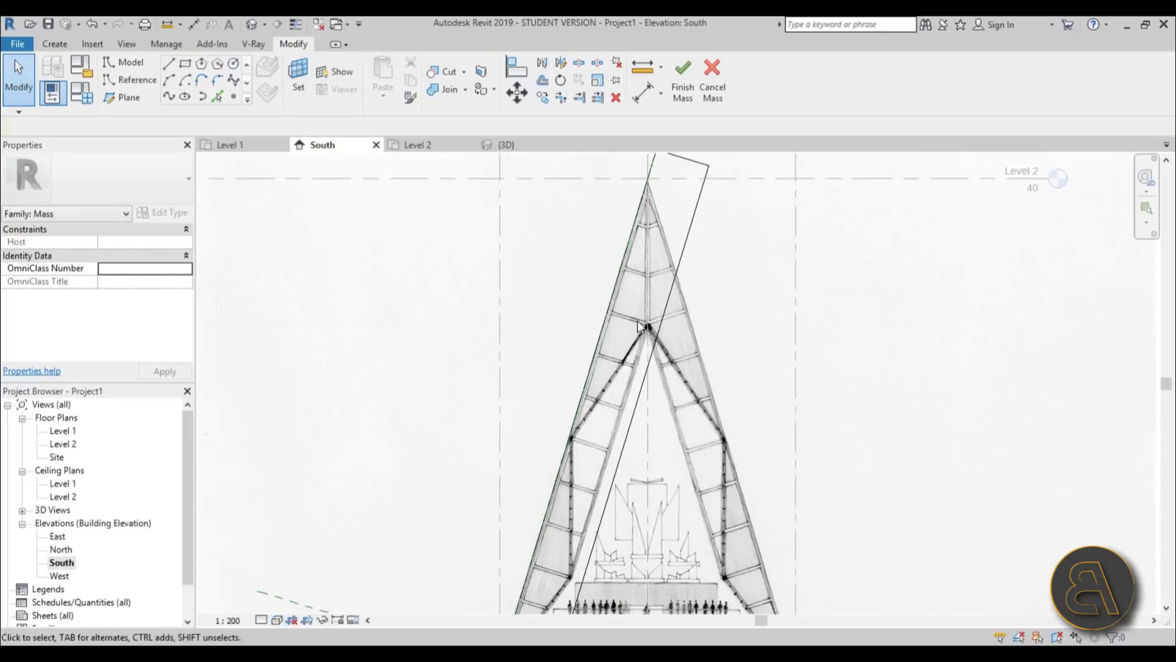
Step: Set the slanted surface form as the active work plane in the South elevation
left_click(299, 79)
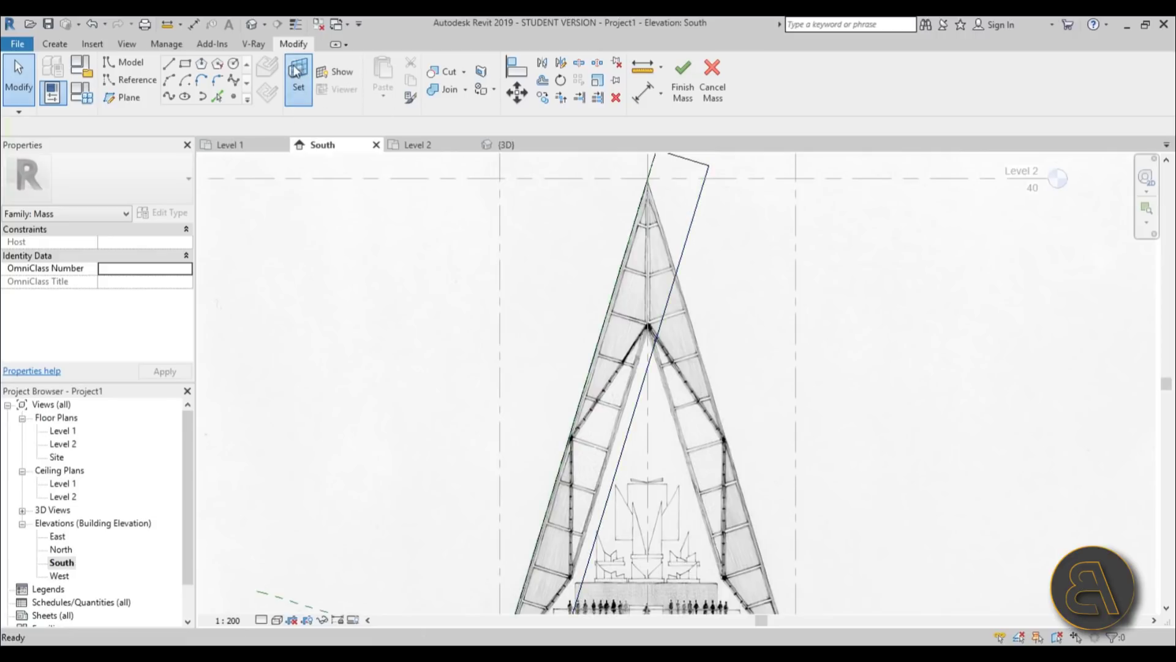
left_click(550, 437)
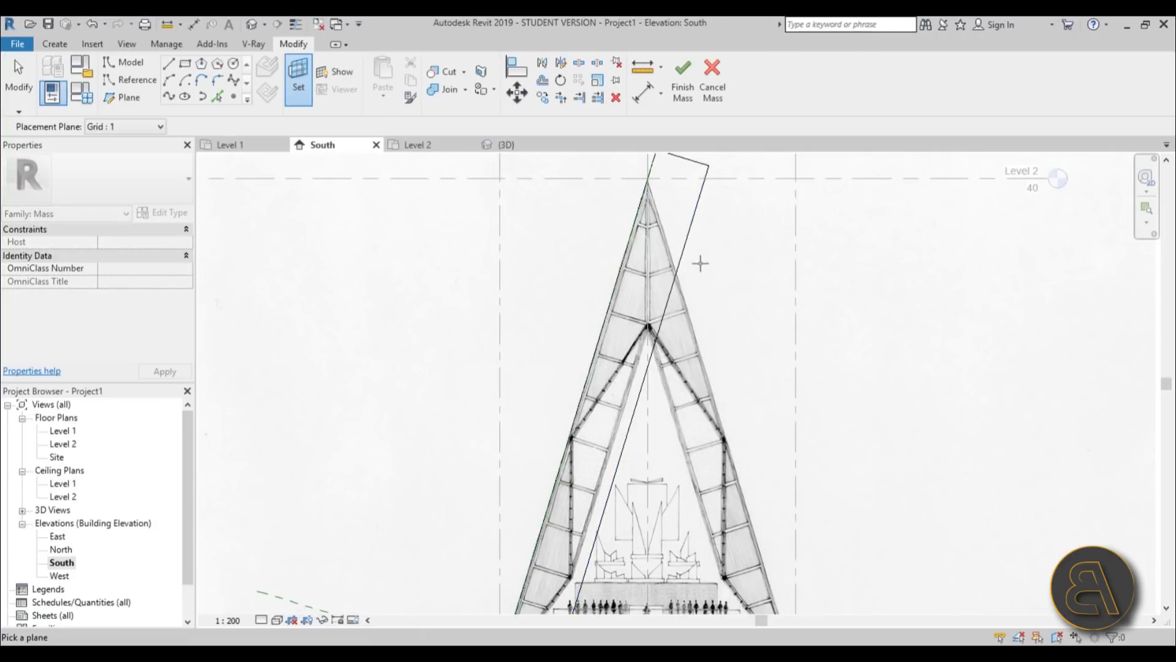
scroll(692, 239, "down", 3)
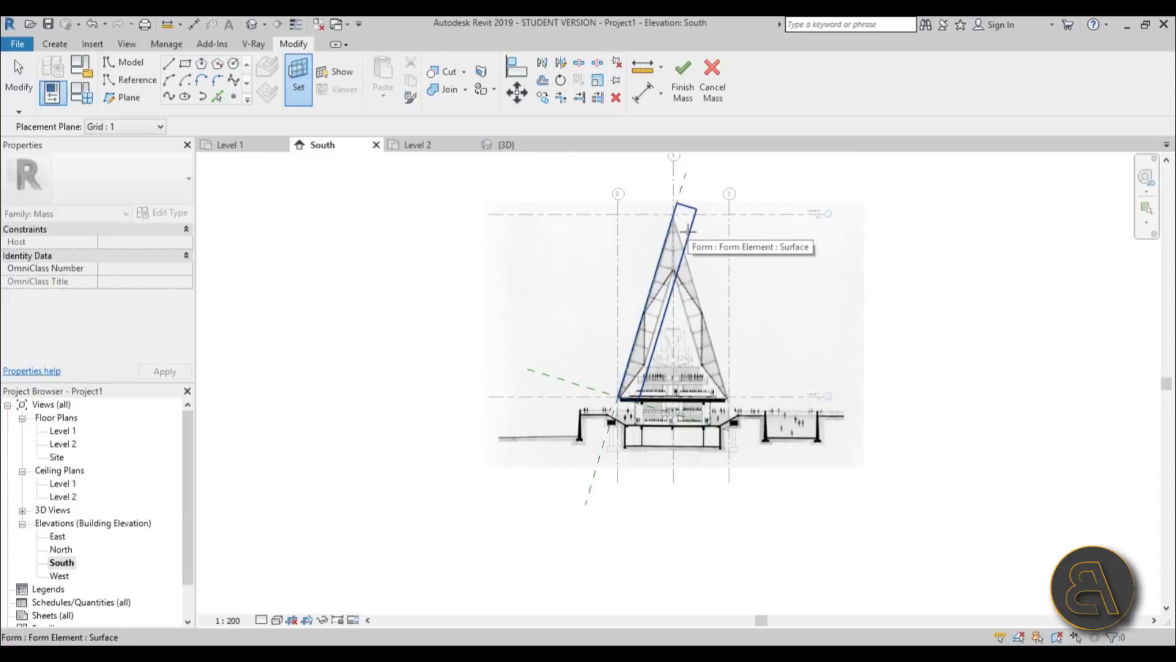
left_click(688, 230)
scroll(688, 239, "up", 3)
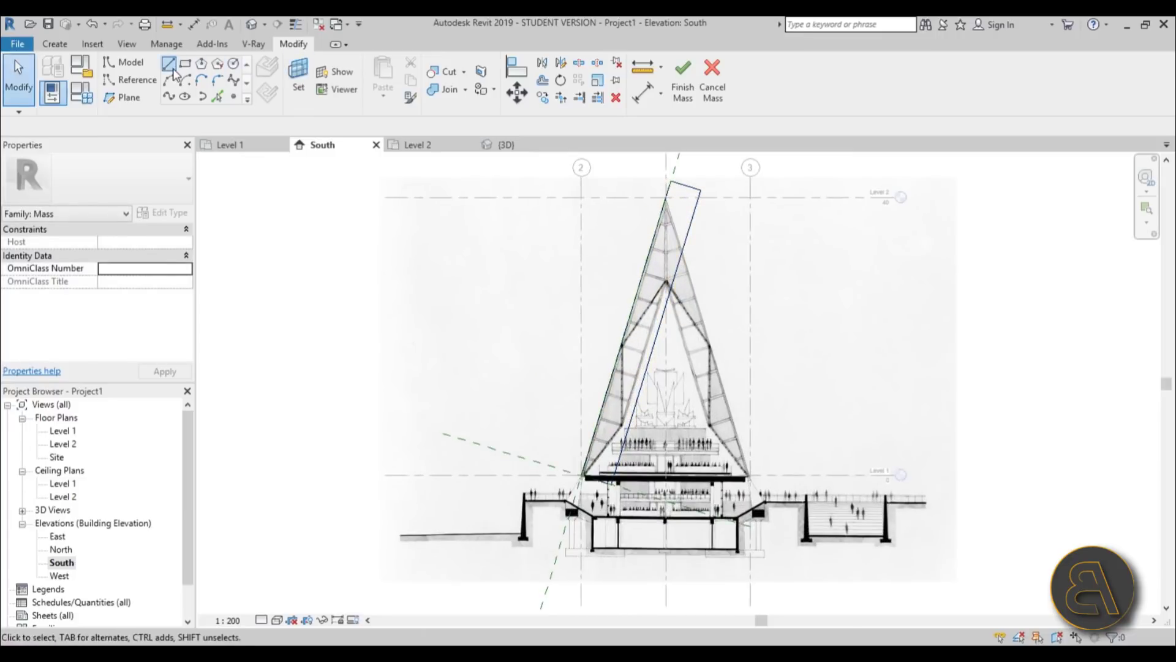
Step: Draw a vertical model line from the spire's tip at Level 2 down to the central junction of the inner frame
left_click(172, 66)
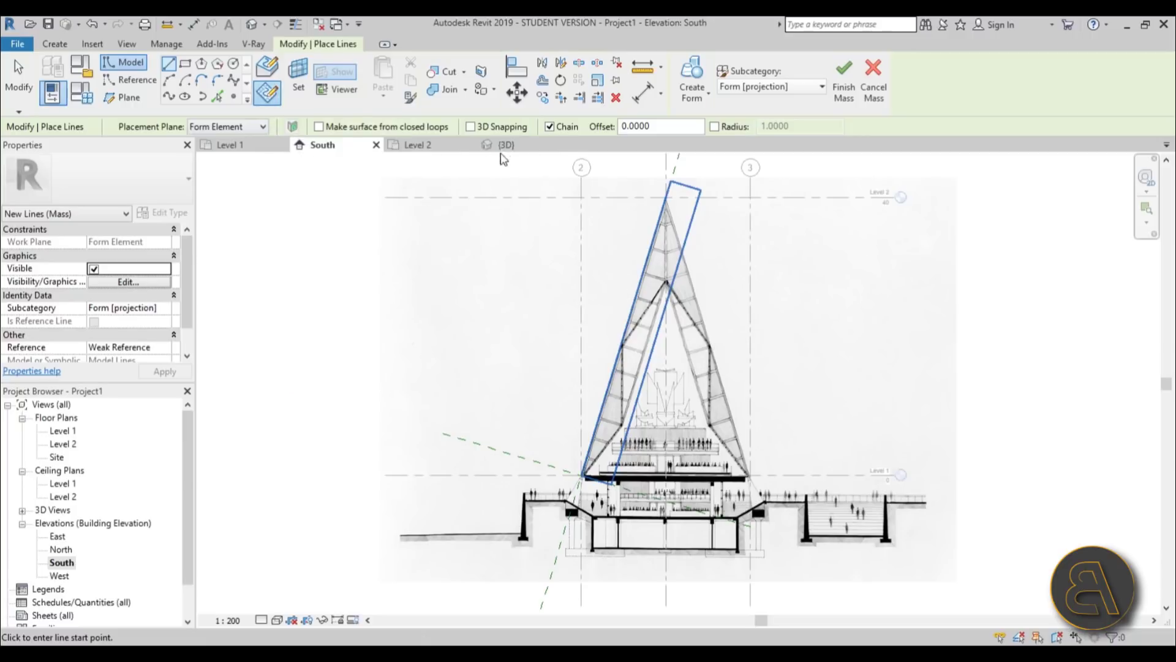
scroll(671, 205, "up", 5)
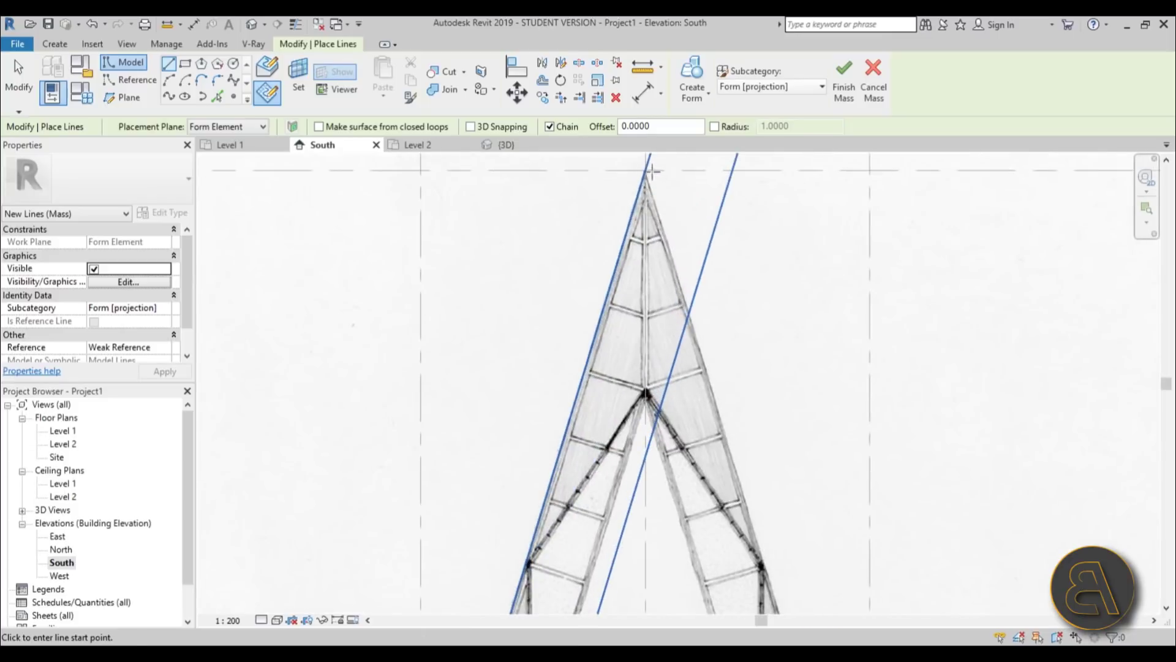
scroll(644, 170, "up", 5)
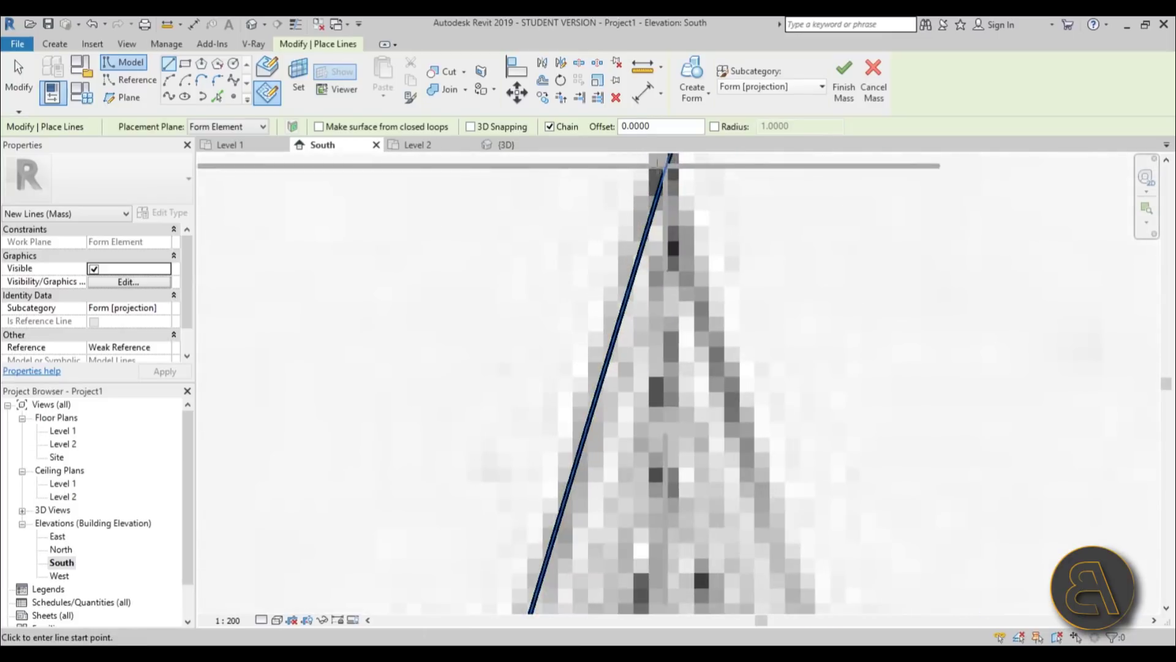
middle_click_drag(647, 234, 629, 415)
scroll(623, 359, "up", 9)
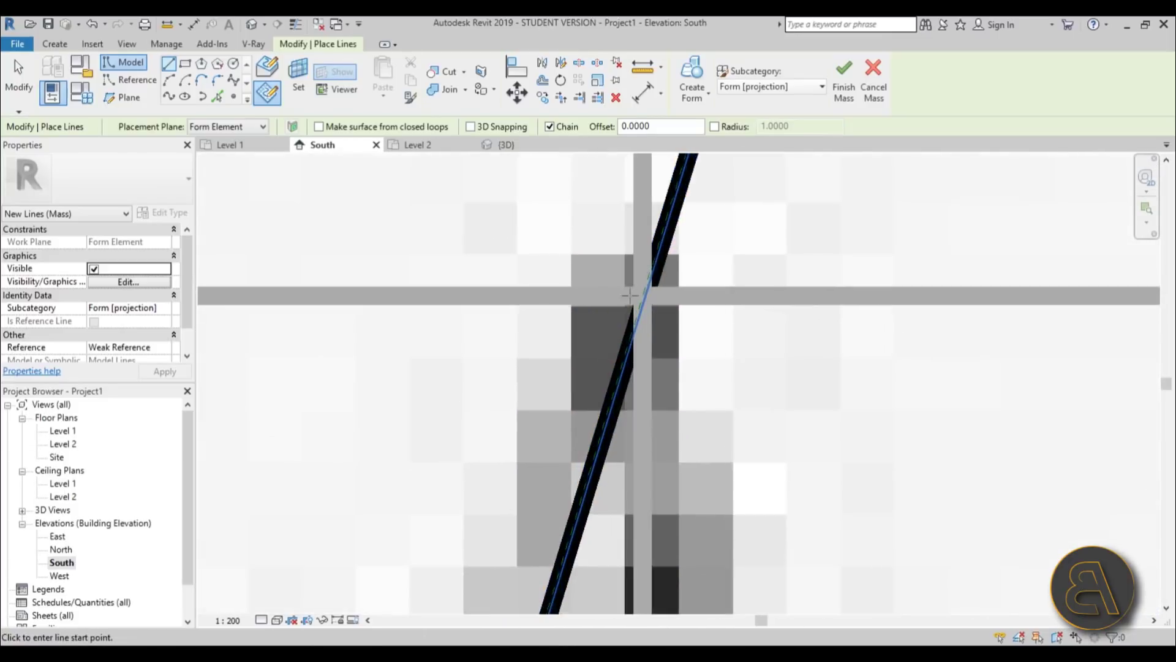
left_click(660, 299)
scroll(664, 459, "down", 8)
middle_click_drag(663, 463, 663, 241)
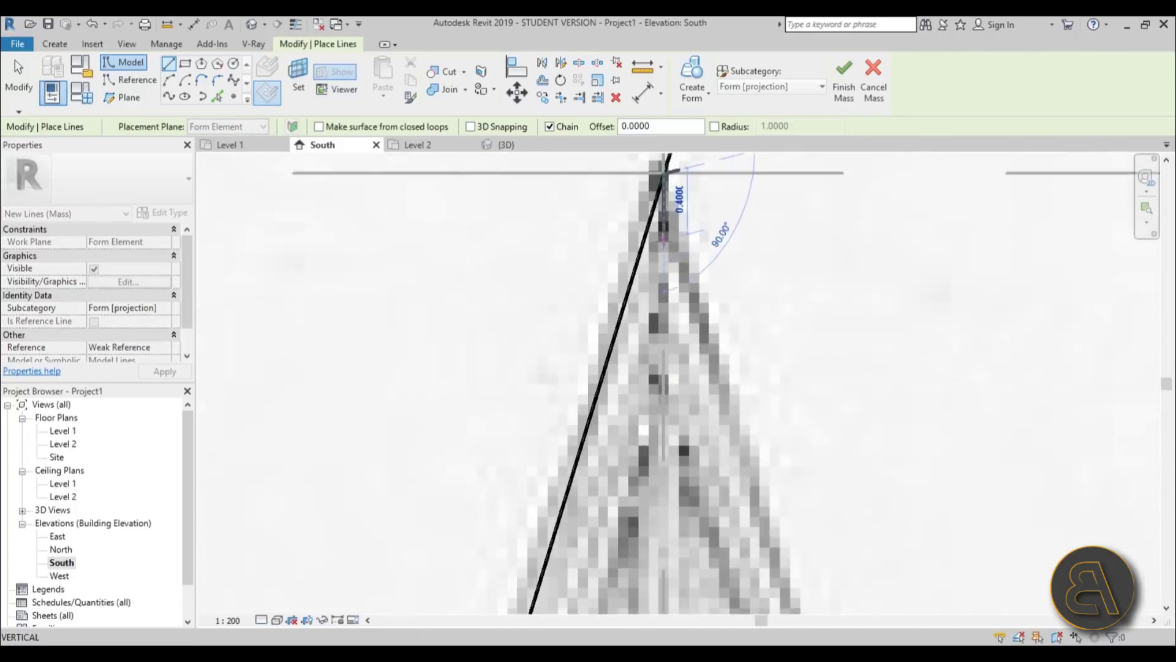
scroll(663, 242, "down", 2)
scroll(673, 468, "down", 2)
middle_click_drag(673, 467, 673, 301)
scroll(695, 452, "down", 2)
scroll(662, 388, "up", 4)
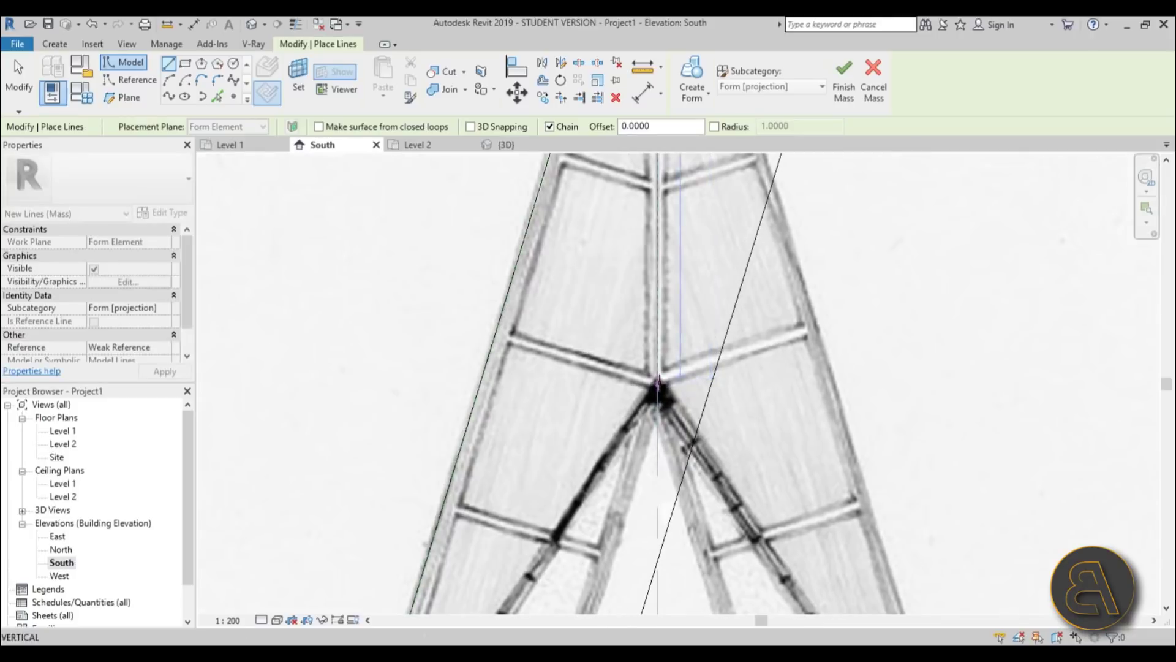
left_click(659, 389)
Step: Continue the line chain to the node on the sloped outer edge and down to the frame's lower inner node
scroll(591, 523, "down", 3)
middle_click_drag(591, 523, 748, 187)
scroll(637, 369, "up", 3)
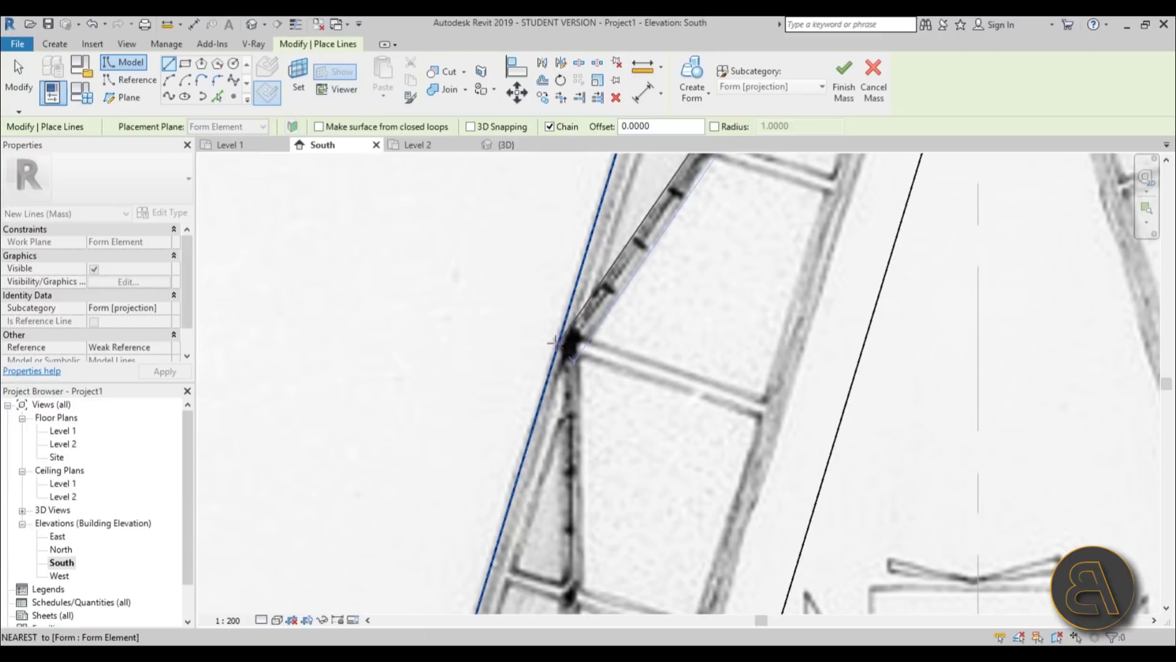
left_click(559, 342)
scroll(649, 334, "down", 3)
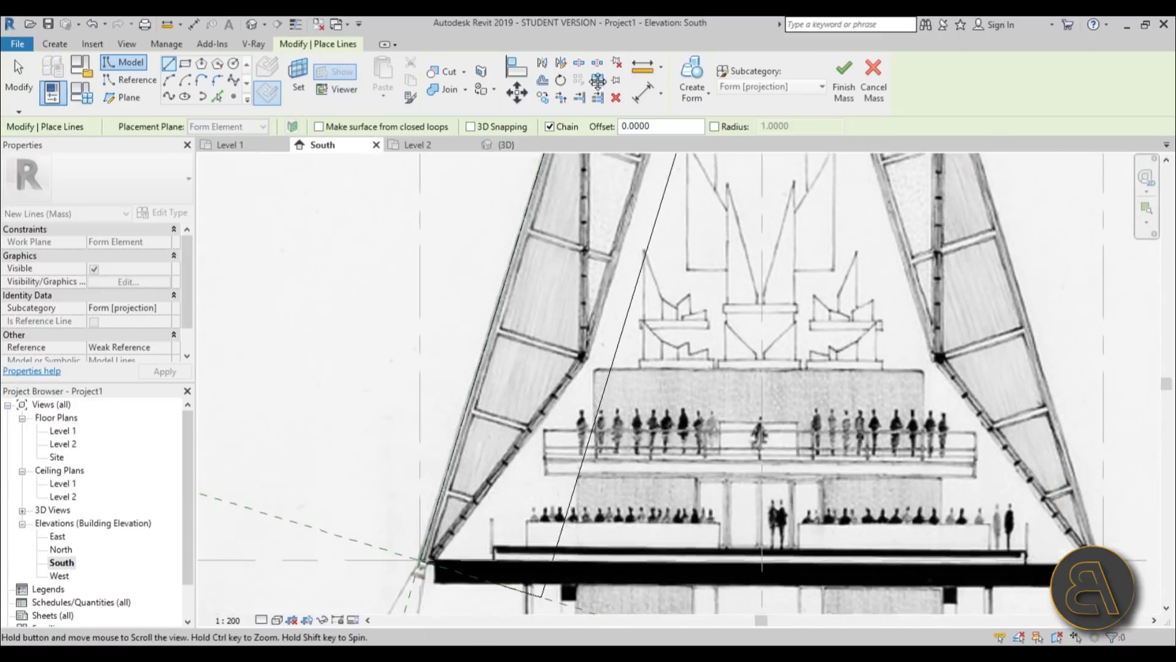
scroll(589, 407, "up", 3)
left_click(582, 390)
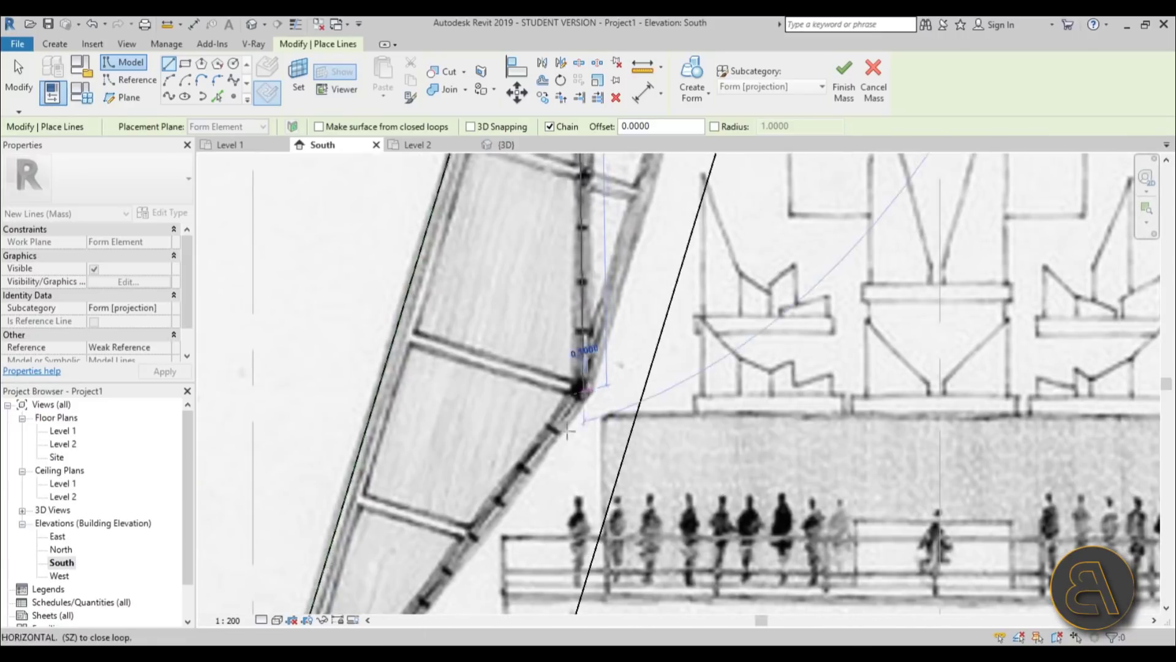
Step: Finish the line chain at the surface's outer base corner on Level 1
scroll(603, 343, "down", 3)
middle_click_drag(616, 321, 704, 161)
scroll(546, 382, "up", 2)
scroll(547, 383, "up", 2)
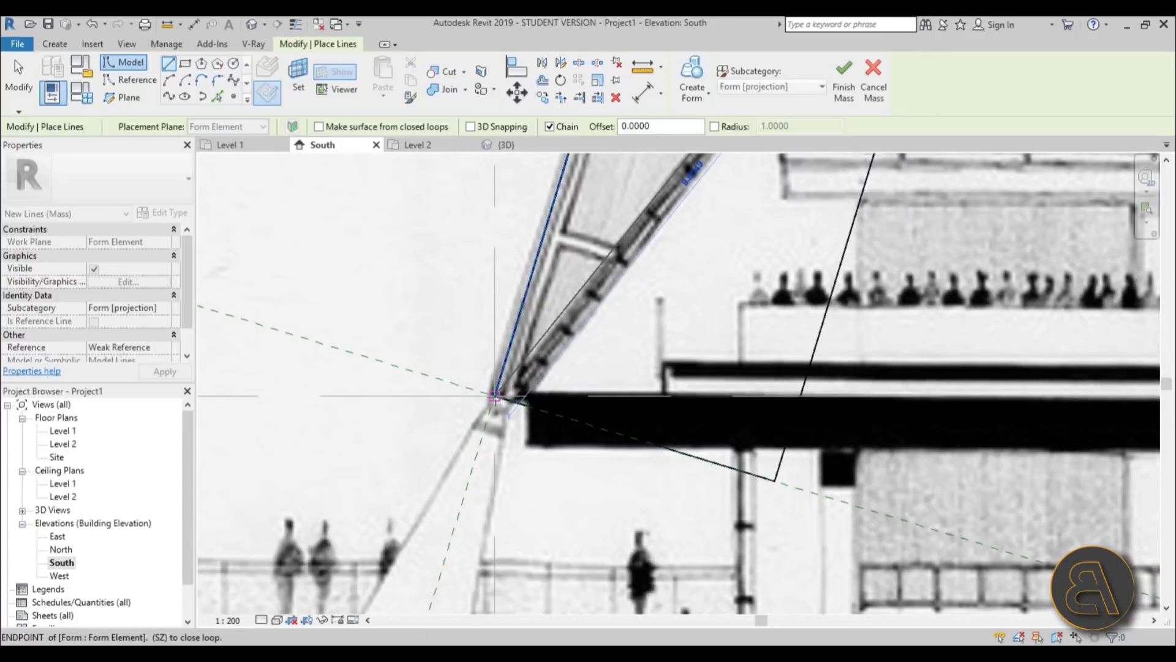
left_click(494, 396)
scroll(494, 396, "down", 5)
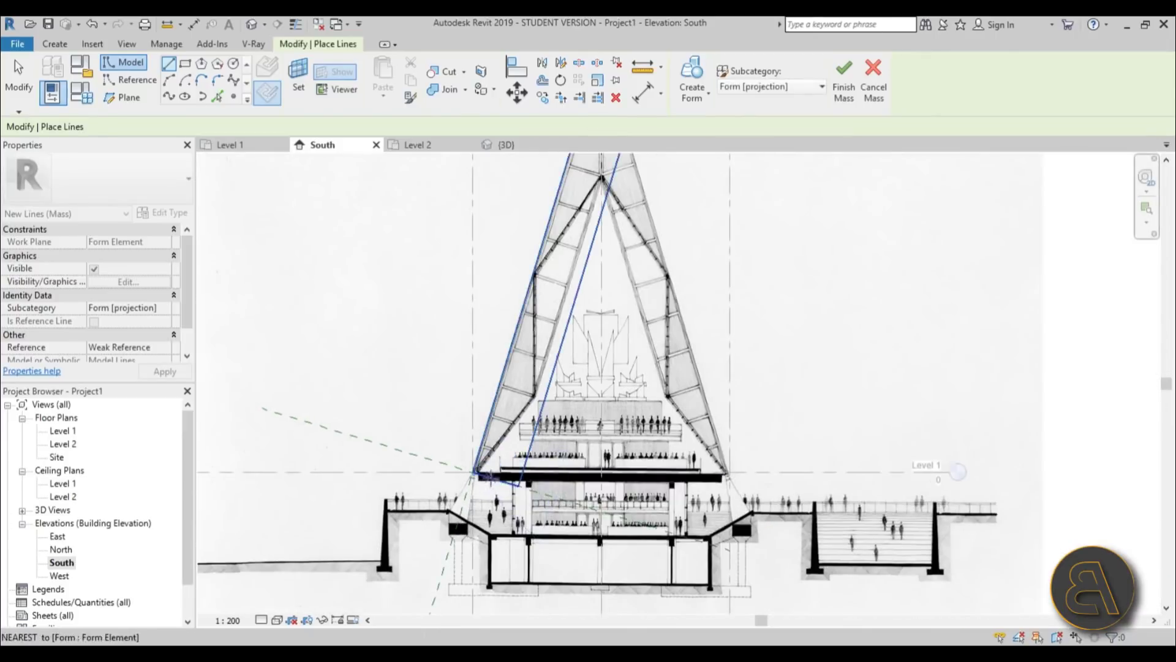
key("Escape")
key("Escape")
Step: Delete the slanted surface in the 3D view, keeping only the zigzag profile lines
left_click(250, 26)
scroll(594, 307, "down", 4)
middle_click_drag(593, 307, 538, 336, "shift")
left_click(537, 336)
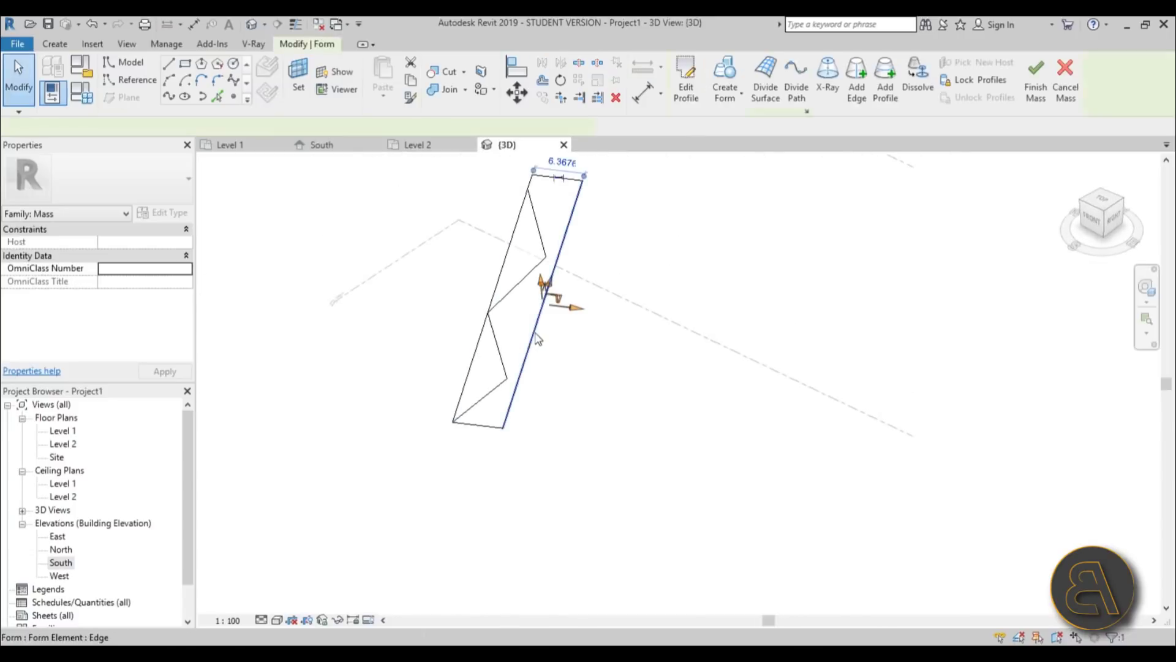
key("Delete")
key("Tab")
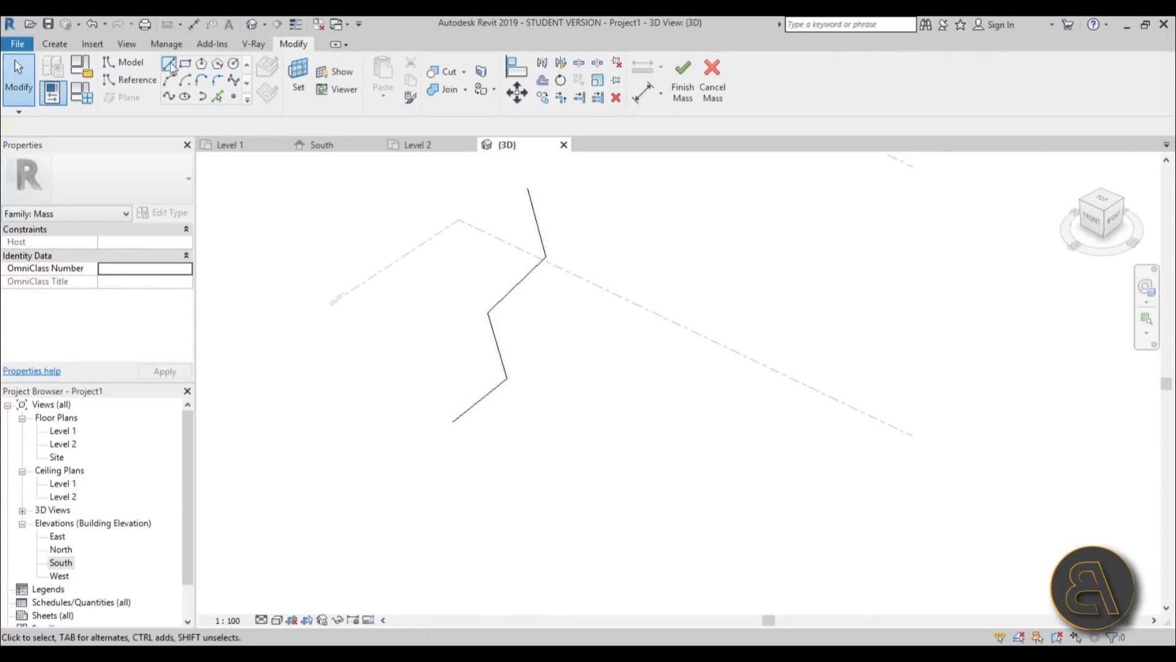
Step: With 3D Snapping and Draw on Face, draw model lines from the base point through the middle vertex to the top, closing two triangles
left_click(130, 61)
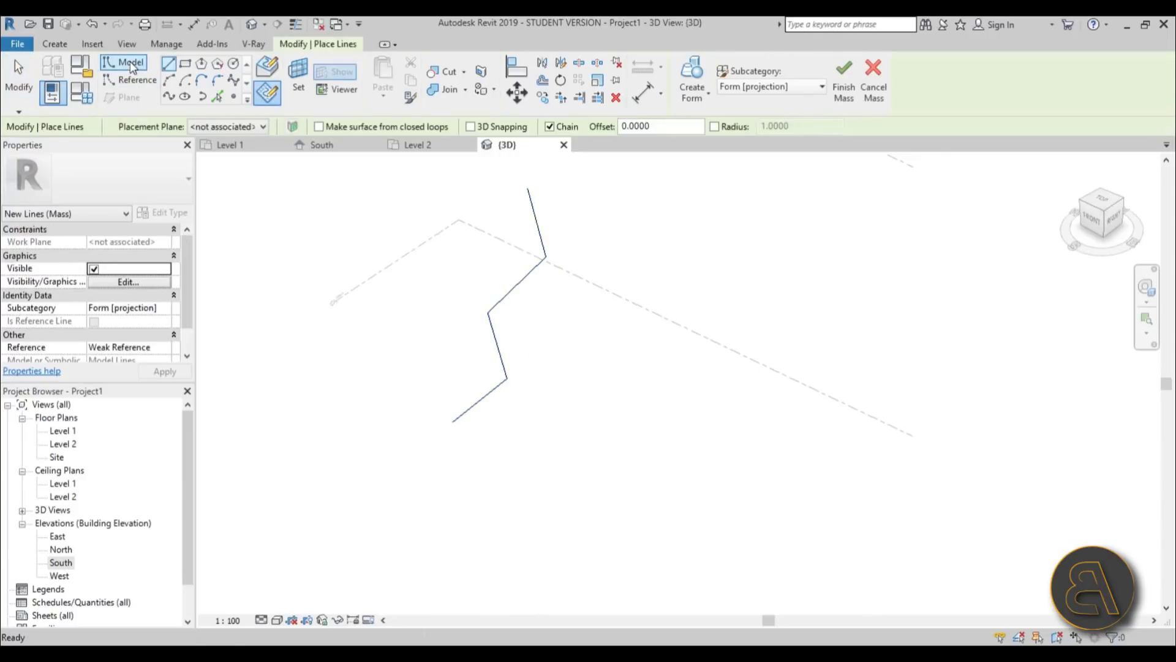
left_click(470, 126)
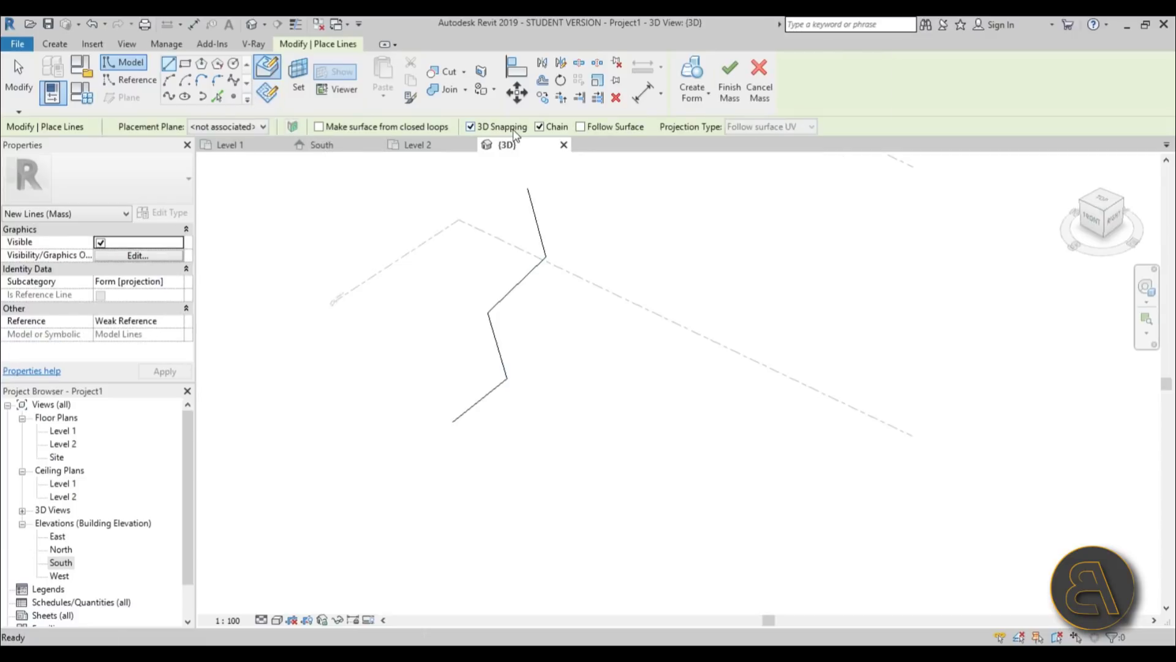
left_click(270, 71)
left_click(452, 421)
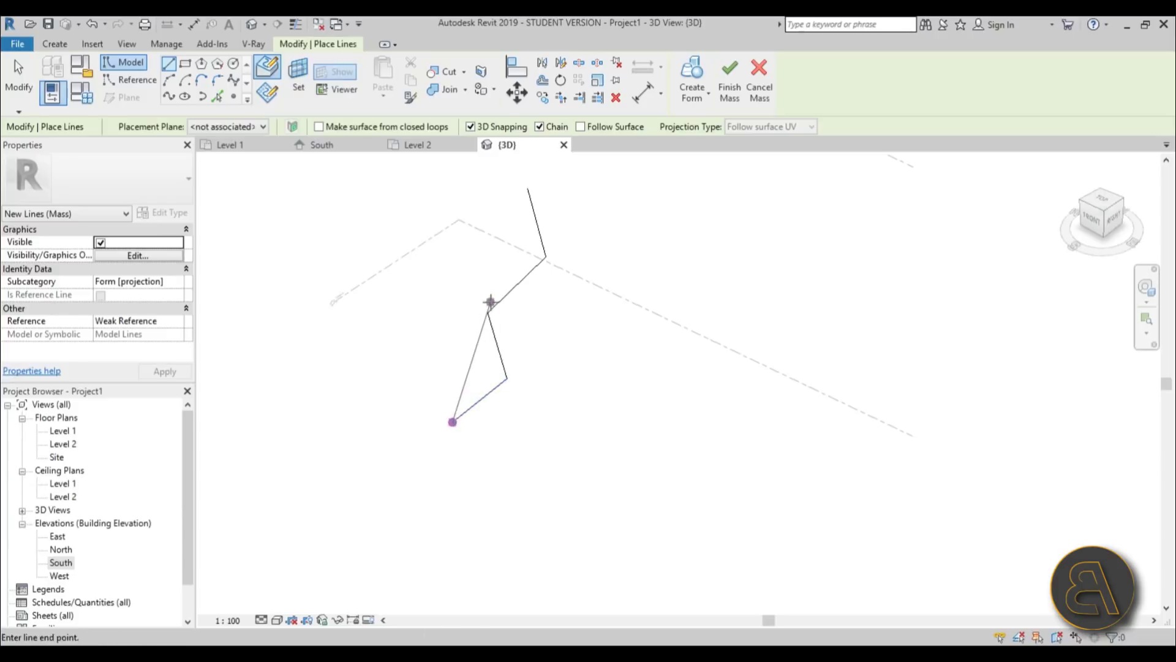
left_click(487, 313)
left_click(528, 188)
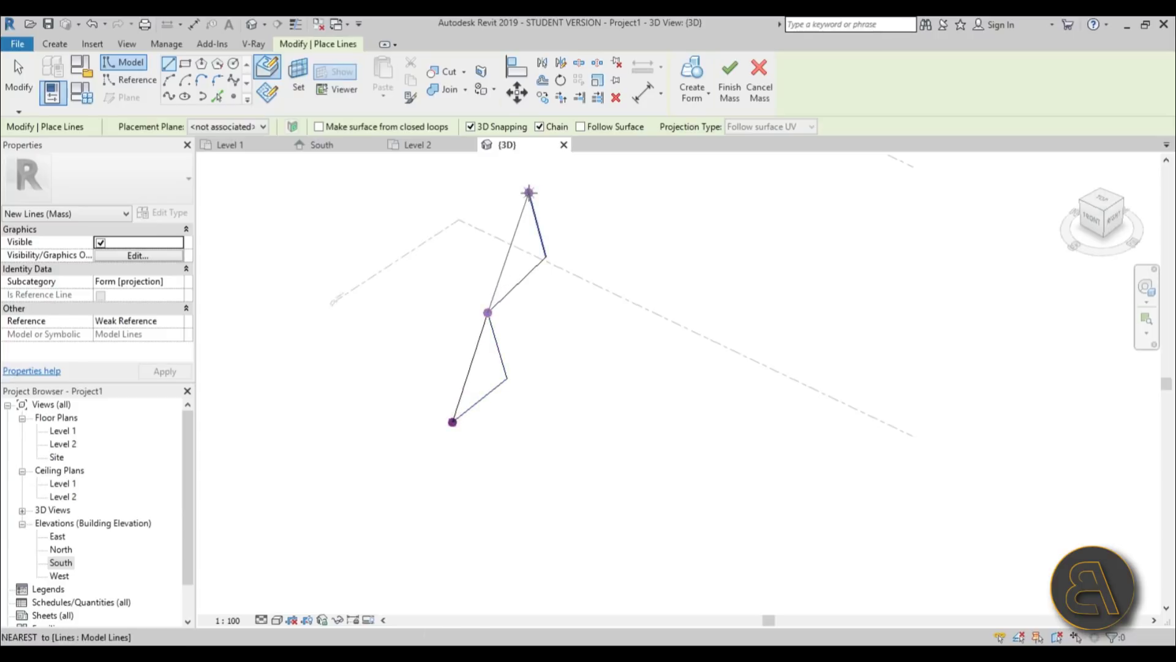
key("Escape")
key("Escape")
Step: Create a flat surface form from the upper triangle's lines
left_click_drag(434, 173, 617, 326)
left_click(693, 74)
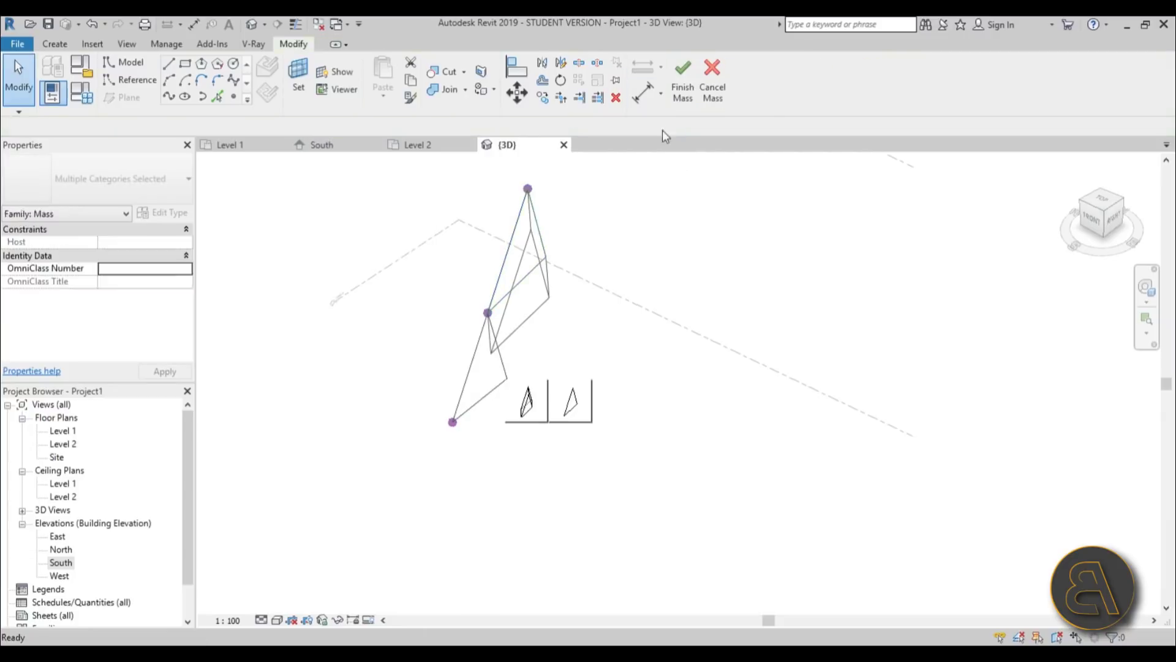
key("Escape")
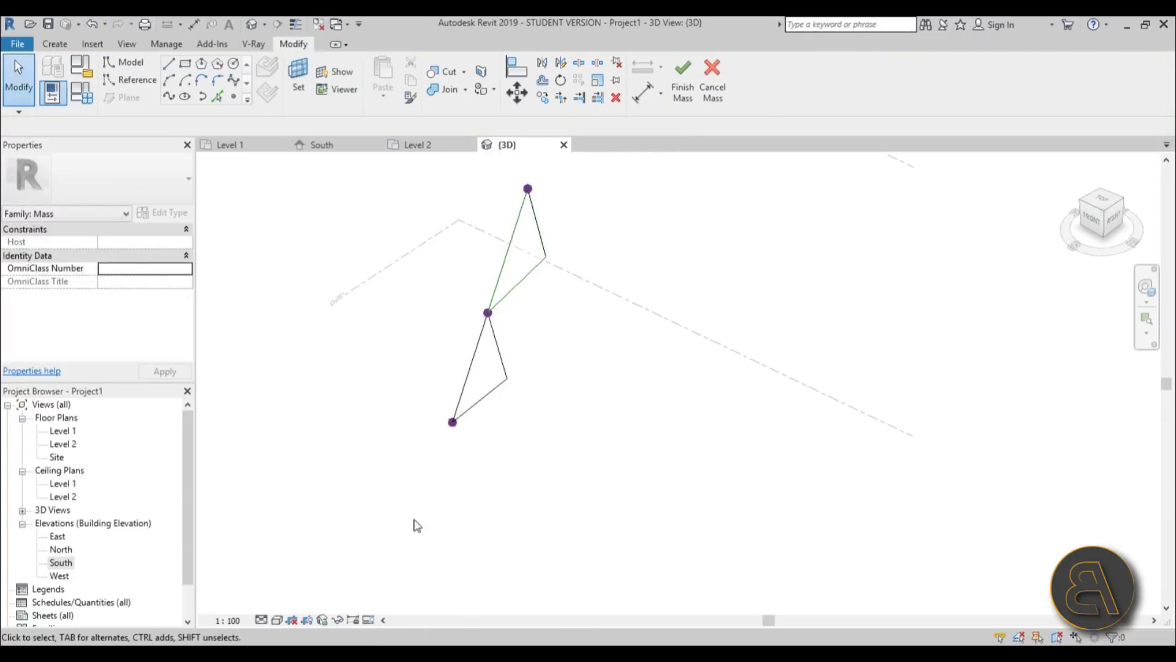
Step: Set the 3D view's visual style to Shaded
left_click(267, 621)
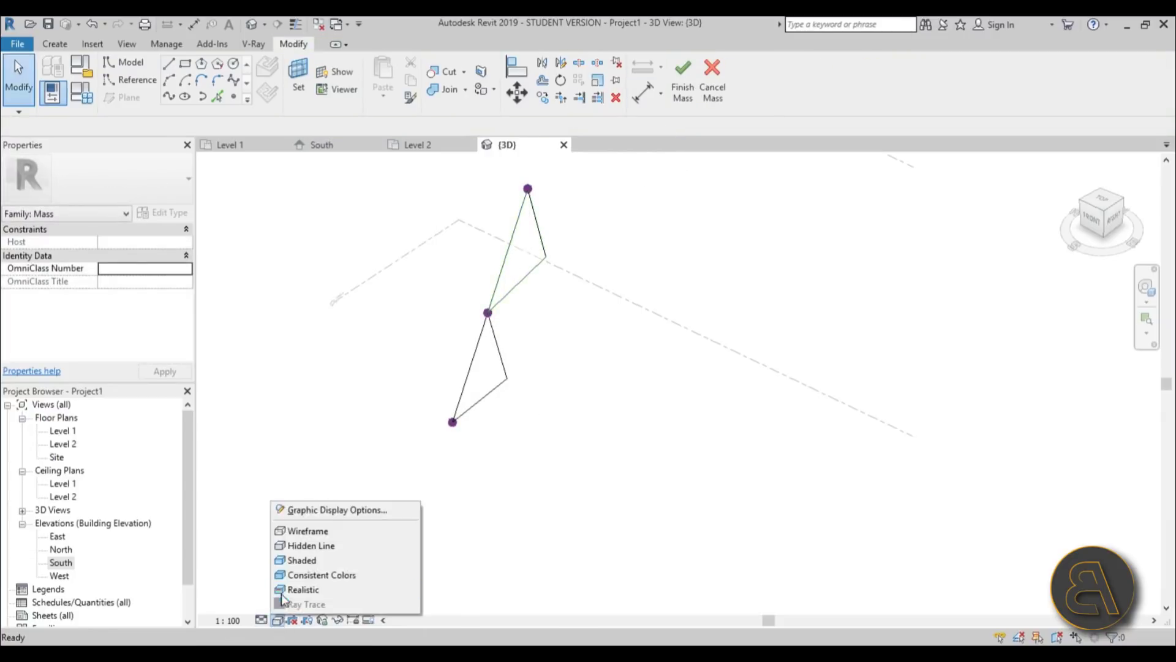
left_click(299, 560)
mouse_move(657, 389)
middle_mouse_down("shift")
mouse_move(551, 284)
mouse_move(352, 341)
mouse_move(636, 423)
mouse_move(675, 401)
mouse_move(644, 384)
middle_mouse_up("shift")
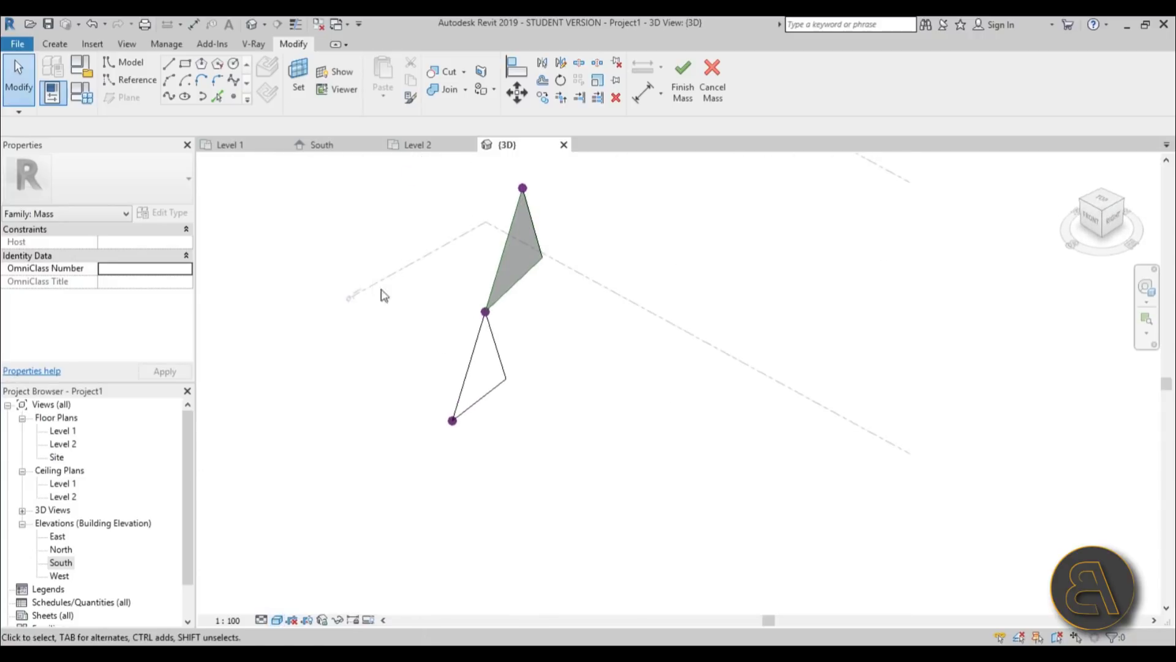
Step: Create a flat surface form from the lower triangle's lines
left_click_drag(373, 275, 562, 499)
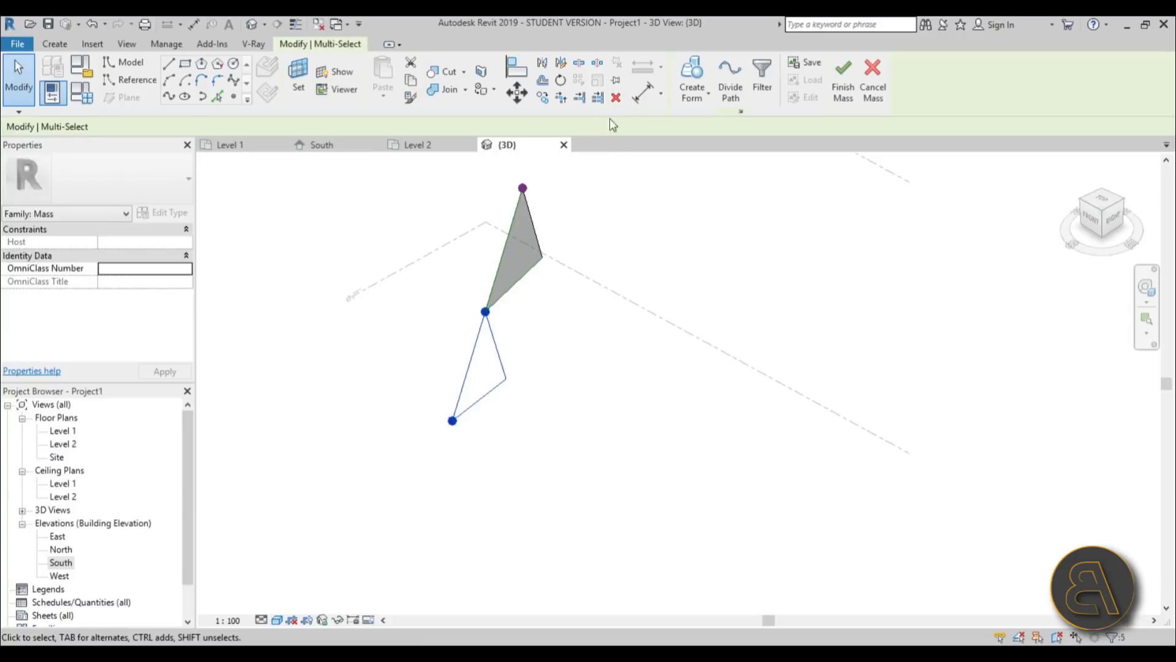
left_click(691, 73)
left_click(547, 502)
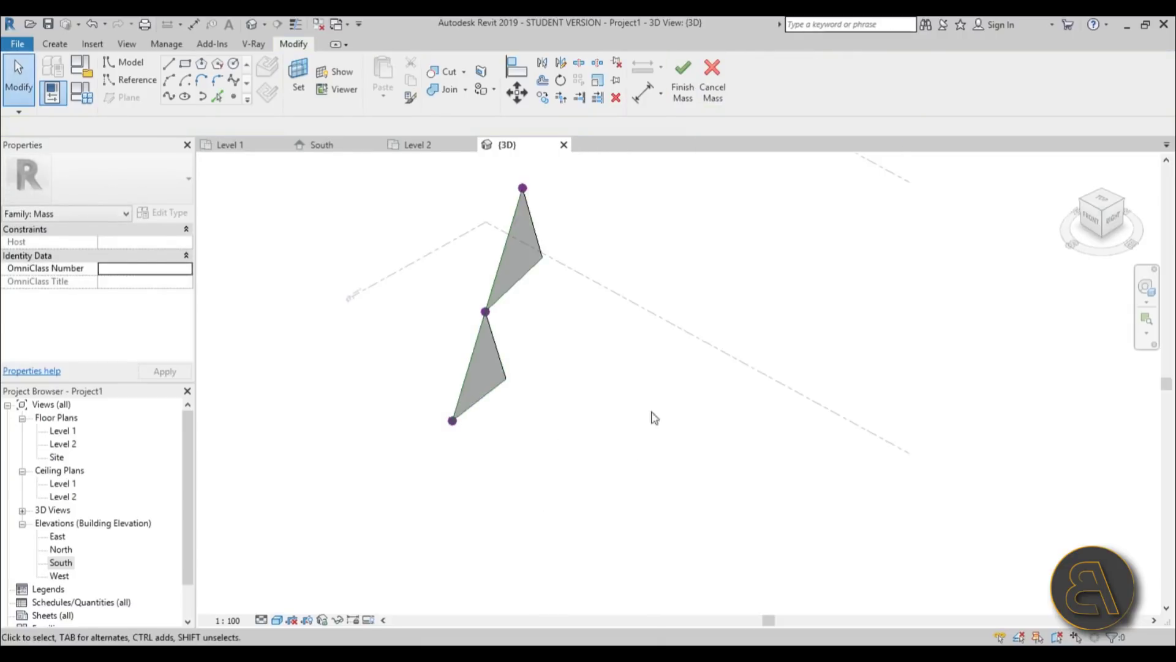
mouse_move(654, 418)
middle_mouse_down("shift")
mouse_move(435, 378)
mouse_move(475, 457)
mouse_move(603, 463)
mouse_move(766, 433)
mouse_move(685, 434)
middle_mouse_up("shift")
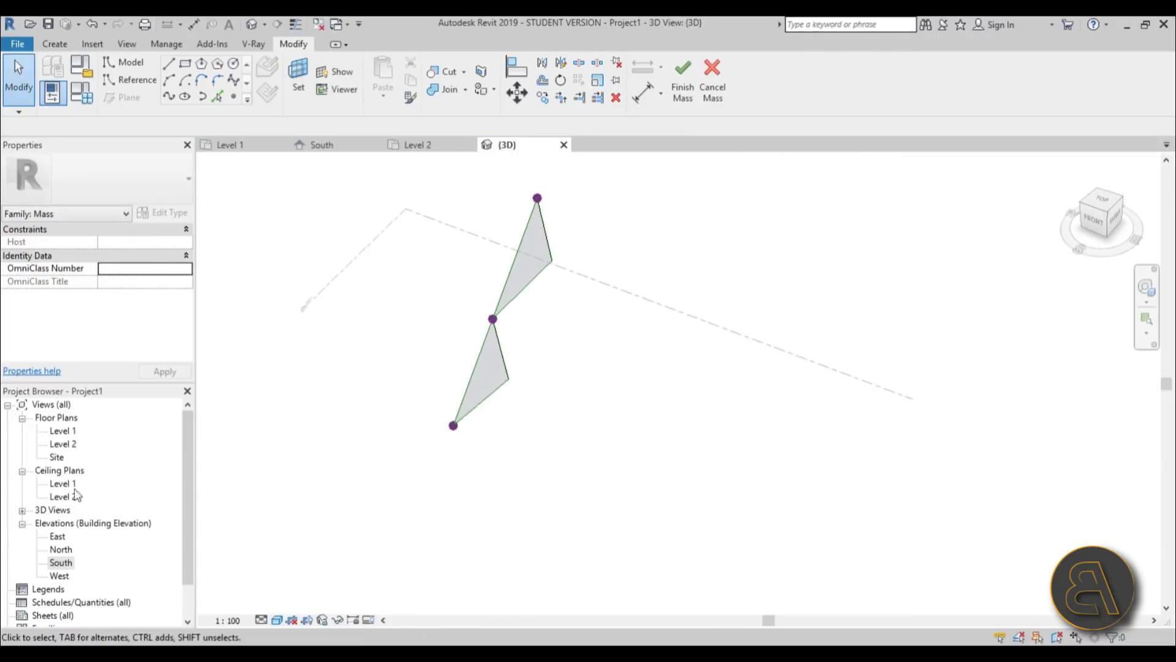
Step: Examine the triangular surfaces and the base reference lines in the South elevation and the Level 1 floor plan
double_click(62, 563)
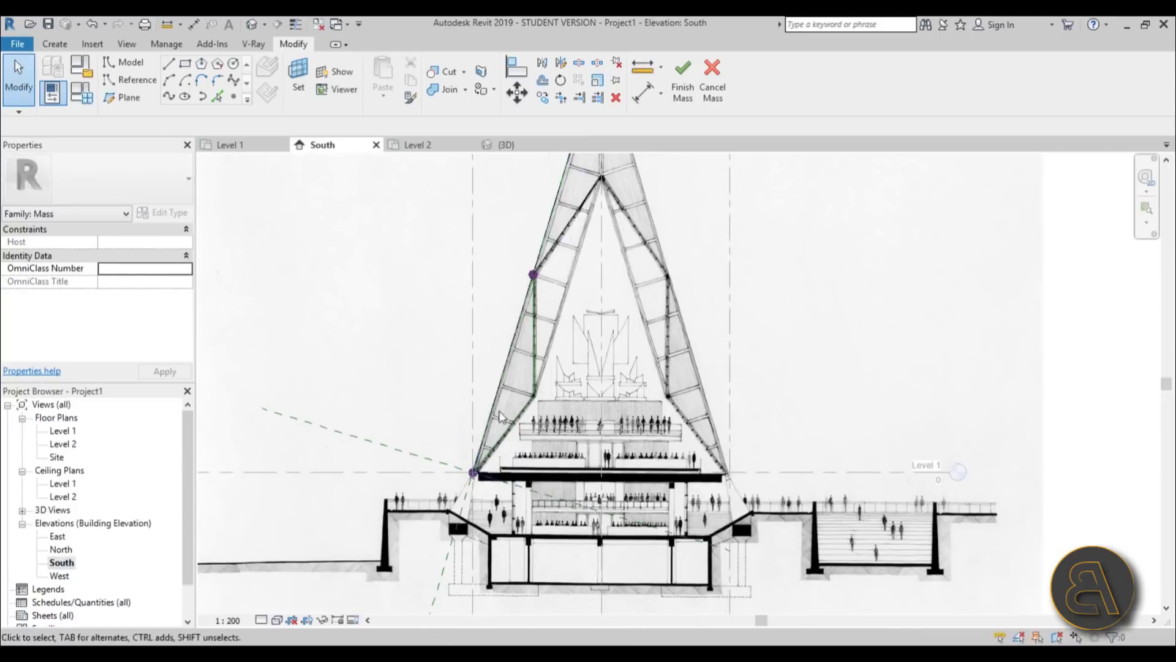
scroll(515, 463, "down", 4)
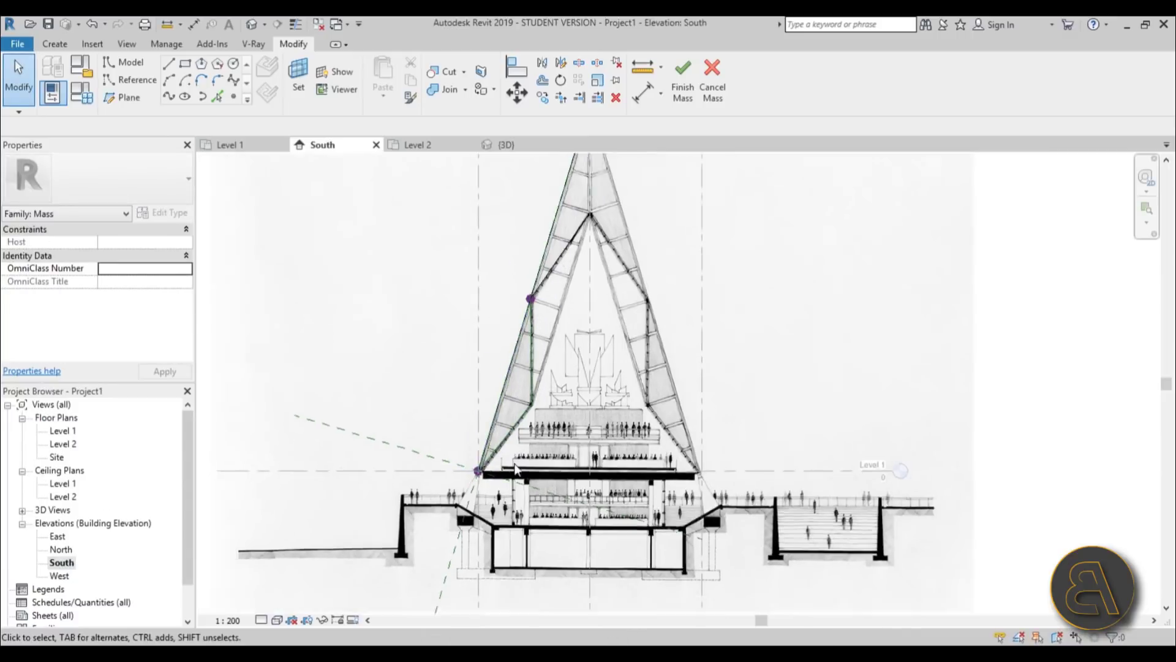
double_click(63, 430)
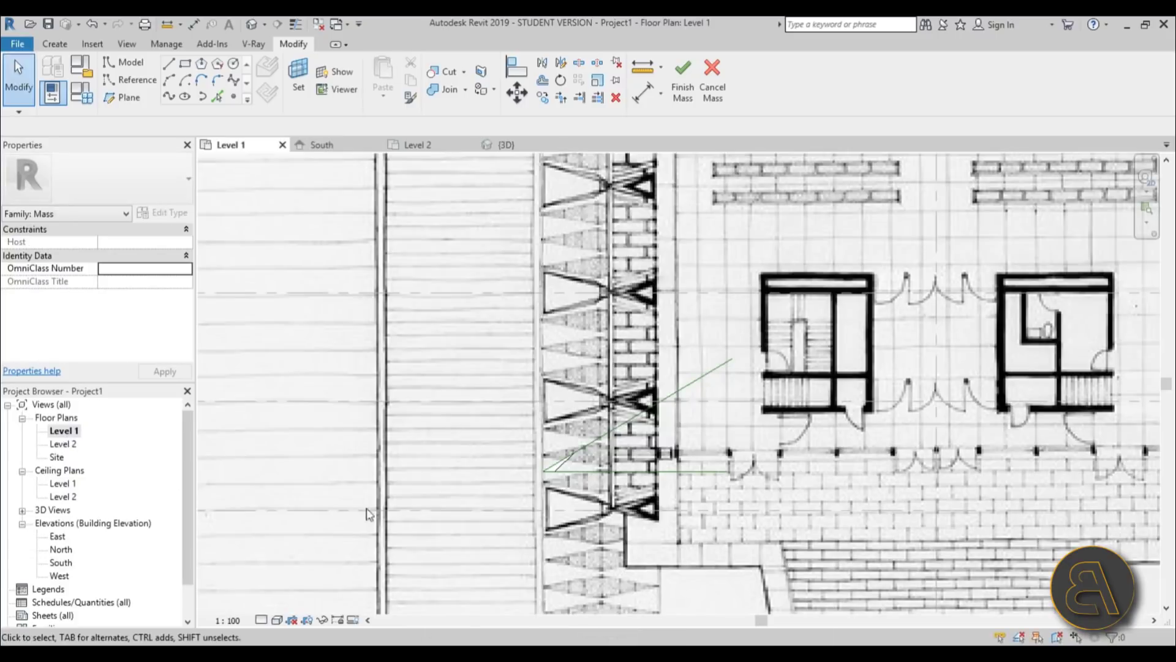
scroll(507, 441, "up", 5)
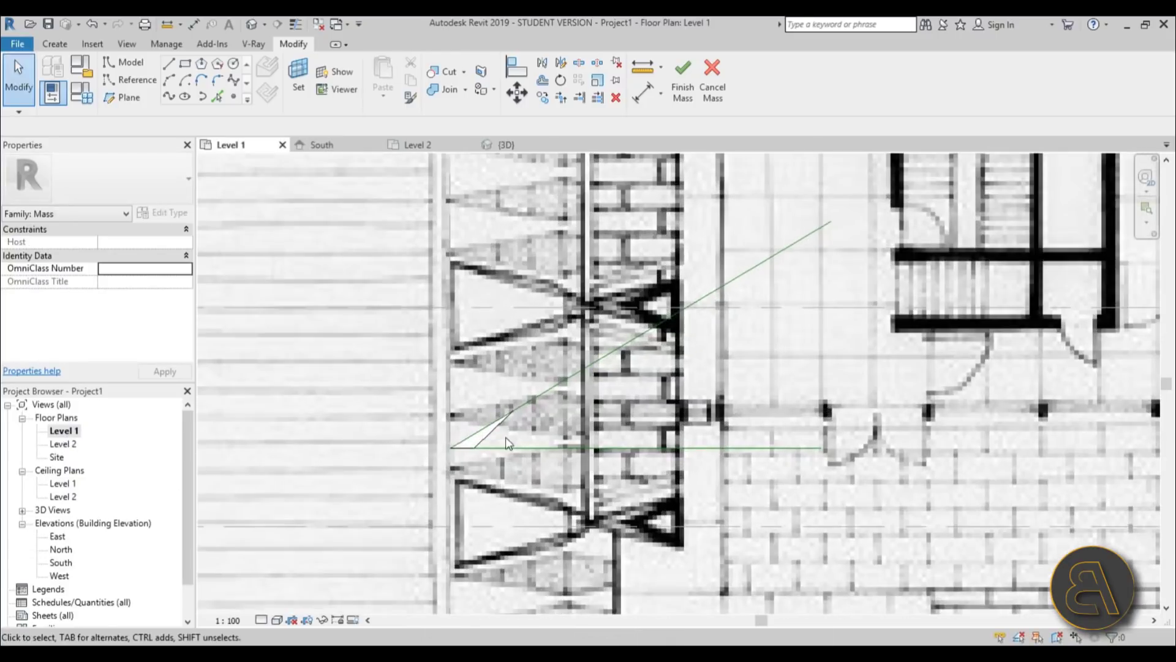
left_click(469, 448)
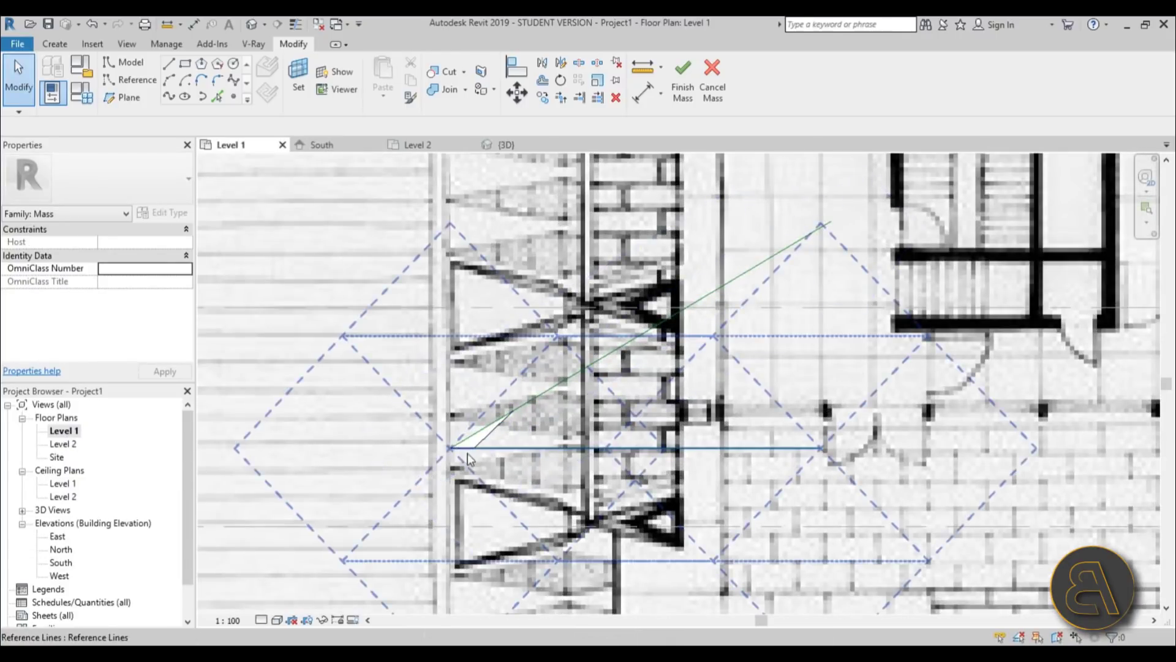
key("Escape")
scroll(471, 460, "down", 3)
left_click(516, 416)
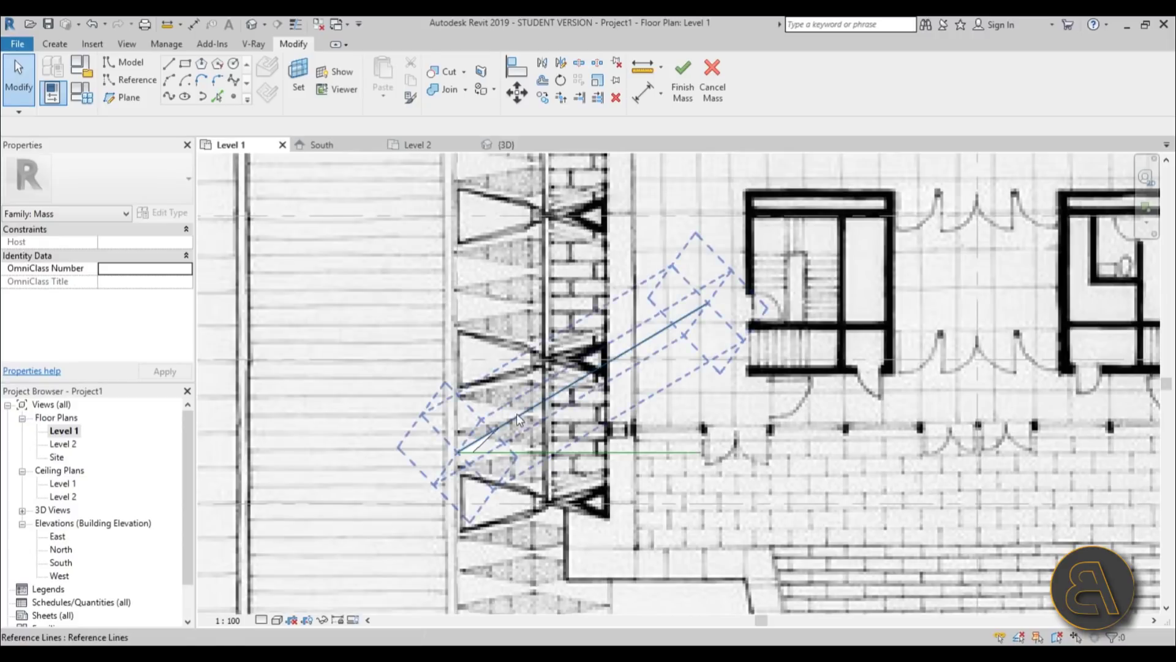
key("Escape")
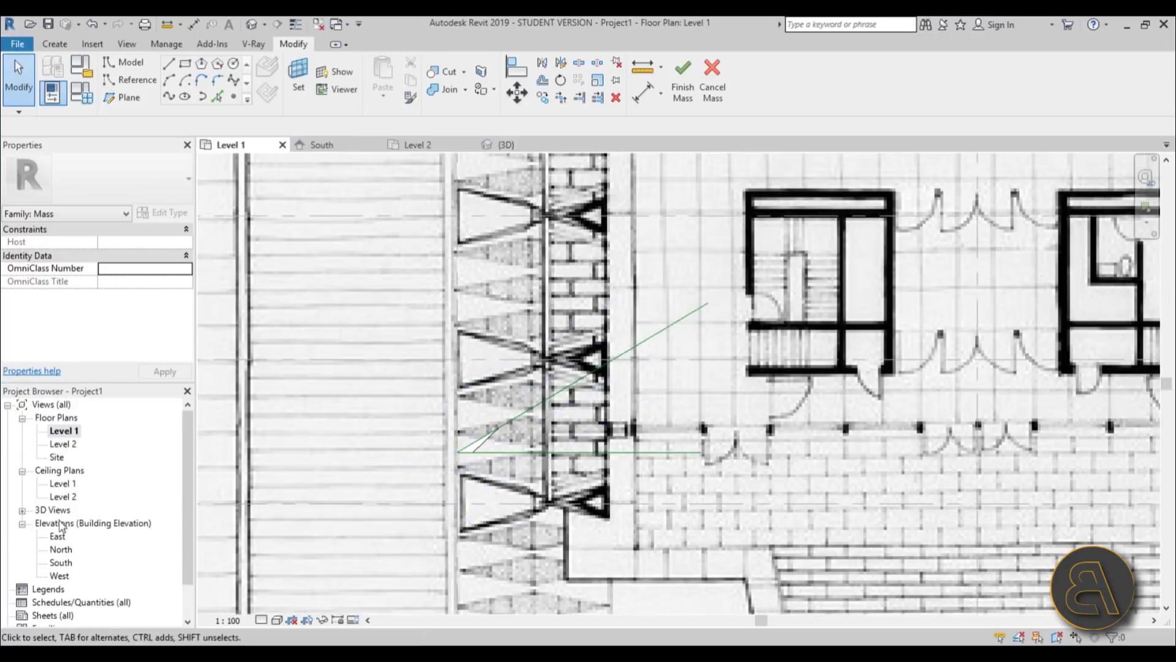
Step: Try to move all the spire's triangular surfaces and lines from their base corner straight down onto the nearest horizontal grid in the Level 1 plan
left_click(24, 511)
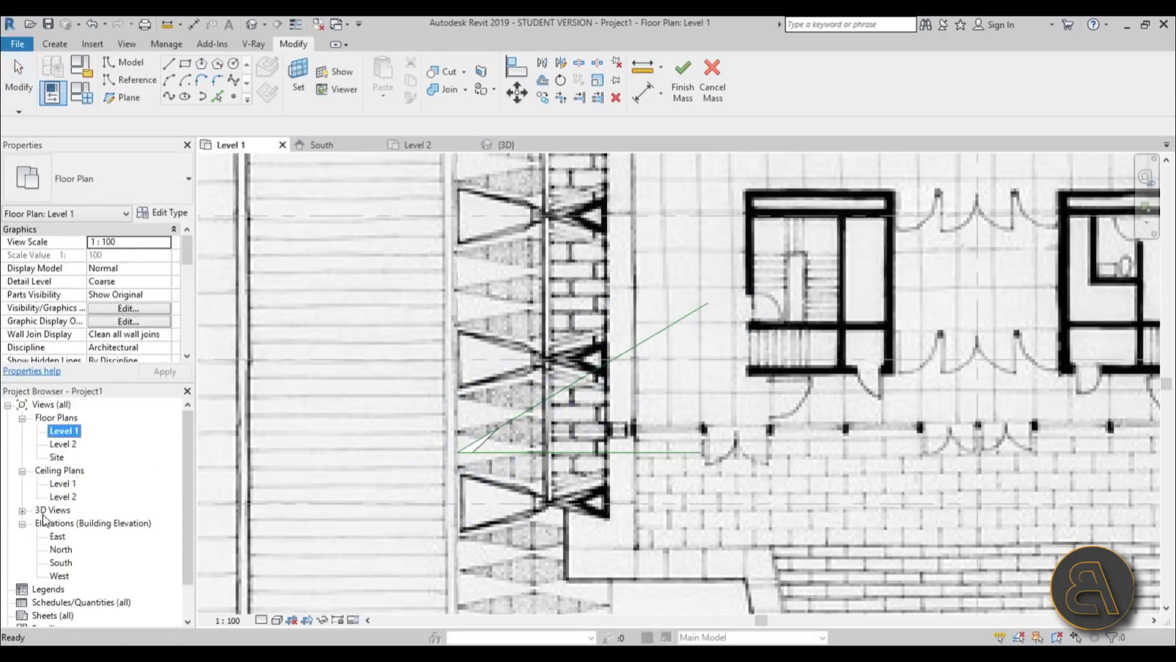
left_click(22, 509)
double_click(58, 522)
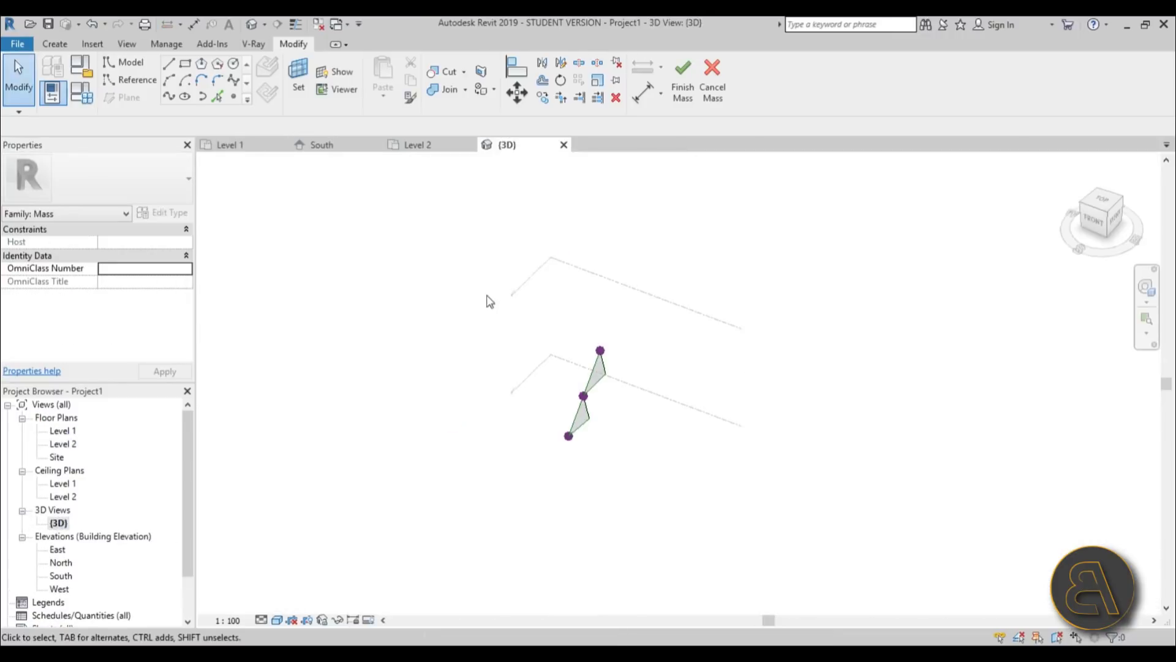
left_click_drag(489, 301, 669, 525)
double_click(63, 430)
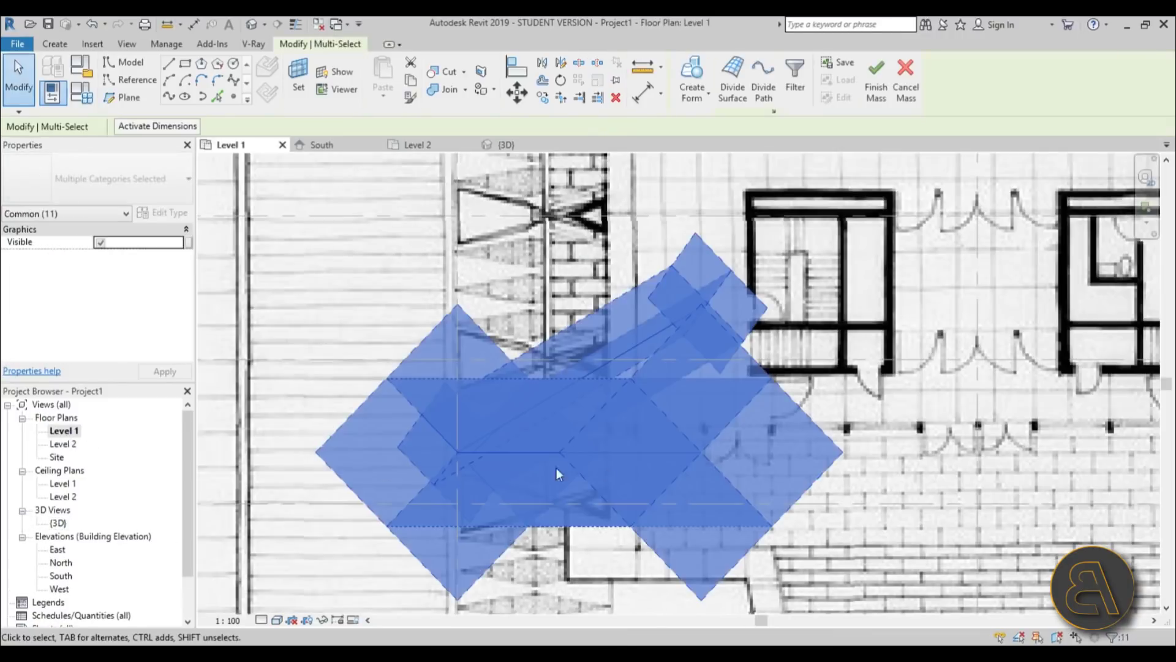
scroll(493, 469, "up", 5)
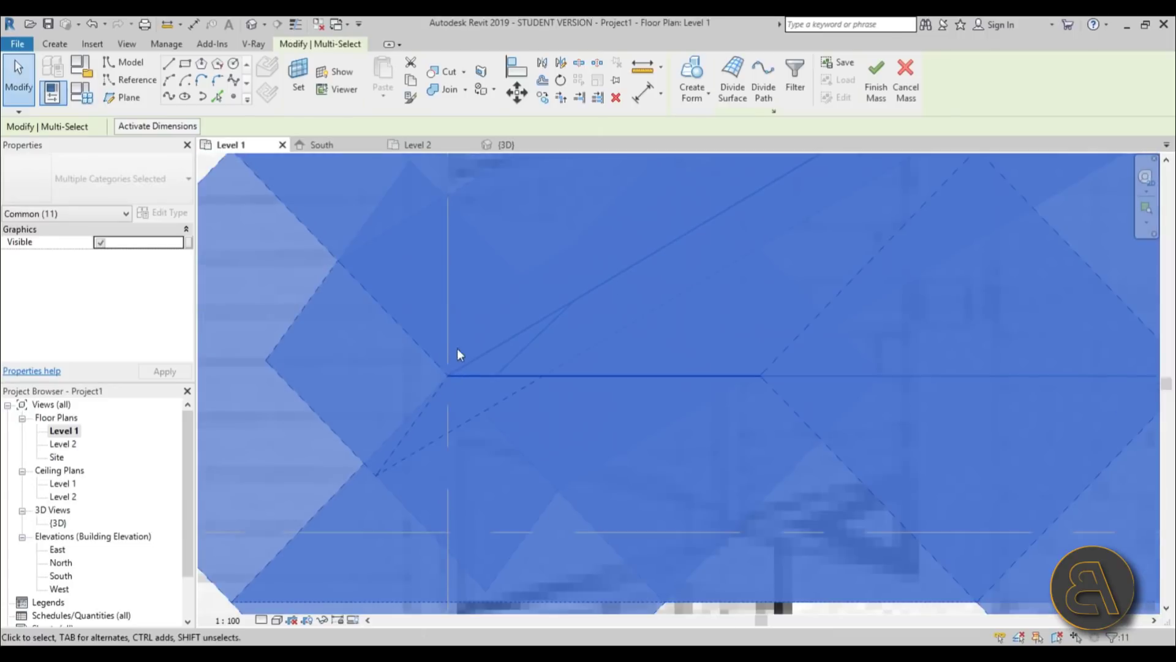
key("m")
key("v")
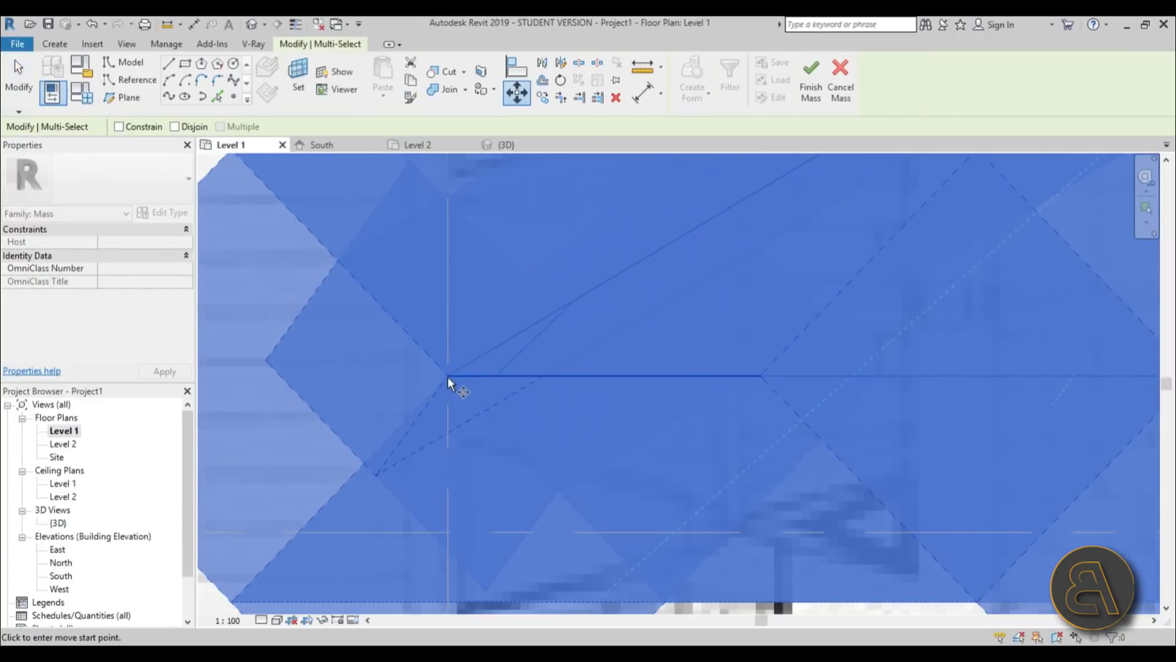
left_click(450, 377)
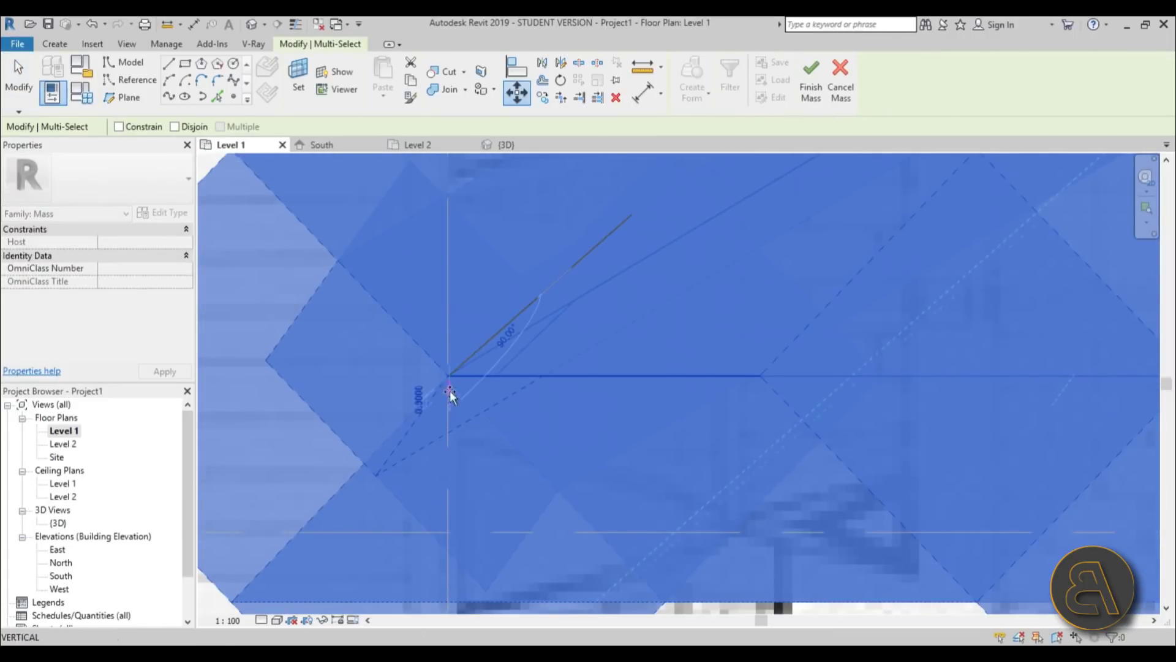
left_click(447, 534)
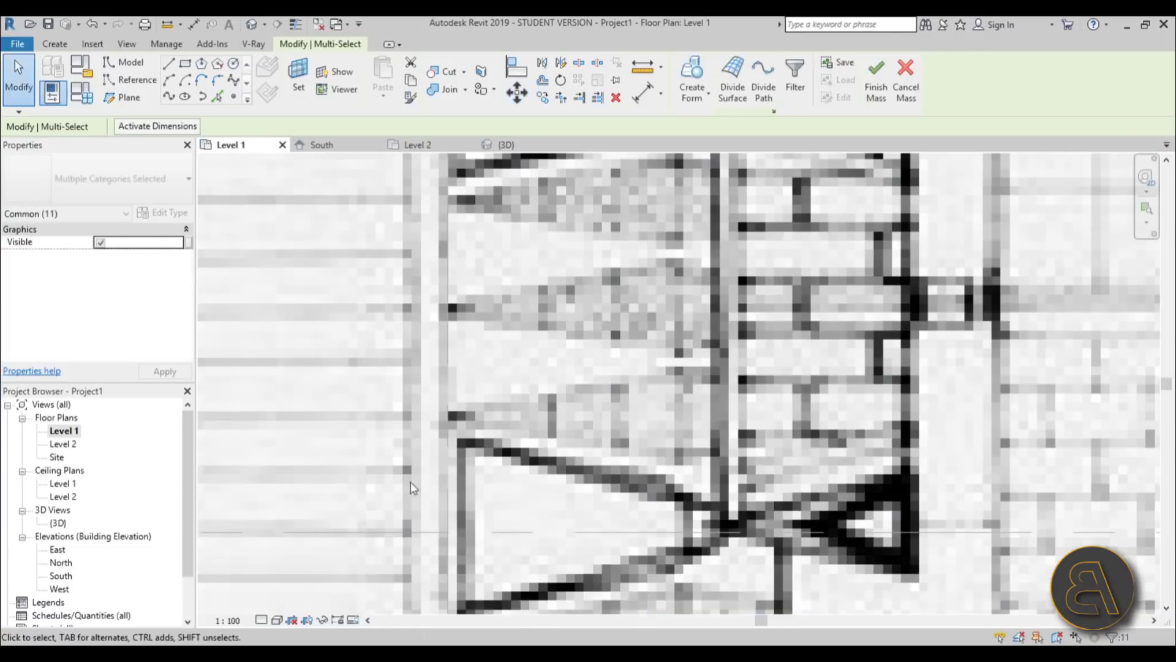
scroll(528, 426, "down", 4)
scroll(528, 425, "up", 4)
scroll(527, 425, "up", 1)
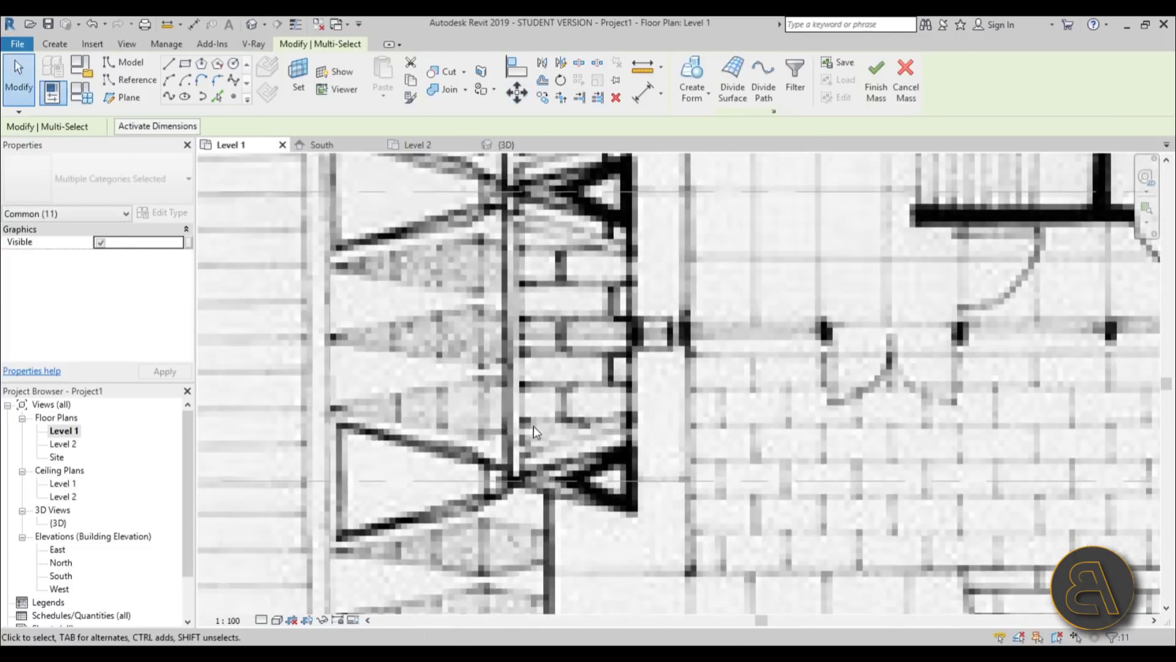
left_click(92, 25)
Step: Set the current work plane to Level 1
scroll(375, 413, "down", 4)
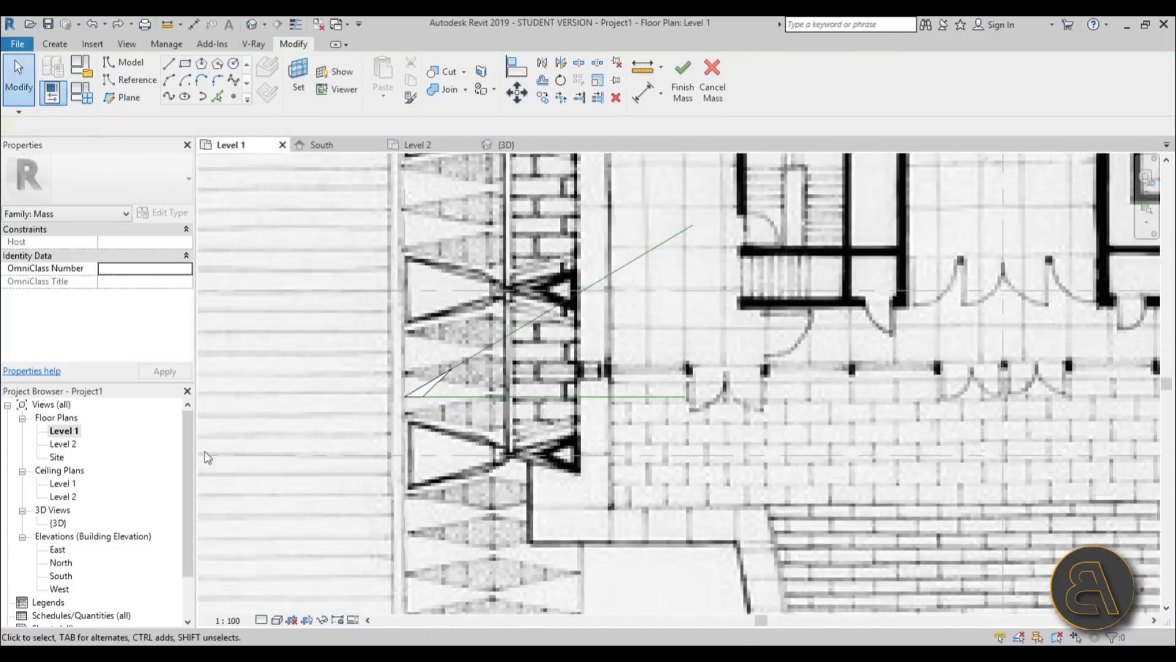
scroll(499, 449, "down", 1)
scroll(499, 454, "down", 2)
left_click(300, 85)
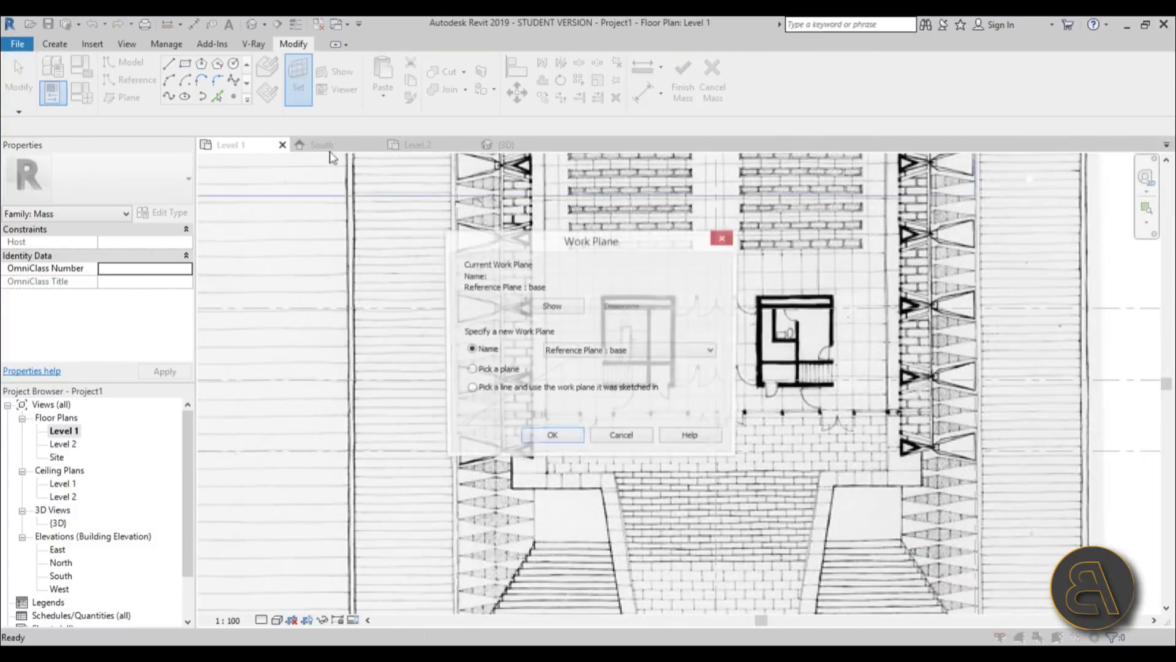
left_click(583, 353)
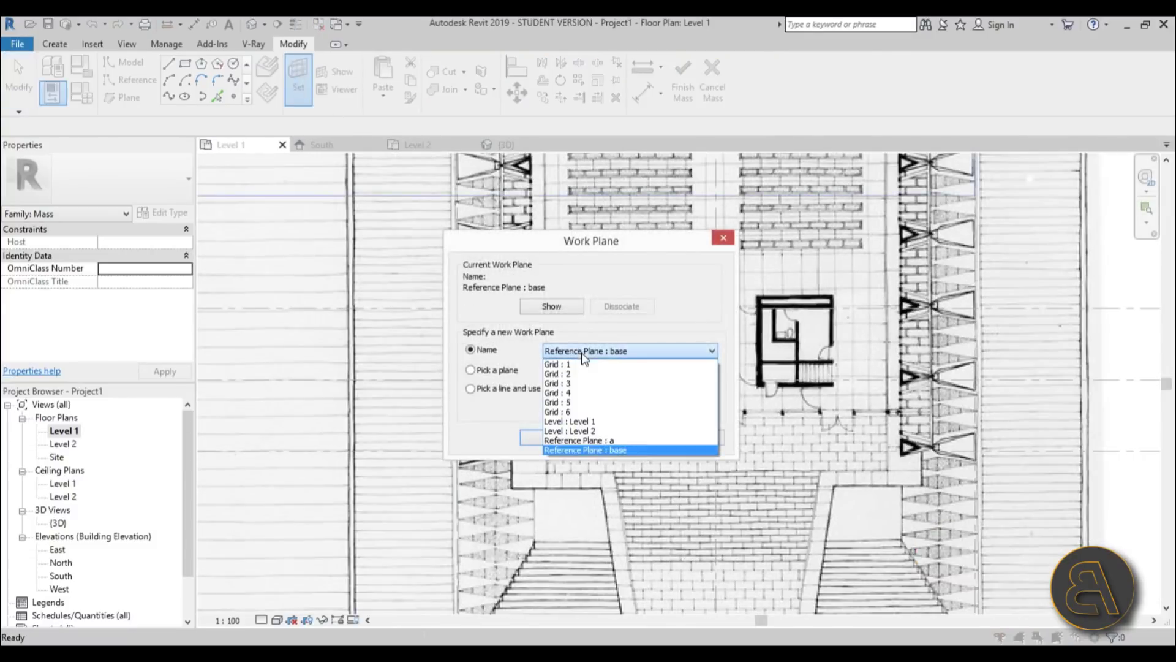
left_click(579, 422)
left_click(552, 438)
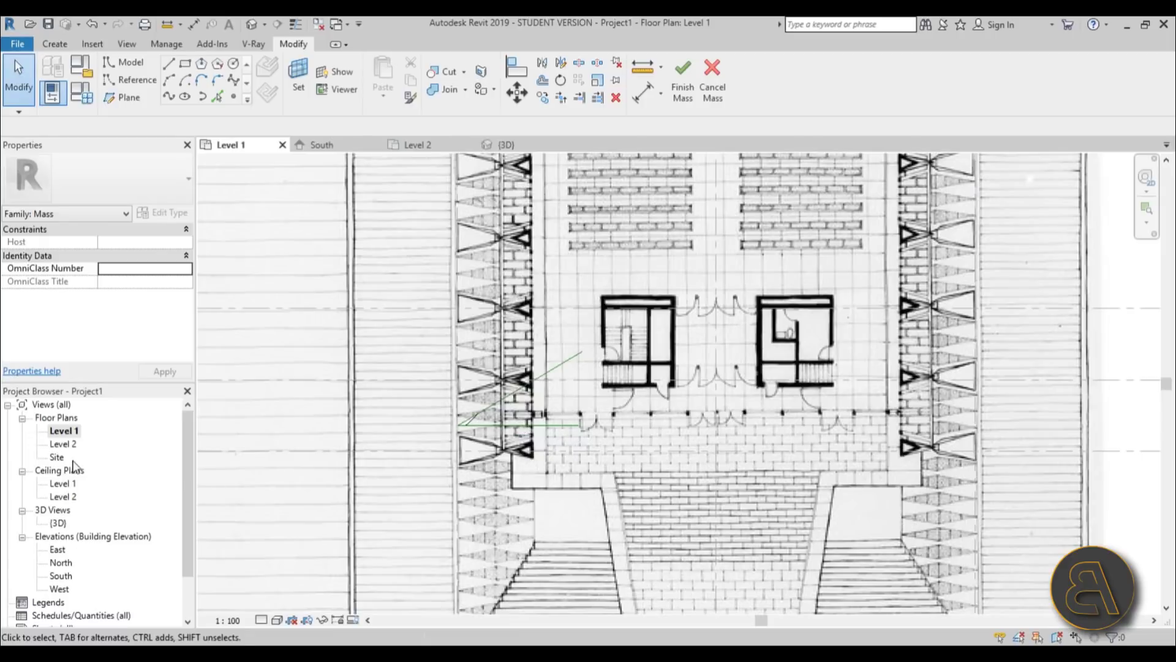
Step: Try again to move the complete set of triangles and lines down to the horizontal grid in the Level 1 plan, using the new work plane
double_click(64, 525)
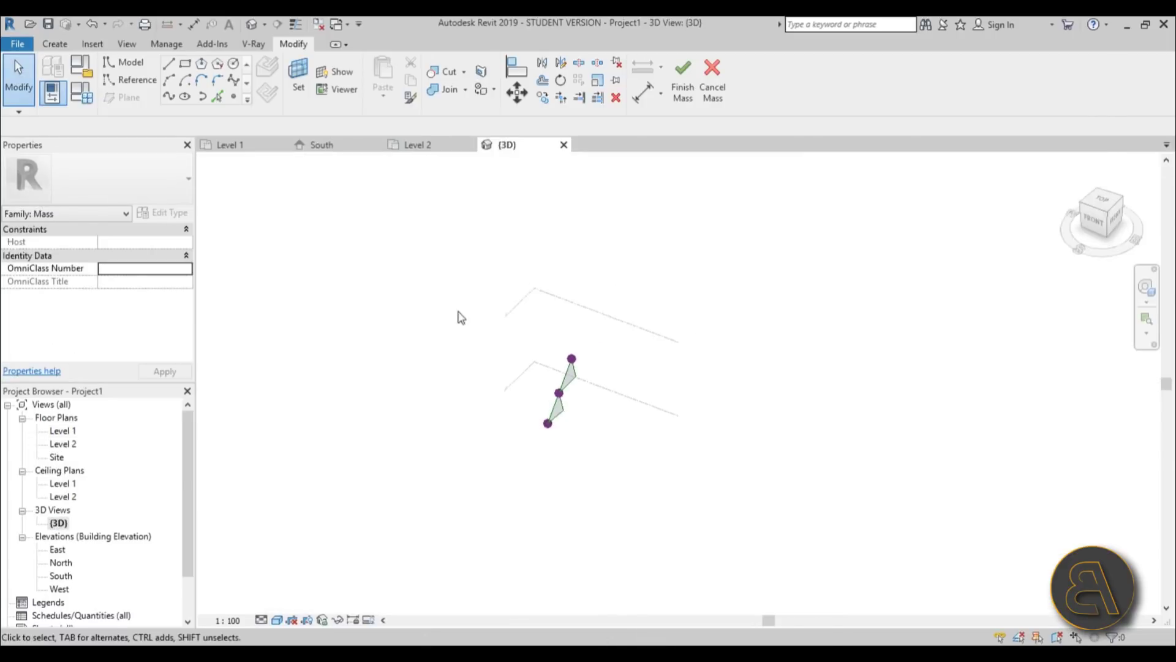
left_click_drag(457, 313, 616, 469)
double_click(62, 431)
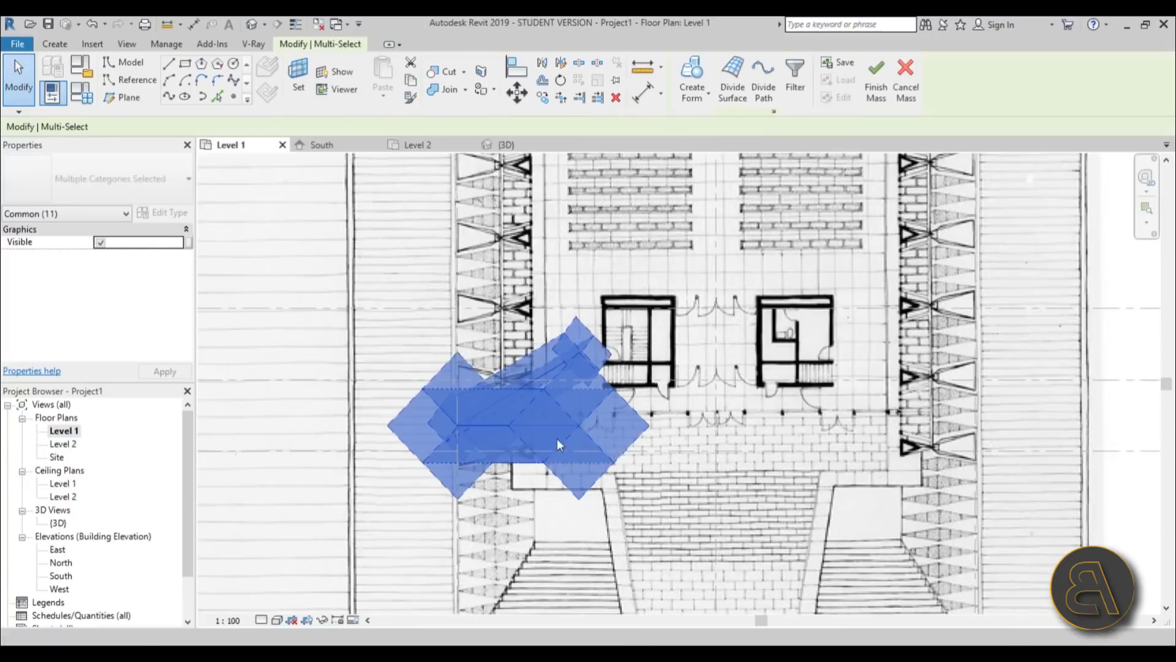
scroll(557, 438, "up", 8)
key("m")
key("v")
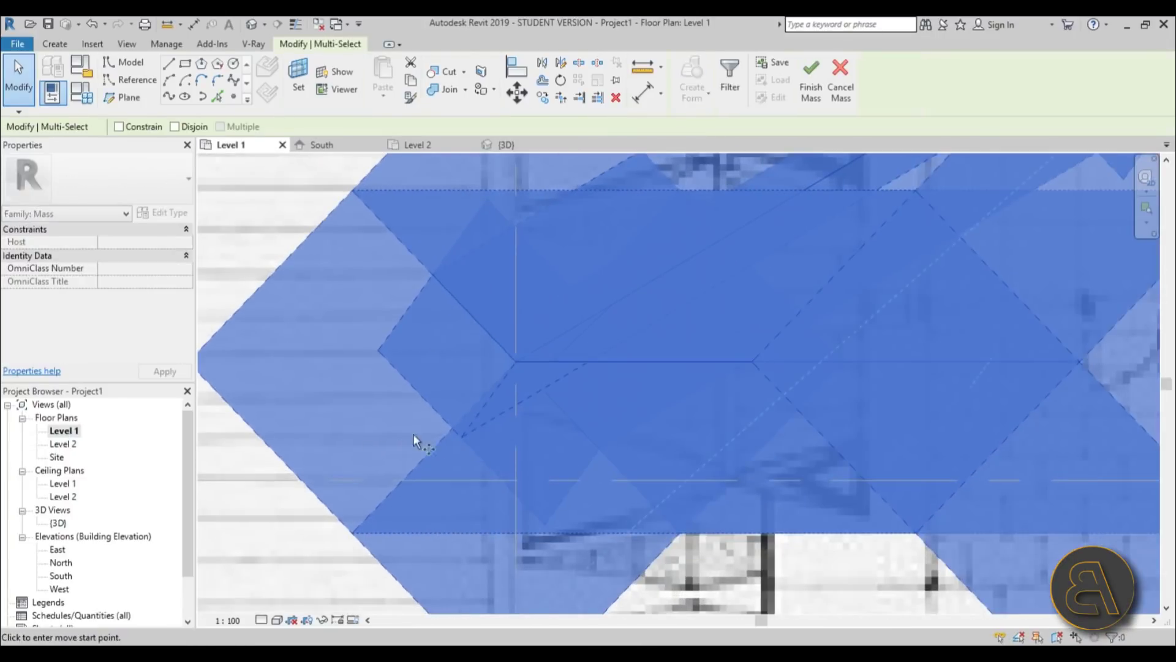
left_click(515, 361)
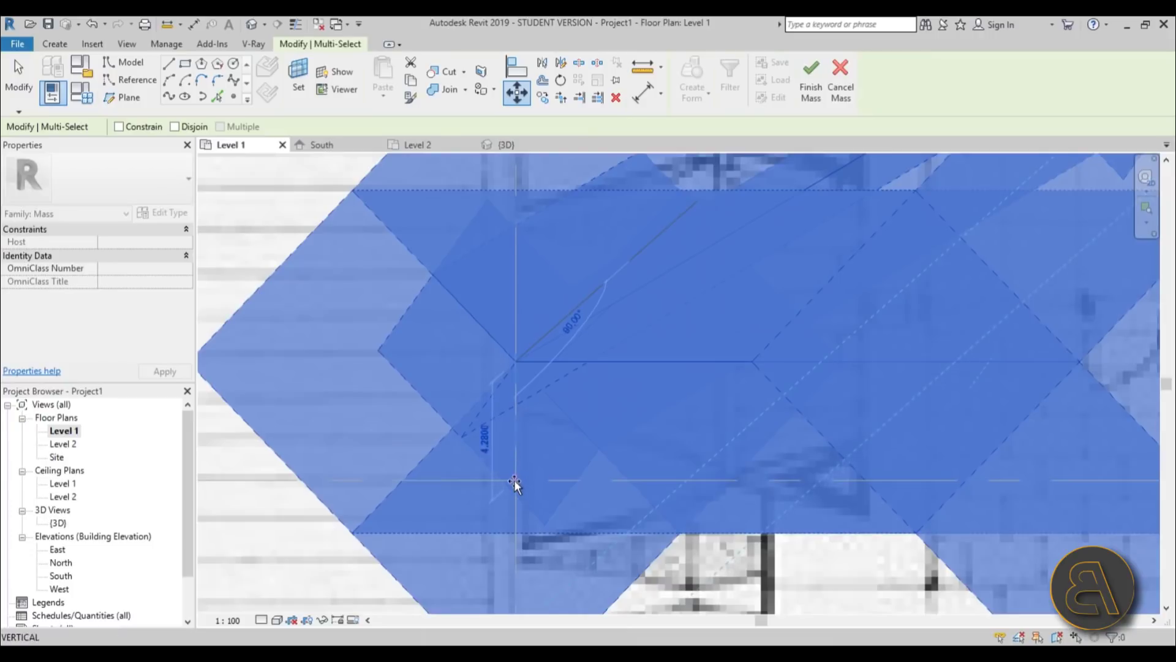
left_click(513, 480)
middle_click_drag(467, 490, 567, 459)
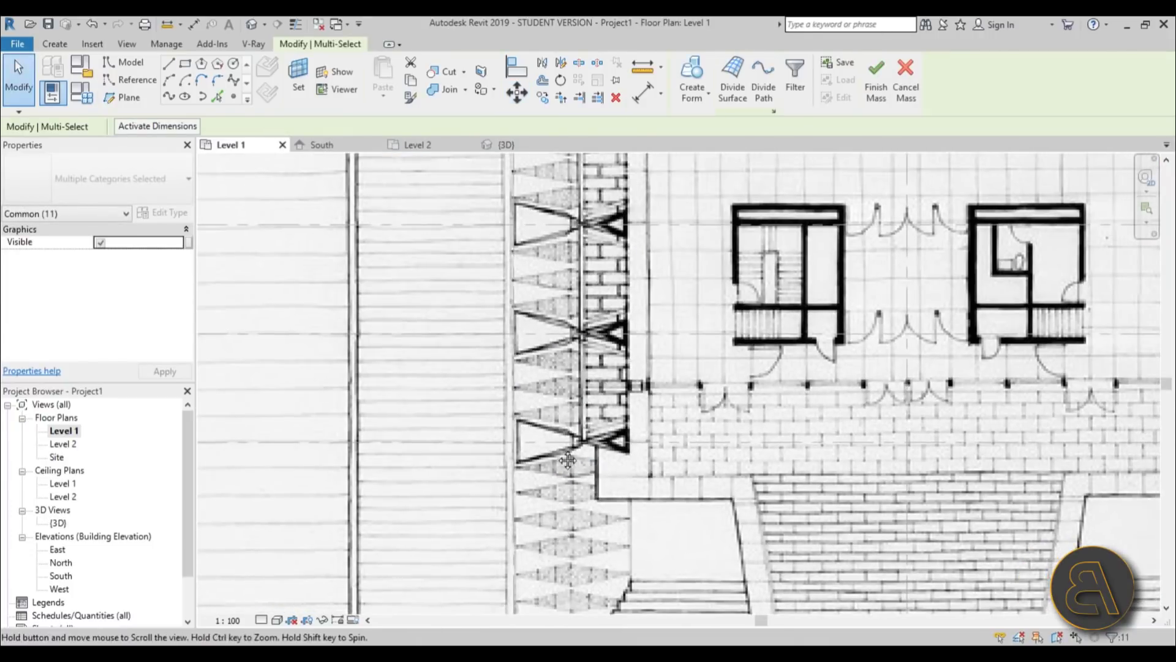
left_click(92, 25)
scroll(604, 344, "down", 3)
middle_click_drag(604, 344, 680, 339)
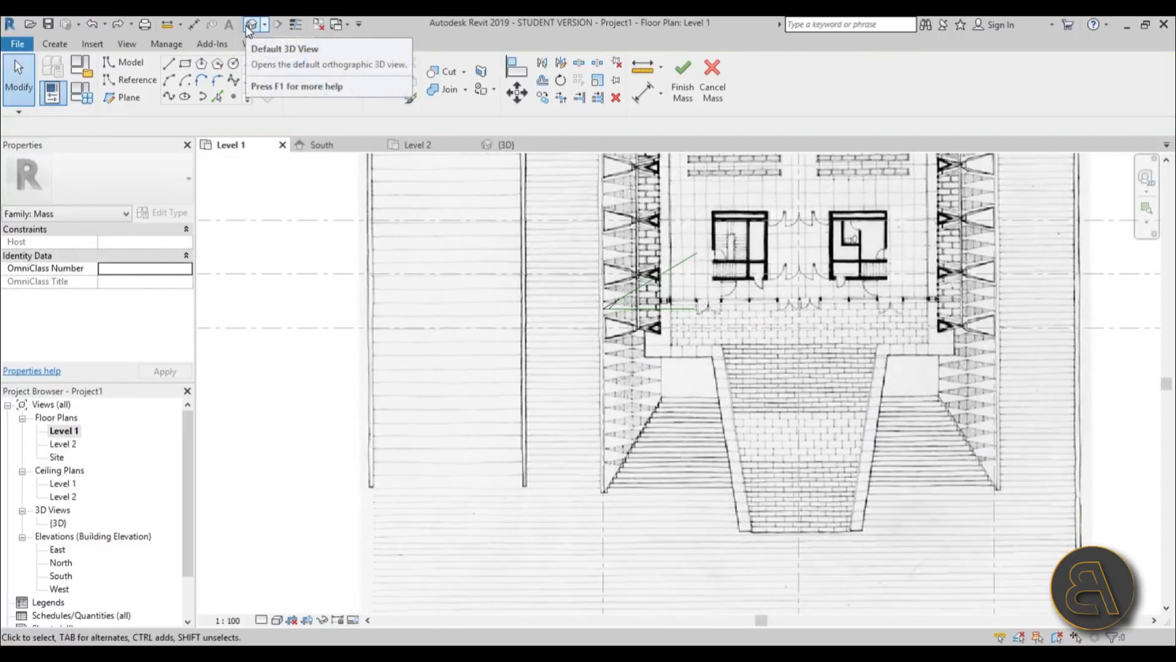
Step: Mirror a copy of all the triangle geometry in the Site plan, using the horizontal base reference line as the axis
double_click(58, 457)
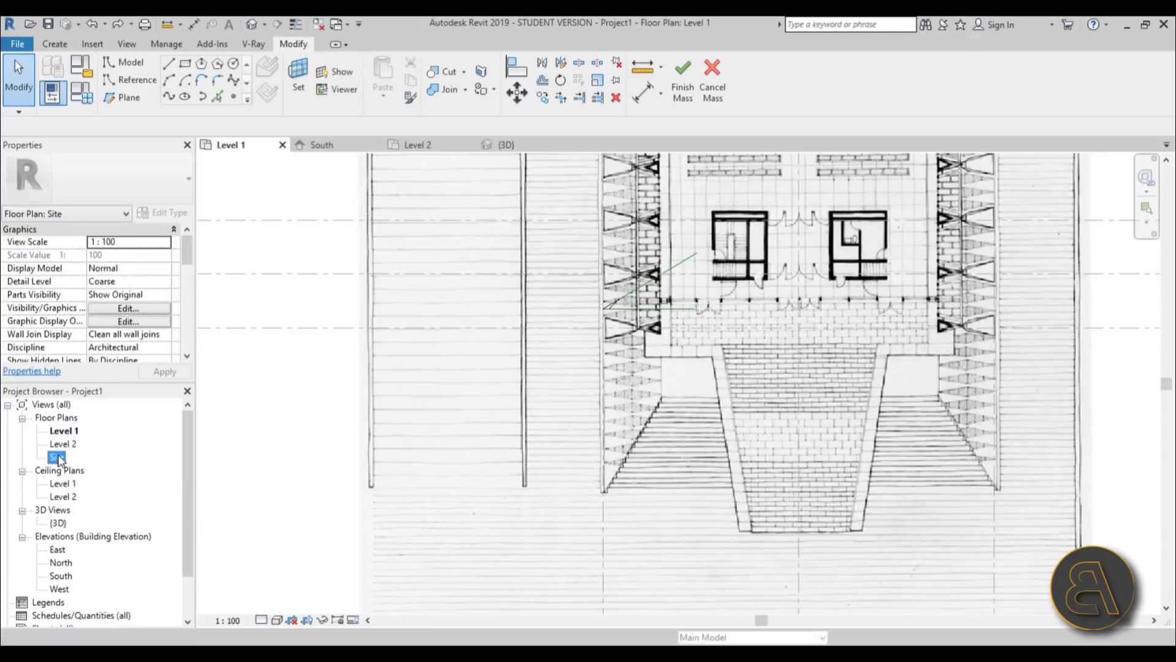
mouse_move(373, 270)
left_mouse_down()
mouse_move(493, 353)
mouse_move(708, 433)
mouse_move(710, 389)
mouse_move(714, 401)
left_mouse_up()
scroll(494, 398, "up", 3)
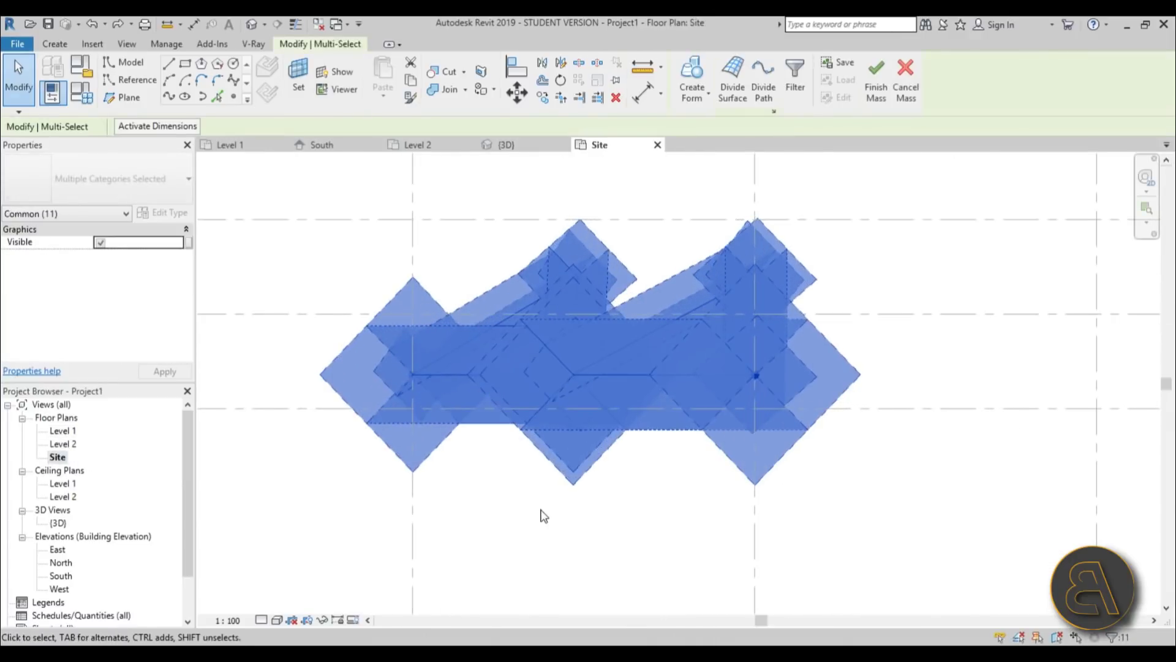
key("m")
key("m")
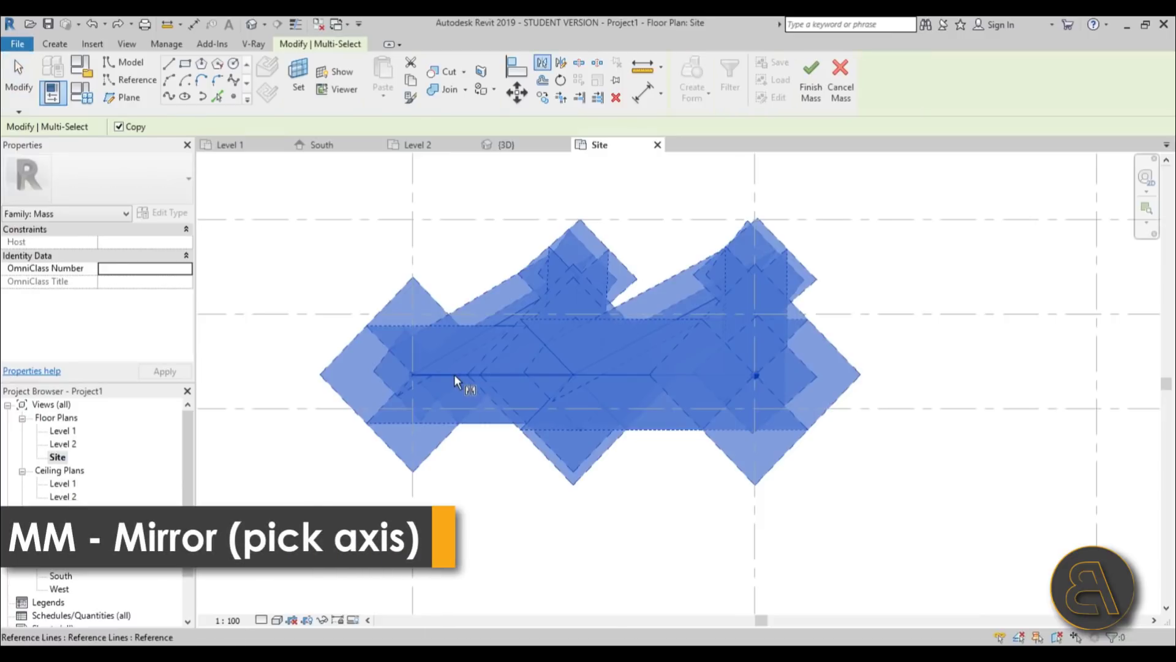
left_click(453, 374)
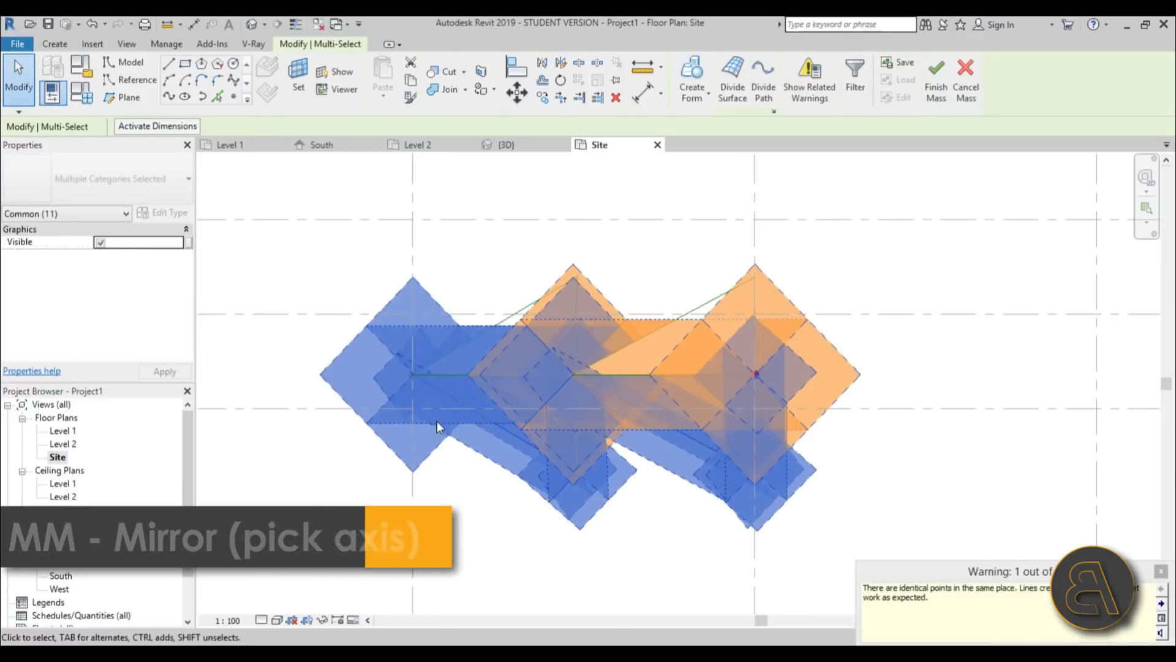
key("Escape")
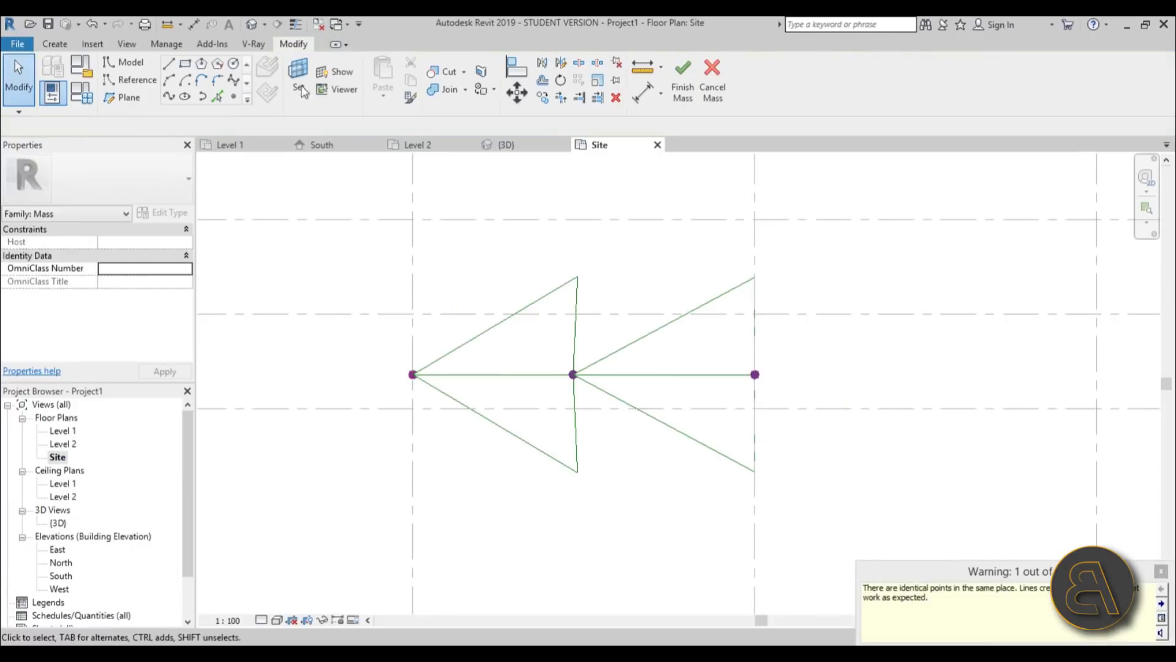
Step: Examine the mirrored triangle lines and the existing surfaces from several angles in the 3D view
left_click(252, 28)
middle_click_drag(585, 383, 980, 331, "shift")
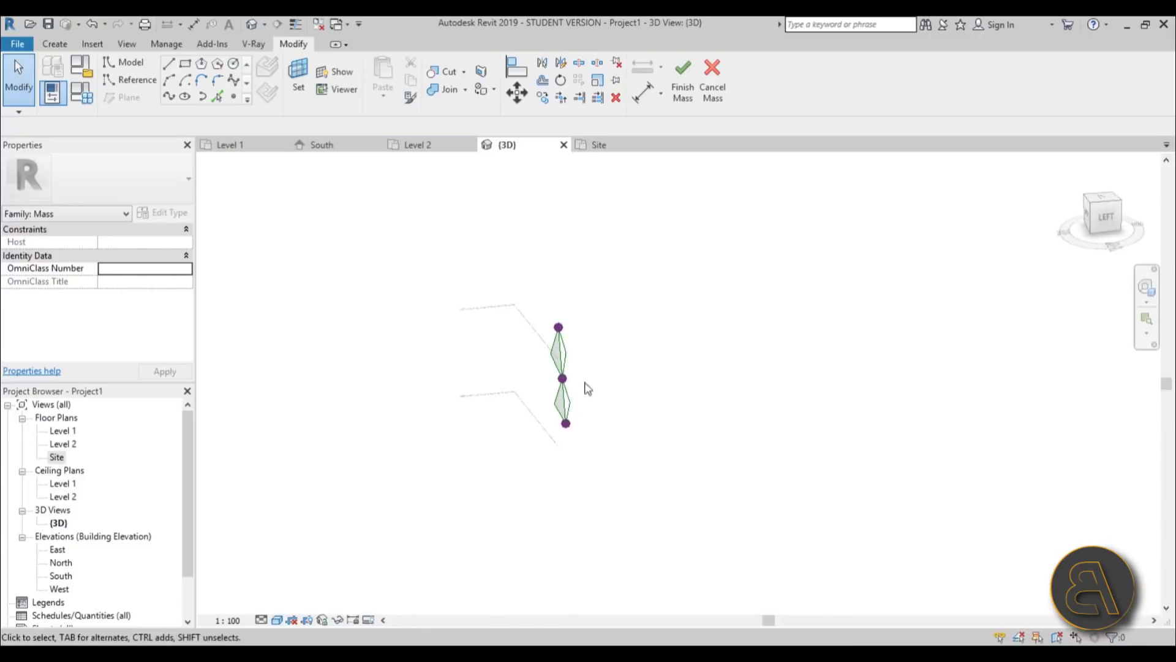
scroll(557, 375, "up", 5)
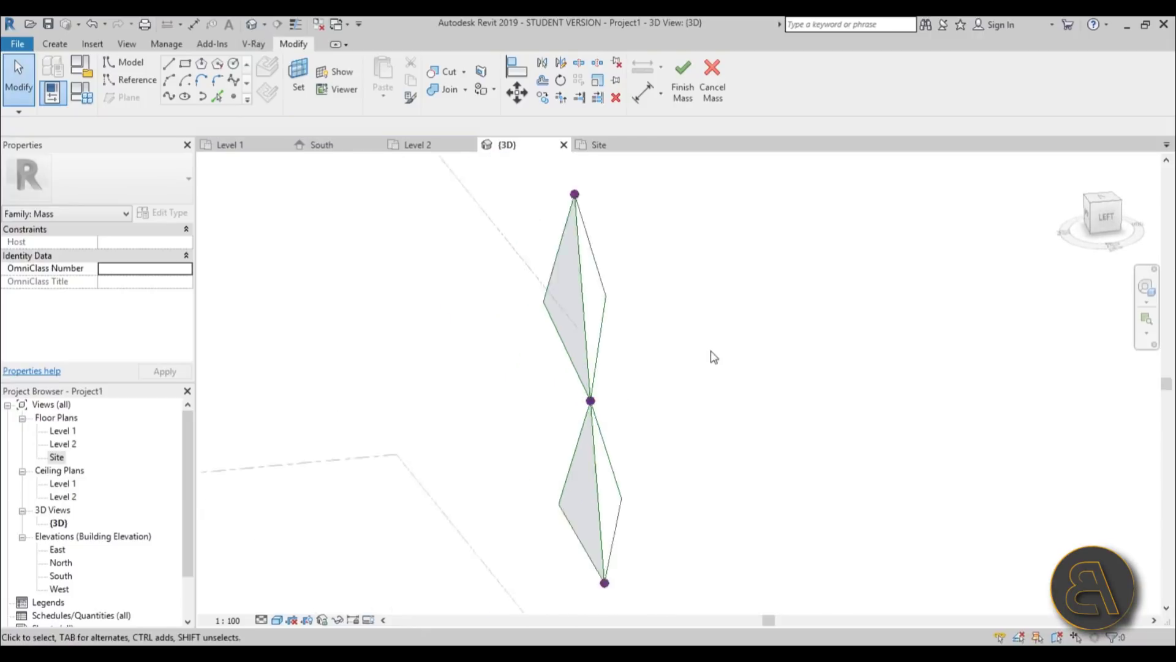
scroll(714, 358, "down", 2)
middle_click_drag(694, 377, 755, 465, "shift")
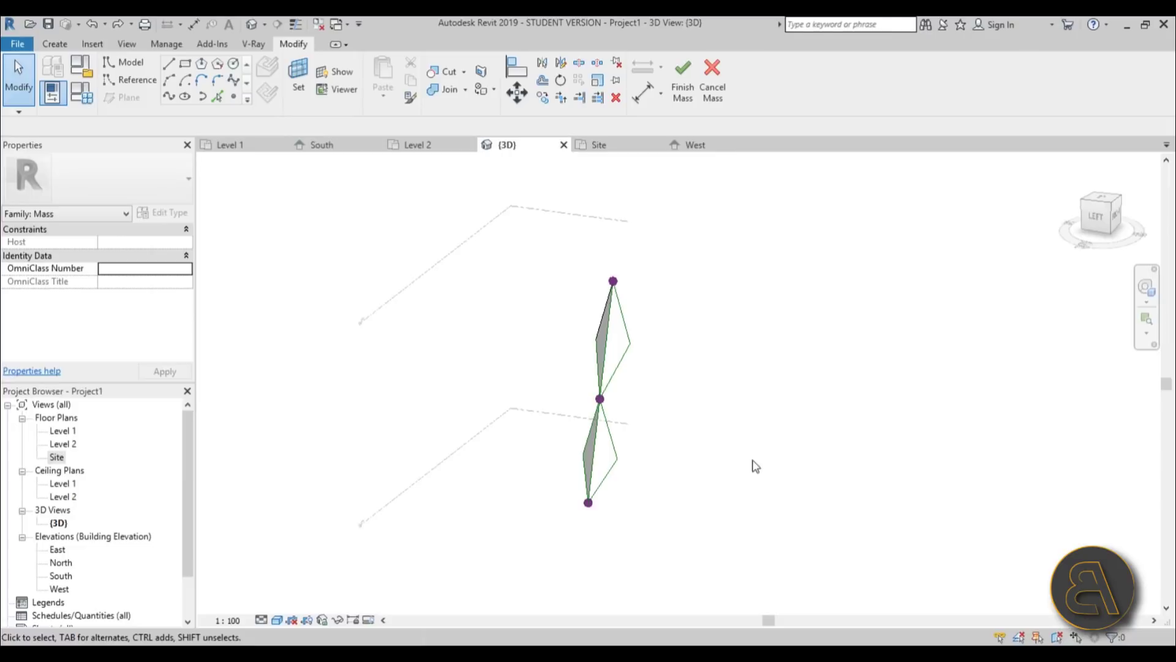
middle_click_drag(656, 502, 704, 521, "shift")
scroll(625, 334, "up", 2)
scroll(577, 323, "down", 3)
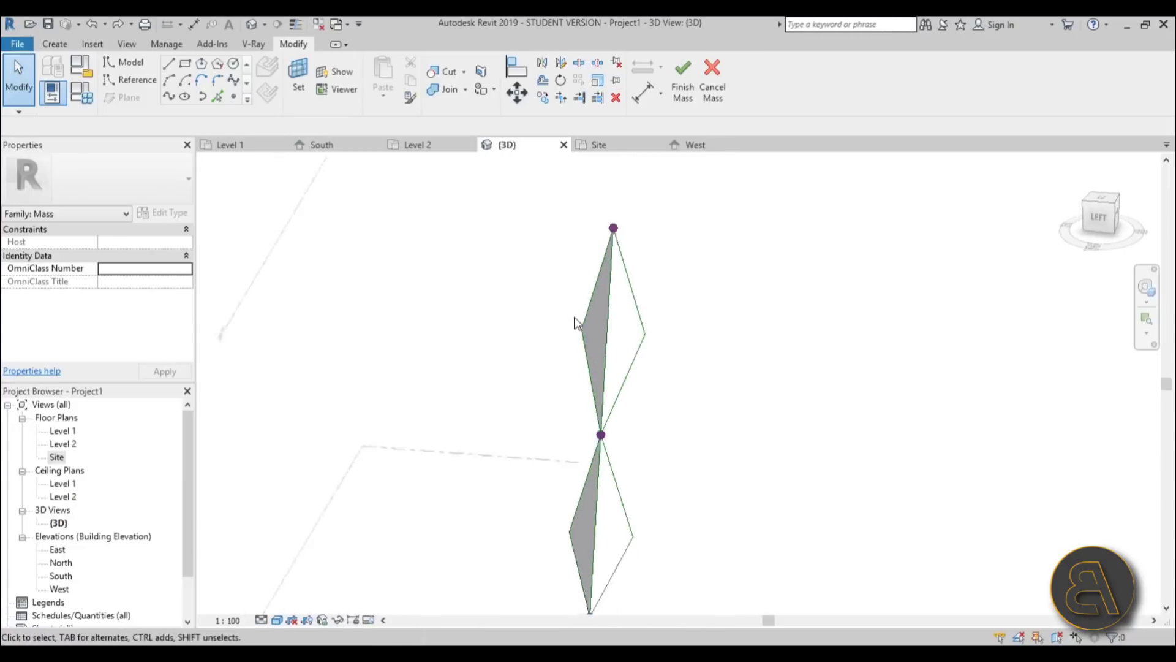
Step: Mirror a copy of all the triangle geometry in the Site plan about a horizontal axis drawn through the upper triangle tip
double_click(56, 457)
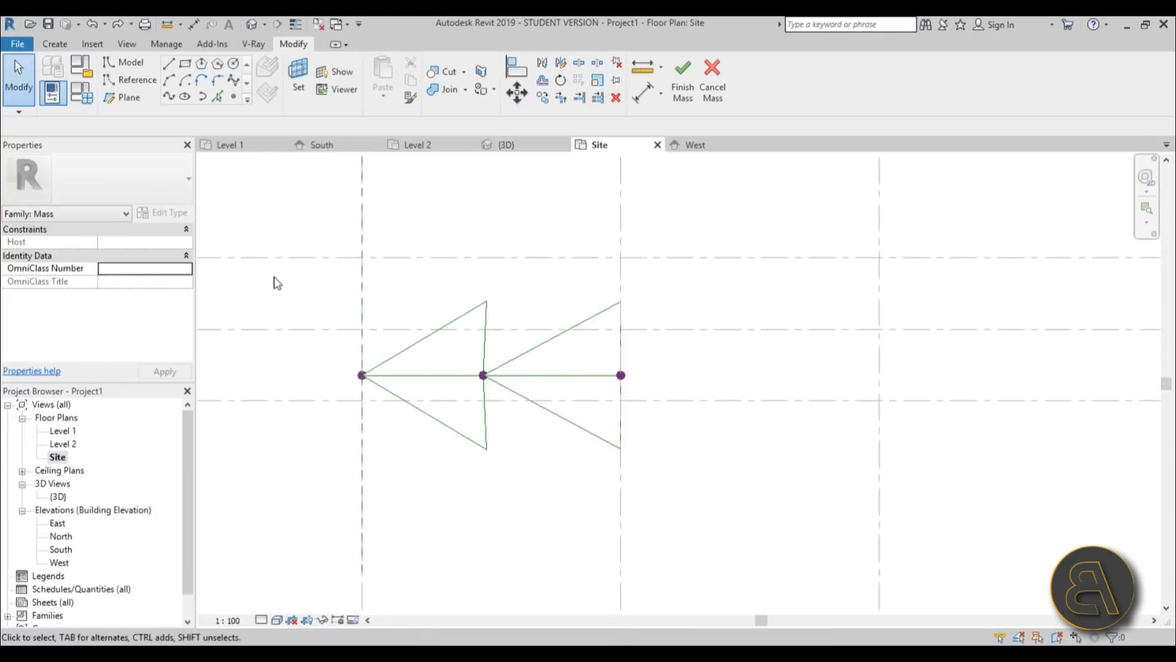
mouse_move(273, 283)
left_mouse_down()
mouse_move(772, 533)
mouse_move(687, 492)
left_mouse_up()
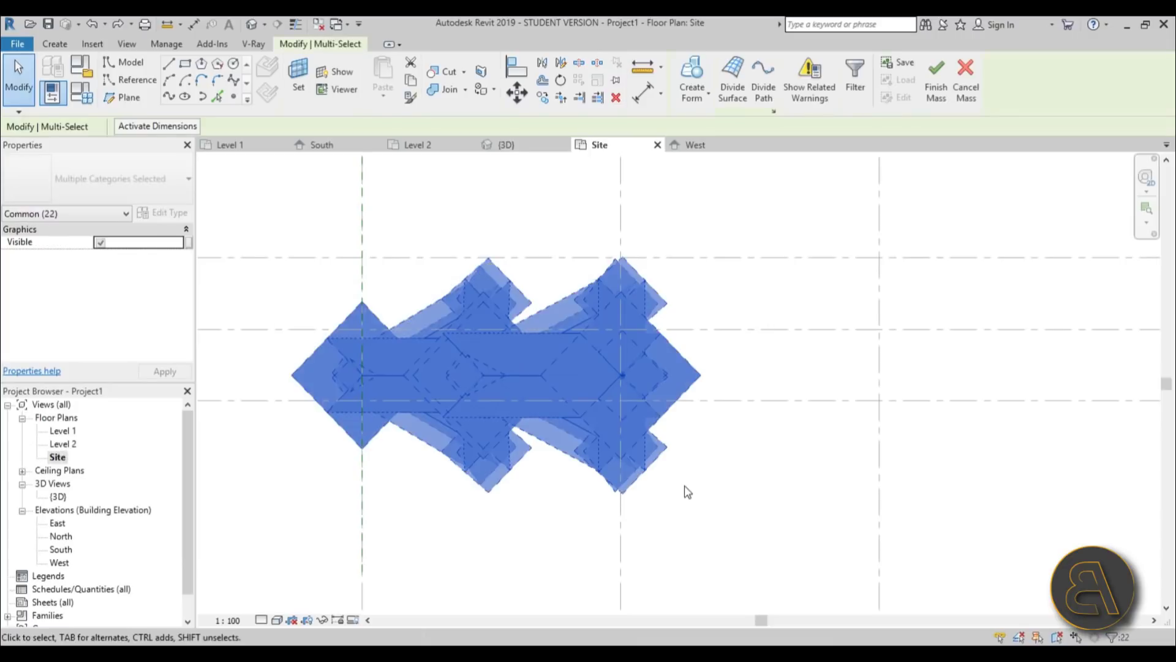
key("d")
key("m")
scroll(431, 297, "up", 4)
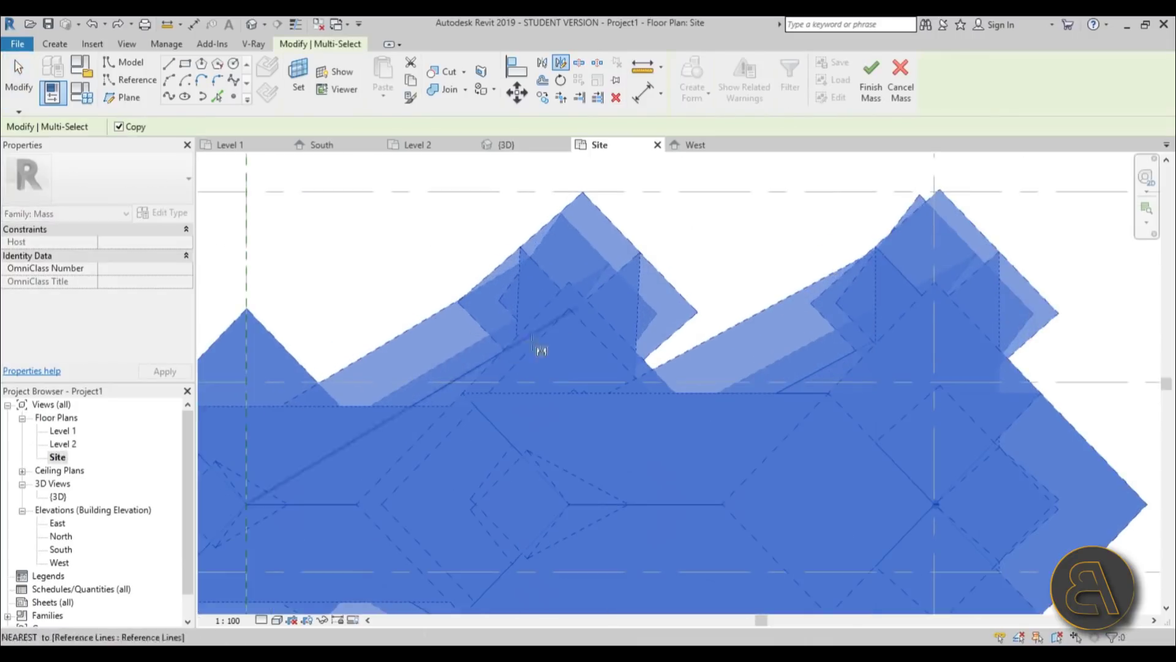
left_click(934, 307)
scroll(934, 307, "down", 3)
left_click(458, 304)
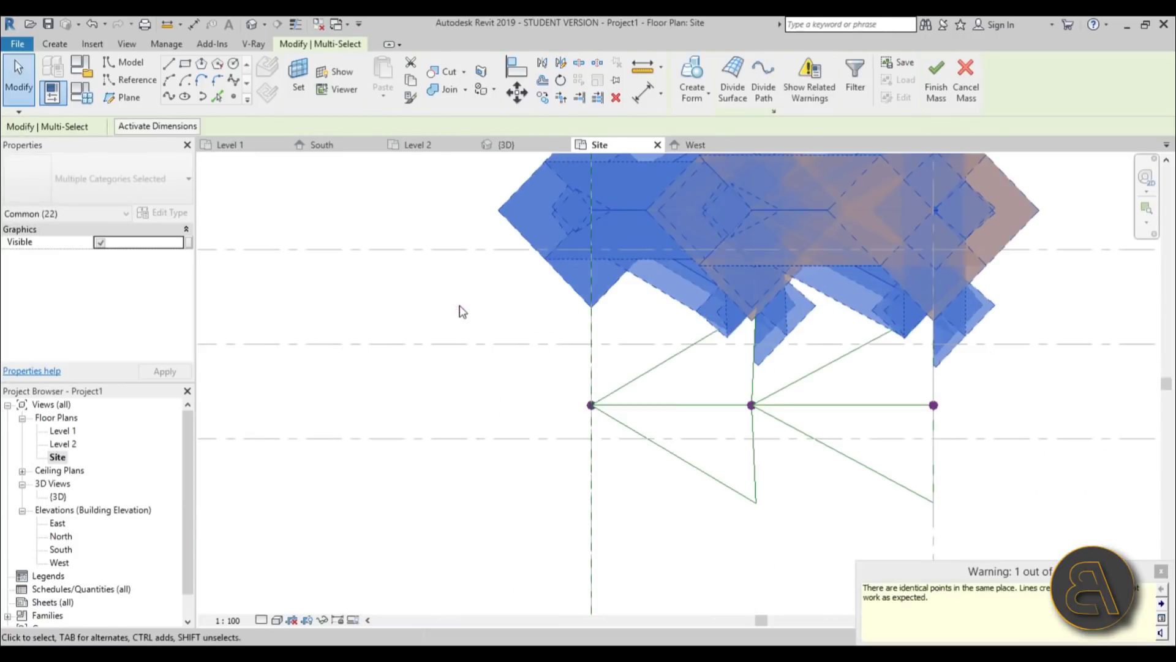
scroll(554, 411, "down", 3)
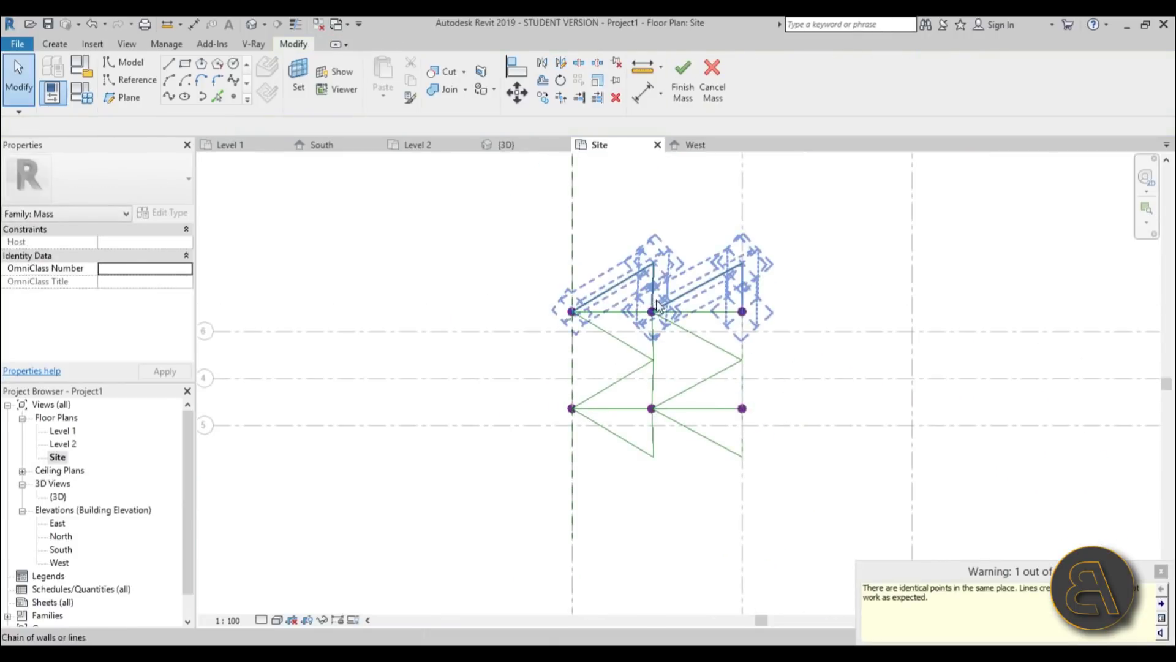
Step: Draw a model line in the 3D view between the two middle reference points of the neighbouring spires
left_click(250, 24)
mouse_move(707, 365)
middle_mouse_down("shift")
mouse_move(764, 268)
mouse_move(686, 367)
mouse_move(696, 365)
middle_mouse_up("shift")
scroll(540, 344, "up", 3)
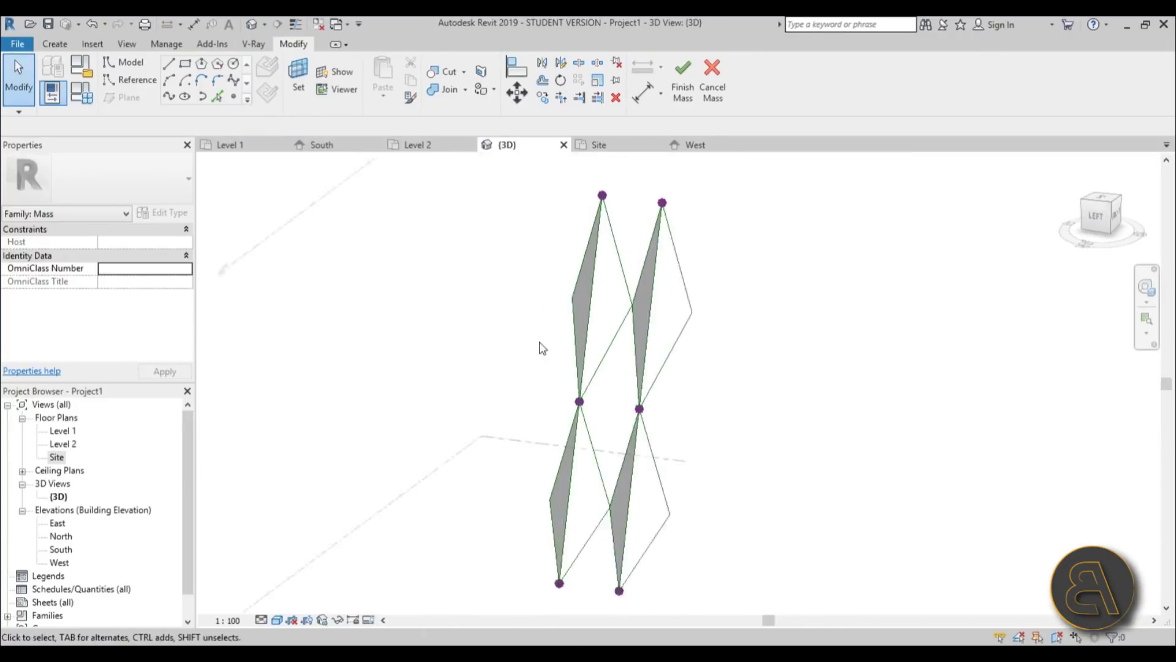
left_click(168, 65)
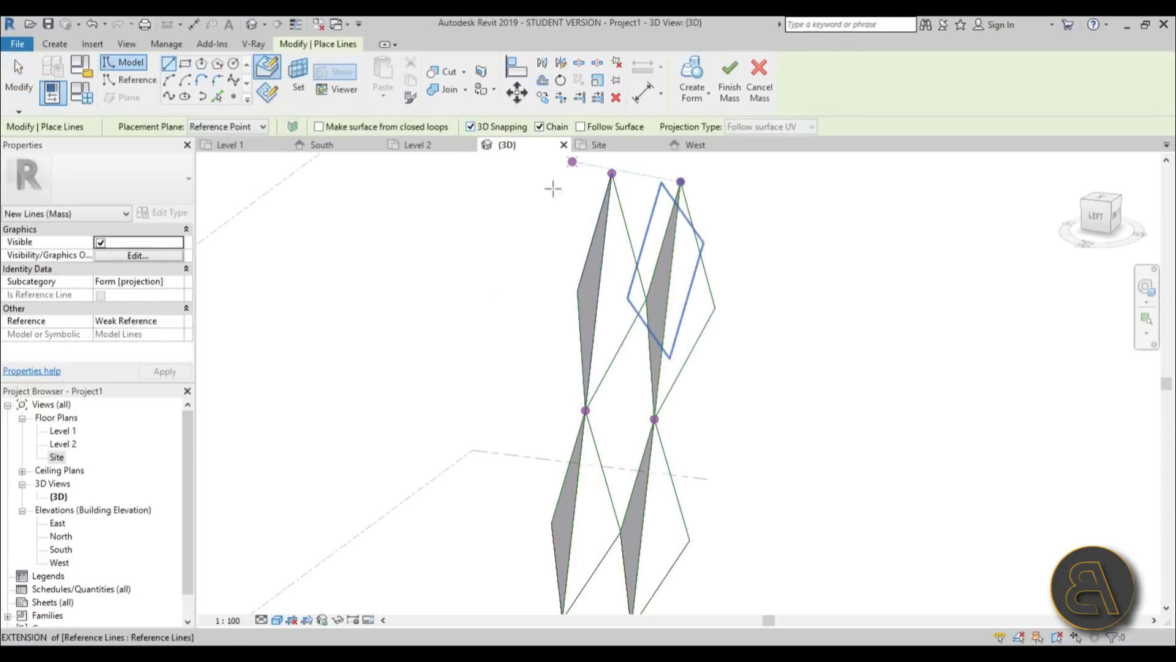
left_click(586, 411)
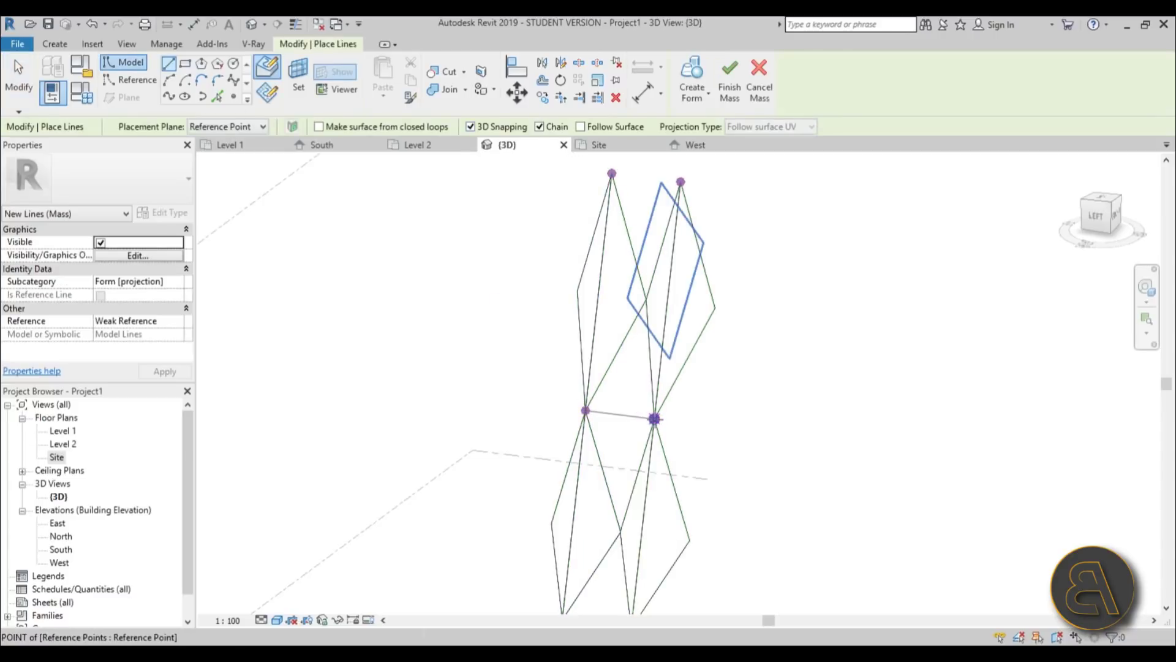
left_click(655, 419)
Step: Draw a model line between the two lowest reference points of the neighbouring spires
middle_click_drag(606, 520, 622, 368)
scroll(581, 439, "up", 3)
key("Escape")
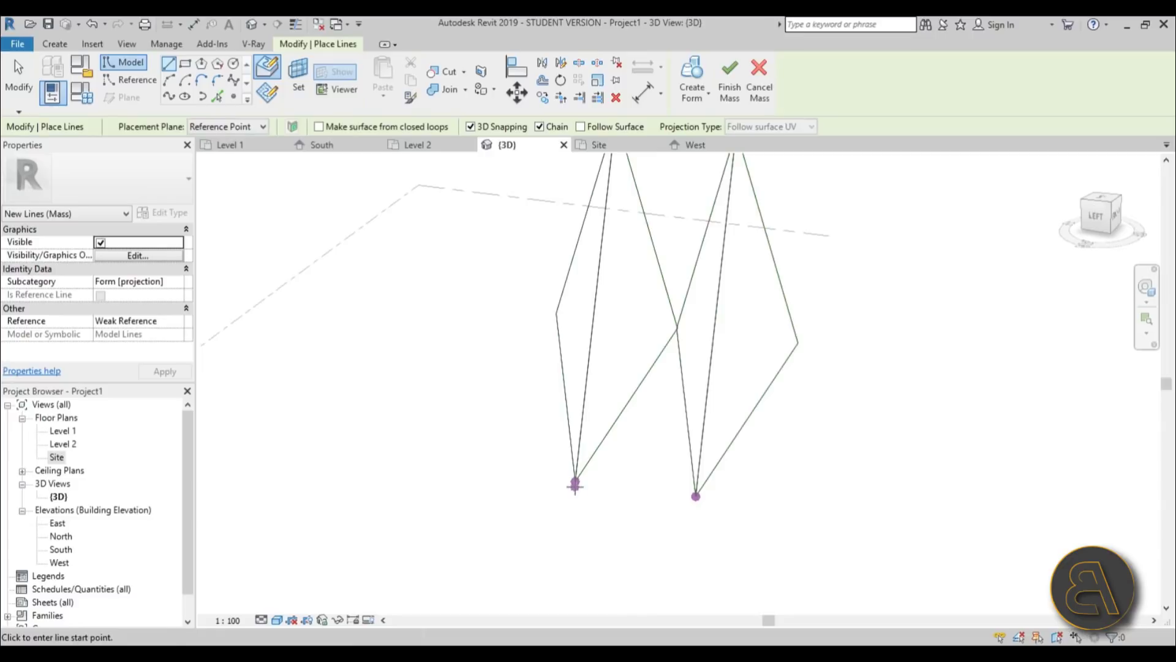
left_click(575, 481)
left_click(695, 496)
key("Escape")
key("Escape")
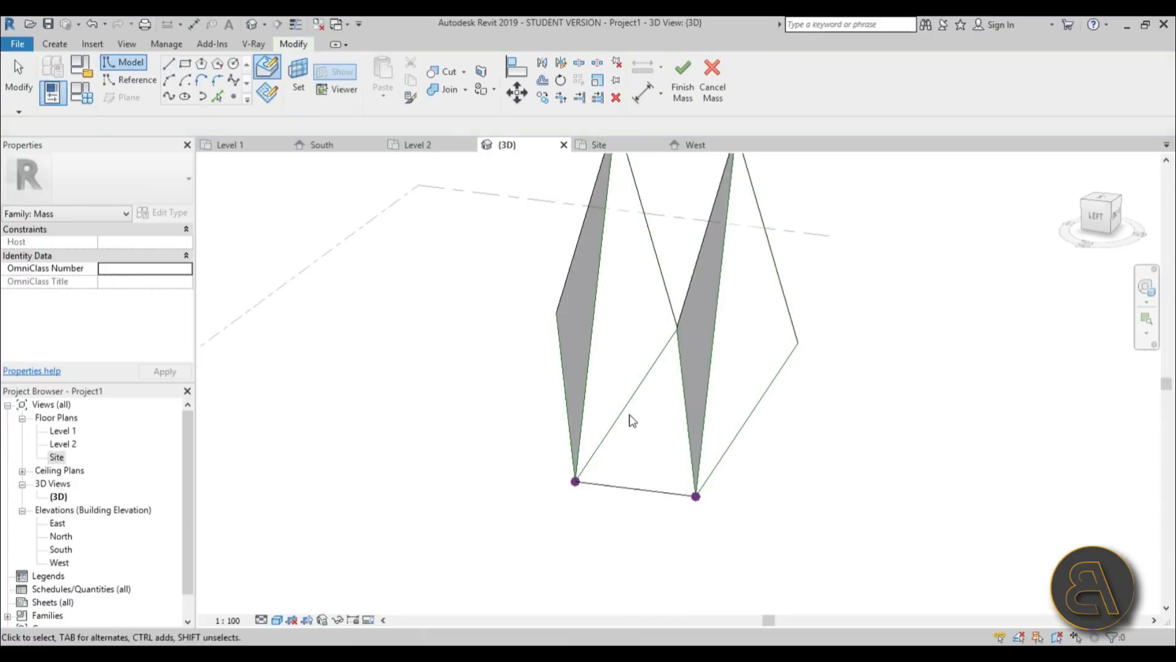
Step: Try to create a form from the base line and the two reference lines of the bottom triangle between the spires
key("Tab")
left_click(633, 414)
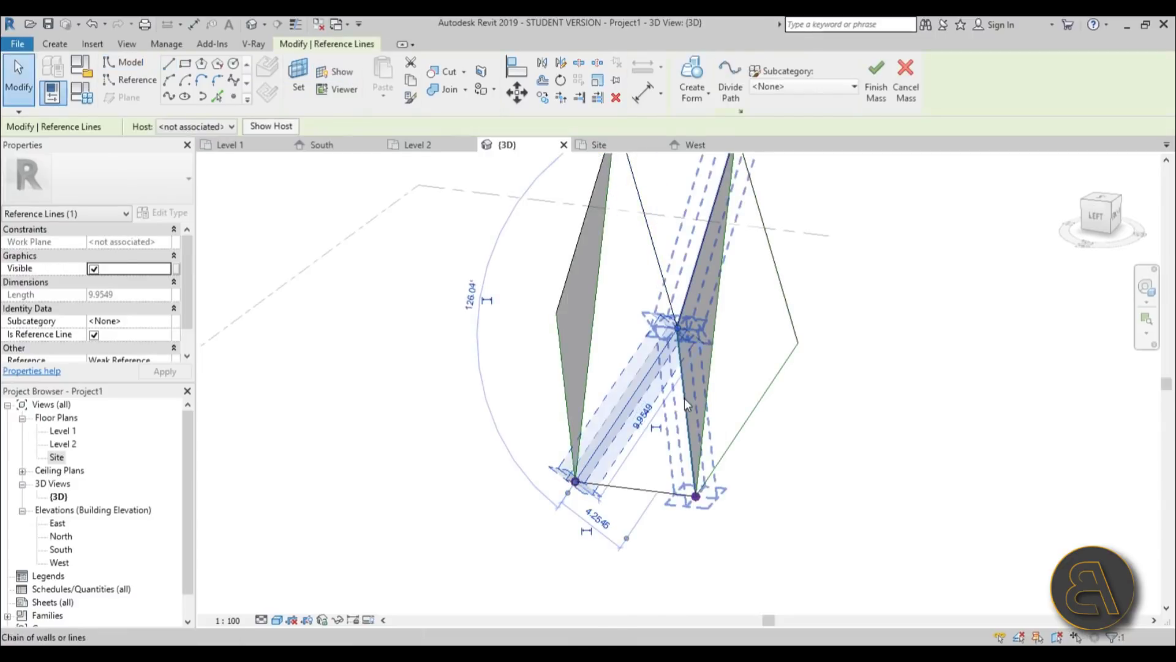
left_click(657, 412)
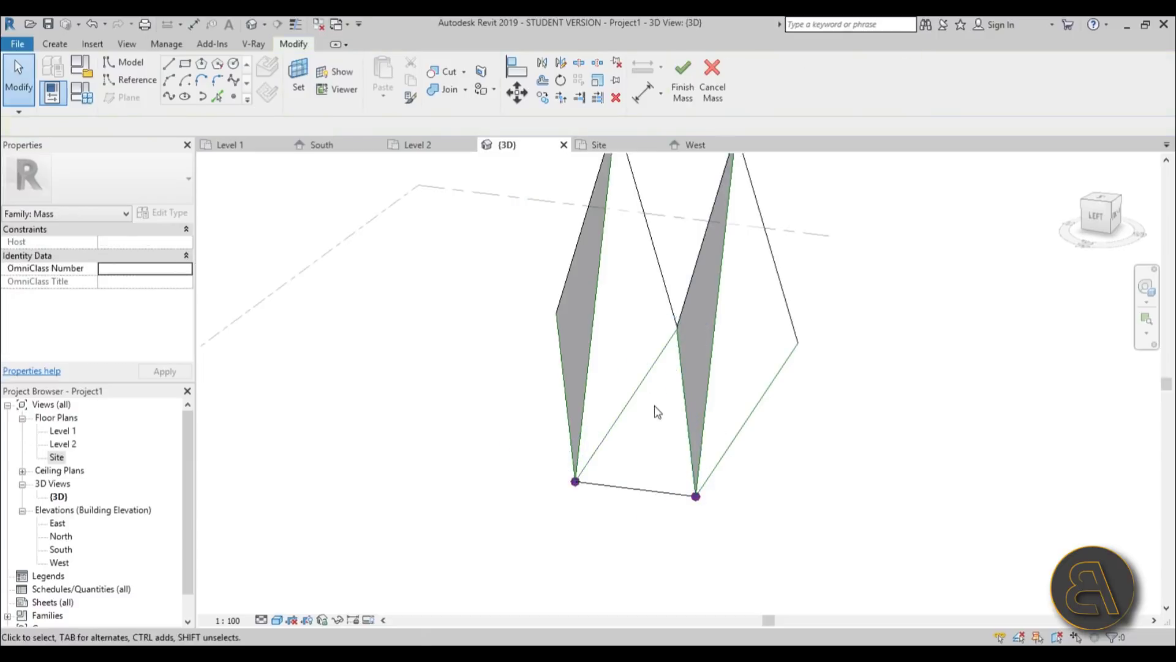
key("Tab")
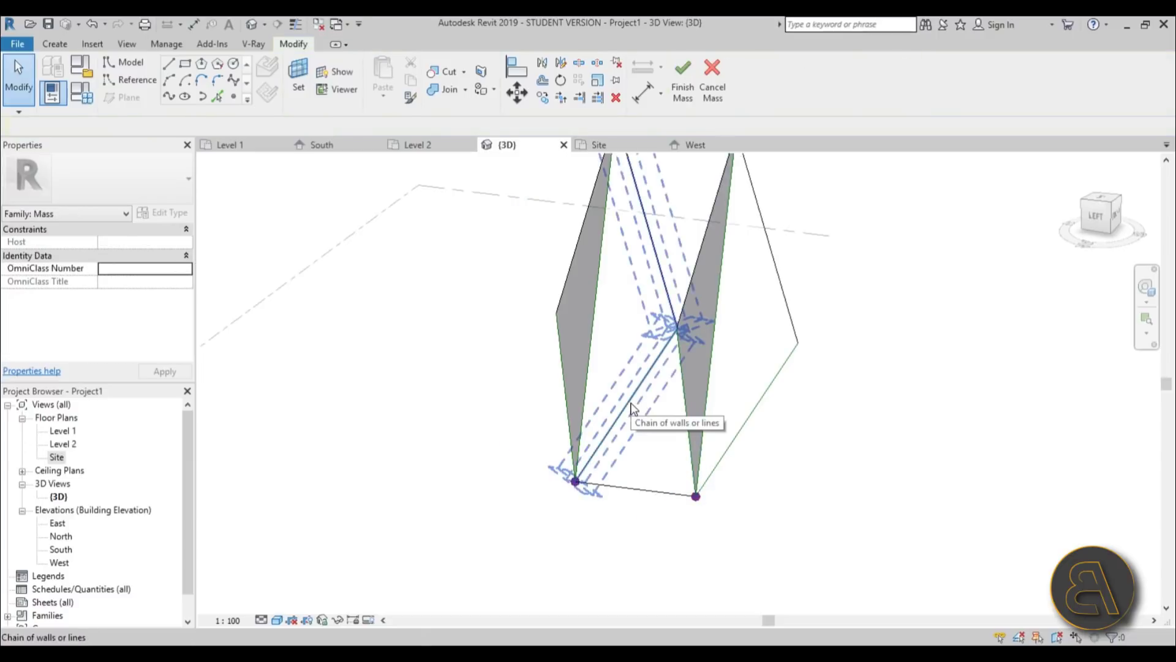
key("Tab")
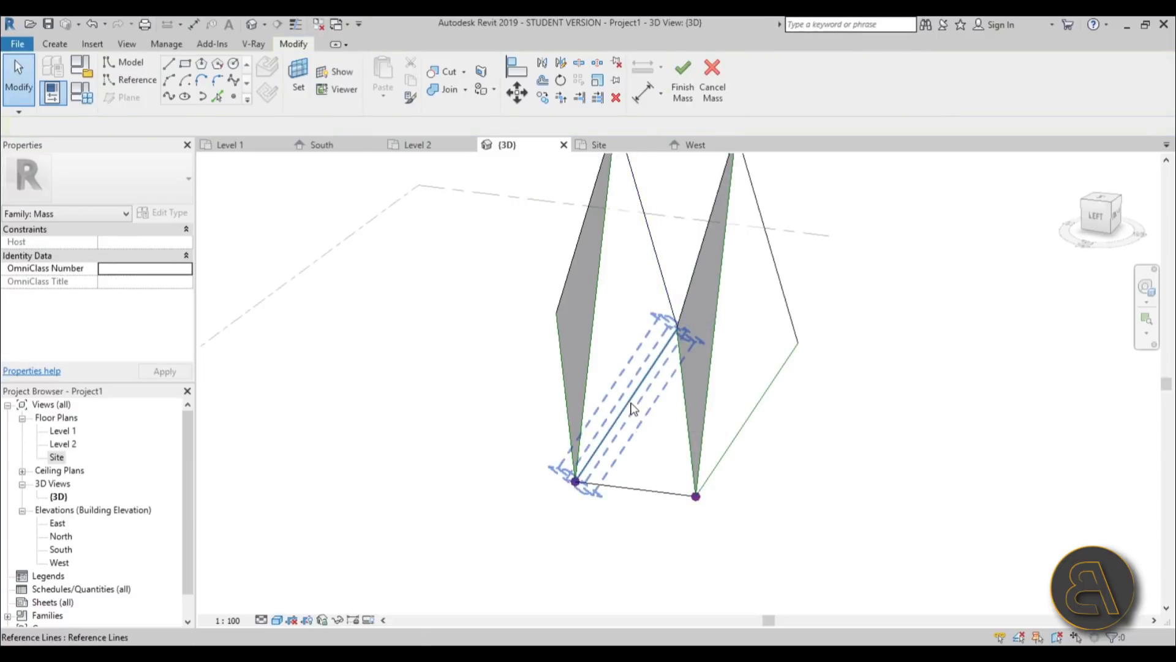
left_click(635, 410)
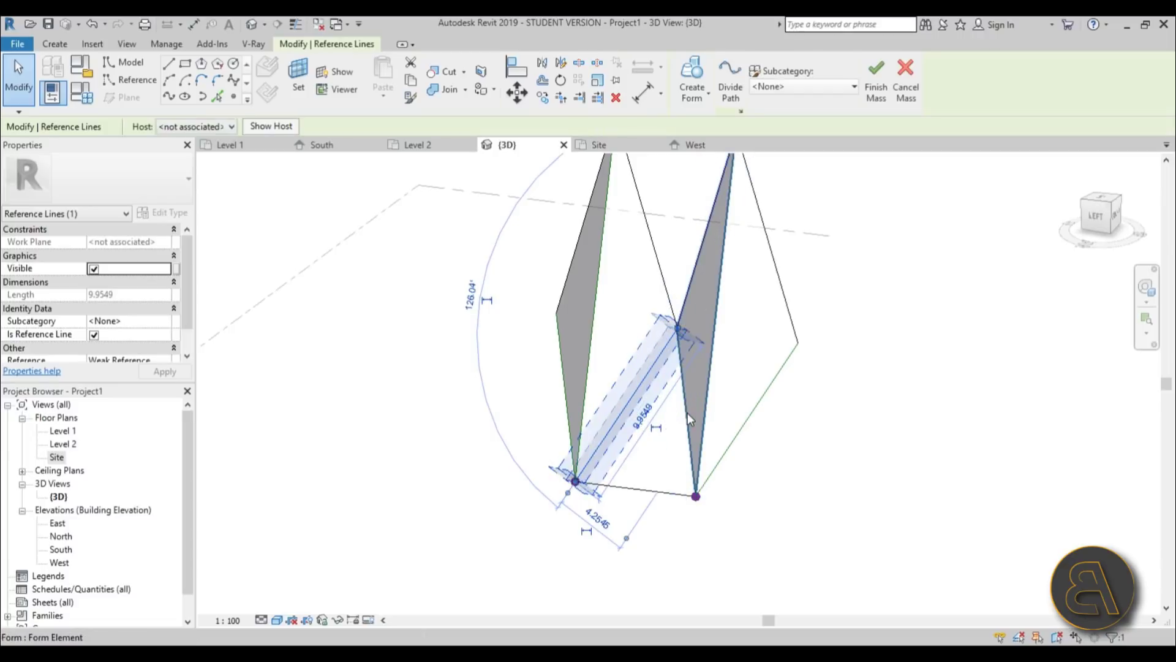
key("Tab")
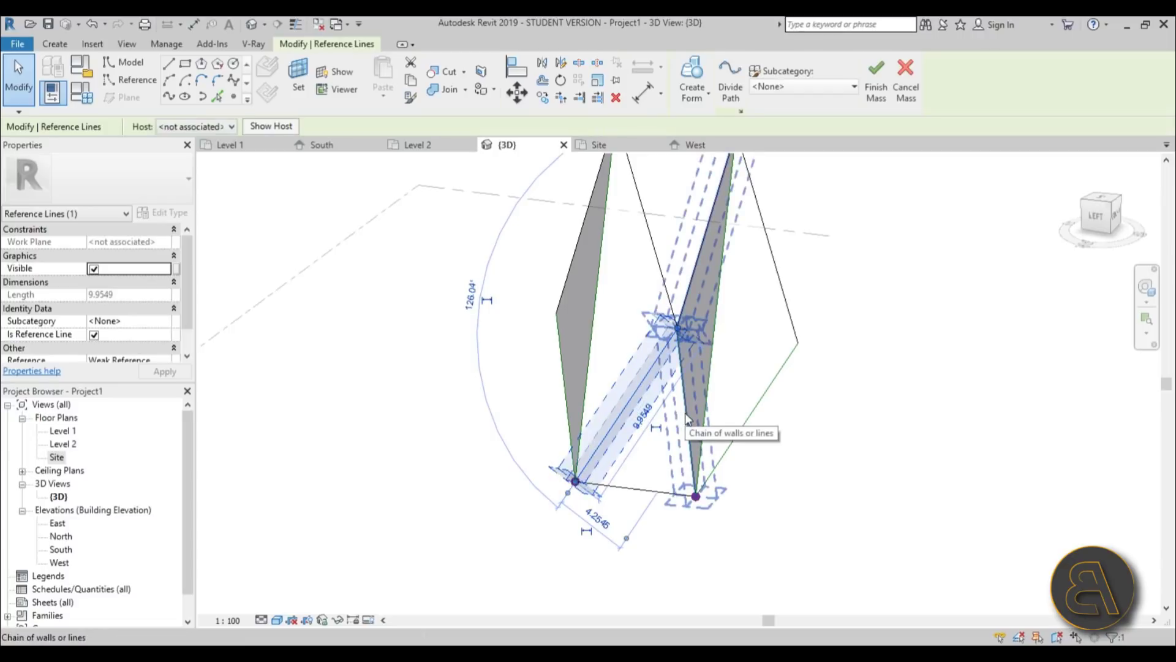
key("Tab")
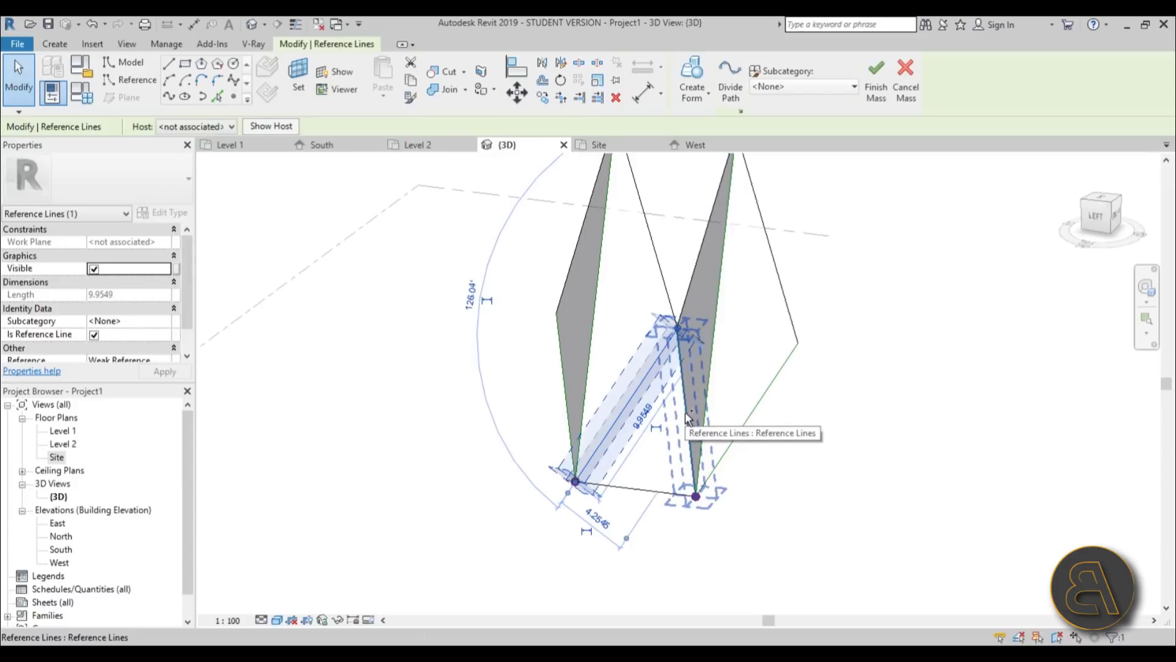
left_click(685, 412, "ctrl")
key("Tab")
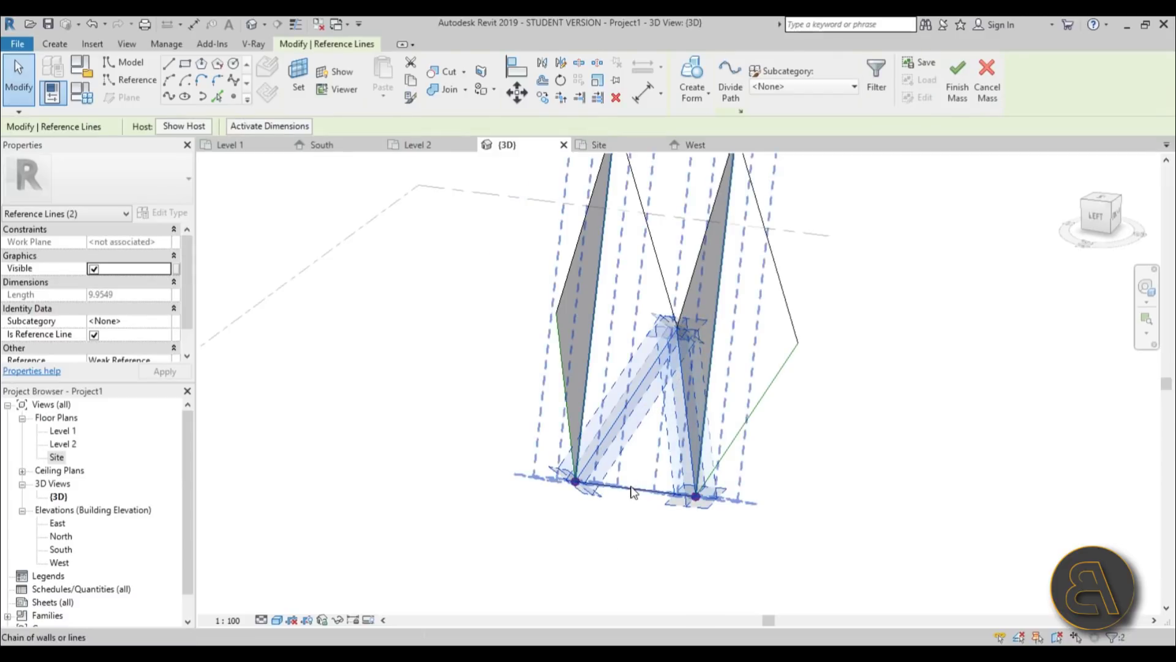
key("Tab")
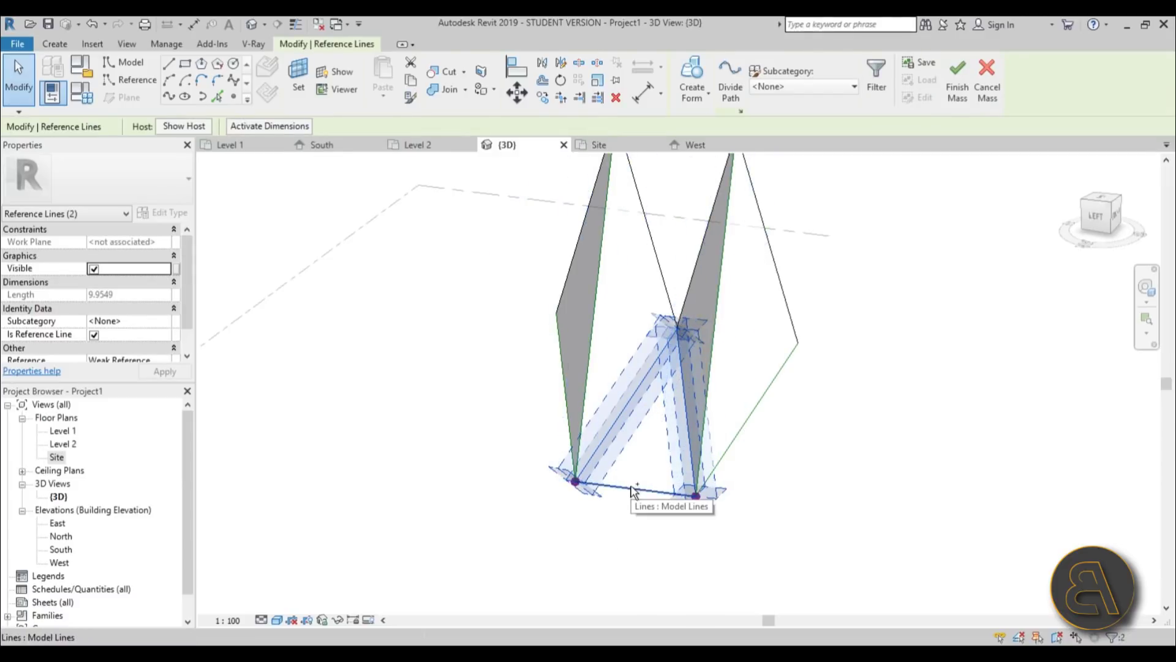
left_click(634, 491, "ctrl")
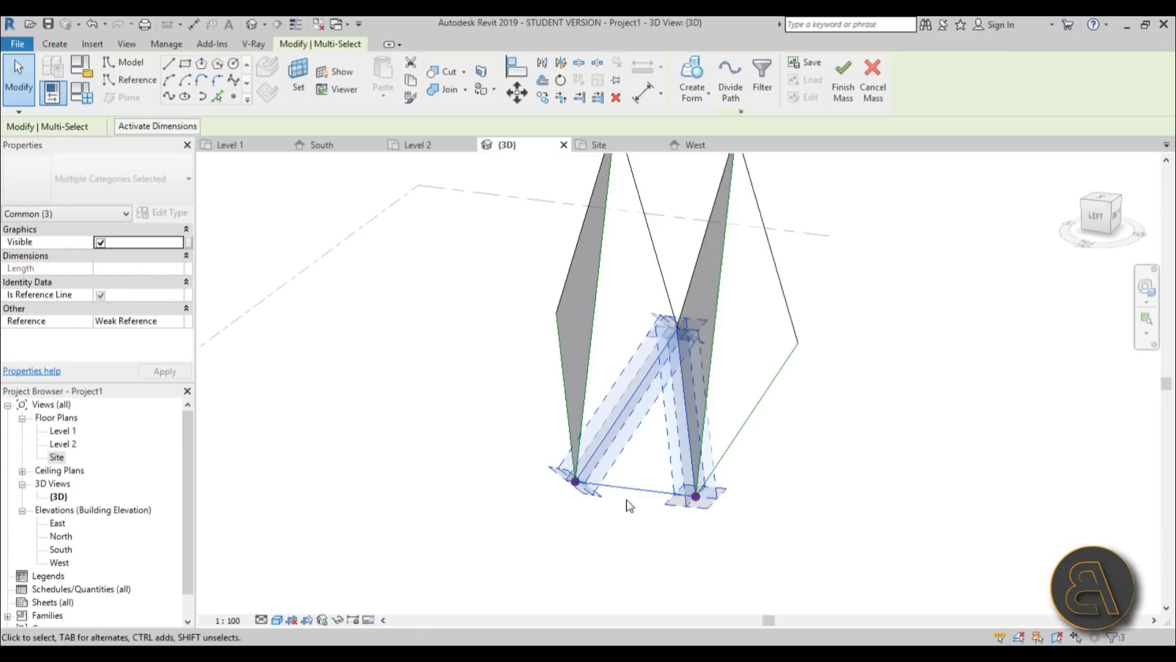
left_click(696, 71)
left_click(1114, 631)
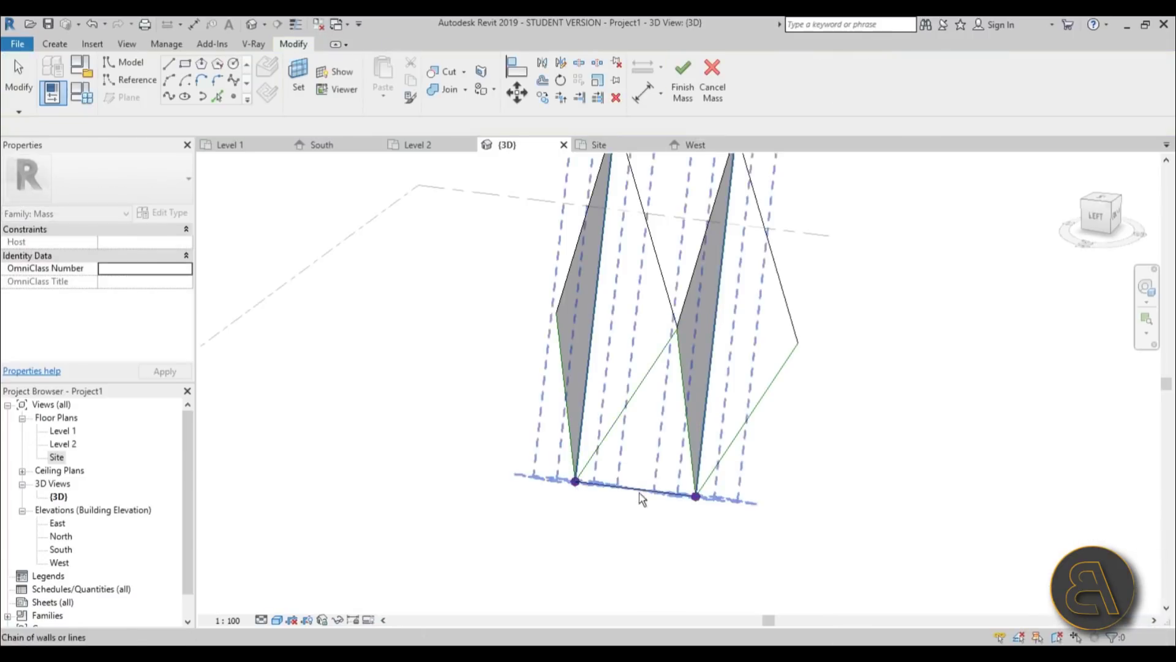
Step: Delete the model line connecting the two lowest reference points
middle_click_drag(641, 499, 614, 533, "shift")
left_click(623, 501)
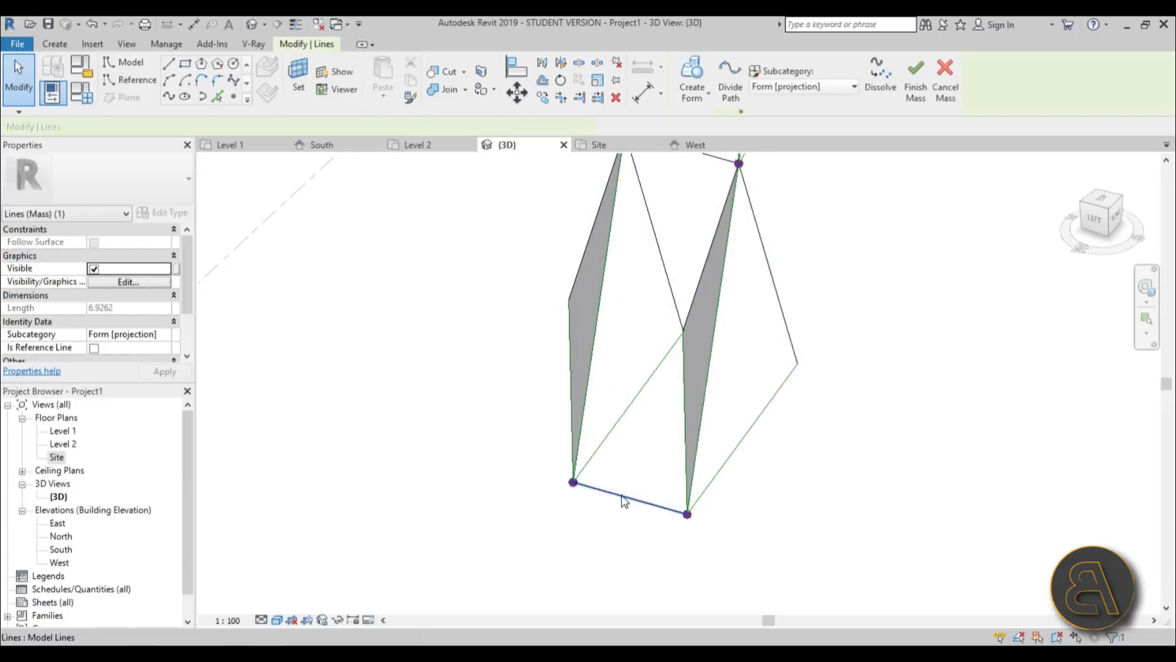
key("Delete")
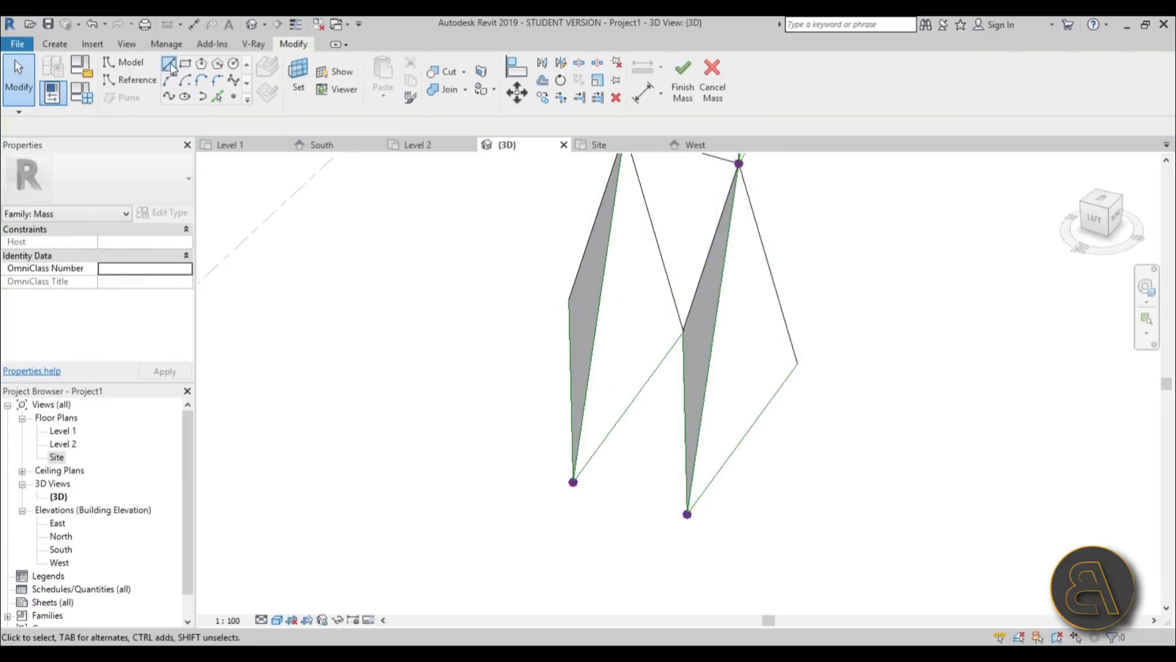
Step: Draw the bottom triangle between the spires as a closed chain of three model lines through its corner points
left_click(169, 64)
left_click(573, 482)
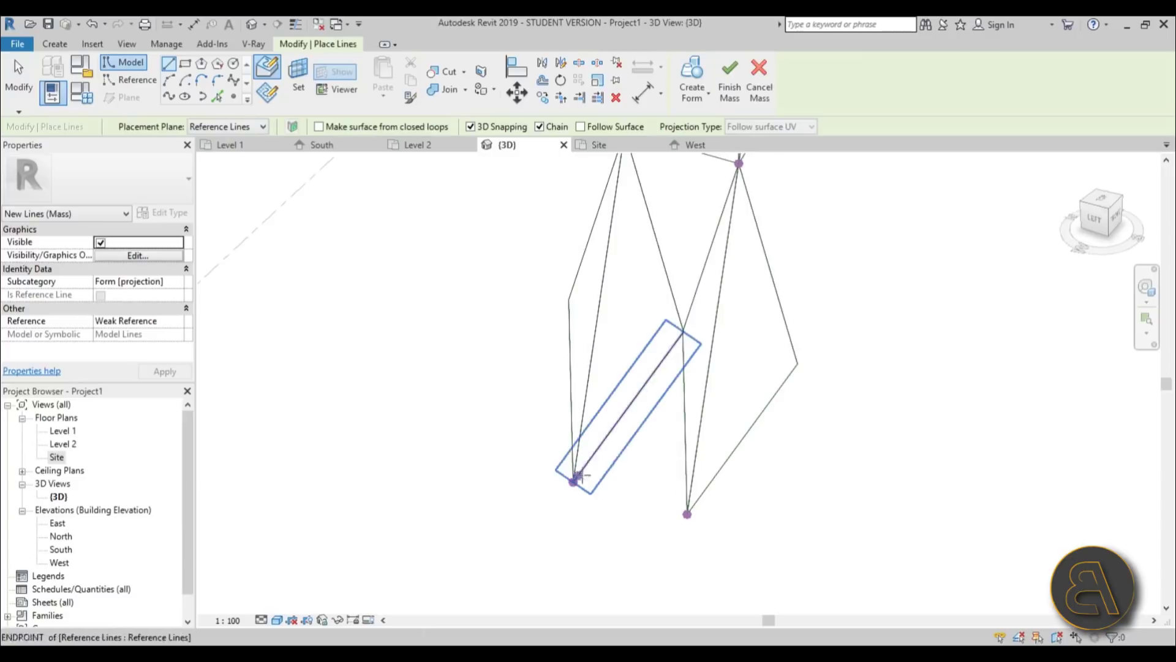
left_click(682, 331)
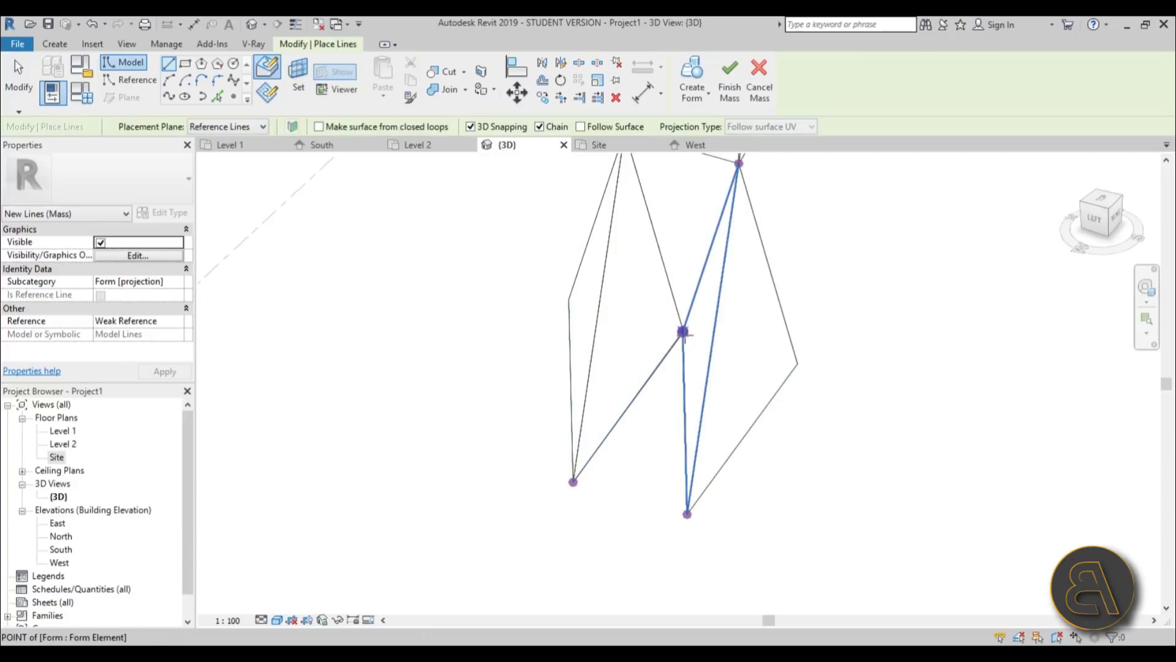
left_click(687, 513)
left_click(572, 481)
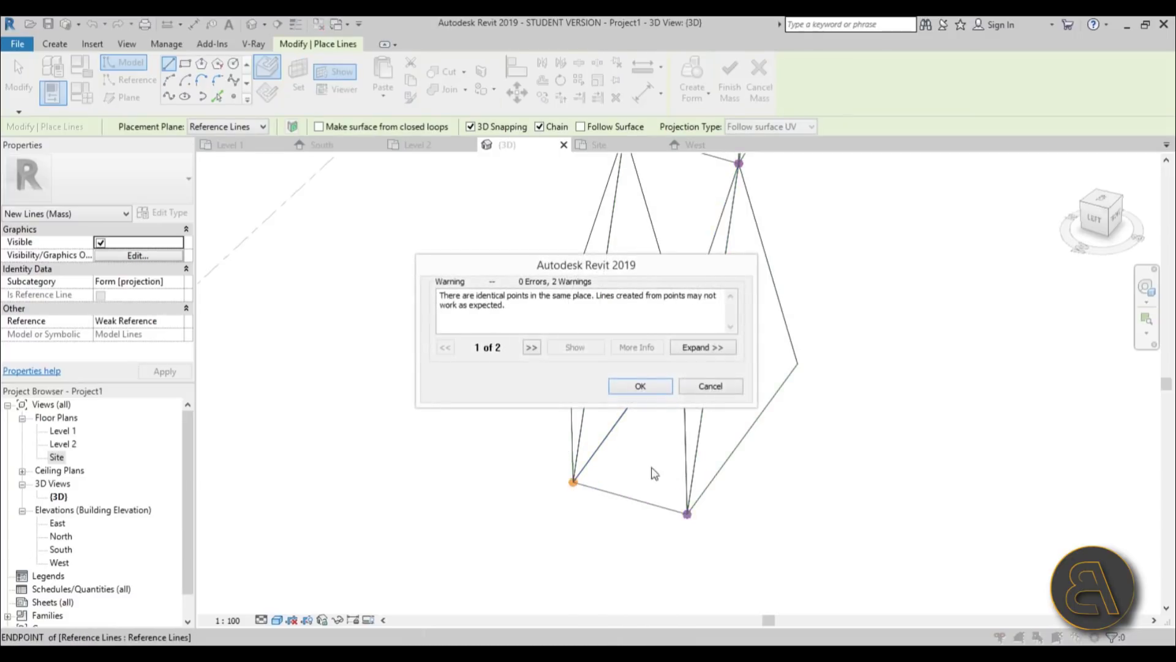
left_click(640, 386)
key("Escape")
key("Escape")
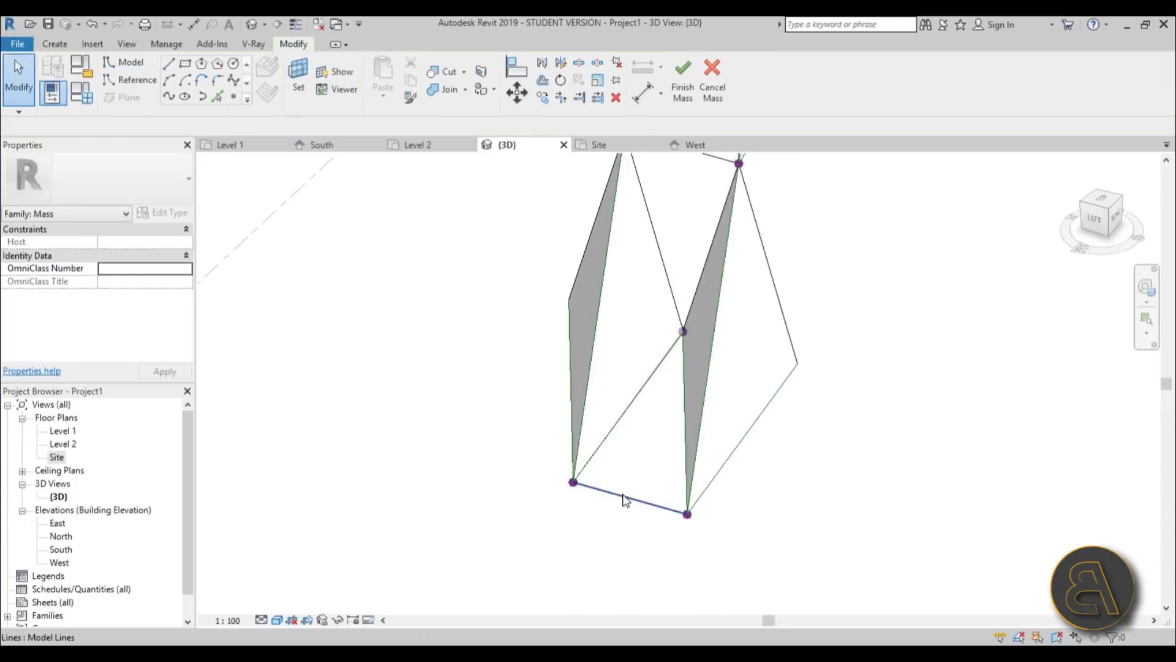
Step: Create a flat triangular surface from the three model lines of the bottom triangle
left_click(624, 499)
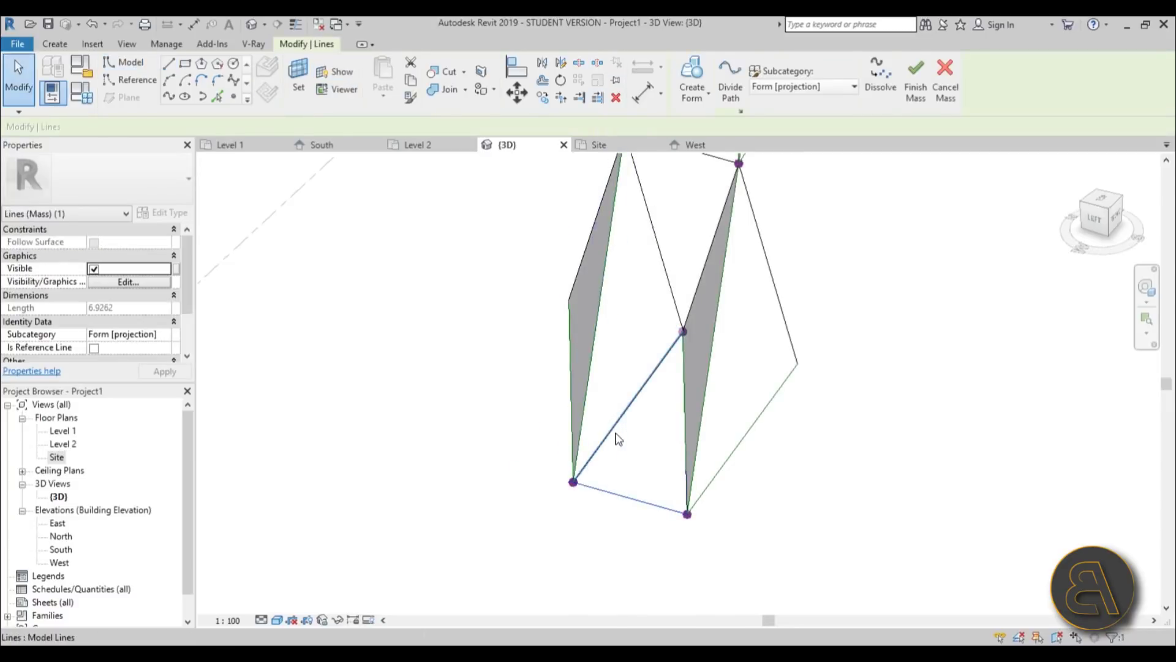
left_click(619, 437, "ctrl")
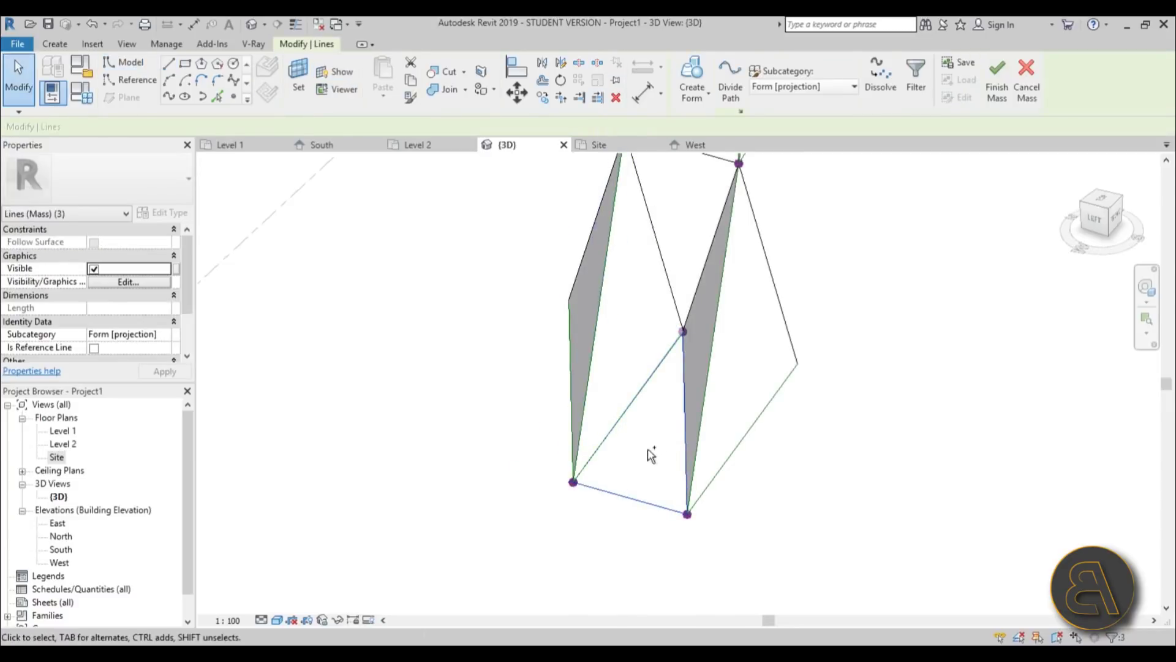
left_click(705, 73)
left_click(681, 569)
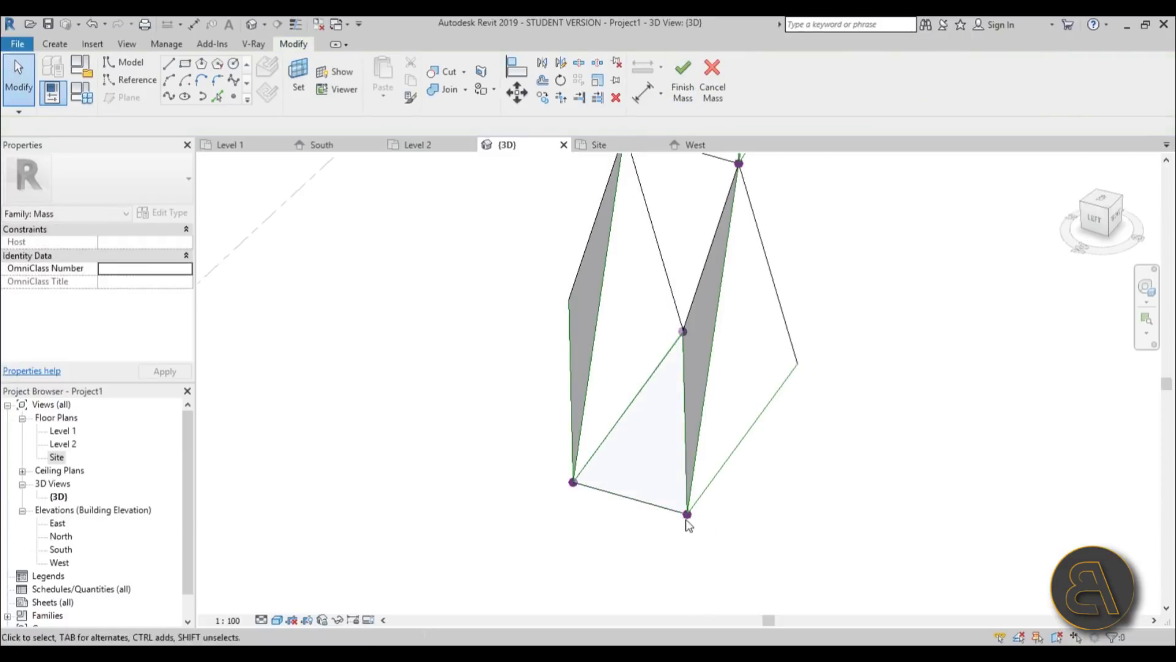
Step: Create a flat surface from the middle connecting line and the two reference lines meeting above it
middle_click_drag(760, 478, 638, 343, "shift")
left_click(637, 340)
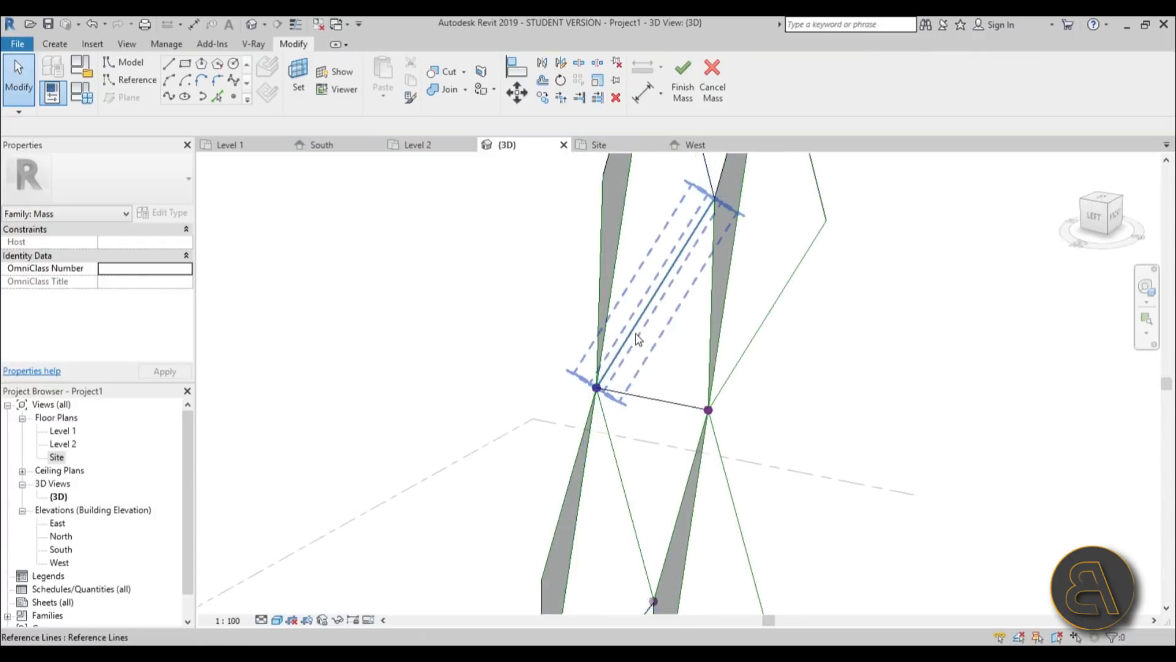
left_click(638, 340)
middle_click_drag(687, 349, 714, 314, "shift")
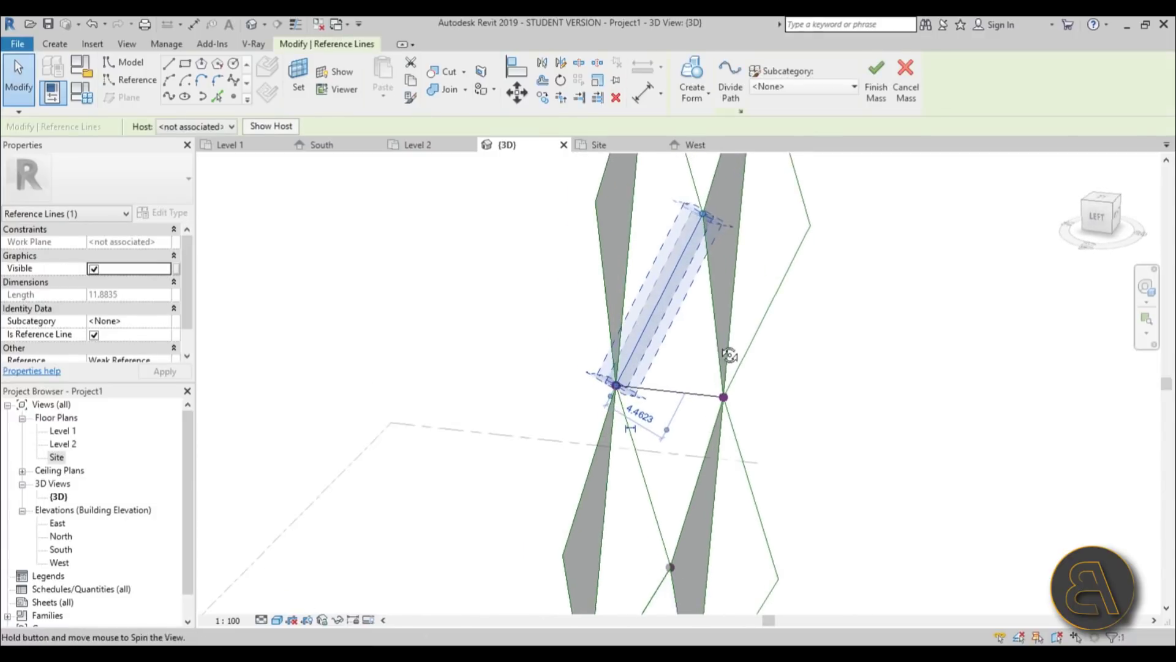
left_click(714, 312, "ctrl")
left_click(677, 392, "ctrl")
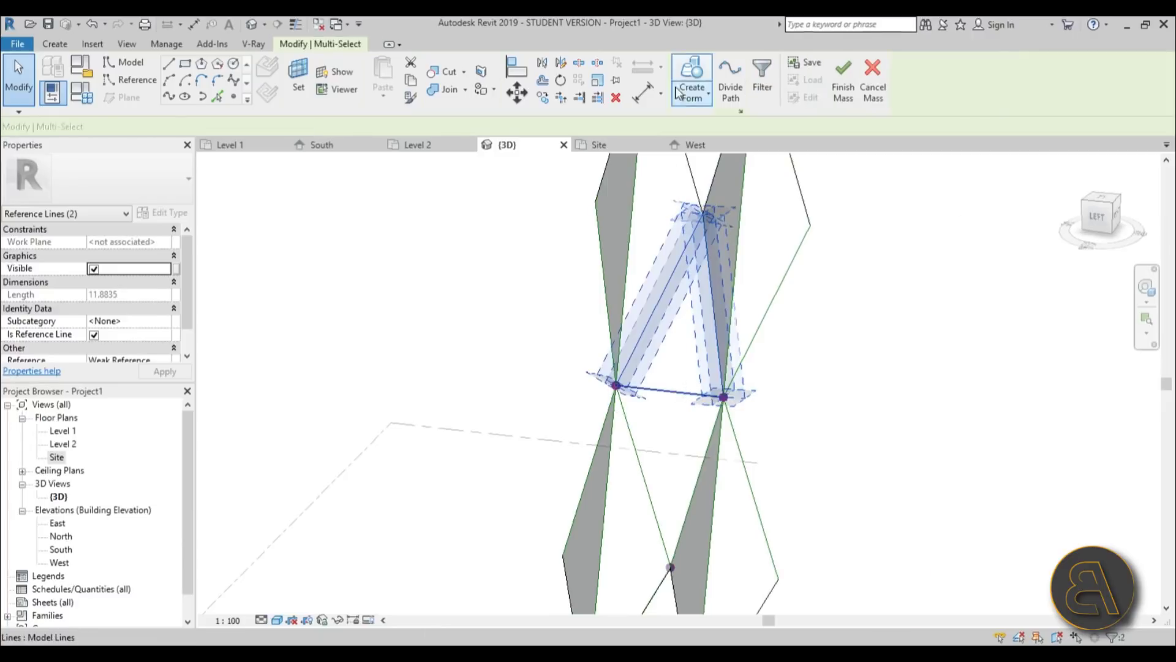
left_click(694, 83)
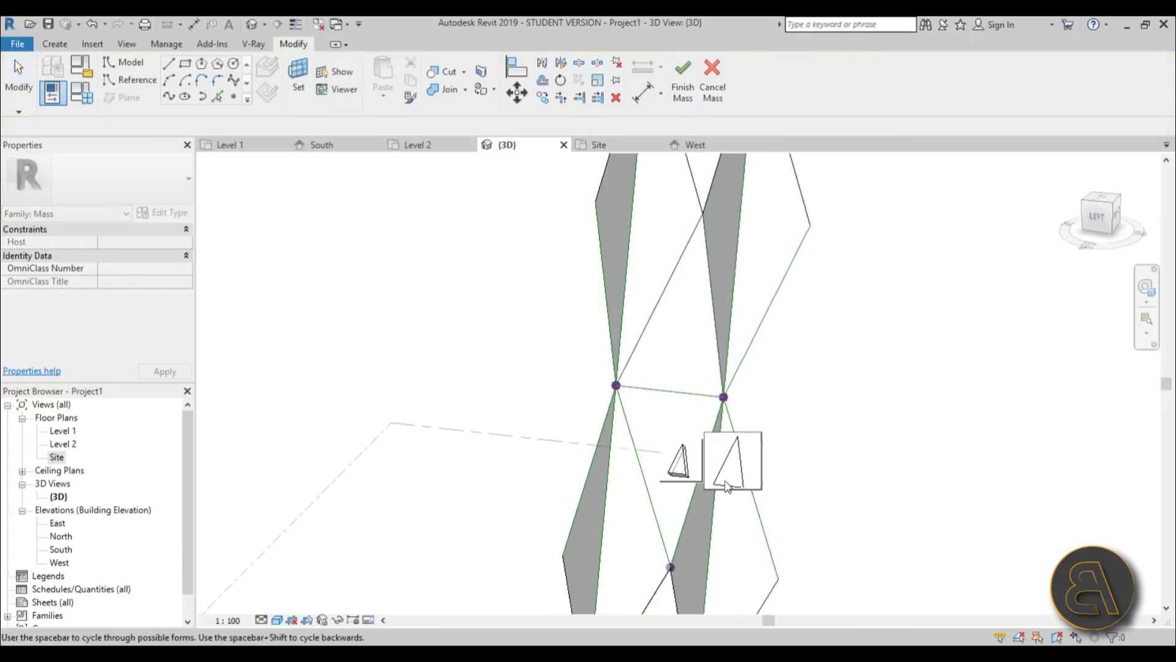
middle_click_drag(723, 395, 626, 341, "shift")
Step: Try to create a form from the middle connecting line and the two reference lines meeting below it
middle_click_drag(640, 402, 626, 470, "shift")
left_click(619, 473)
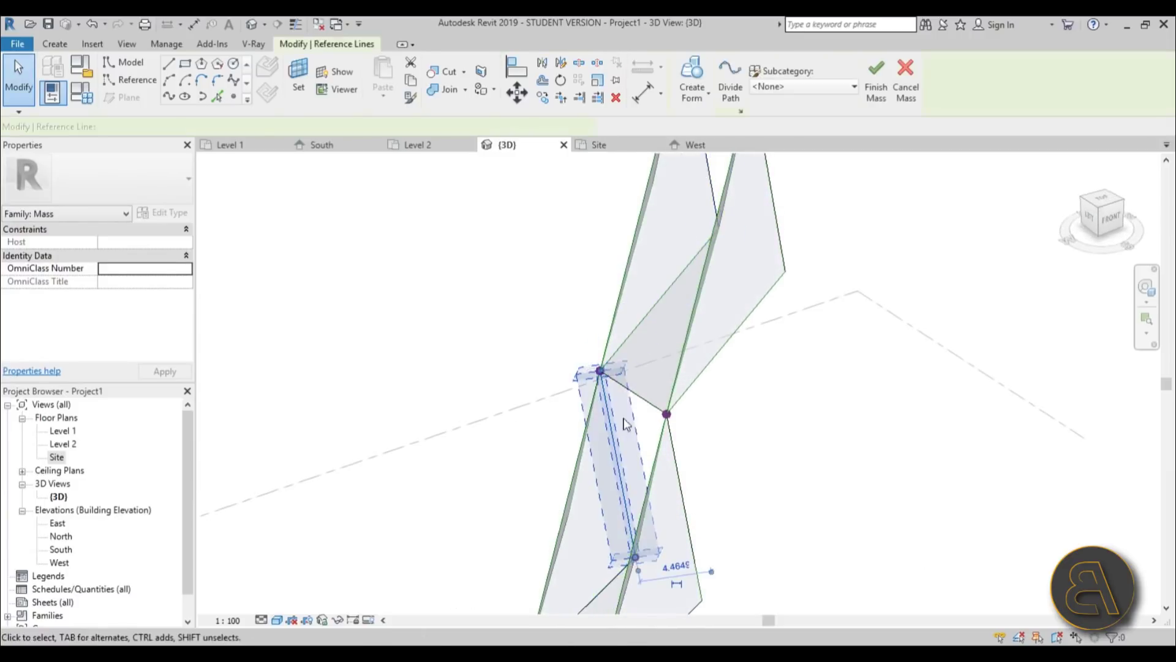
left_click(639, 402, "ctrl")
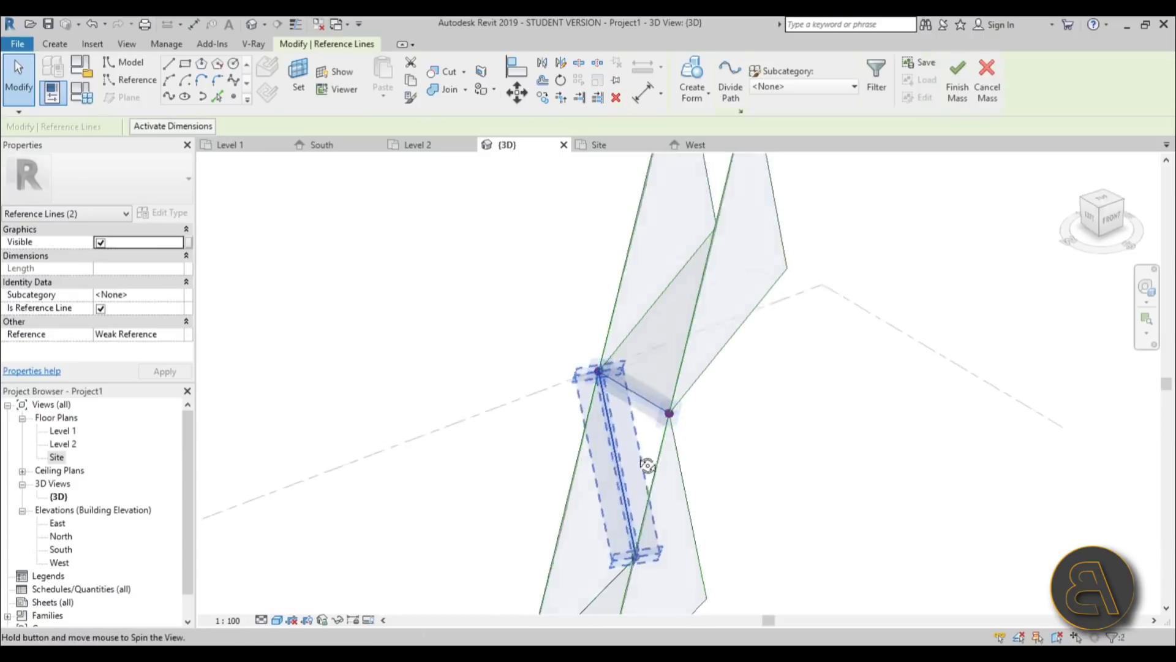
middle_click_drag(640, 402, 833, 456, "shift")
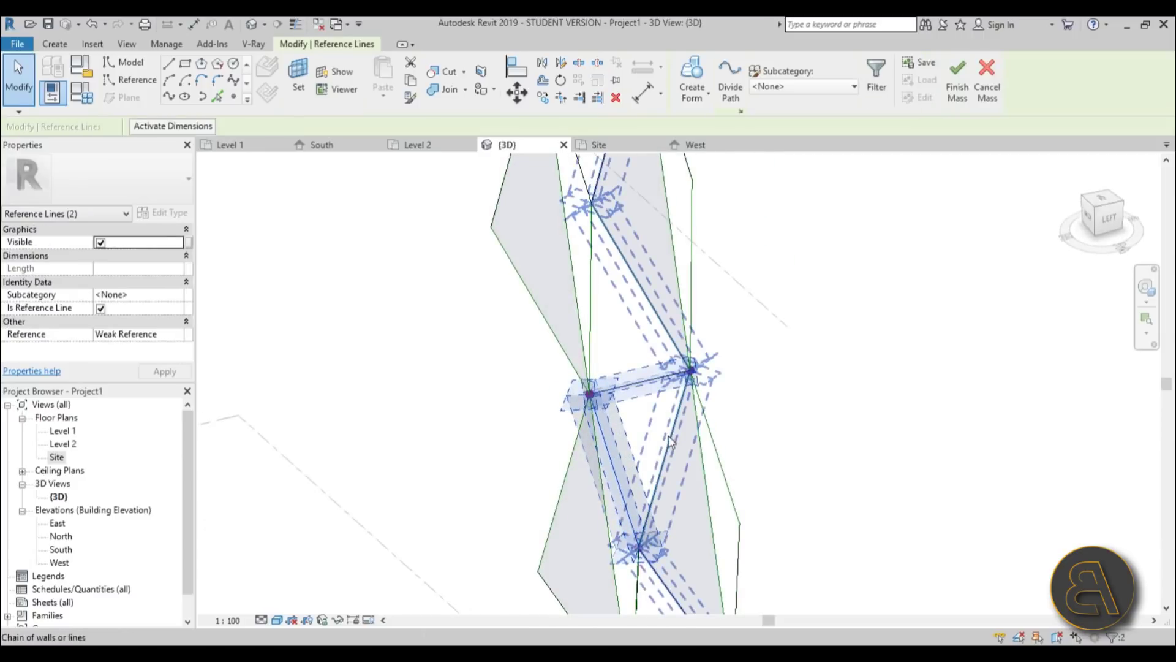
left_click(671, 442, "ctrl")
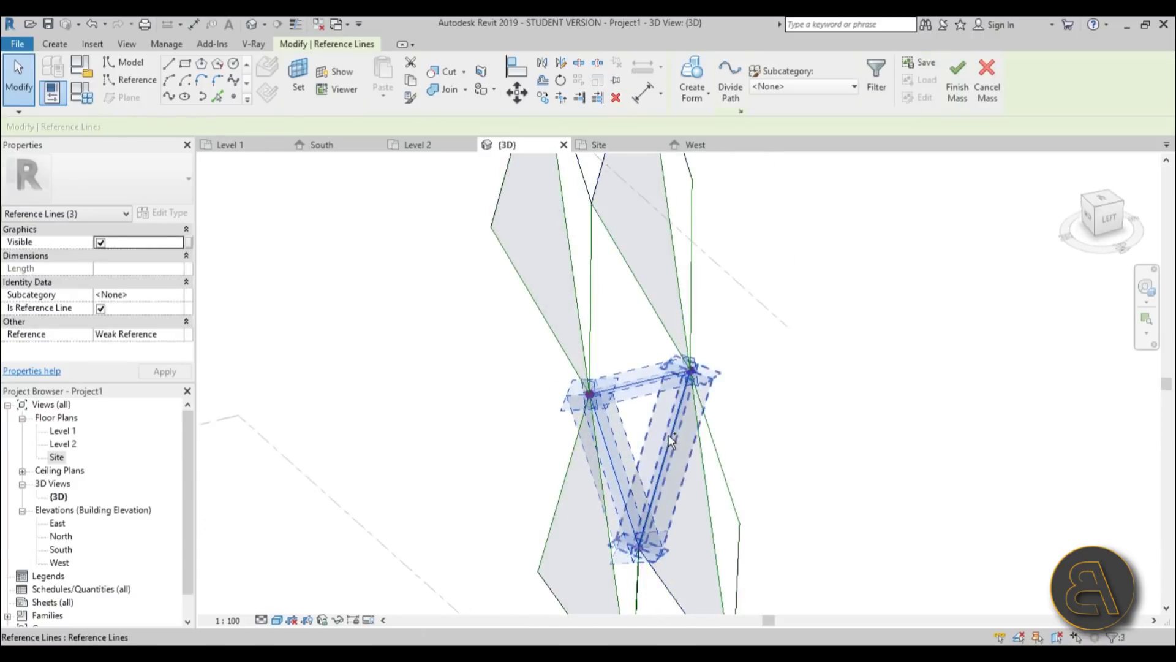
left_click(701, 98)
left_click(703, 120)
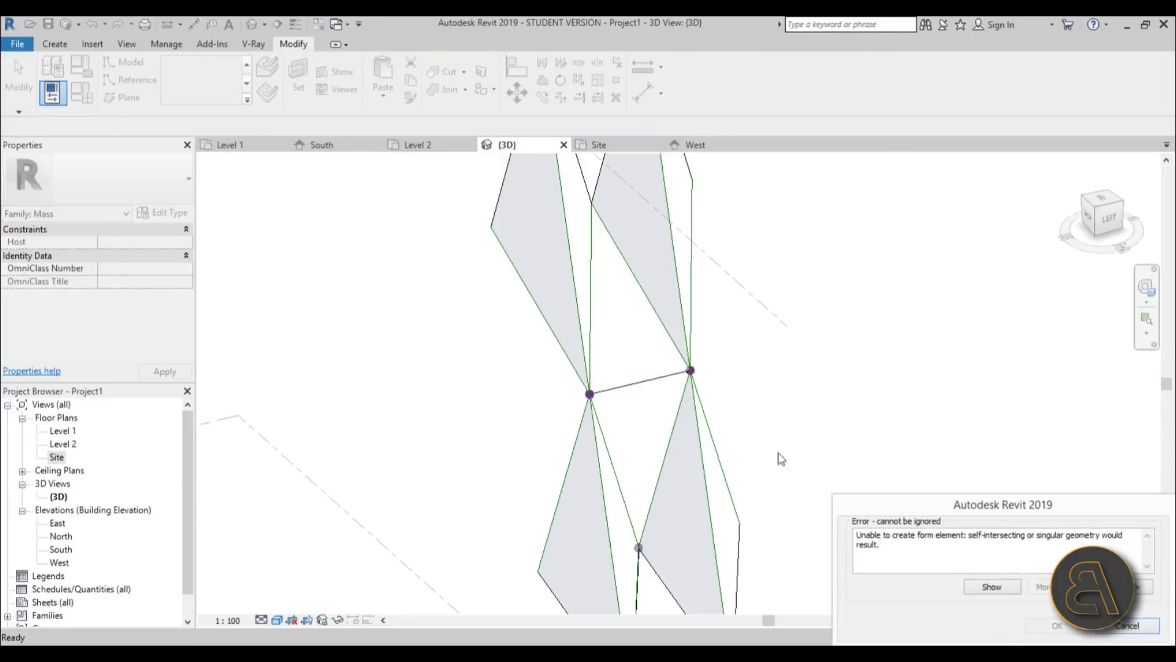
left_click(1125, 626)
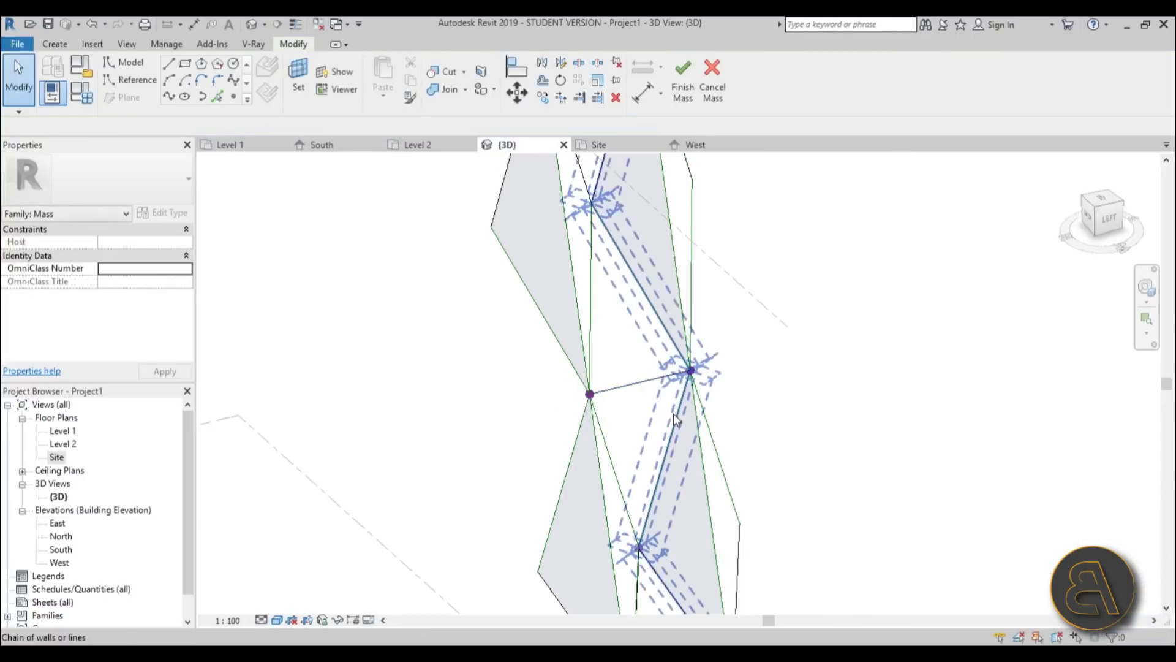
Step: Reselect the three reference lines of the inverted triangle below the middle line and retry creating the form
left_click(675, 419)
left_click(628, 403, "ctrl")
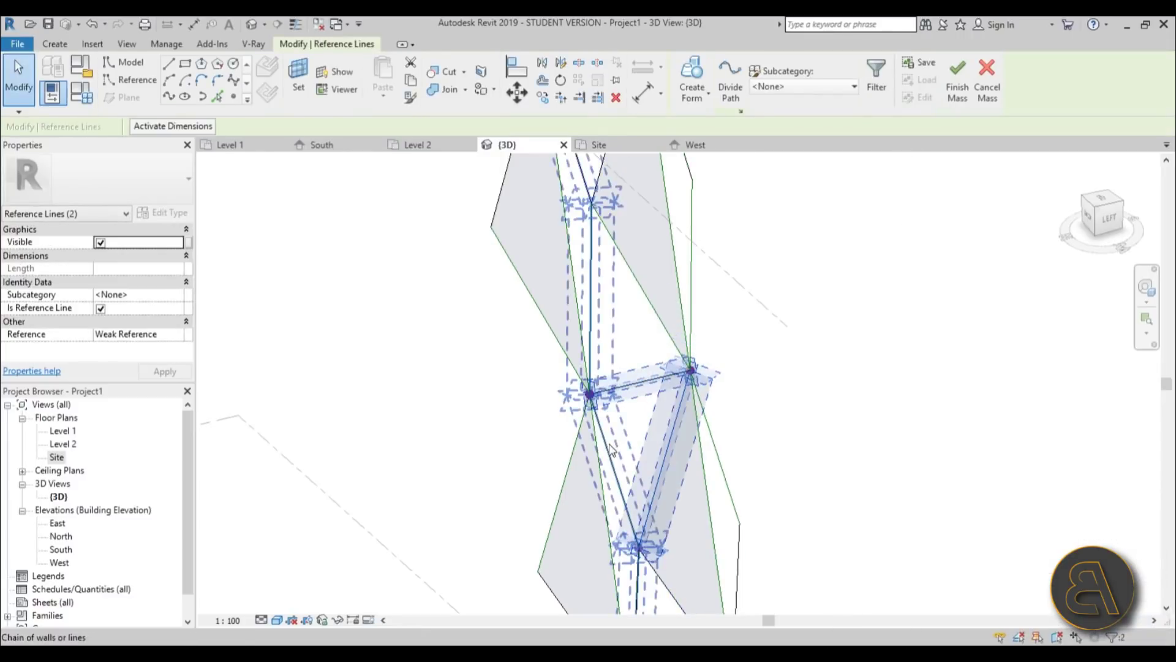
left_click(612, 450, "ctrl")
middle_click_drag(612, 450, 672, 369, "shift")
left_click(692, 70)
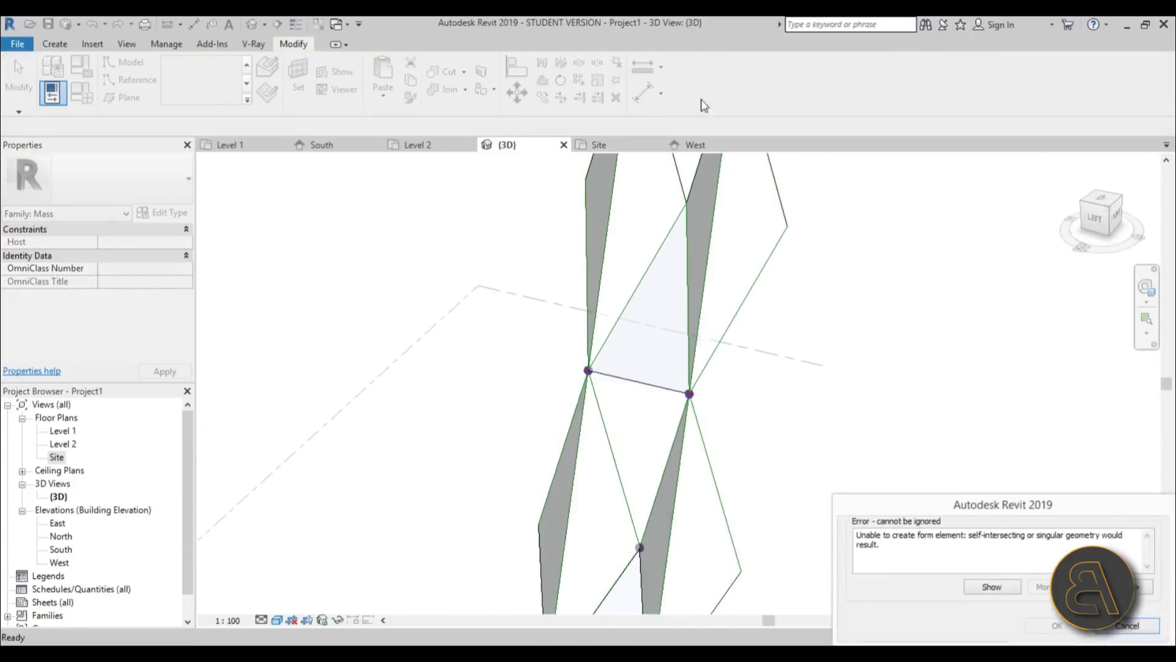
left_click(1139, 627)
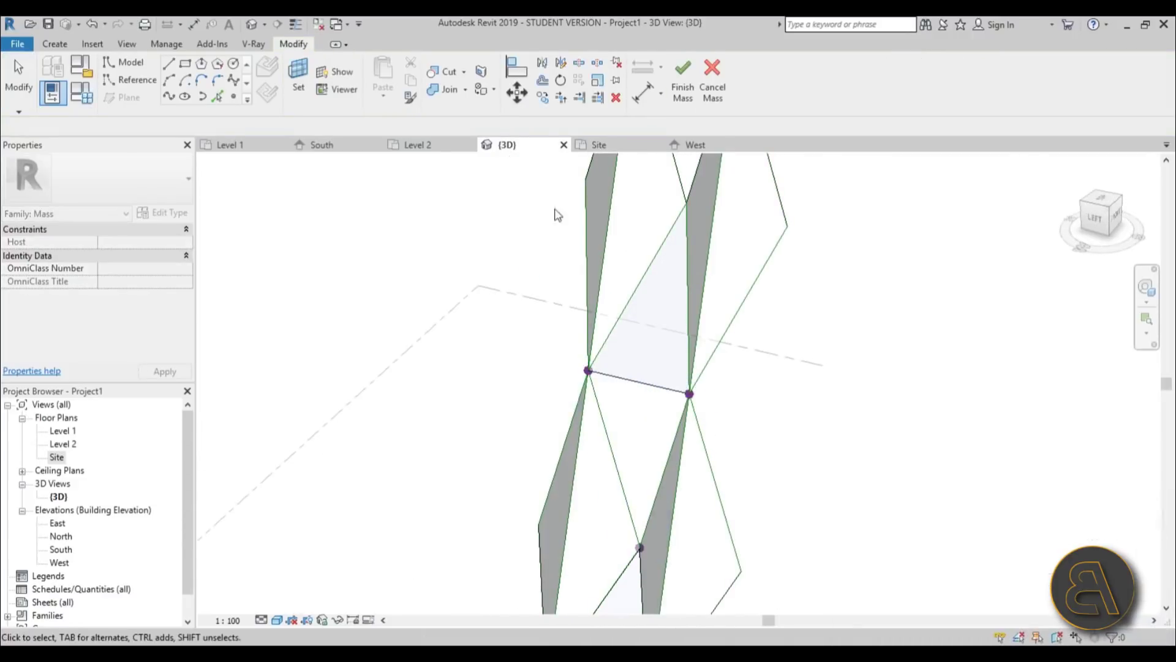
Step: Trace the inverted triangle below the middle connecting line with a closed chain of three model lines through its corner points
left_click(177, 72)
left_click(588, 370)
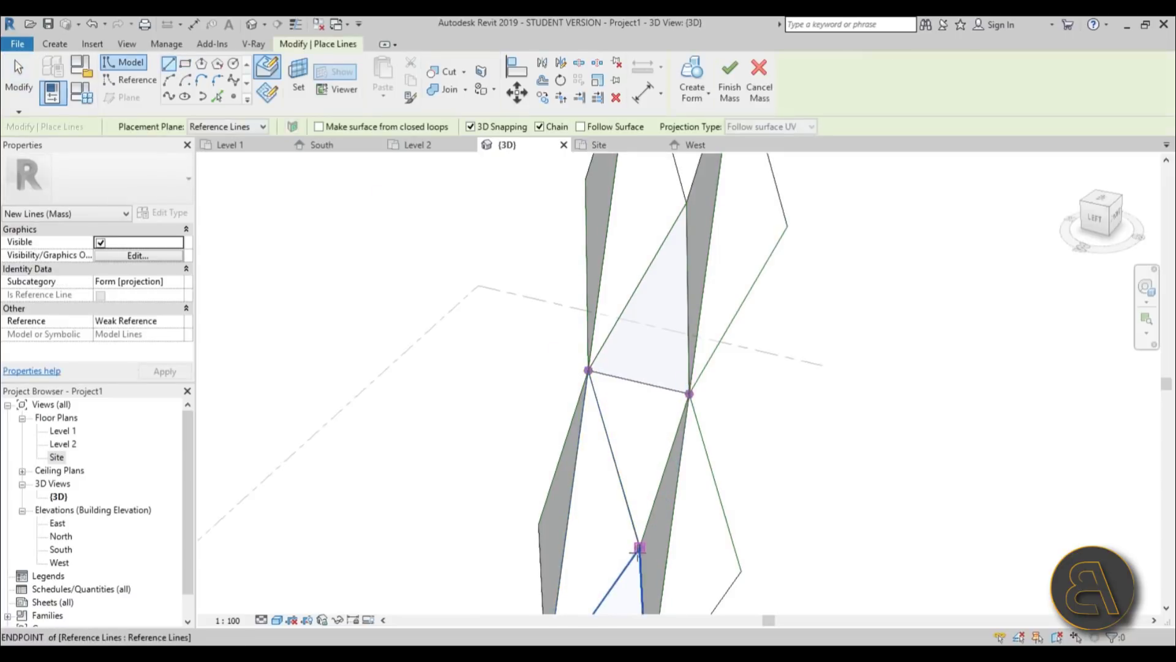
left_click(639, 547)
left_click(689, 394)
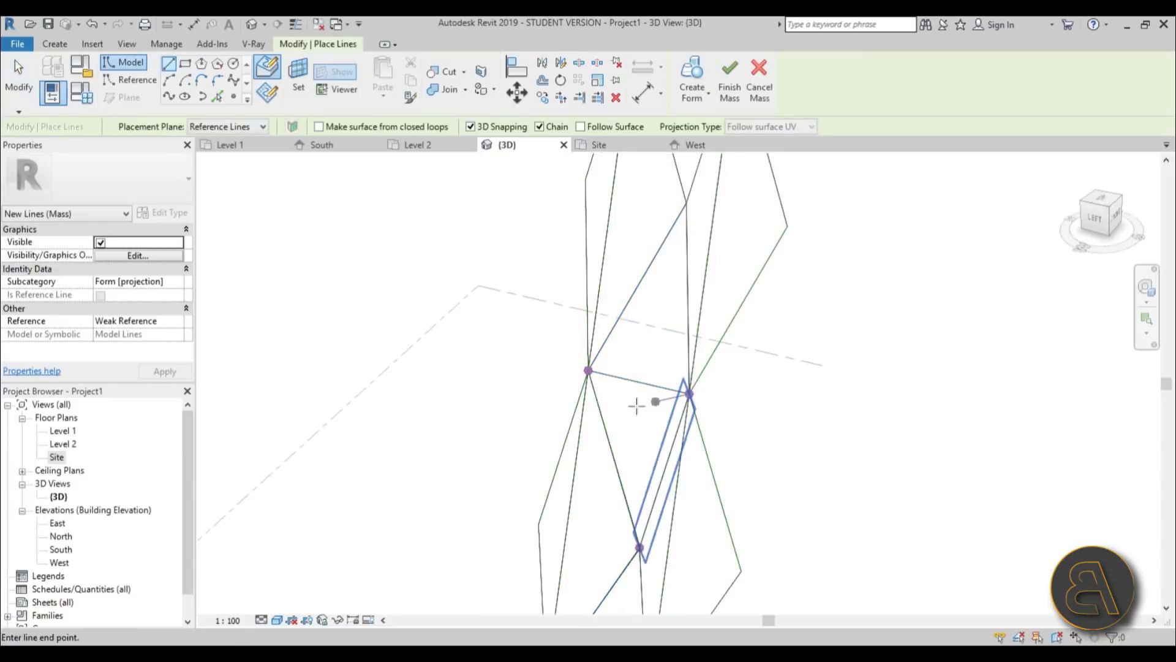
left_click(588, 370)
key("Escape")
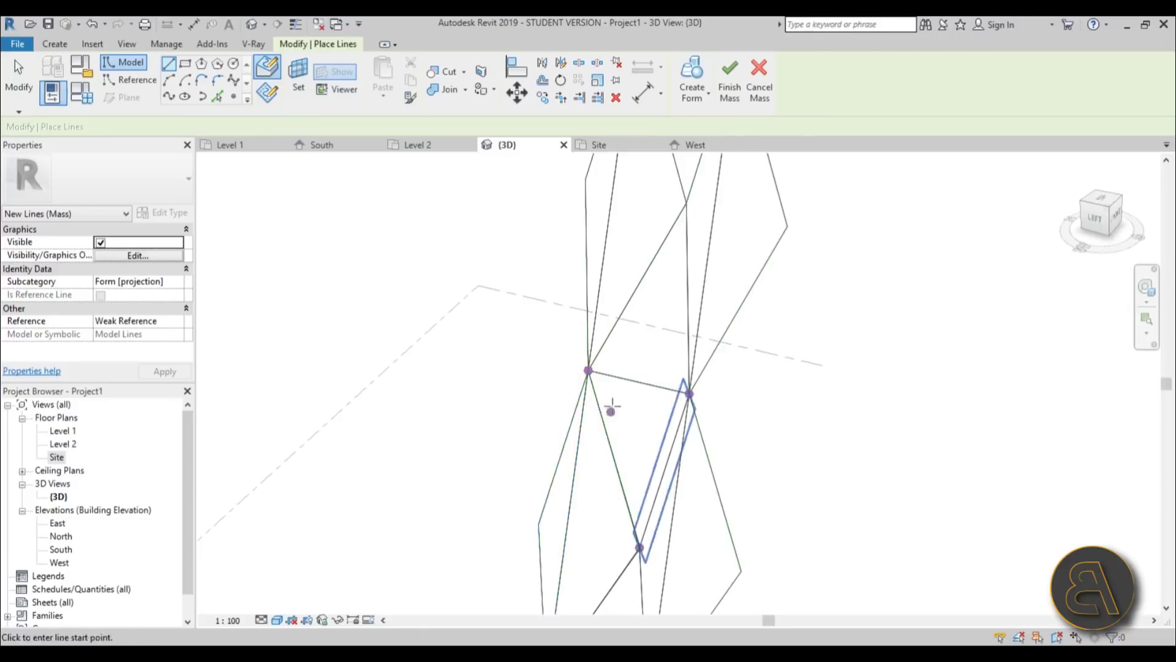
key("Escape")
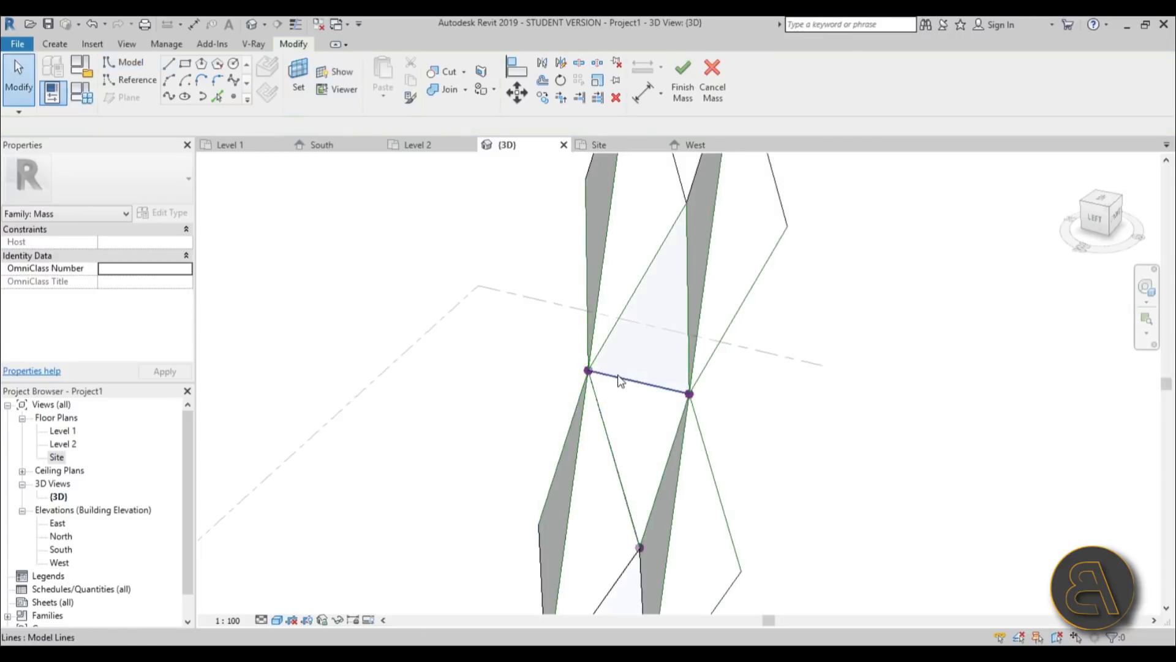
Step: Try to create a form from the inverted triangle using a reference line together with the model lines
left_click(604, 411)
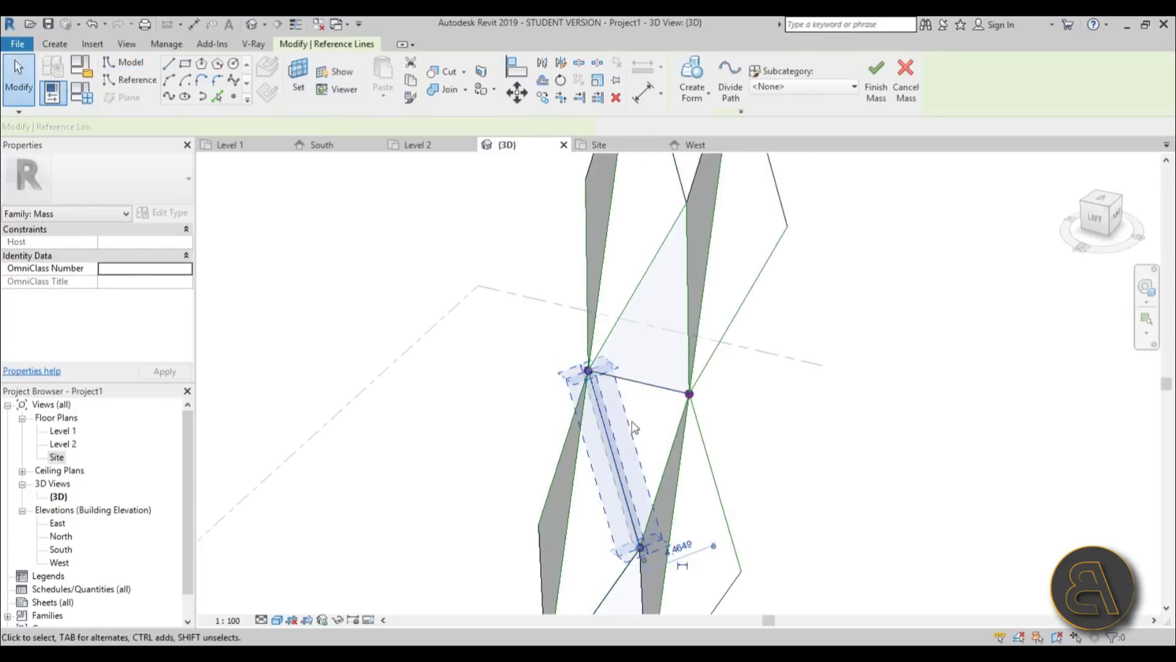
left_click(670, 449, "ctrl")
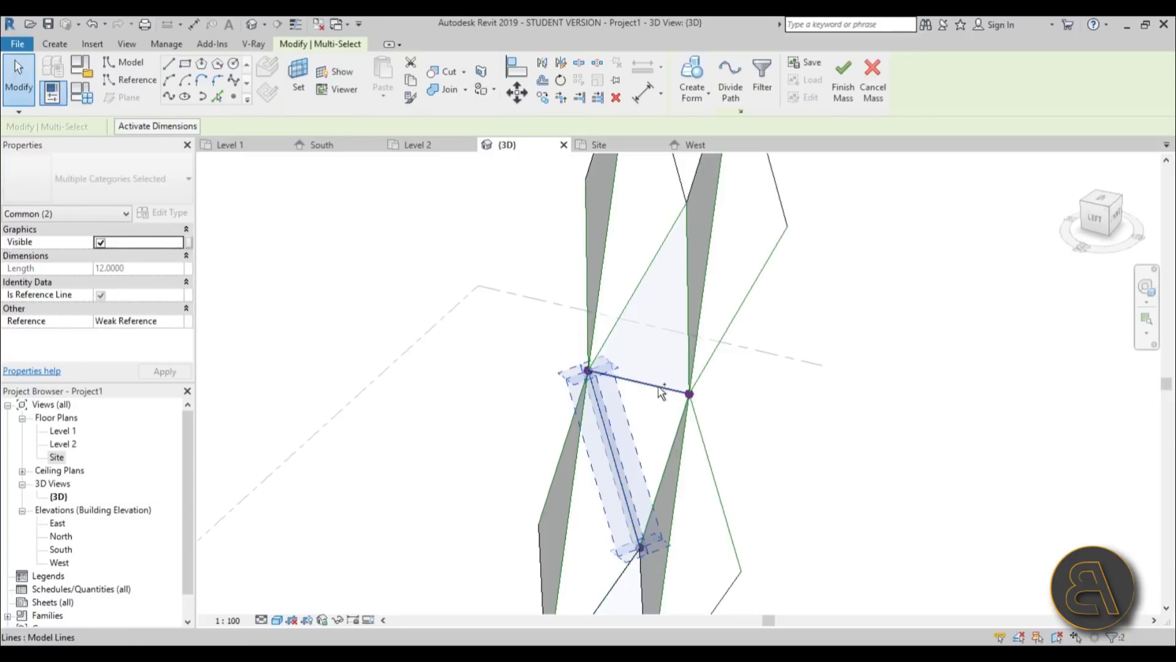
left_click(692, 80)
left_click(1140, 626)
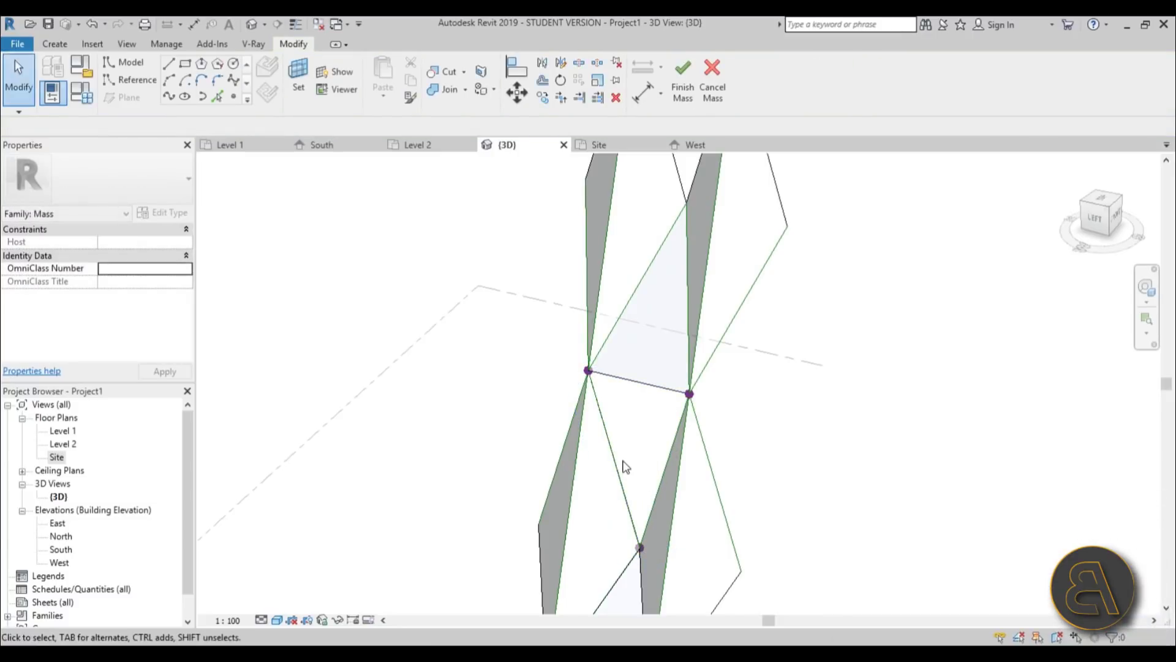
Step: Create a flat triangular surface from the model lines of the inverted triangle below the middle connecting line
left_click(618, 462)
left_click(667, 460, "ctrl")
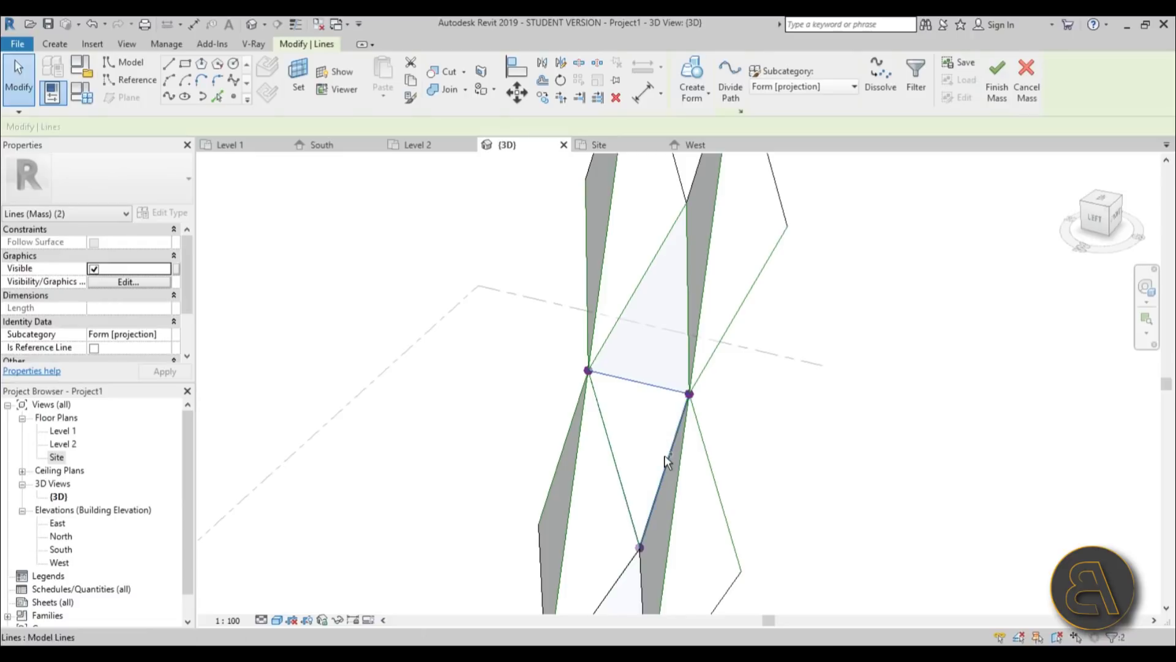
left_click(695, 71)
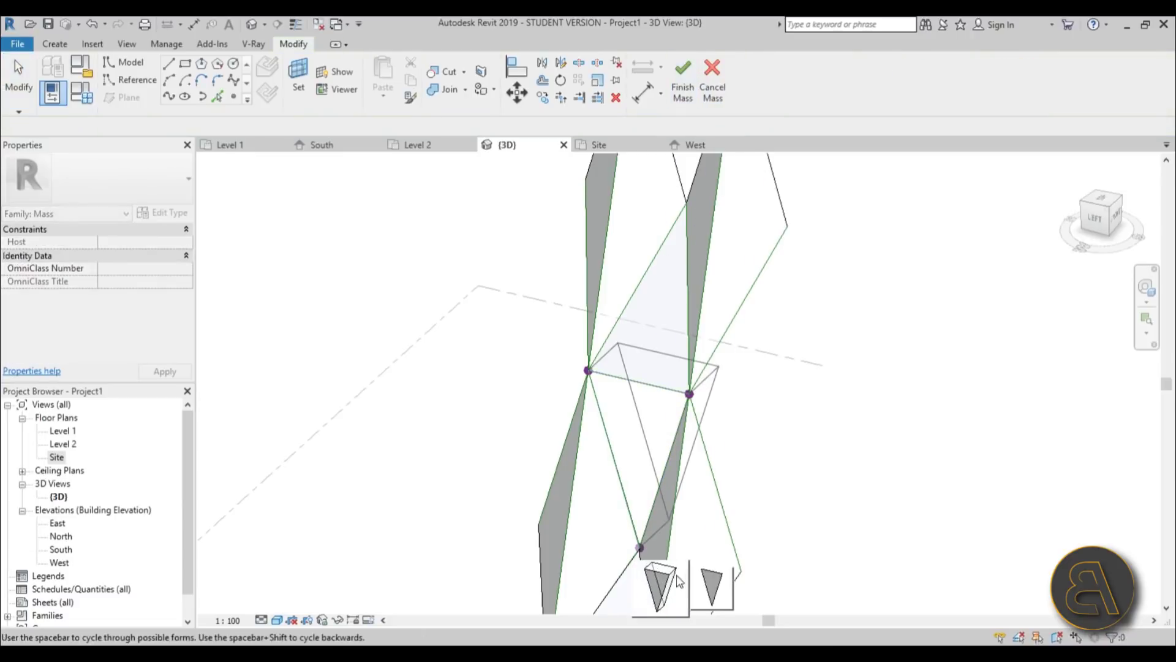
left_click(705, 585)
scroll(805, 427, "down", 3)
middle_click_drag(812, 432, 778, 428, "shift")
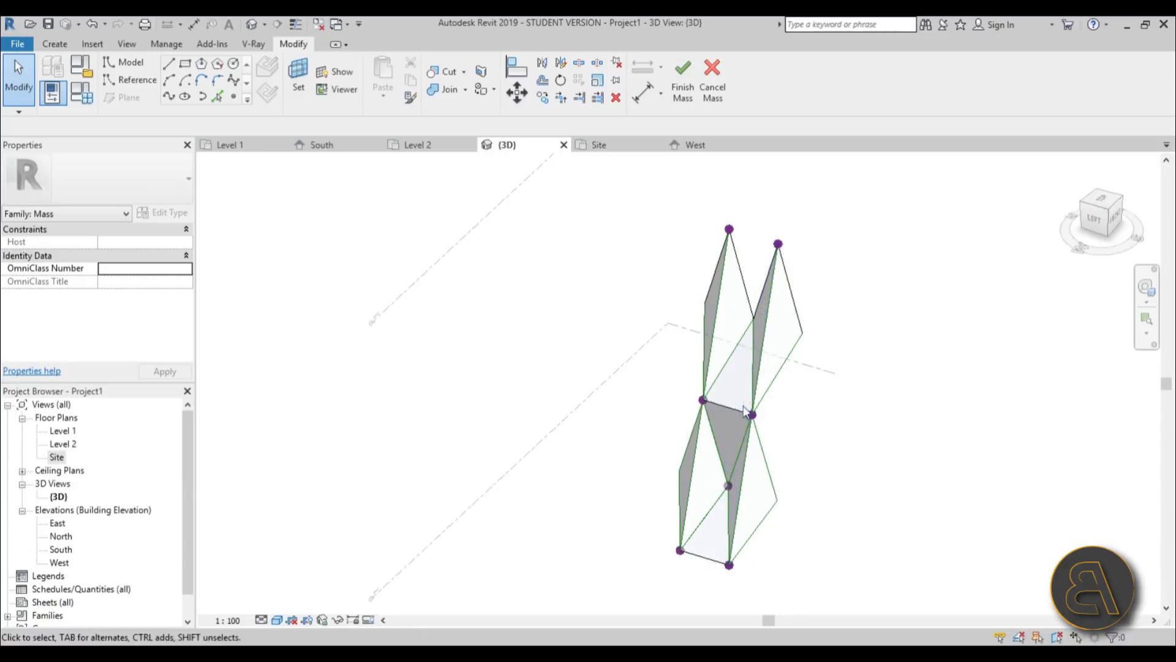
Step: In the West elevation, mirror a copy of the first spire and the infill surfaces about the second spire's vertical centre line, excluding the second spire
double_click(61, 550)
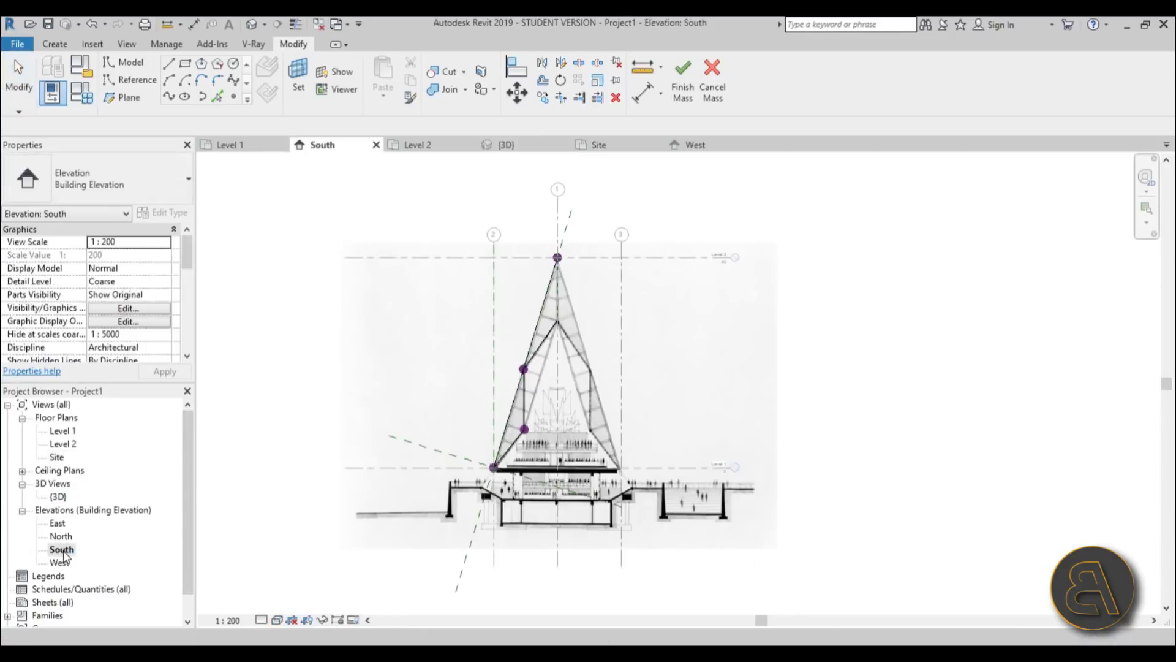
double_click(59, 562)
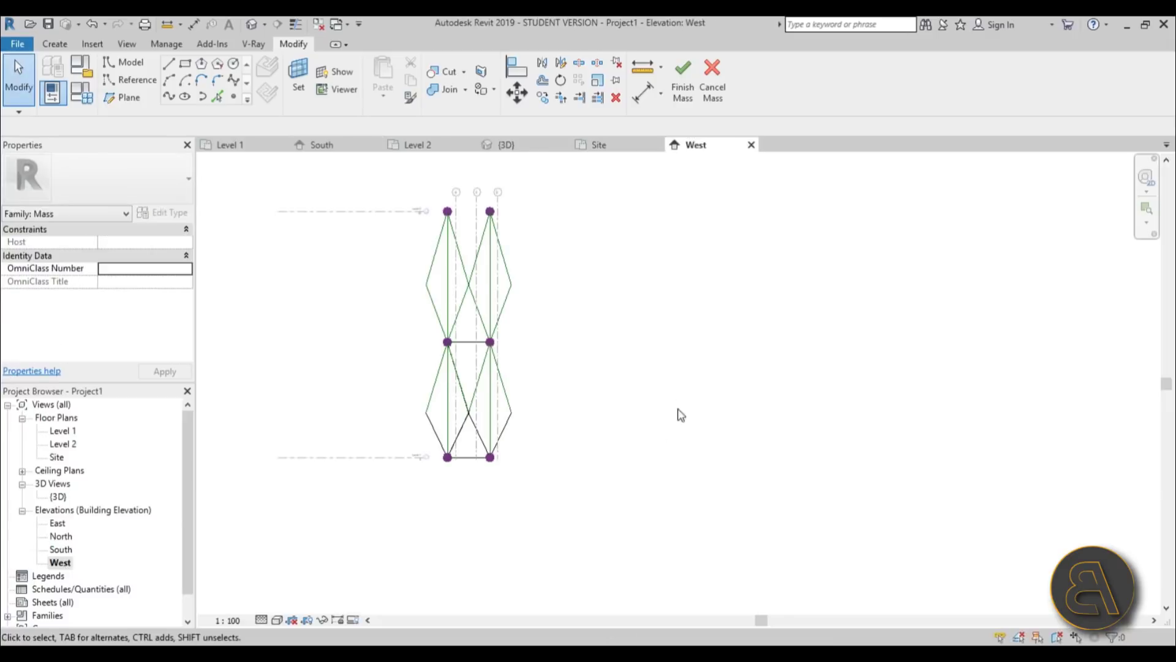
left_click_drag(495, 207, 612, 581)
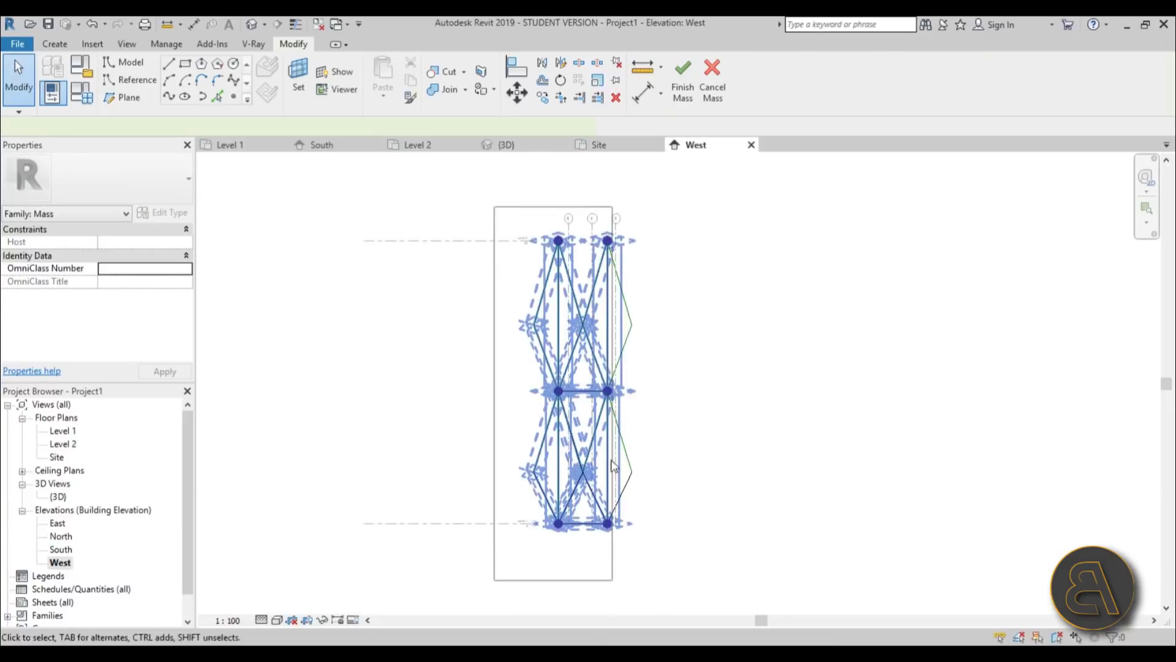
scroll(607, 254, "up", 3)
left_click(567, 340, "shift")
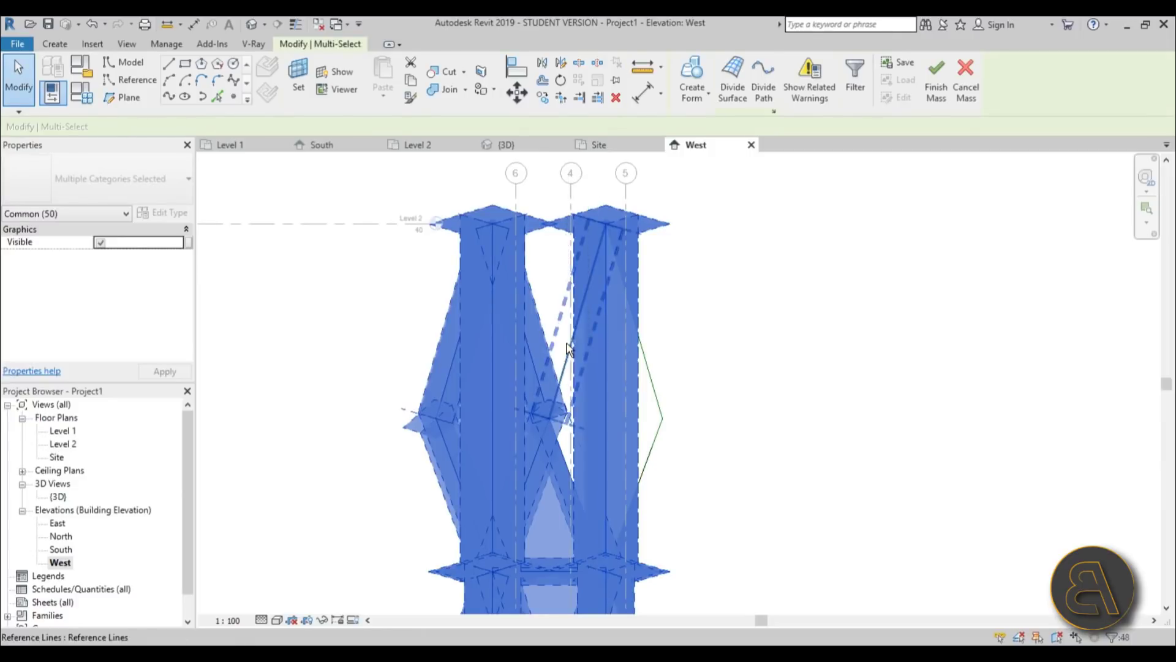
left_click(608, 358, "shift")
middle_click_drag(790, 427, 794, 348)
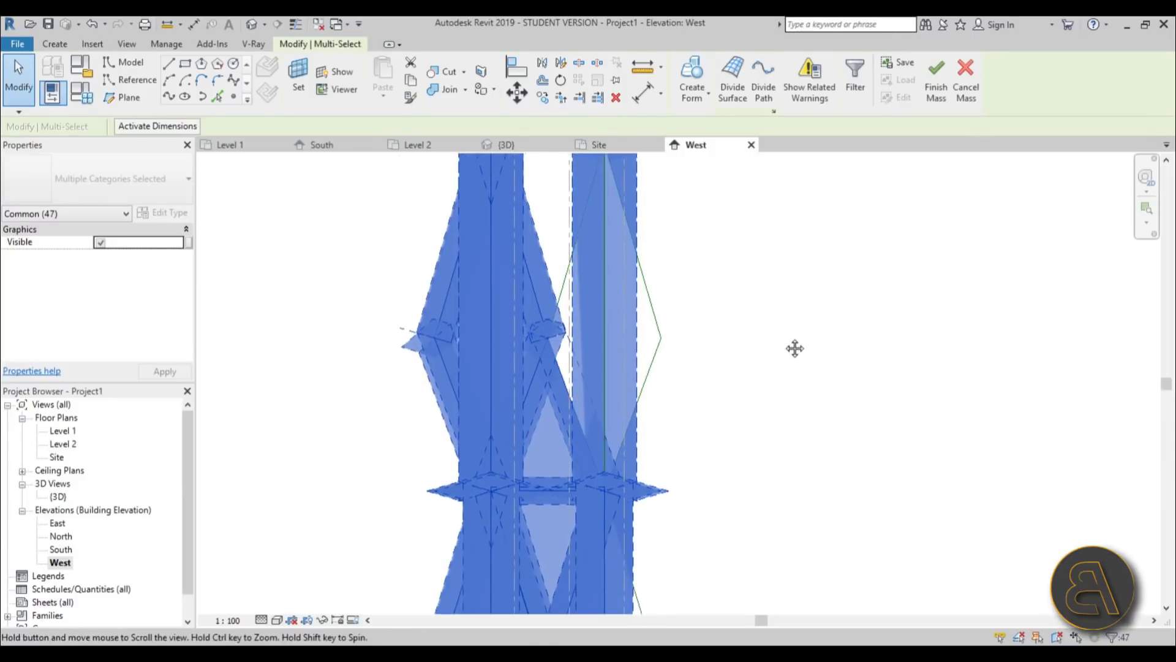
left_click(608, 331, "shift")
middle_click_drag(723, 507, 756, 245)
left_click(634, 426, "shift")
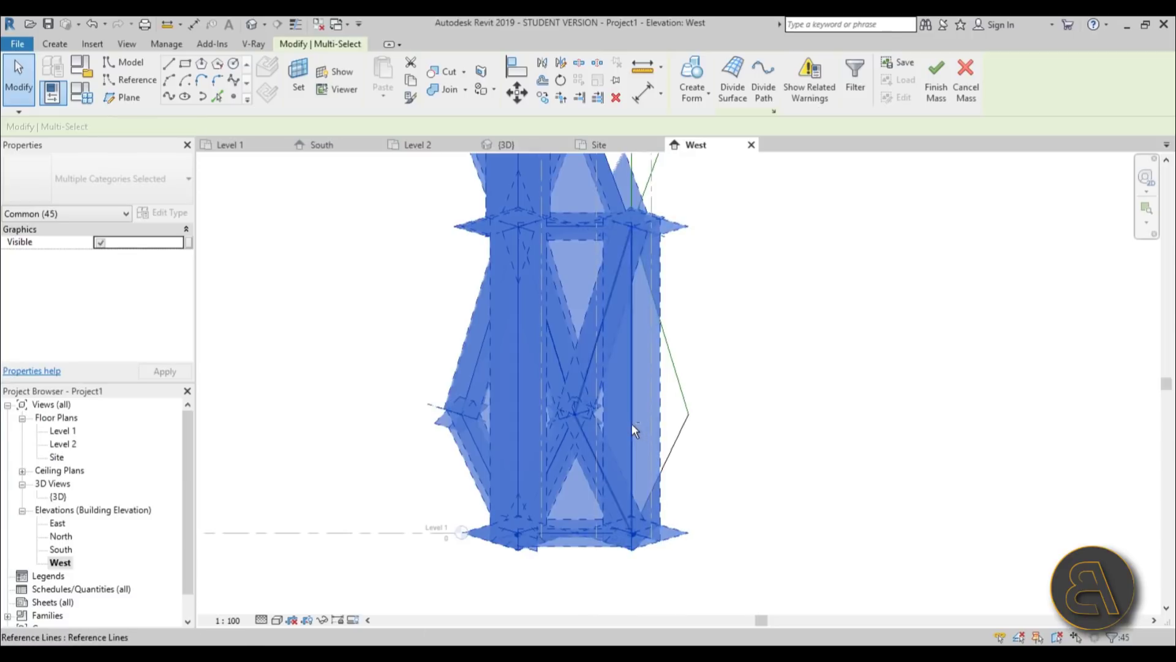
left_click(633, 424, "shift")
left_click(638, 425, "shift")
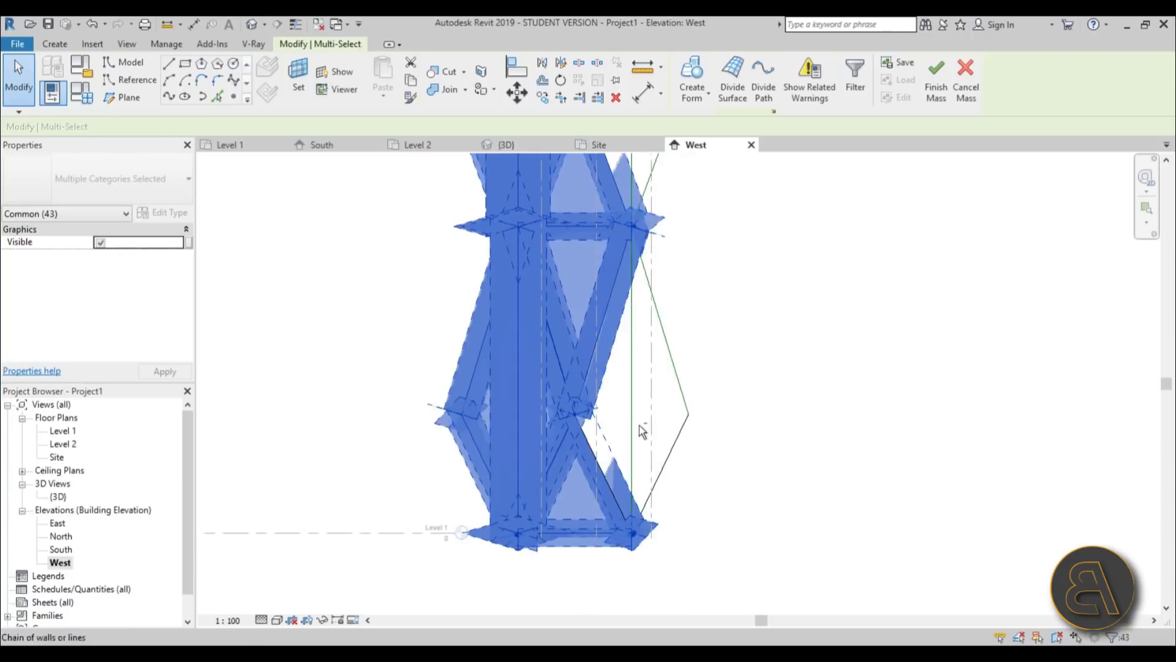
left_click(599, 458, "shift")
scroll(819, 465, "down", 3)
middle_click_drag(821, 470, 762, 468)
key("m")
key("m")
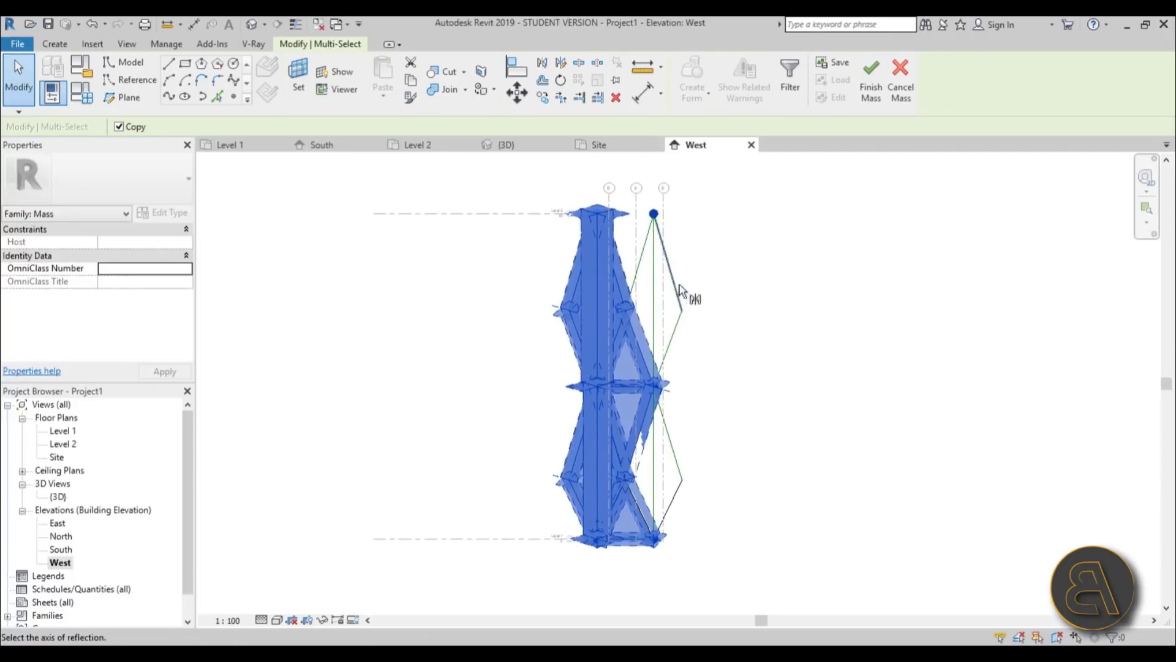
left_click(664, 306)
left_click(811, 414)
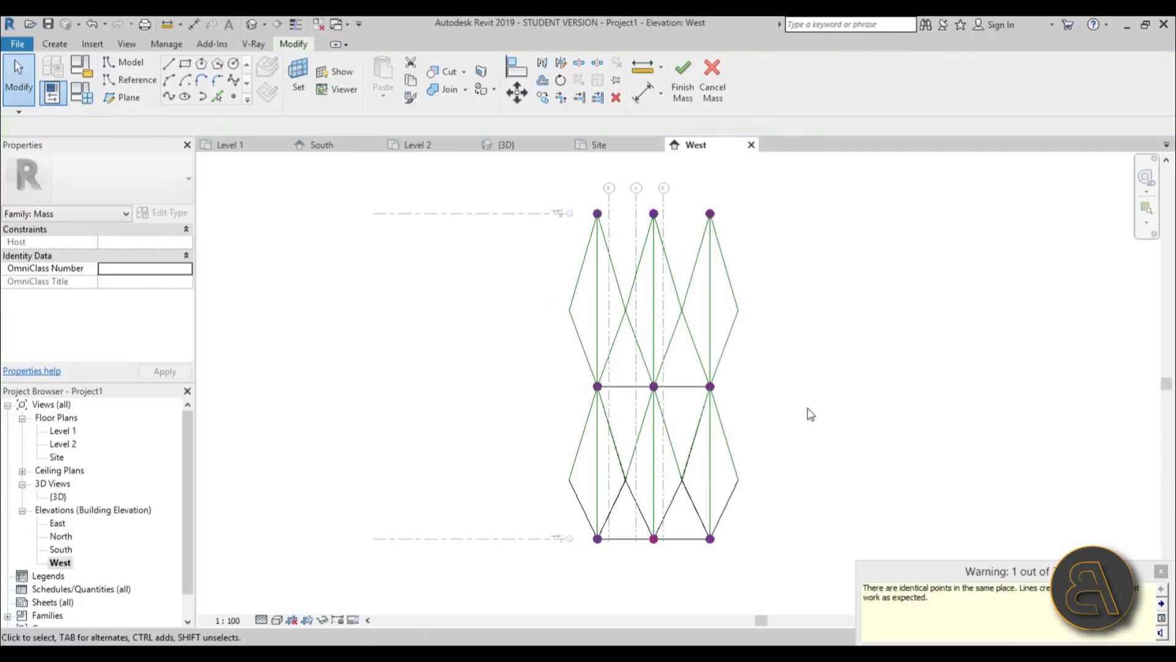
Step: Select the first two spires and all infill surfaces in 3D, and mirror a copy about the third spire's vertical centre line in the West elevation
left_click(251, 24)
middle_click_drag(827, 375, 900, 287, "shift")
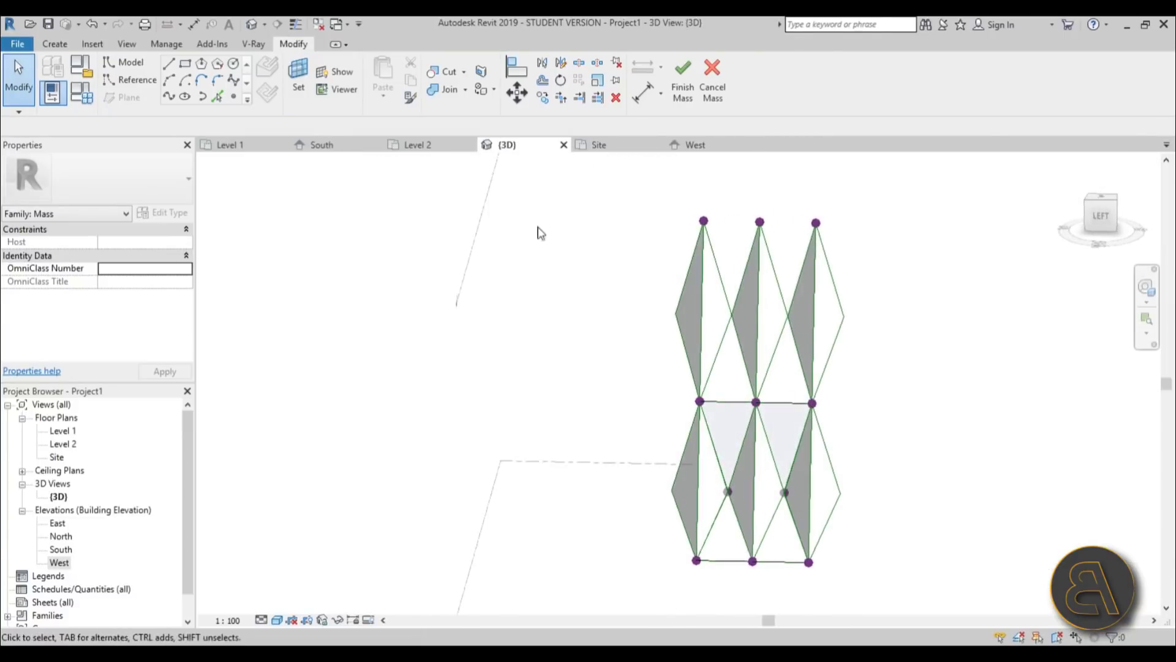
left_click_drag(614, 185, 794, 605)
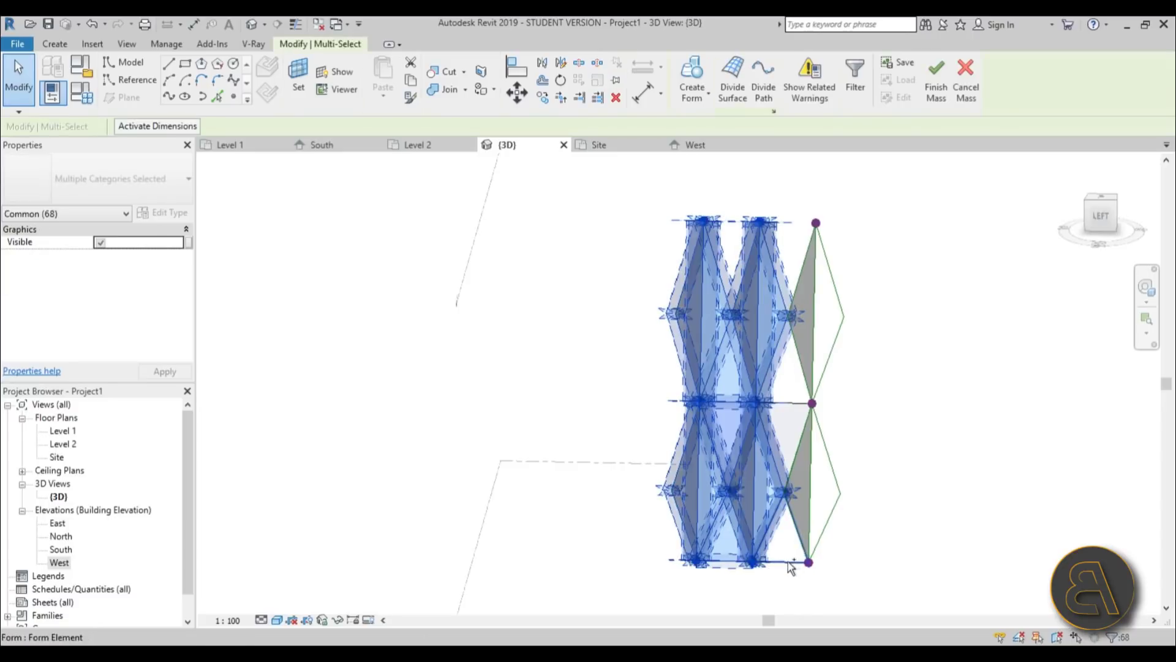
left_click(790, 566, "ctrl")
left_click(798, 435, "ctrl")
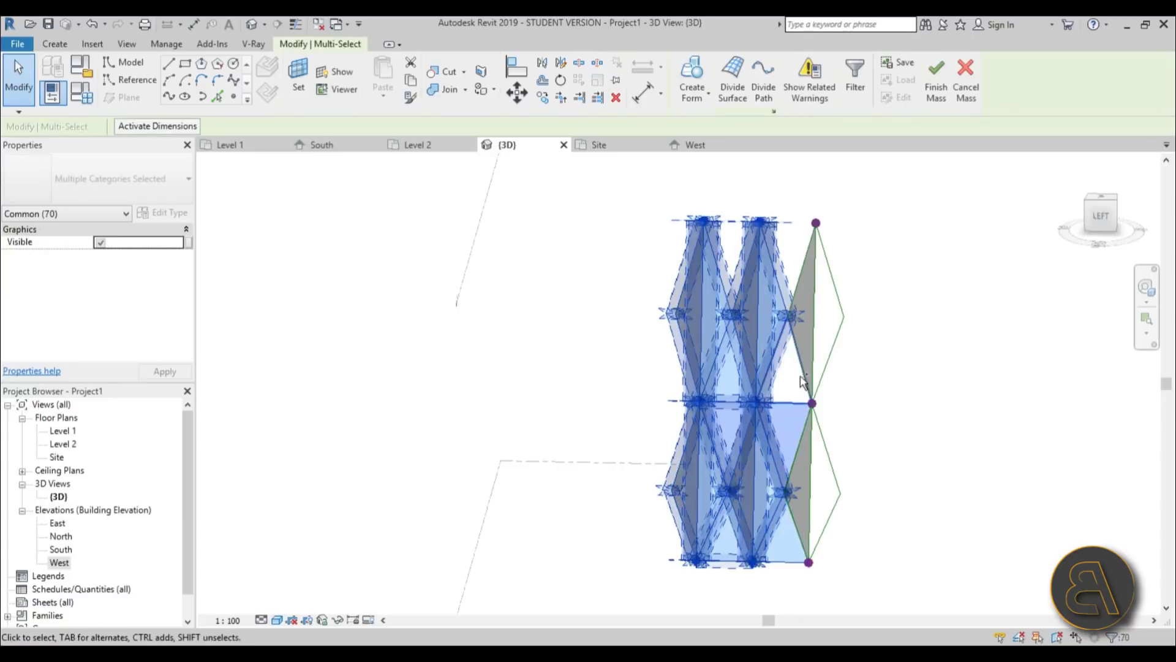
double_click(60, 558)
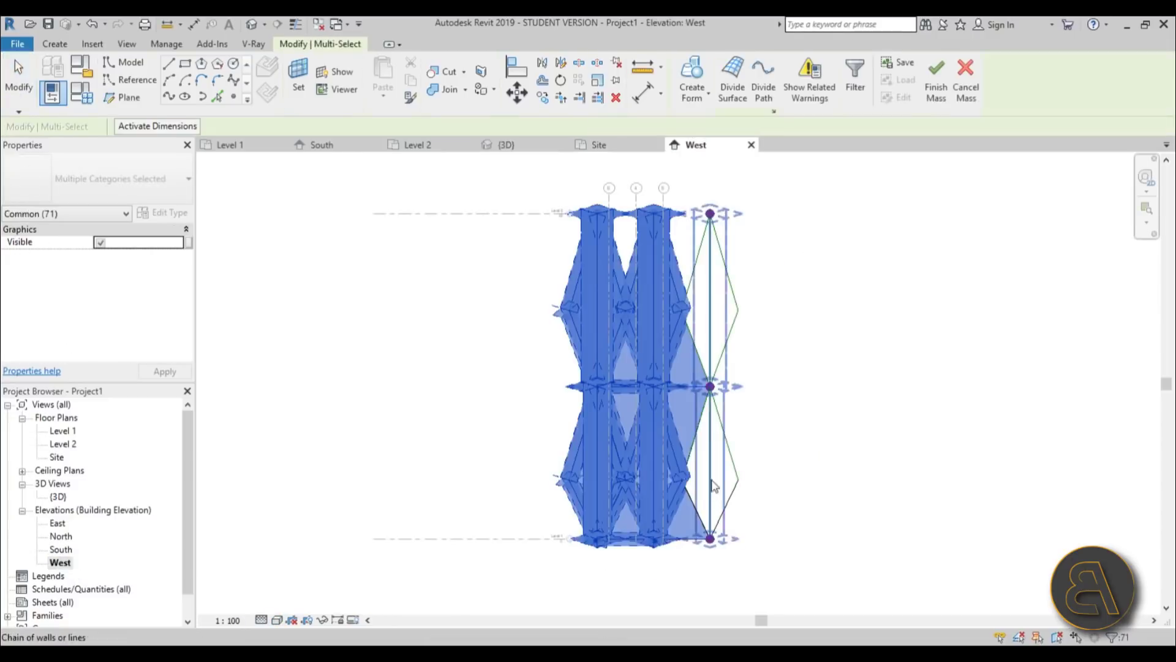
key("m")
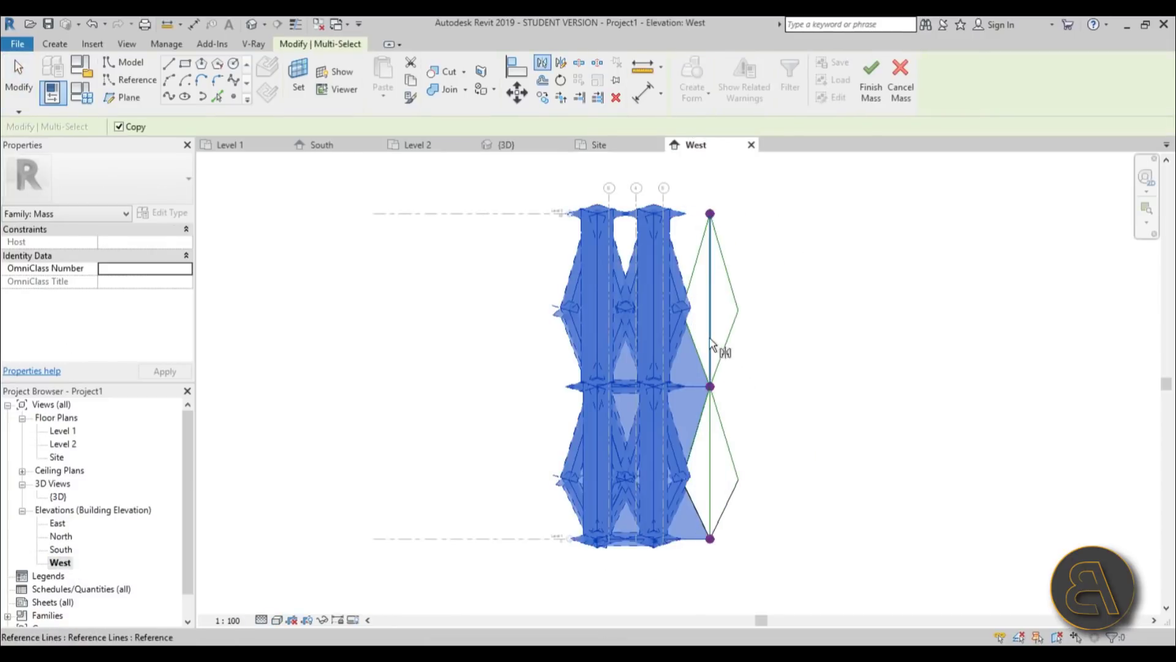
left_click(710, 346)
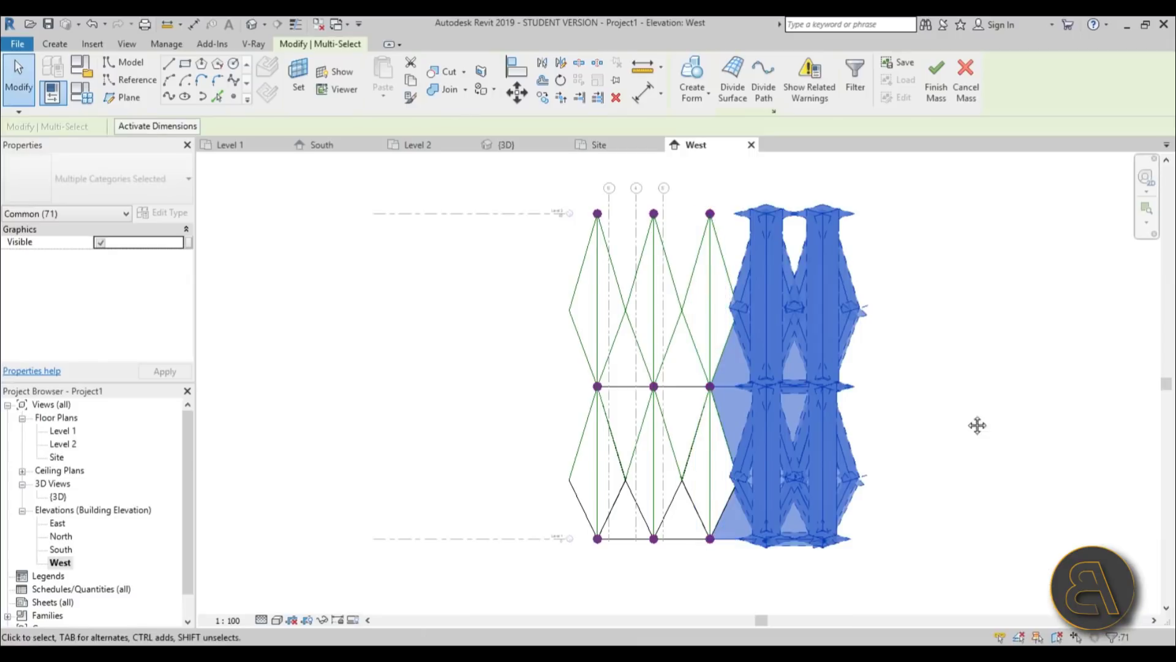
middle_click_drag(976, 425, 916, 422)
left_click(904, 413)
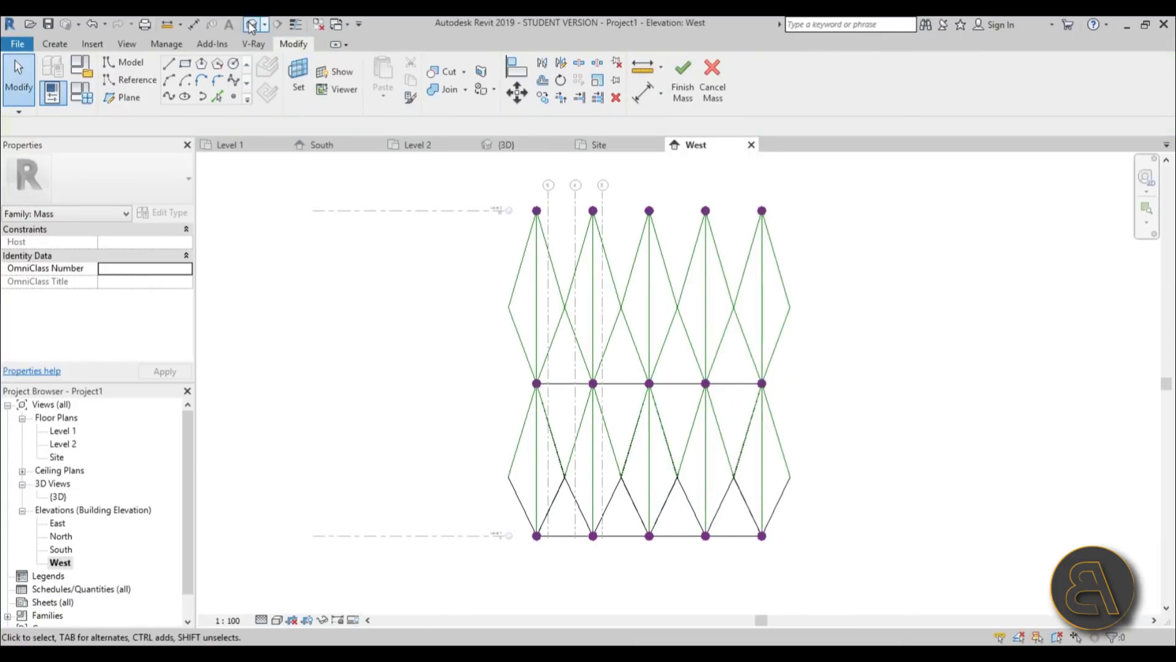
Step: Select the first four spires and all infill surfaces in 3D, and mirror a copy about the fifth spire's vertical centre line in the West elevation
left_click(251, 25)
middle_click_drag(667, 343, 669, 294, "shift")
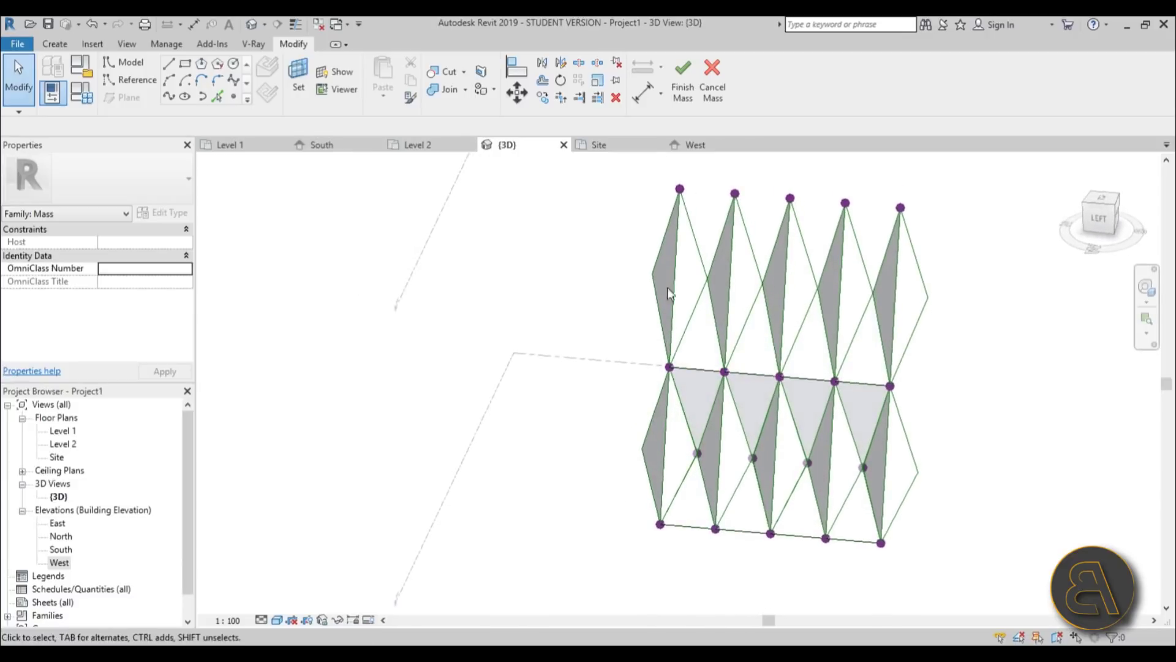
left_click_drag(593, 169, 873, 607)
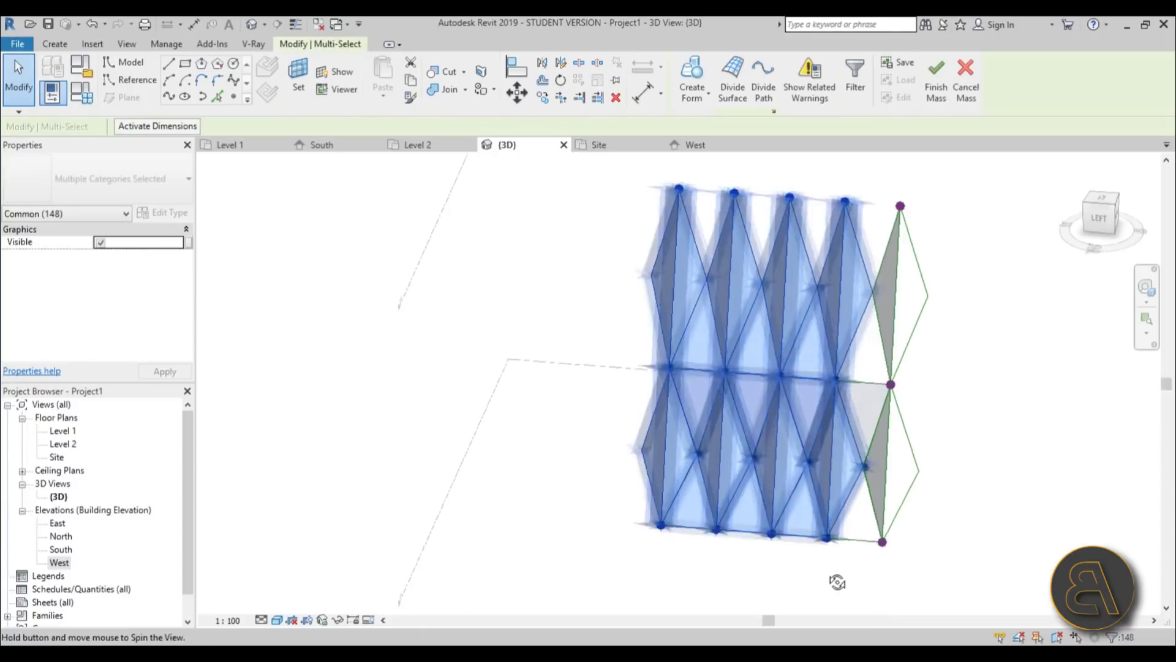
left_click(880, 415, "ctrl")
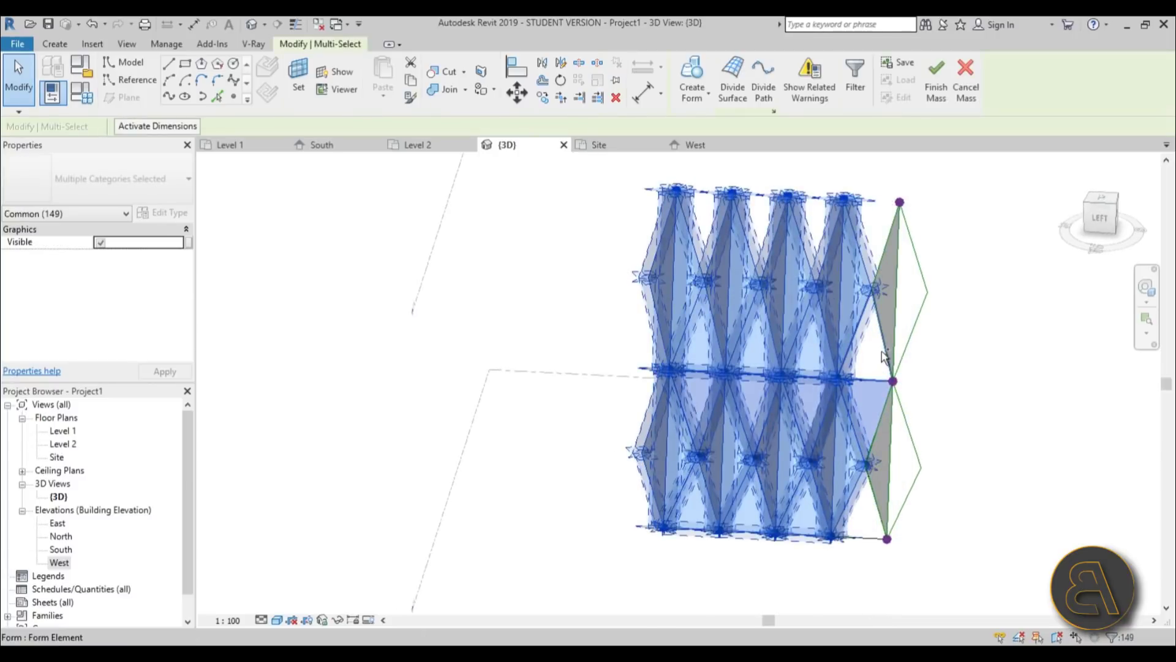
left_click(881, 352, "ctrl")
double_click(58, 561)
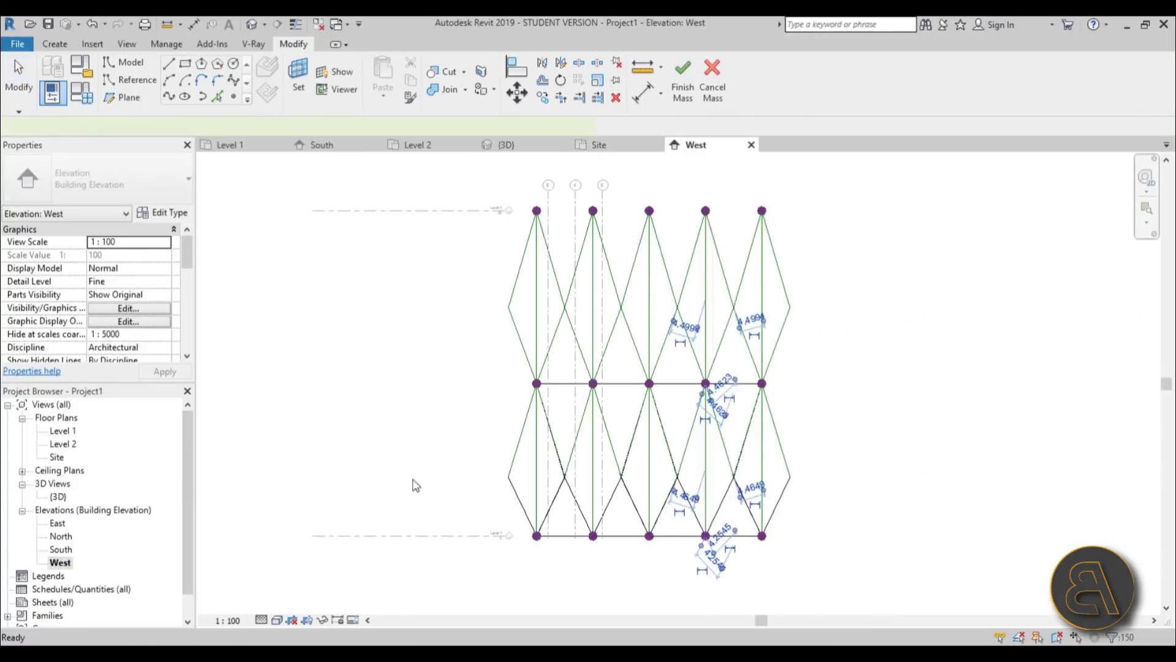
key("m")
key("m")
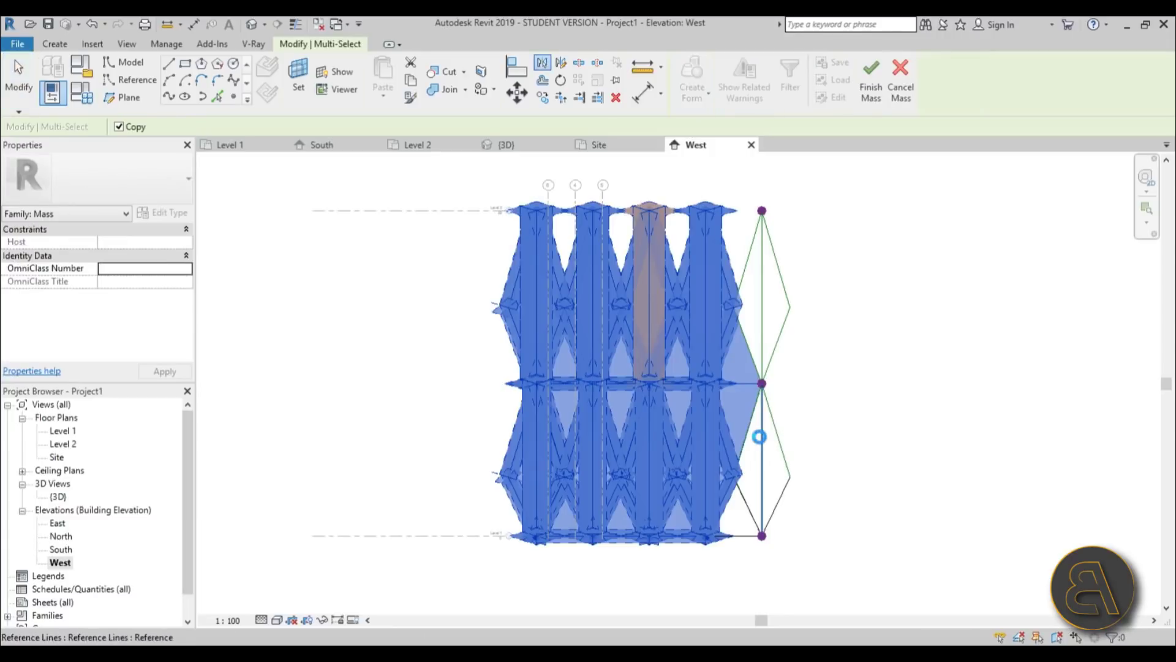
left_click(759, 437)
scroll(386, 370, "down", 2)
left_click(704, 550)
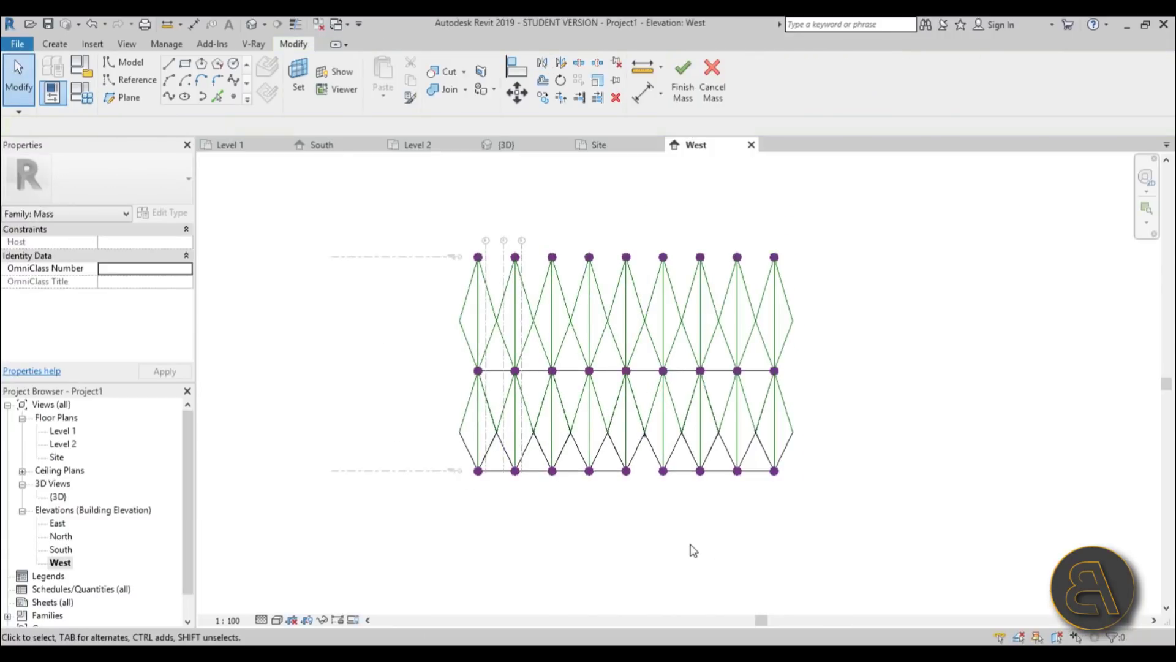
Step: Select the first eight spires and all infill surfaces in 3D, and mirror a copy about the ninth spire's vertical centre line in the West elevation
left_click(255, 26)
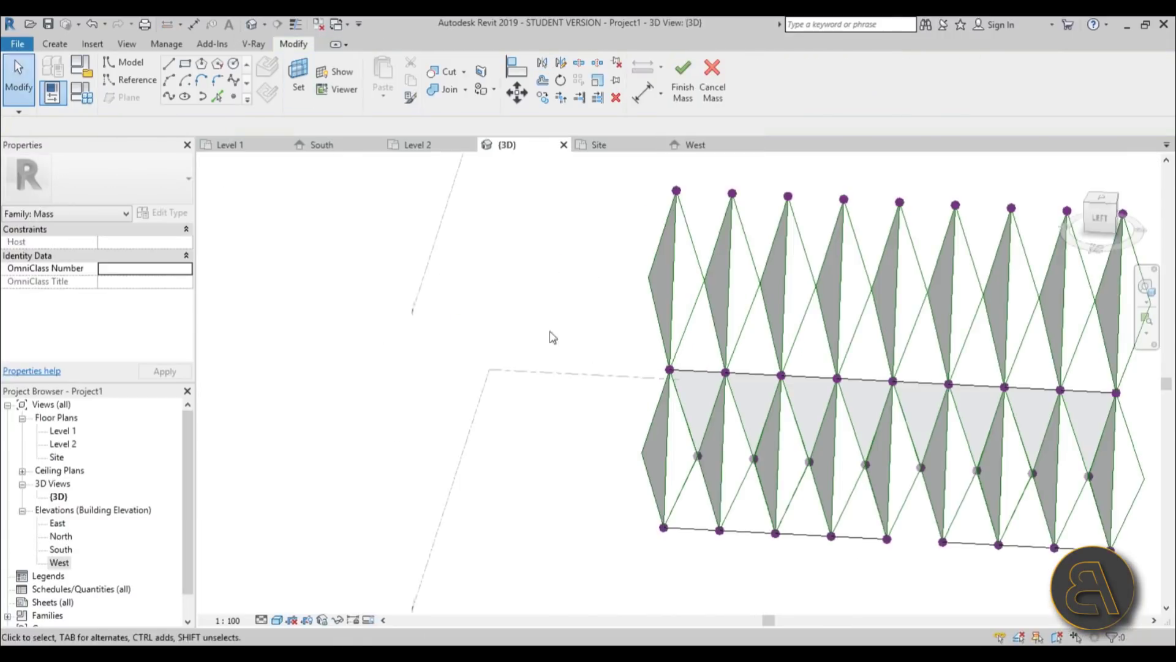
middle_click_drag(552, 334, 642, 466, "shift")
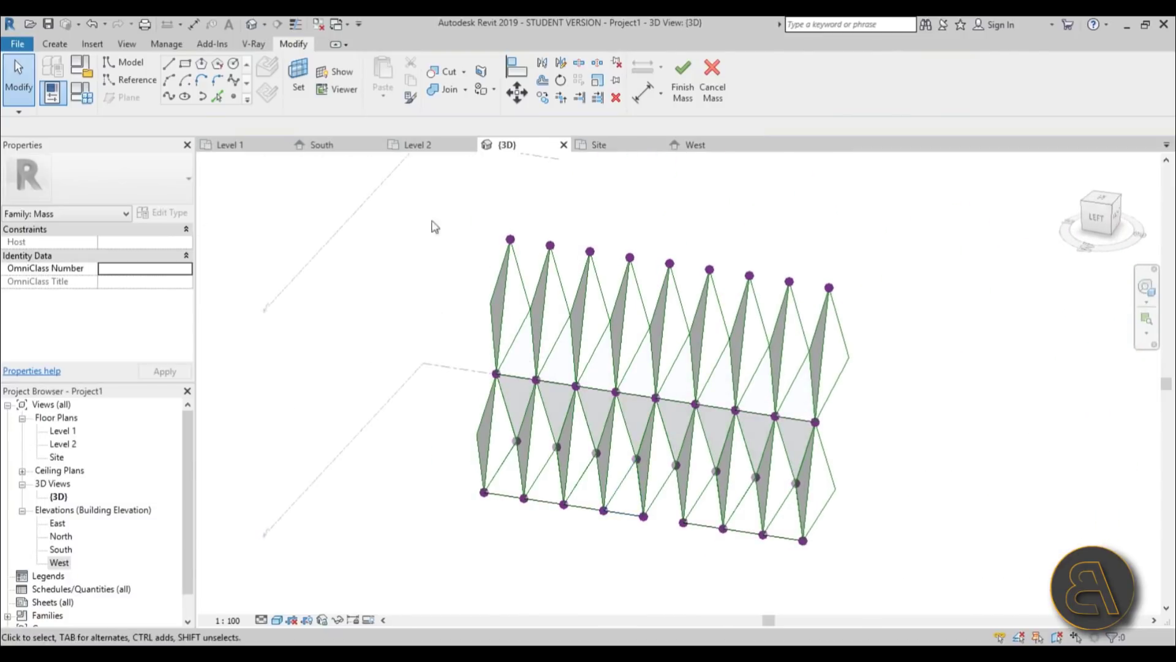
left_click_drag(404, 209, 756, 557)
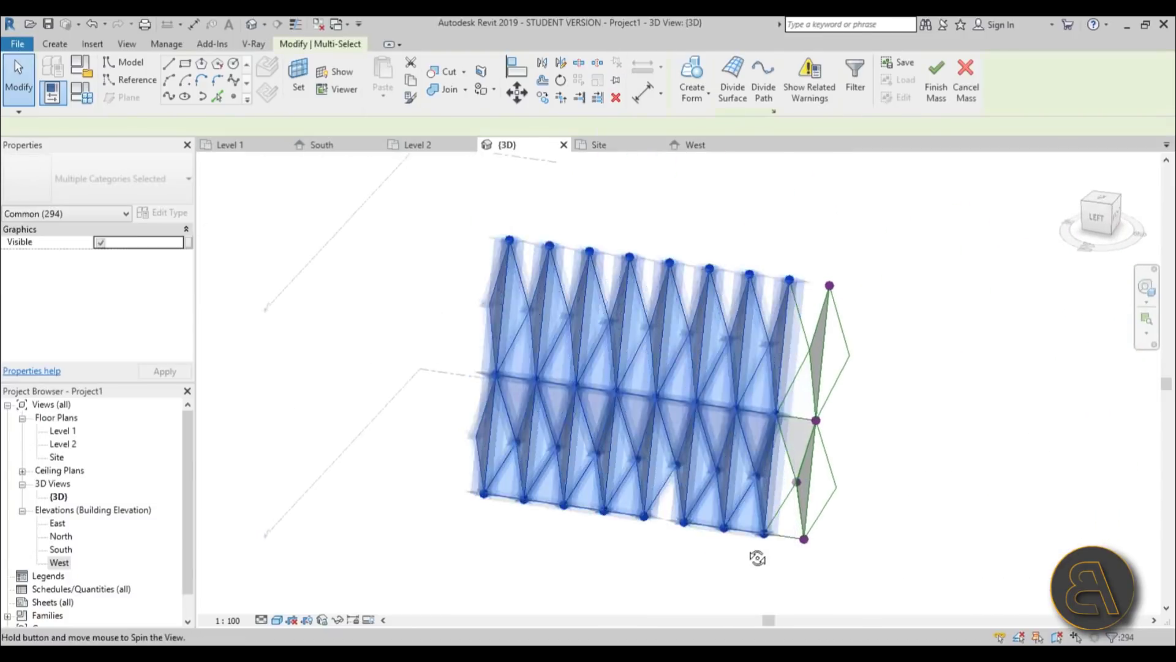
middle_click_drag(756, 556, 796, 539, "shift")
left_click_drag(381, 233, 822, 577)
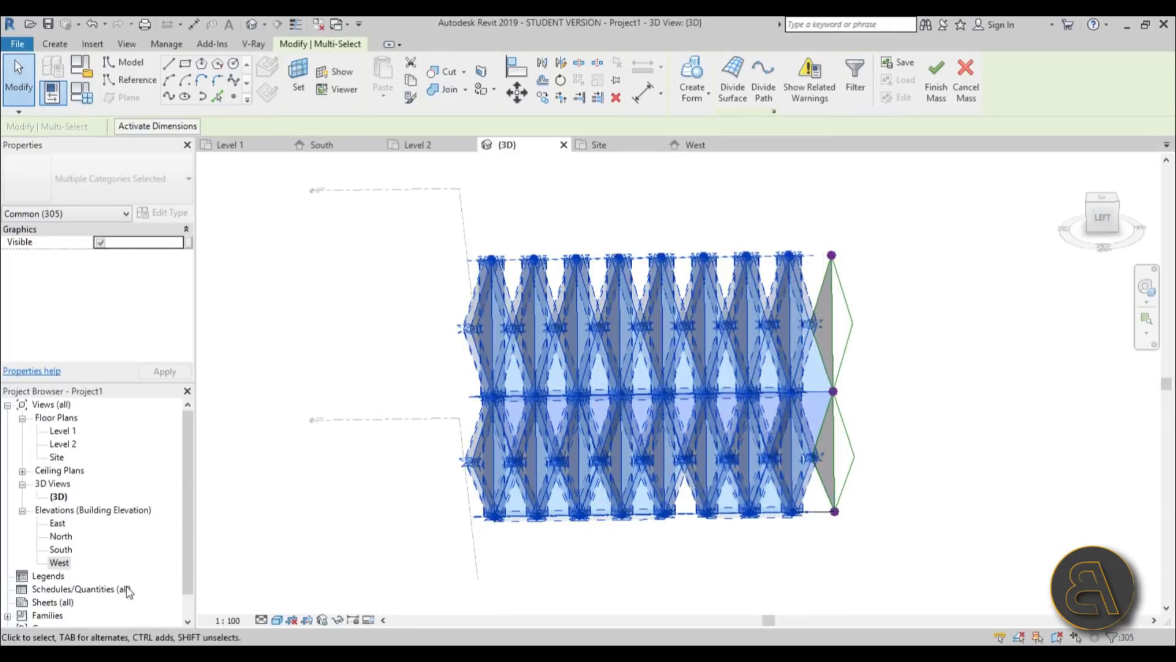
double_click(59, 561)
key("m")
key("m")
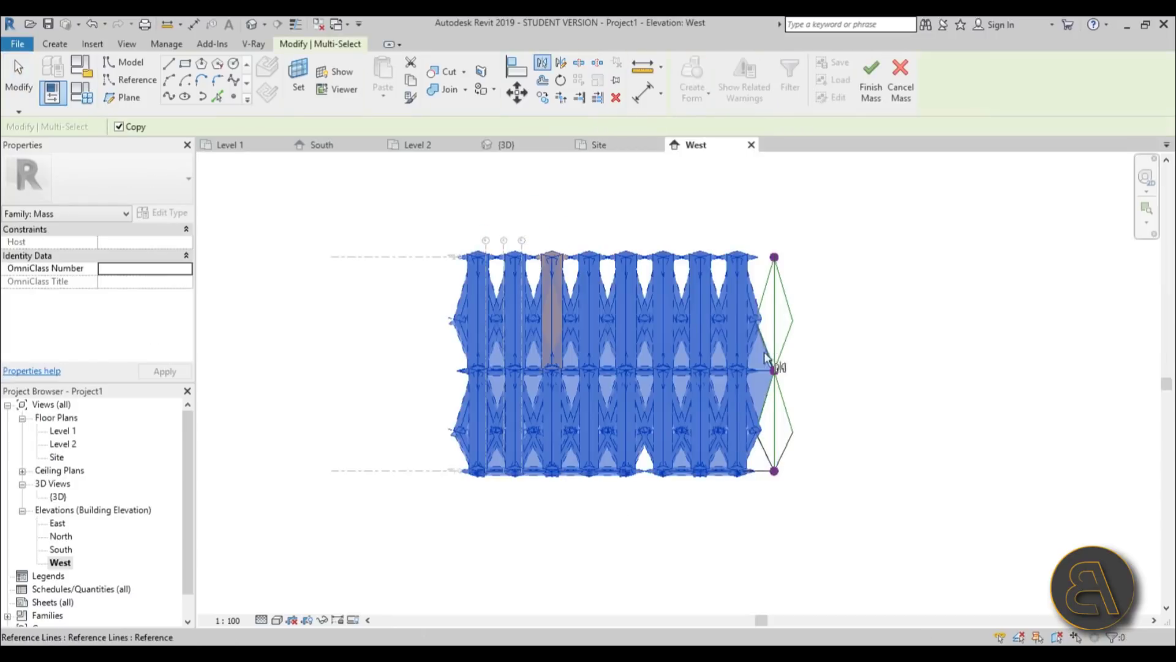
left_click(788, 502)
scroll(735, 432, "down", 2)
middle_click_drag(734, 477, 616, 523)
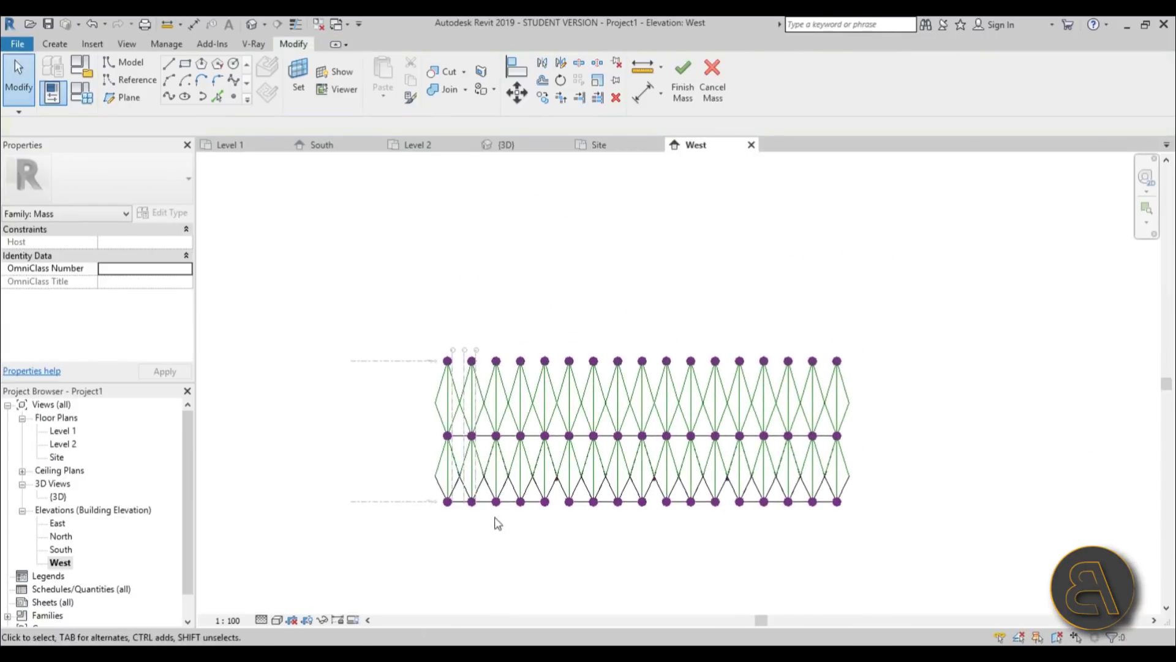
Step: Select the whole row of spires and infill surfaces in 3D, and mirror a copy across a vertical axis drawn along grid 1 in the South elevation
double_click(60, 550)
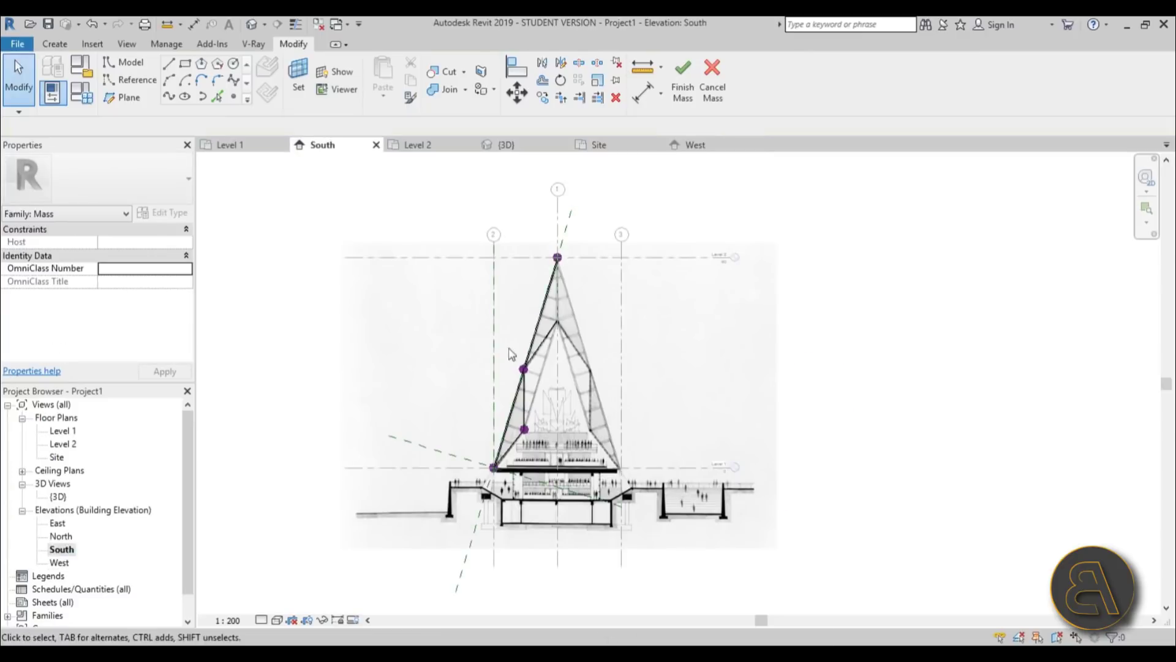
left_click_drag(402, 207, 497, 450)
left_click(250, 24)
scroll(494, 336, "down", 3)
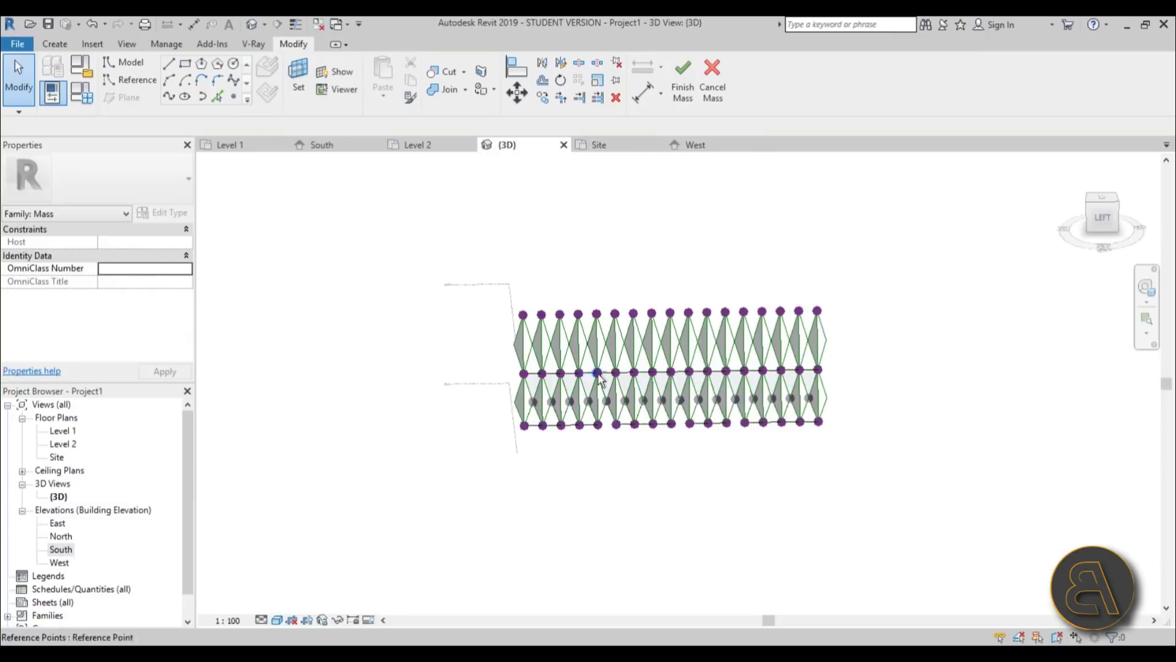
middle_click_drag(493, 336, 446, 268, "shift")
left_click_drag(453, 239, 759, 594)
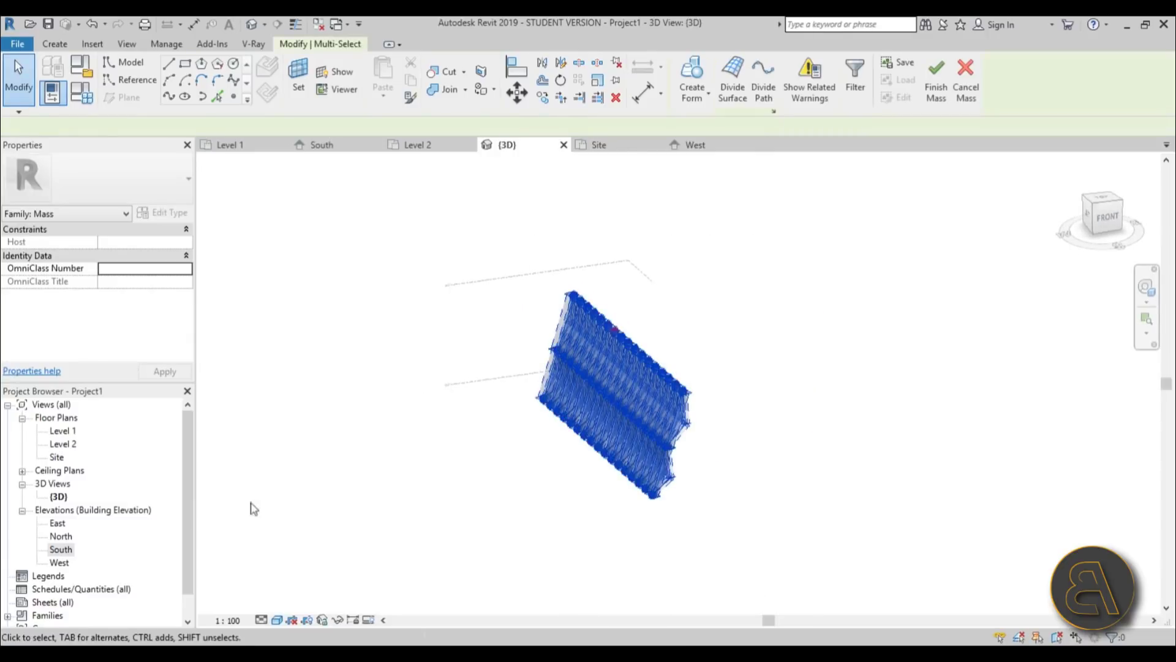
double_click(56, 555)
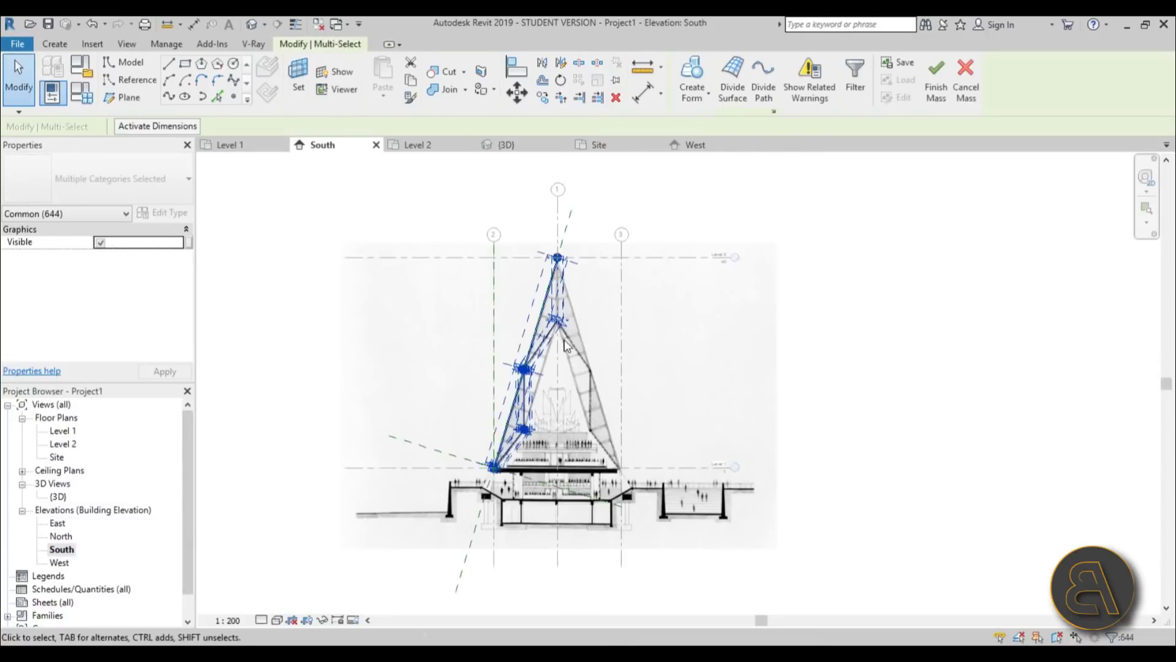
key("d")
key("m")
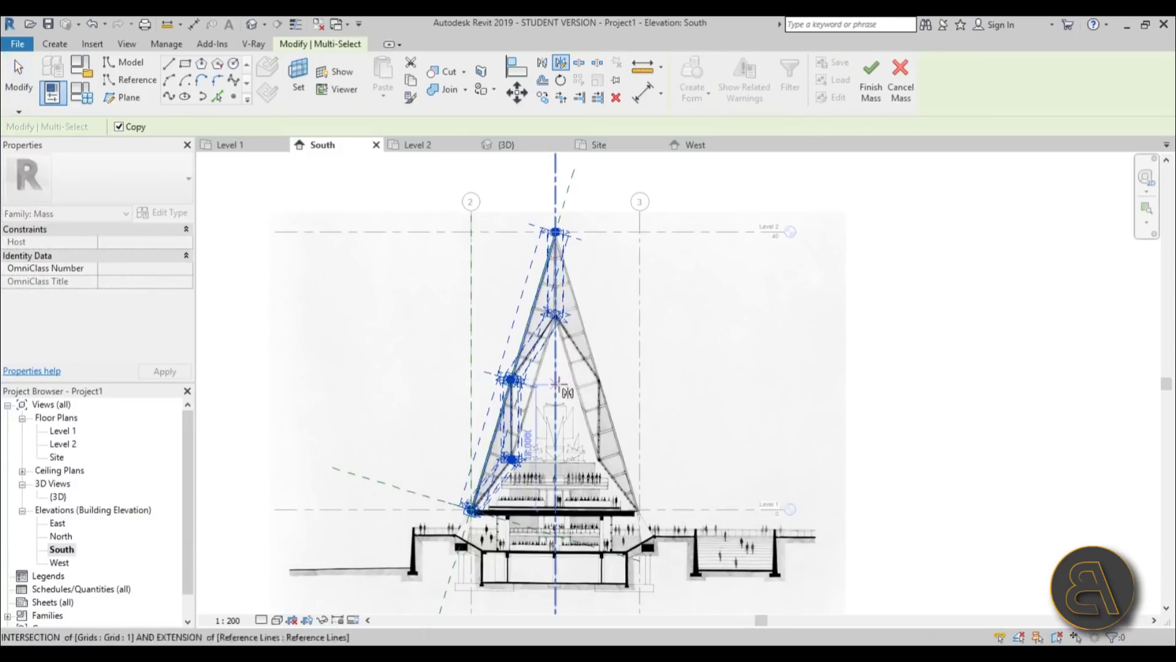
left_click(556, 384)
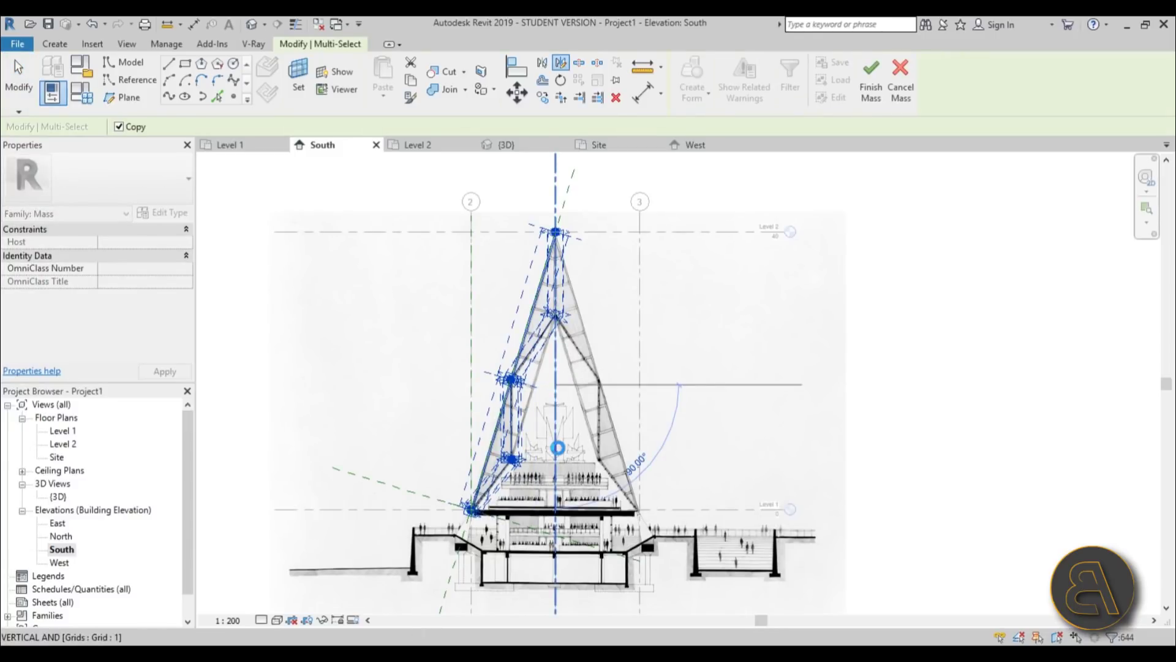
left_click(558, 447)
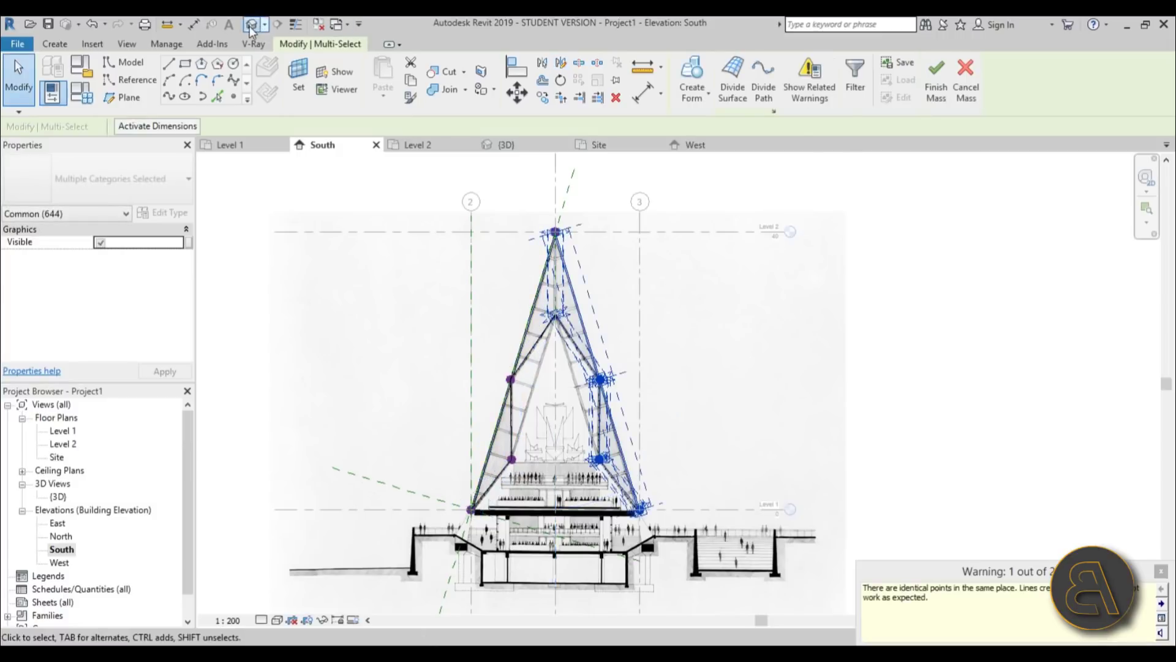
Step: Finish the in-place mass containing both mirrored sides of the chapel and view it in 3D
left_click(252, 24)
middle_click_drag(706, 328, 772, 376, "shift")
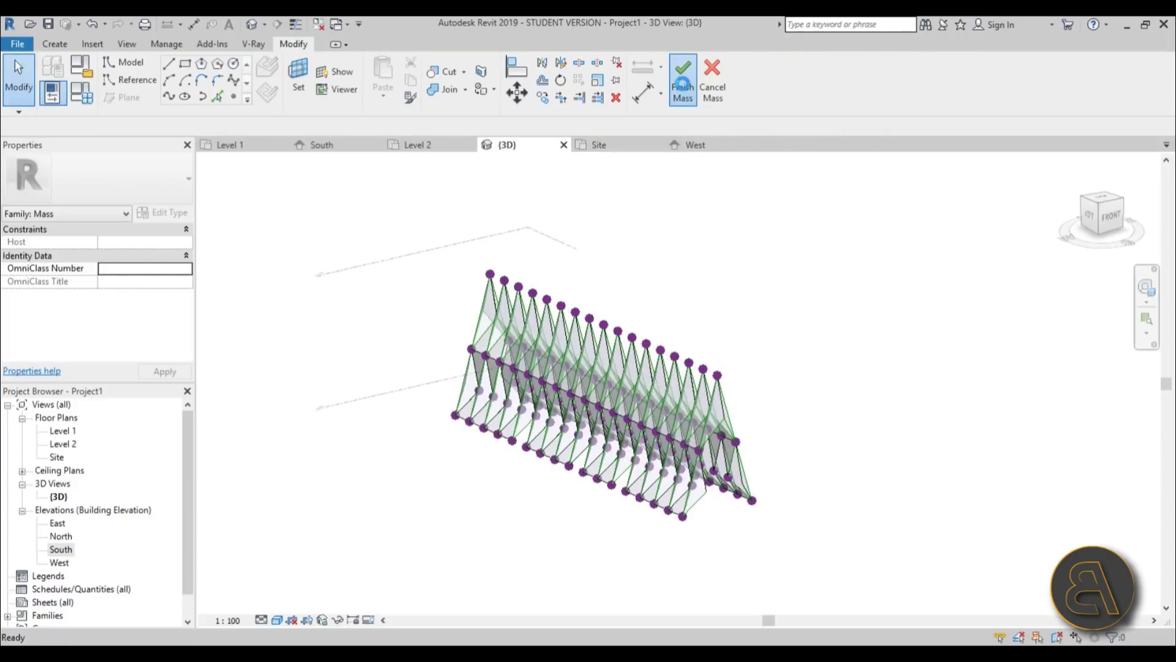
left_click(682, 85)
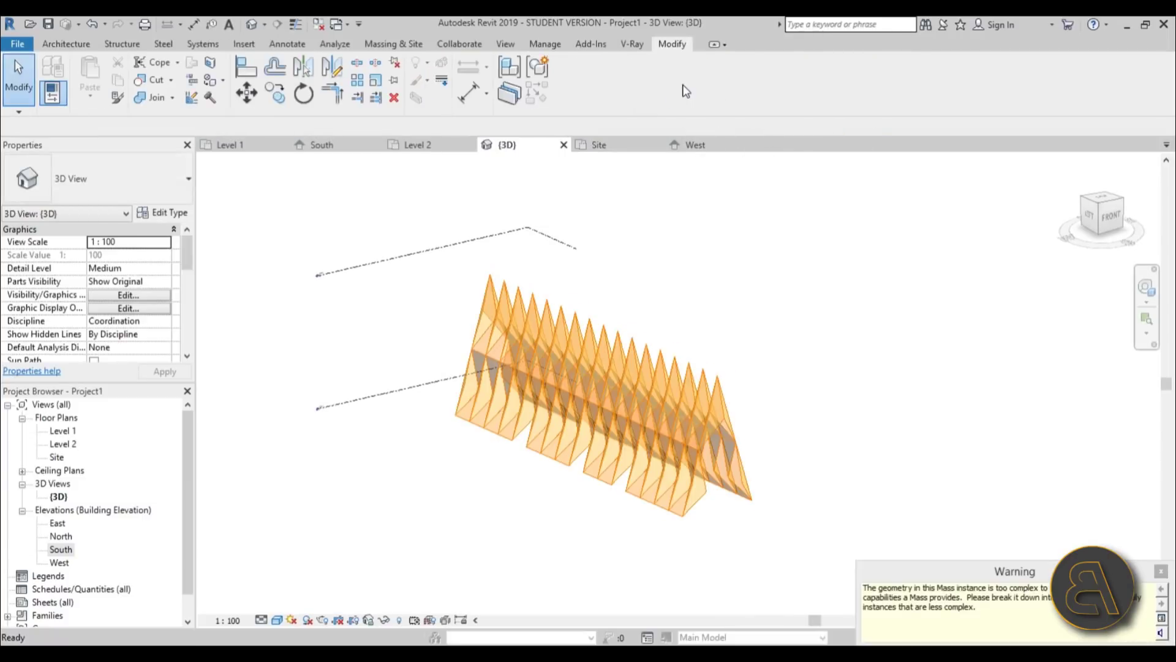
middle_click_drag(832, 373, 593, 494, "shift")
middle_click_drag(546, 528, 699, 535, "shift")
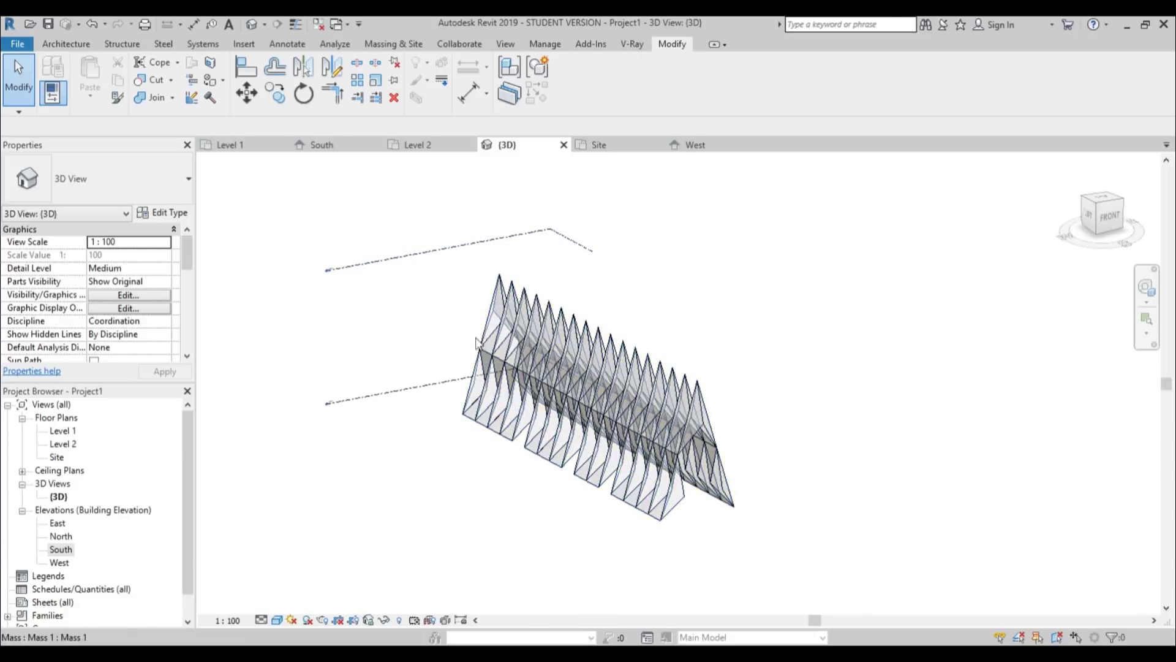
Step: Examine the finished chapel mass and its infill surfaces up close and from several angles in 3D
left_click(63, 44)
left_click(390, 45)
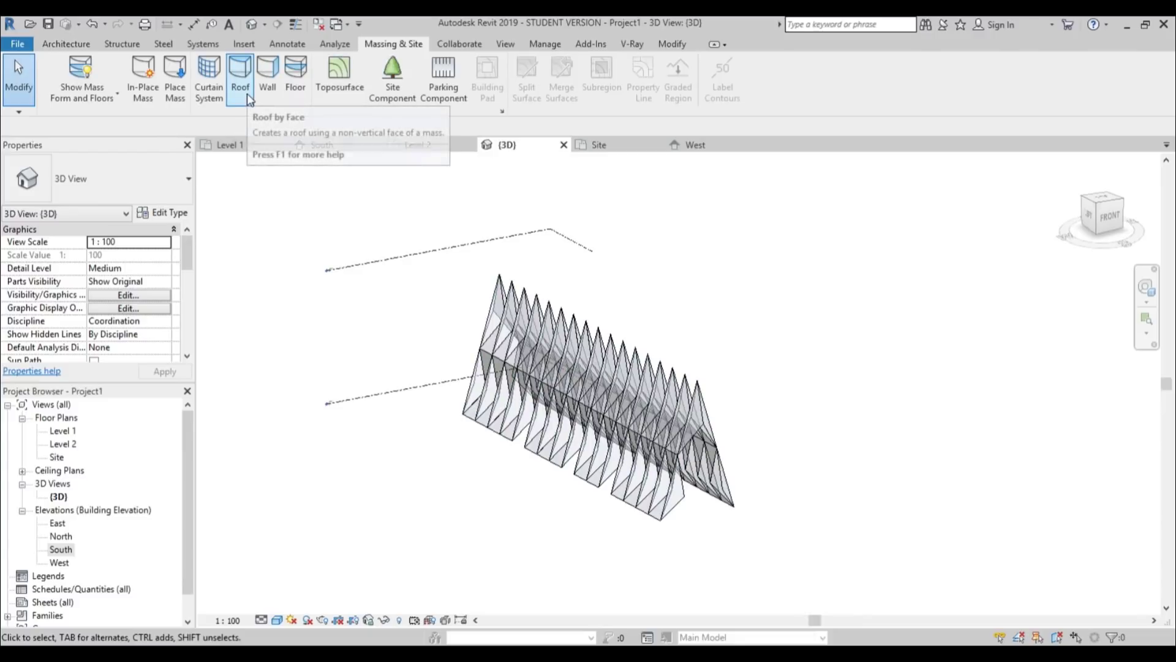
middle_click_drag(720, 487, 735, 490, "shift")
scroll(567, 350, "up", 8)
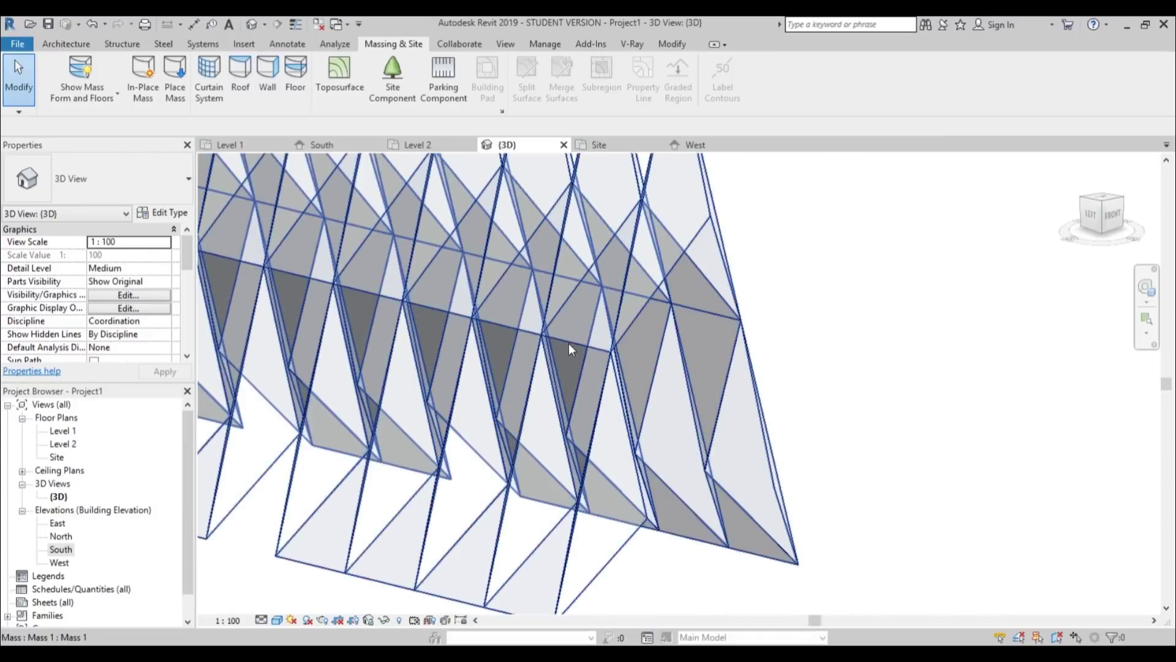
left_click(568, 343)
middle_click_drag(568, 343, 678, 503, "shift")
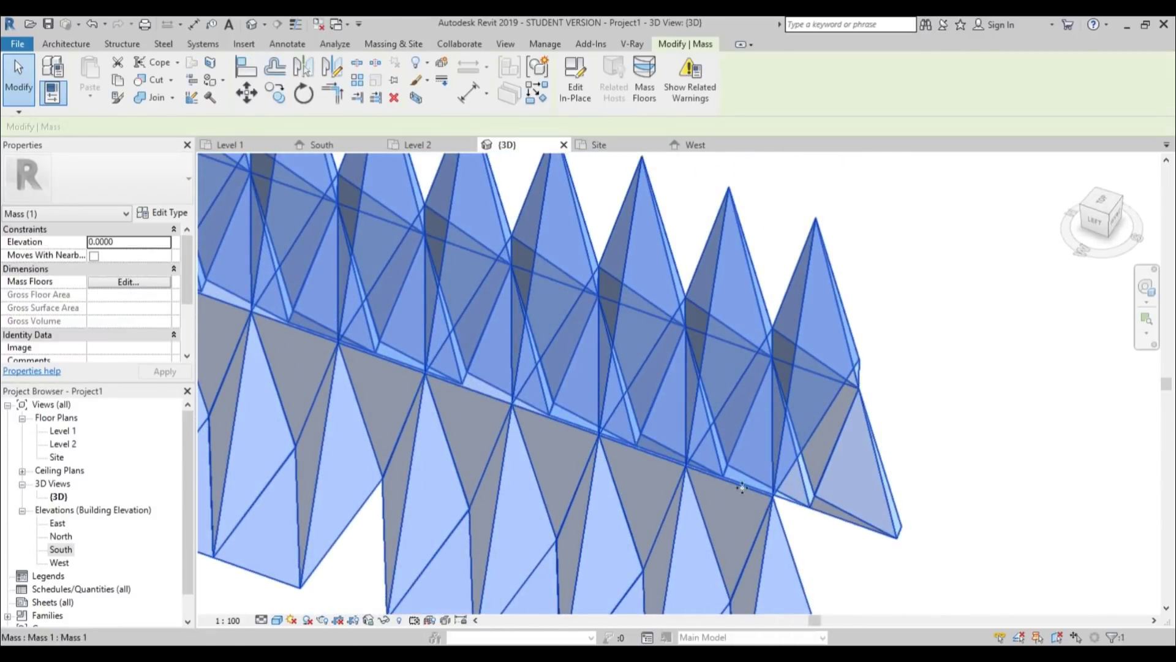
middle_click_drag(744, 555, 627, 428, "shift")
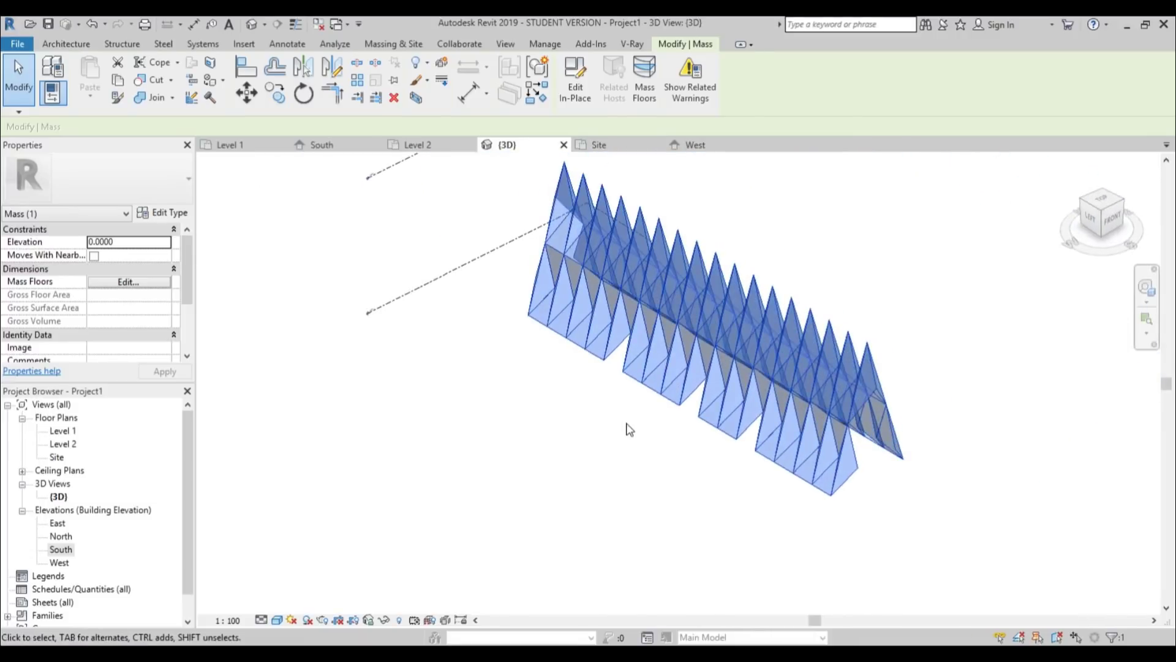
scroll(627, 428, "up", 2)
left_click(606, 342)
left_click(709, 427)
middle_click_drag(709, 427, 452, 361, "shift")
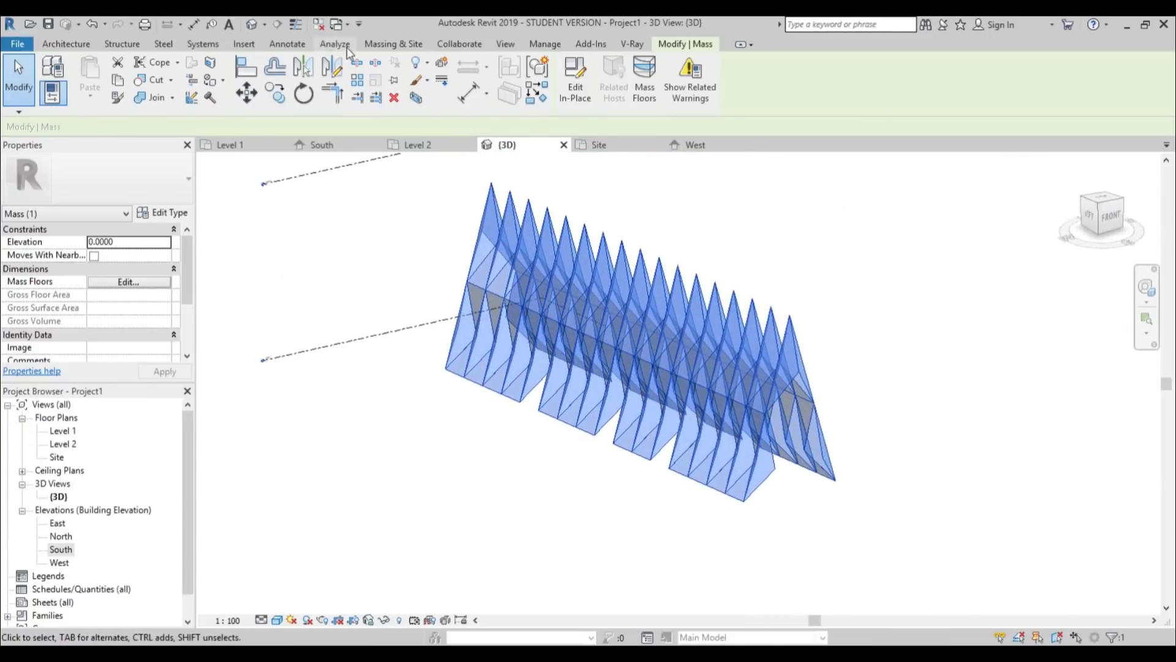
Step: Place Generic - 200mm walls by face on a range of upper and lower spire faces of the chapel mass
left_click(393, 43)
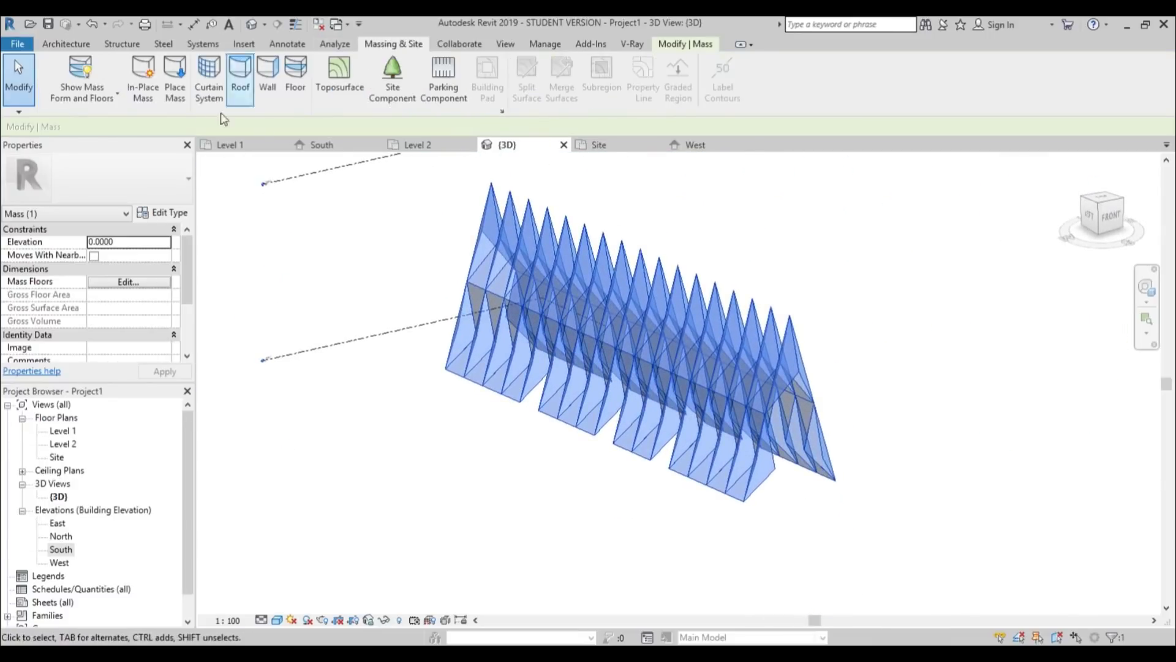
left_click(268, 91)
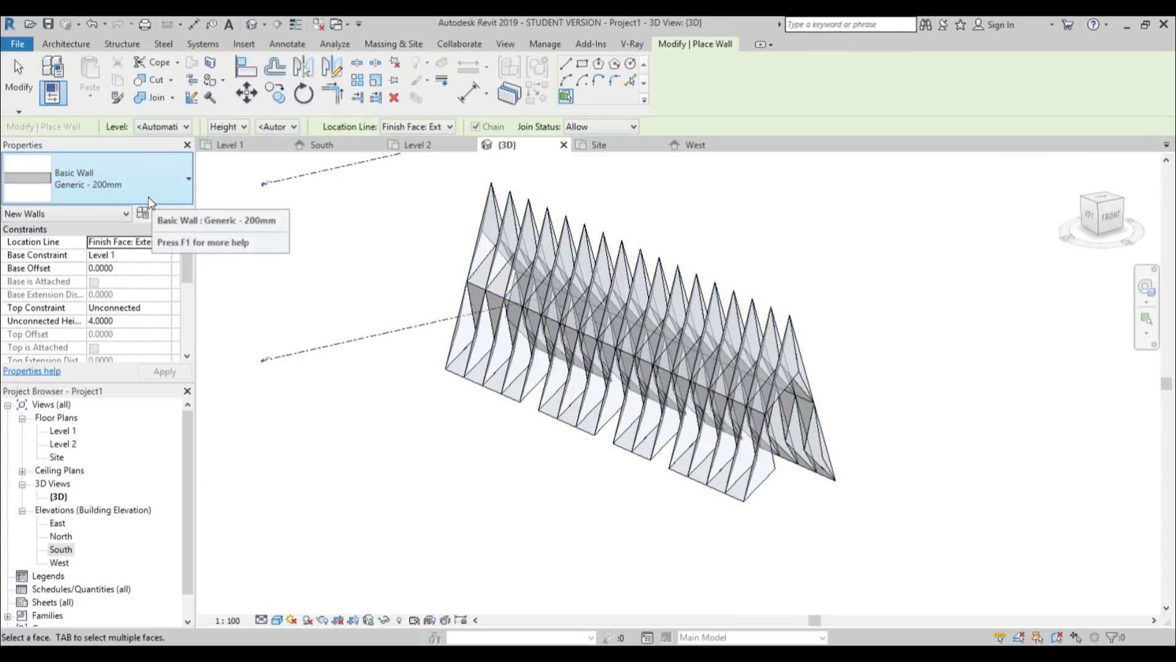
left_click(472, 368)
left_click(505, 381)
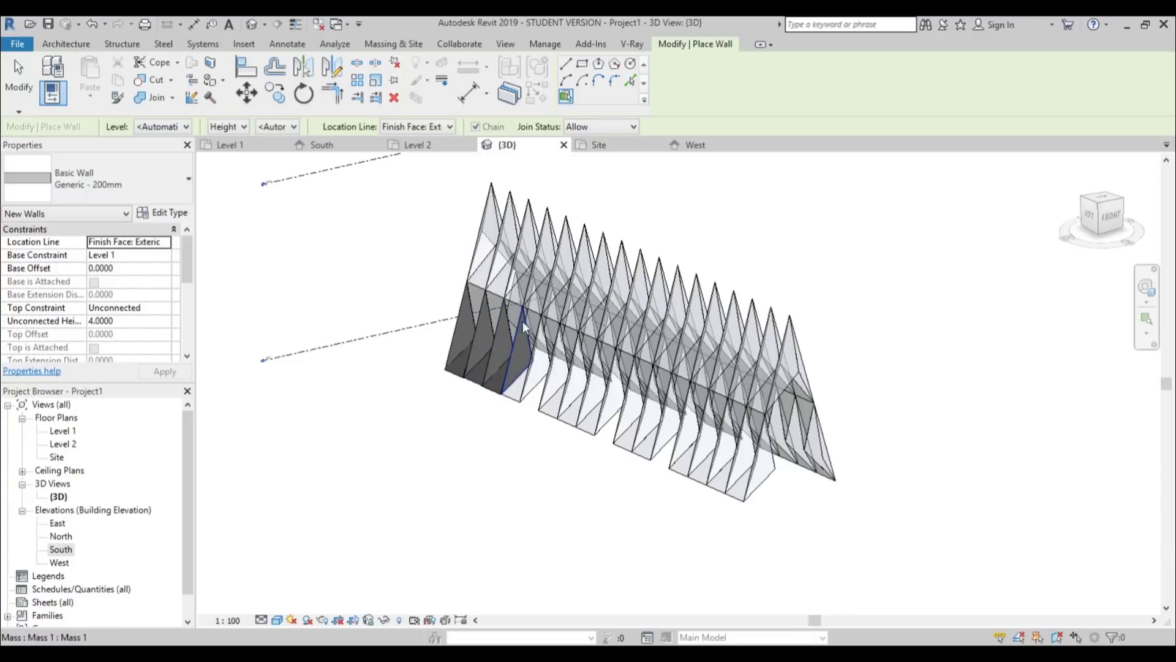
left_click(753, 418)
left_click(767, 358)
left_click(708, 367)
left_click(670, 357)
left_click(648, 411)
left_click(628, 412)
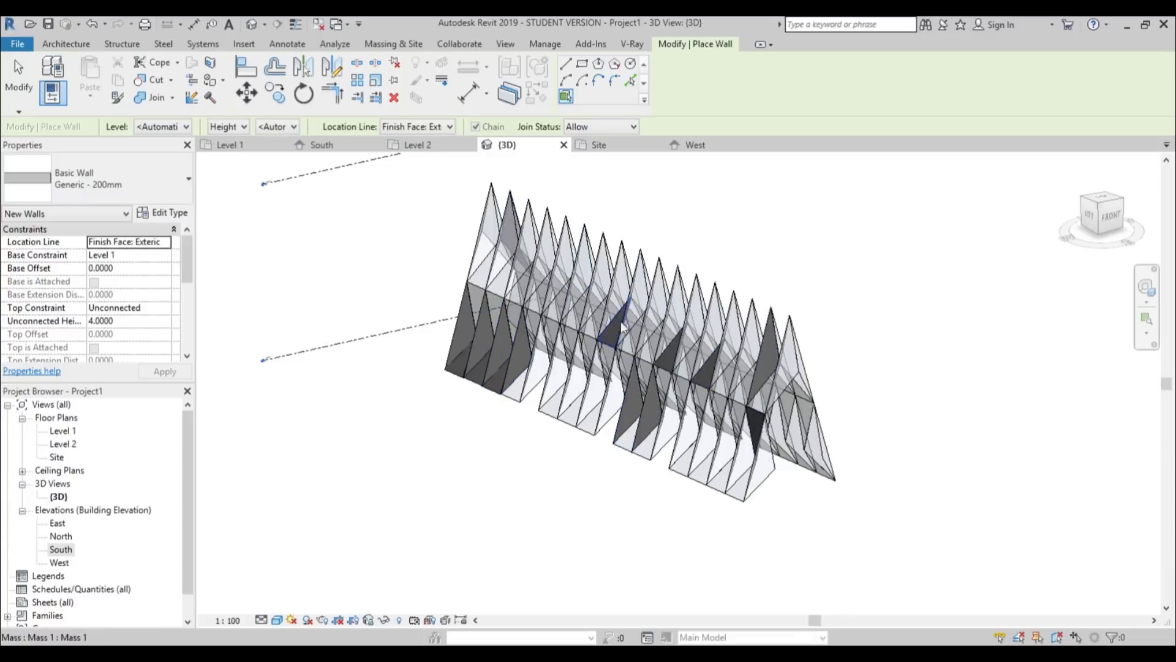
left_click(581, 270)
left_click(593, 380)
left_click(555, 295)
left_click(671, 335)
left_click(721, 358)
left_click(741, 361)
left_click(721, 472)
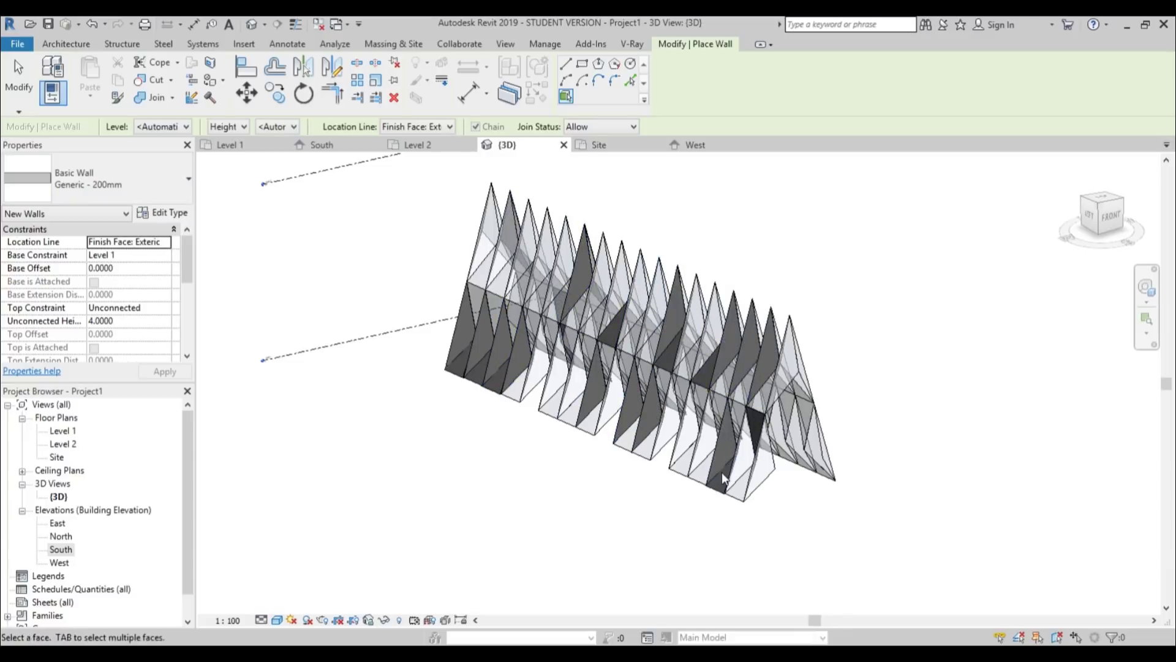